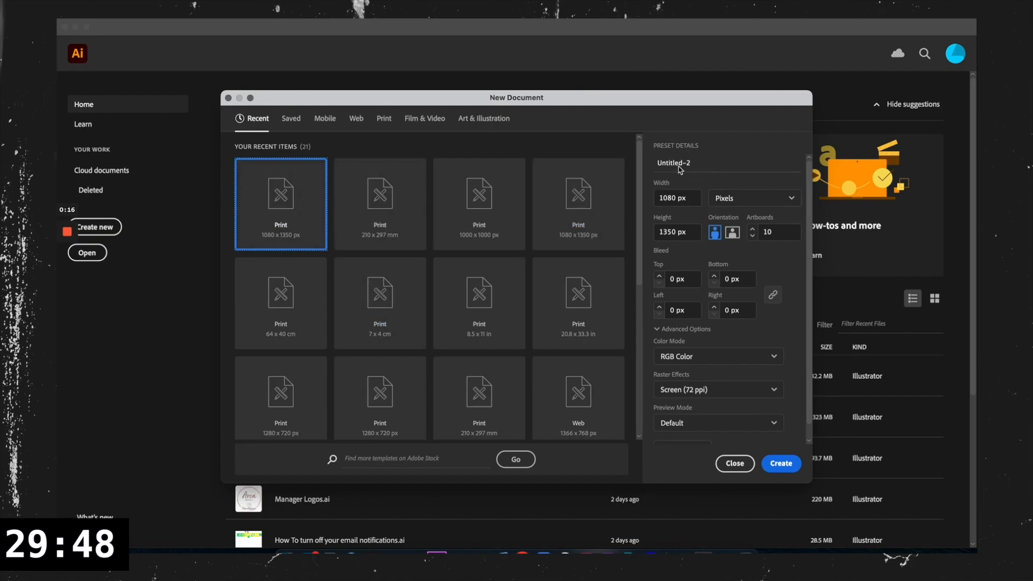
- Name the new document "Instagram Carousel Template" and choose Pixels as its units
left_click(679, 170)
left_click_drag(691, 164, 646, 167)
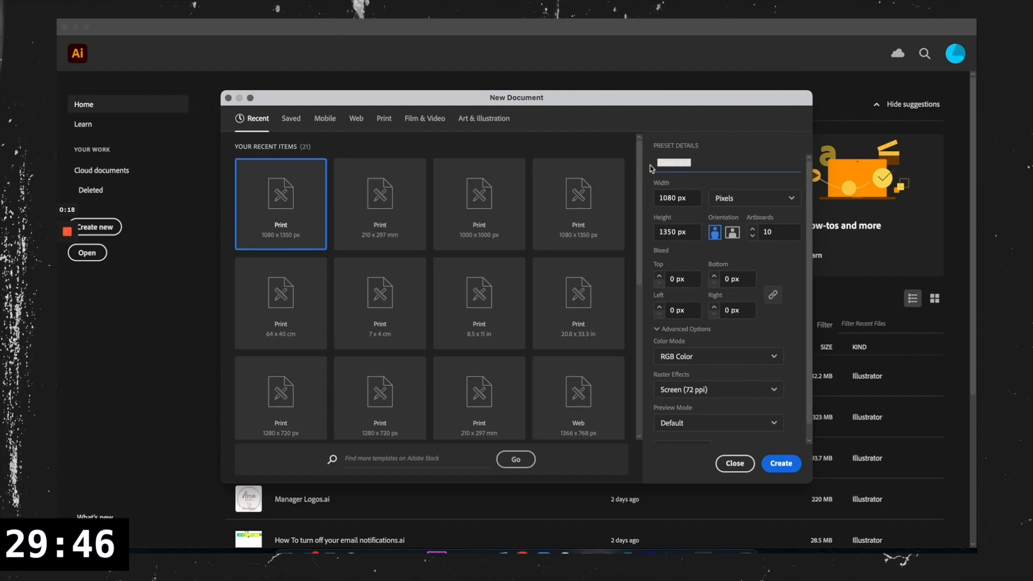
type("Instagram ")
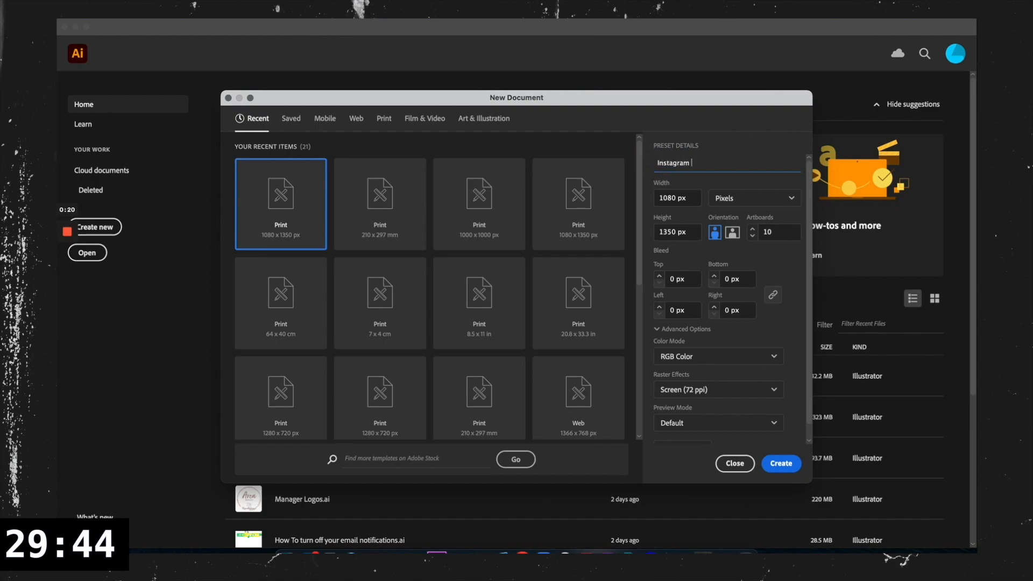
type("Carousel Template")
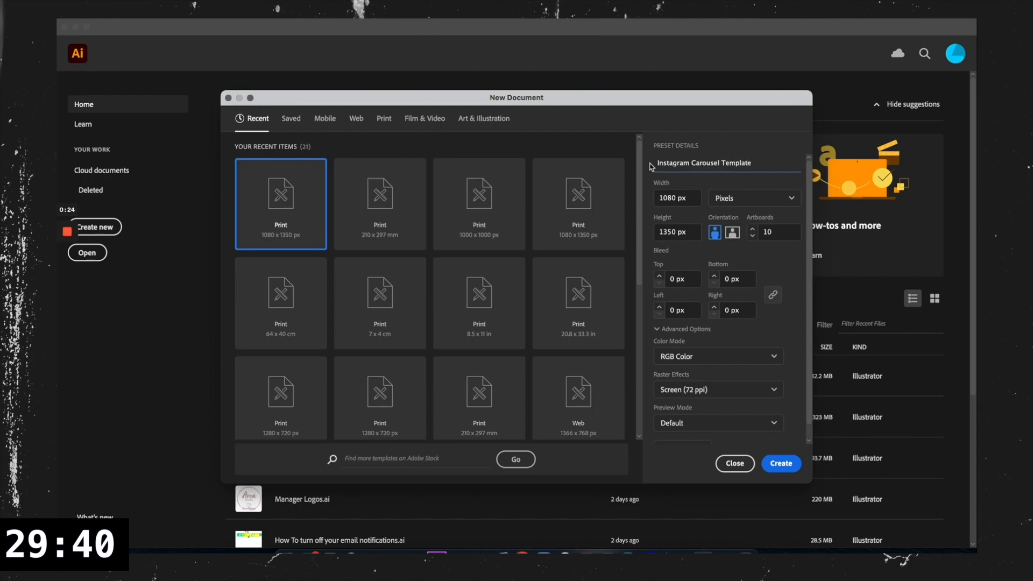
left_click(741, 204)
left_click(746, 219)
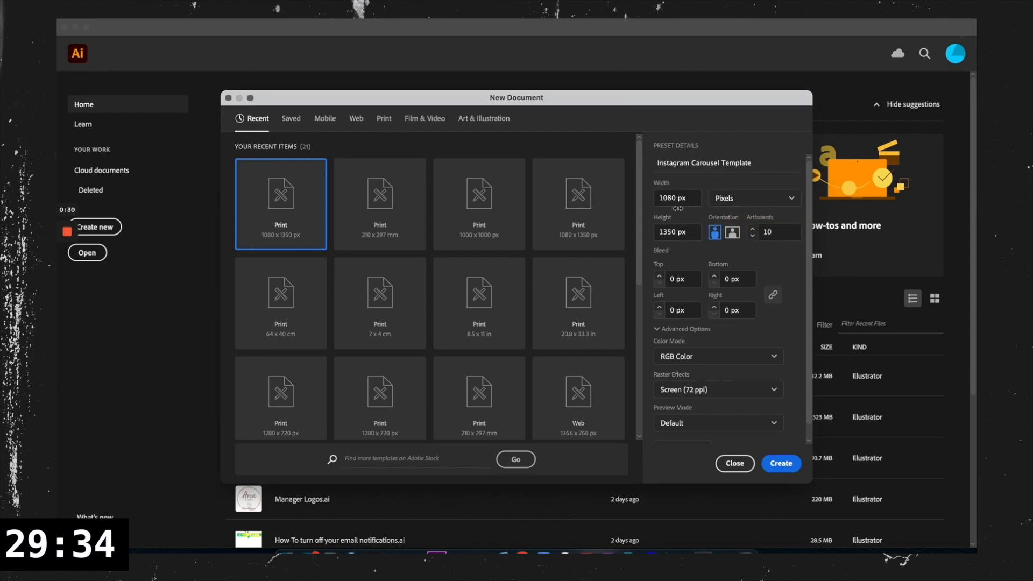
- Set the new document's height to 1350 px
left_click(678, 232)
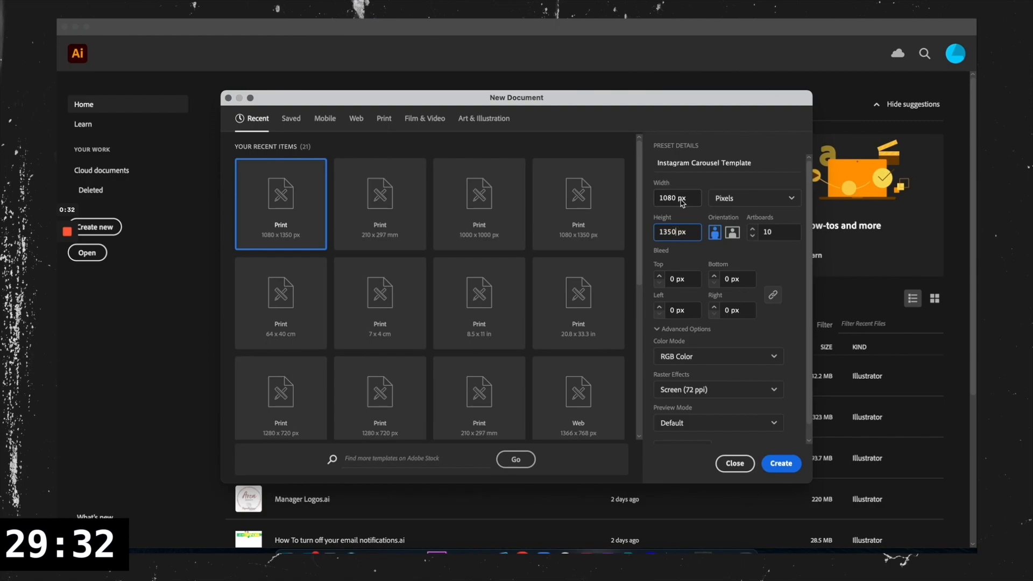
key("BackSpace")
key("BackSpace")
key("BackSpace")
key("BackSpace")
type("1080")
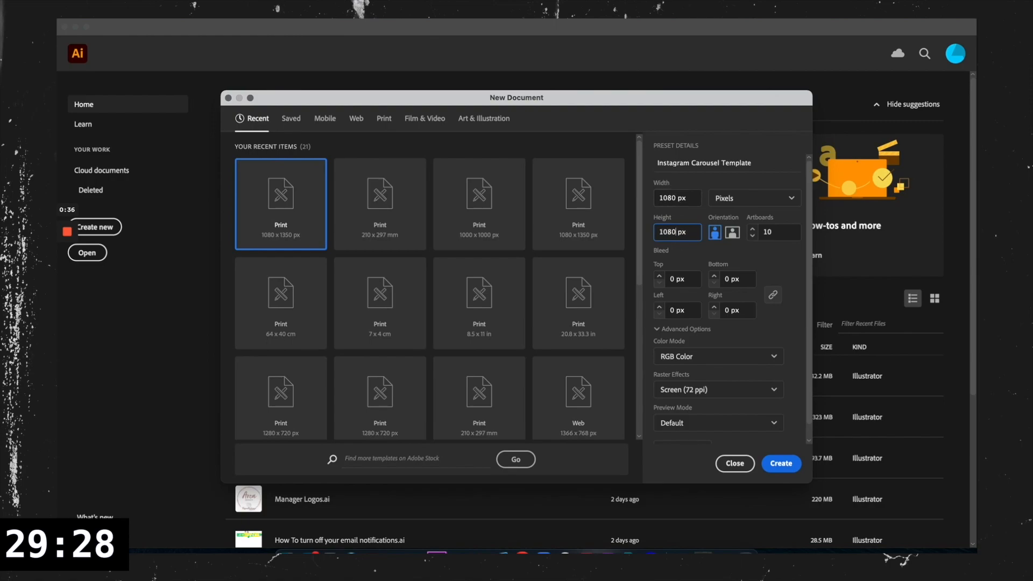
key("BackSpace")
key("BackSpace")
type("3")
left_click(697, 247)
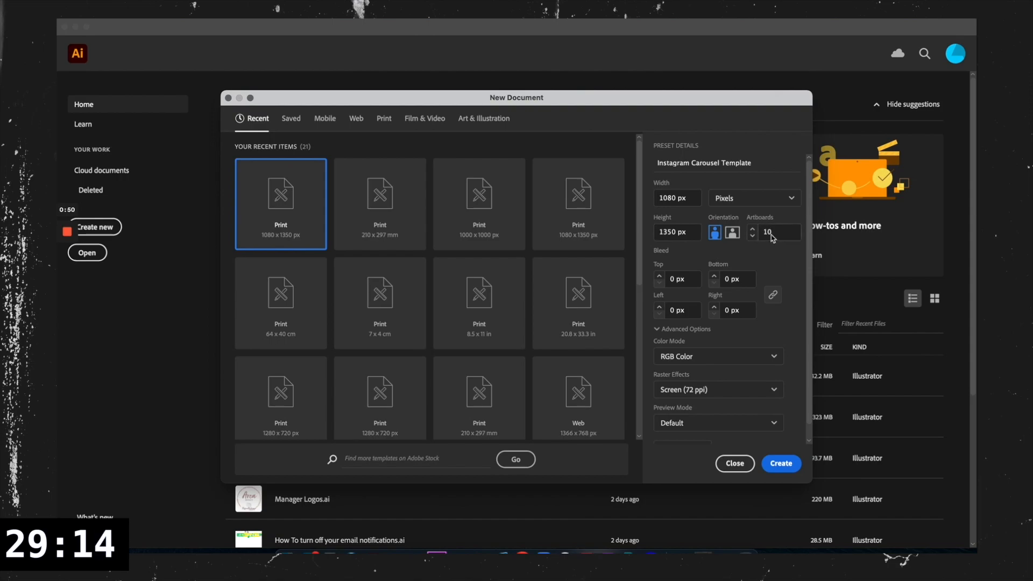
- Choose Screen (72 ppi) raster effects and create the document from its additional settings
scroll(789, 271, "down", 1)
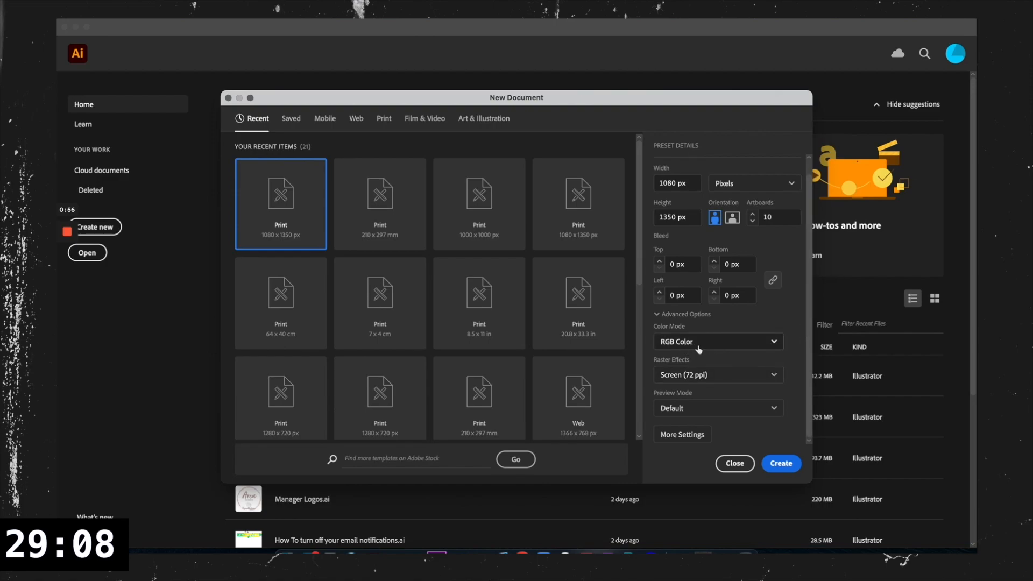
left_click(737, 382)
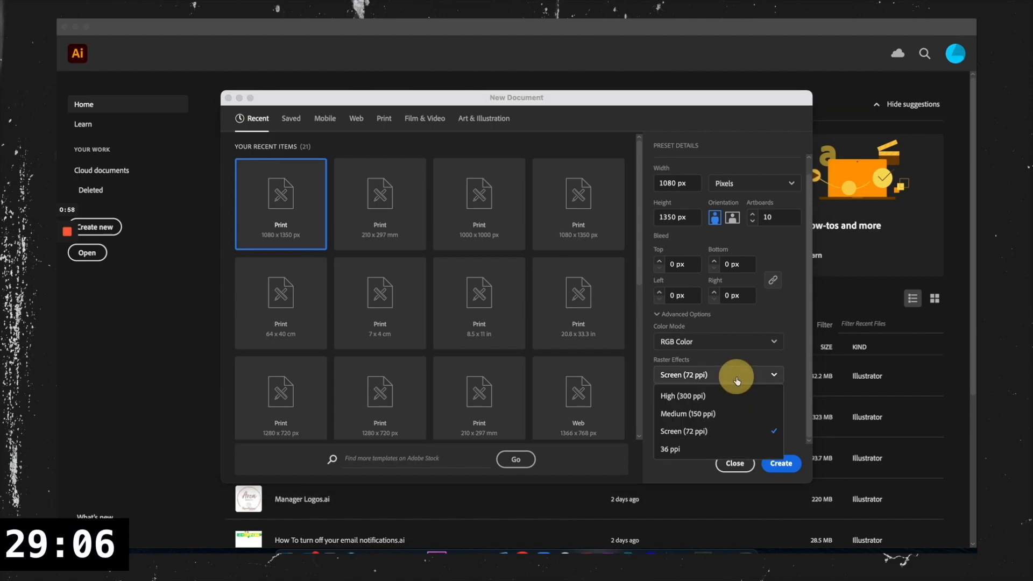
left_click(709, 435)
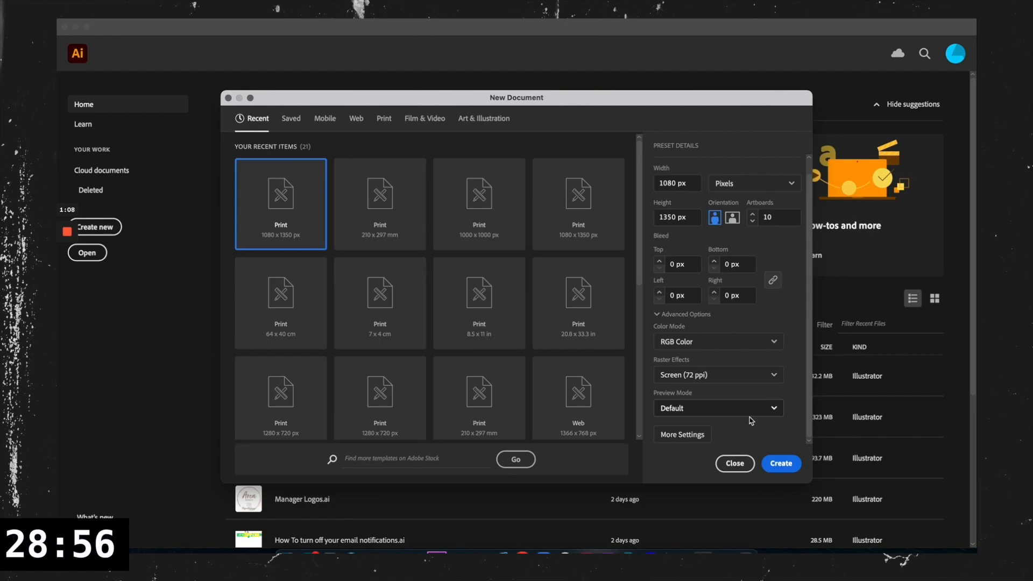
left_click(691, 437)
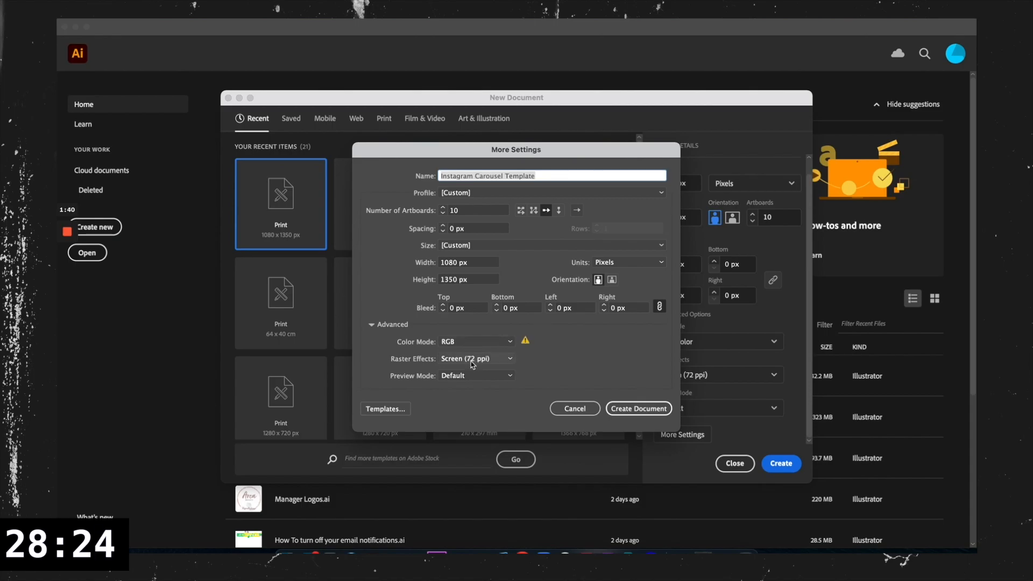
left_click(637, 410)
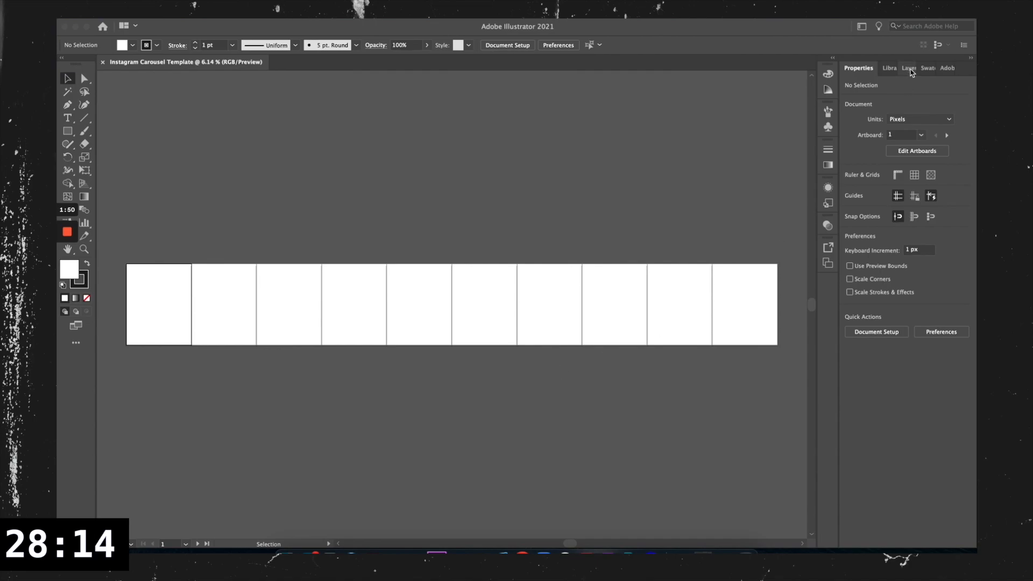
- Add three new layers above Layer 1
left_click(909, 68)
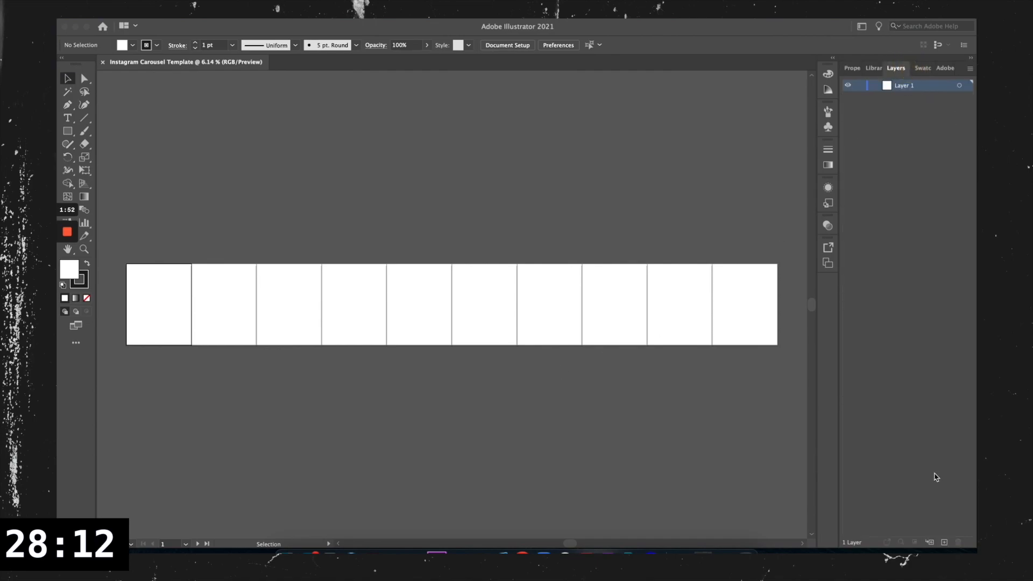
left_click(945, 542)
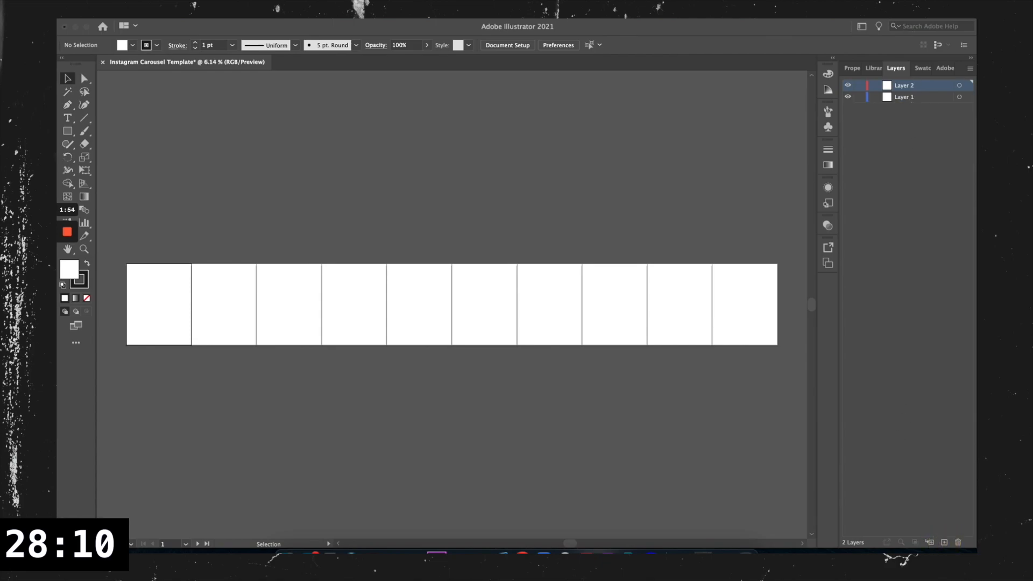
left_click(944, 542)
left_click(944, 542)
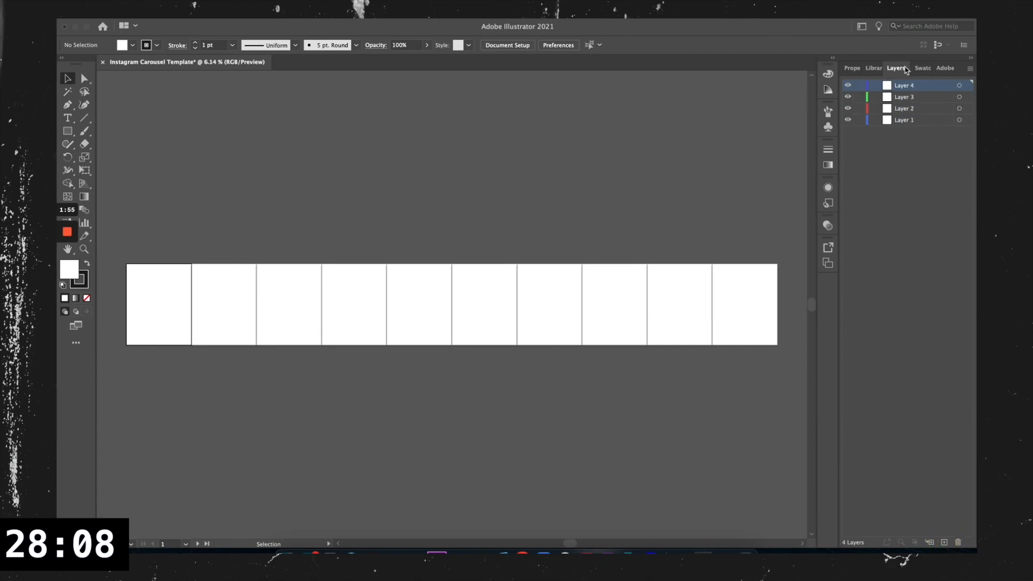
- Rename Layer 1 as "Background"
left_click(904, 119)
double_click(905, 119)
type("Background")
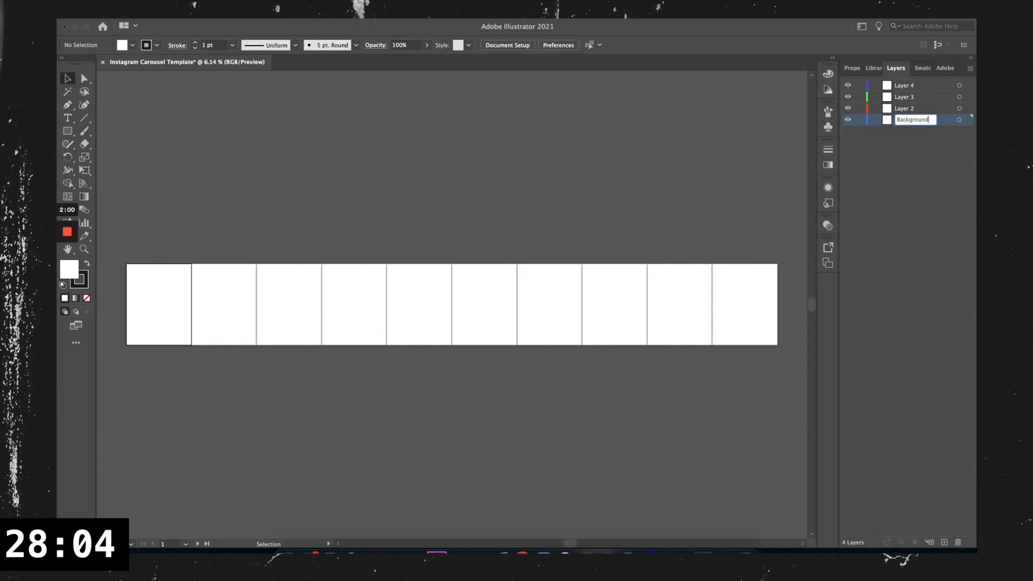
key("Return")
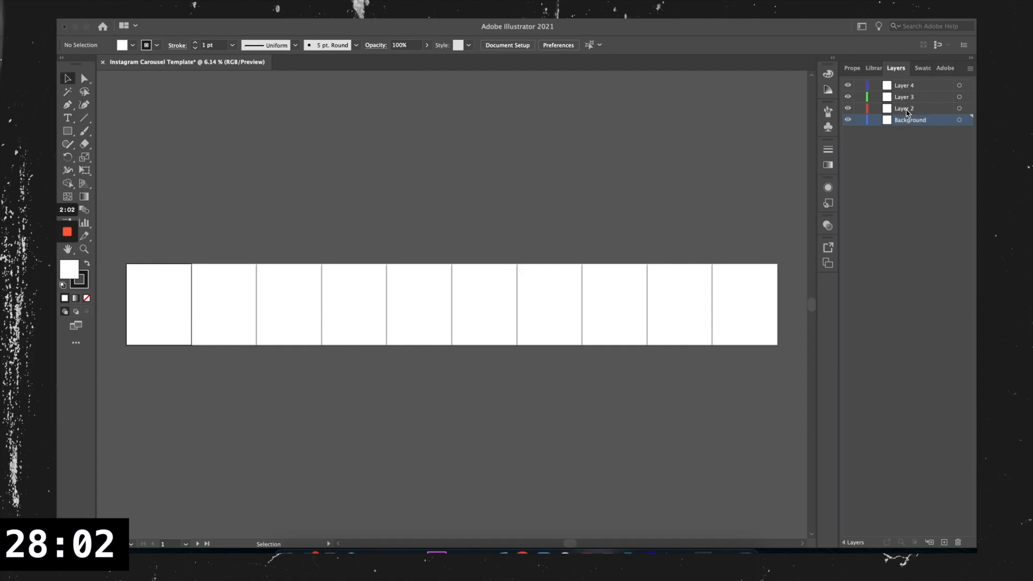
- Rename Layer 2 as "Slide Collateral"
double_click(906, 109)
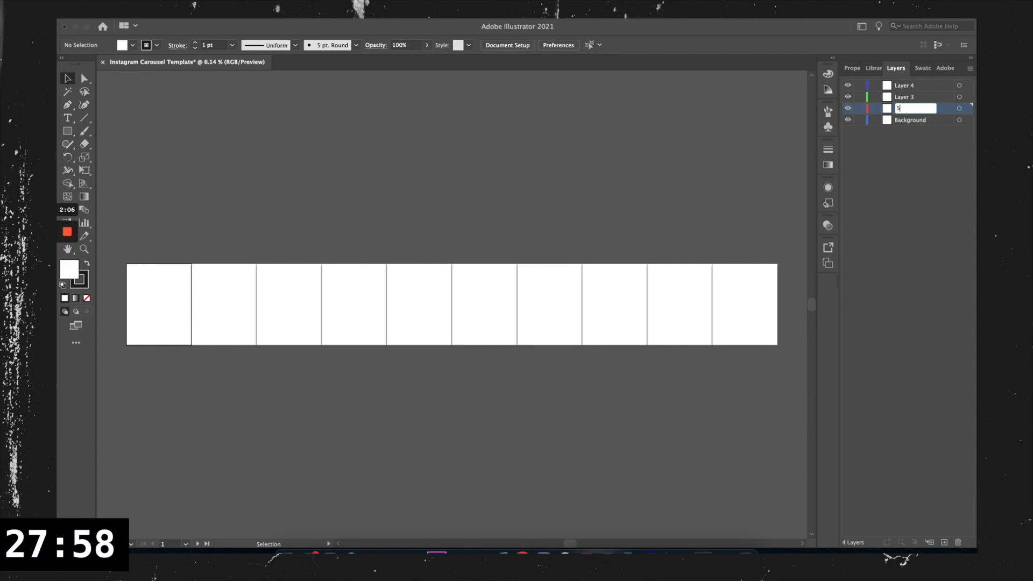
type("Sl")
type("ide Collateral")
key("Return")
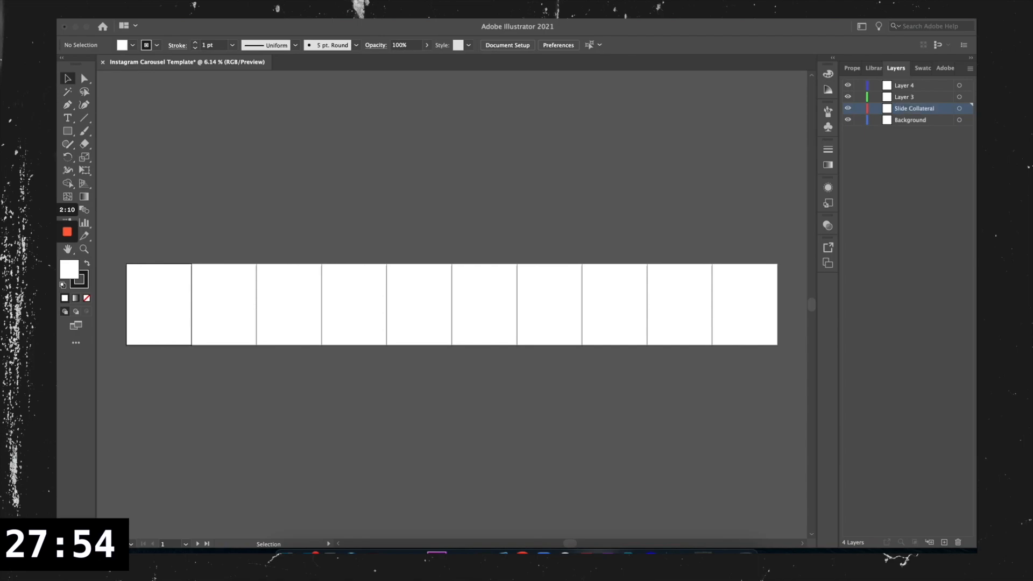
- Rename Layer 3 as "Content"
left_click(905, 99)
double_click(906, 98)
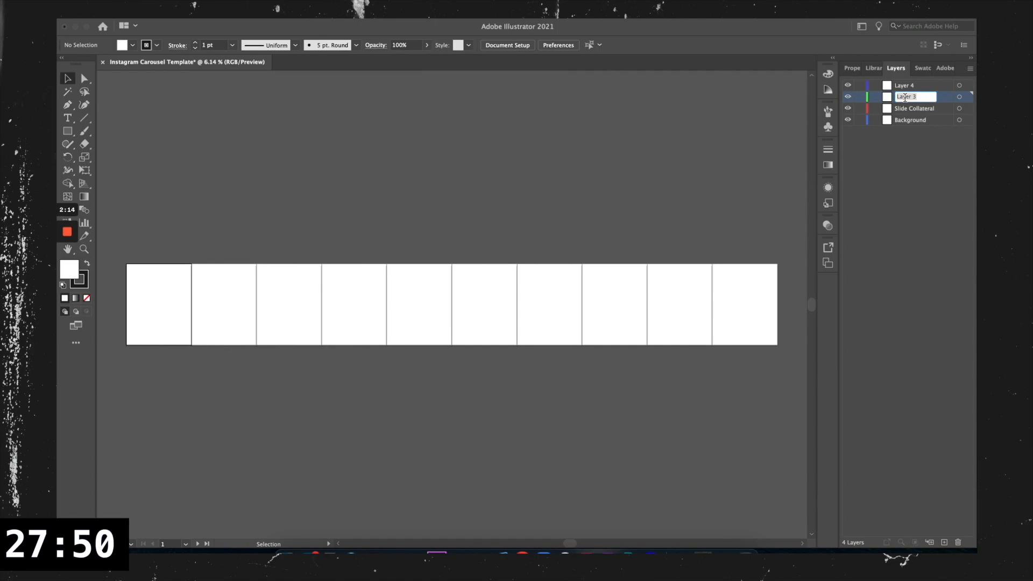
type("Content")
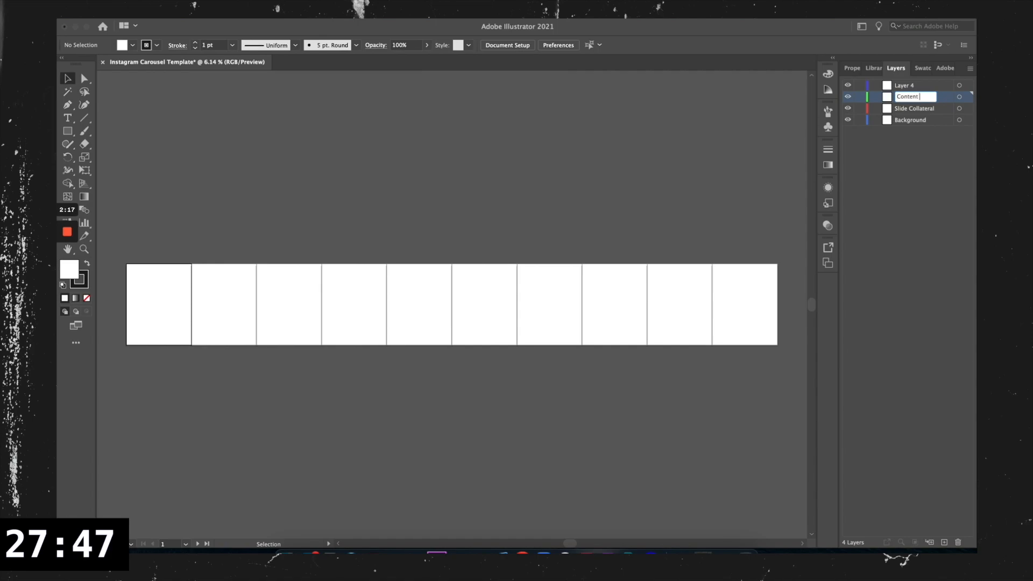
key("Return")
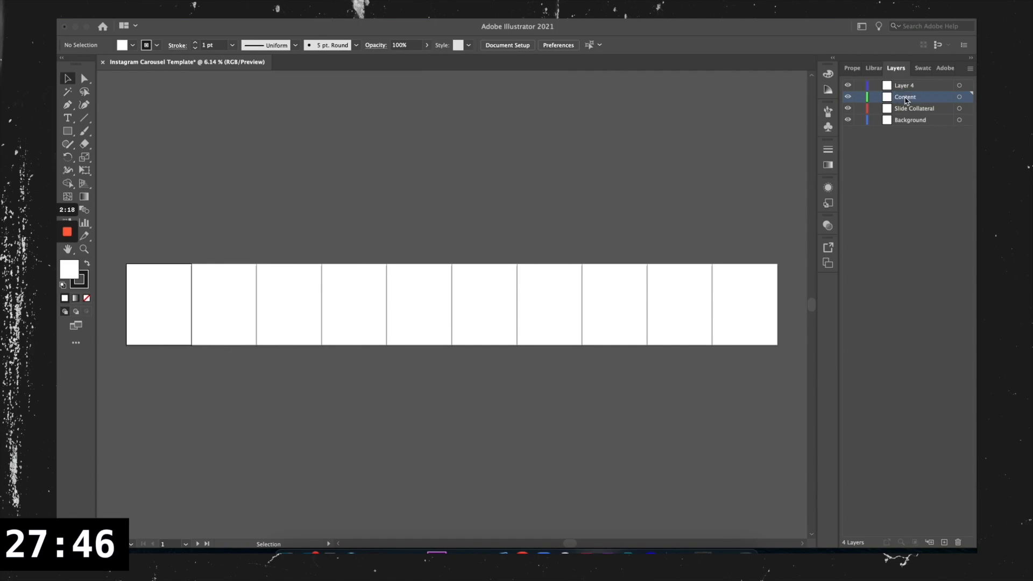
- Rename Layer 4 as "Textures"
double_click(907, 89)
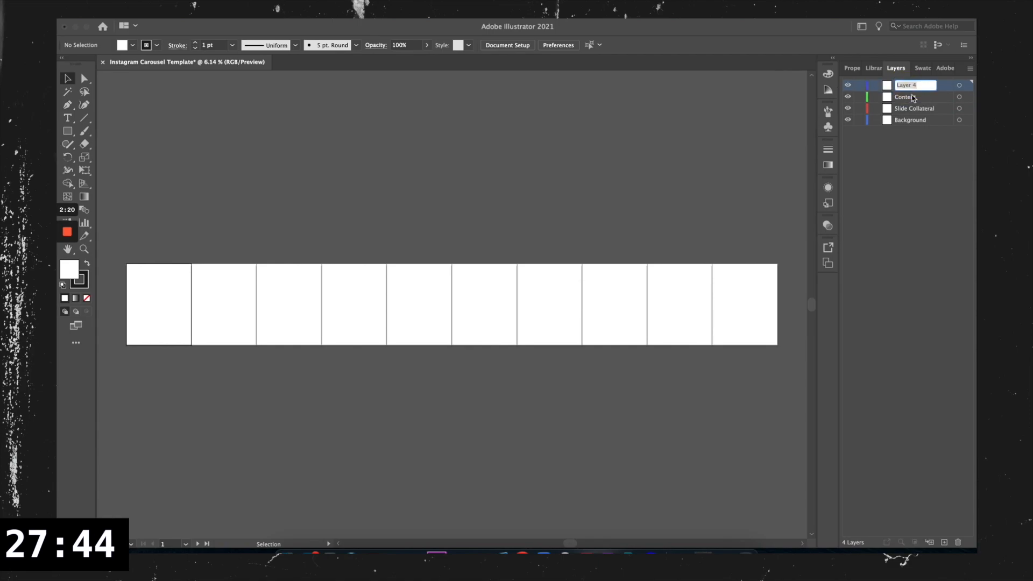
type("Texti")
key("BackSpace")
type("in")
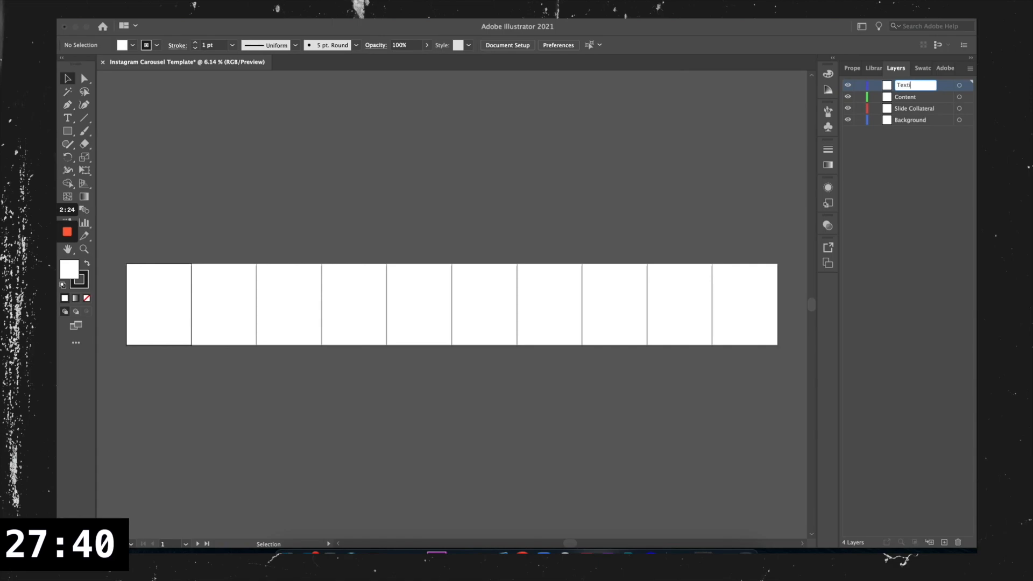
key("BackSpace")
key("BackSpace")
type("ures")
key("Return")
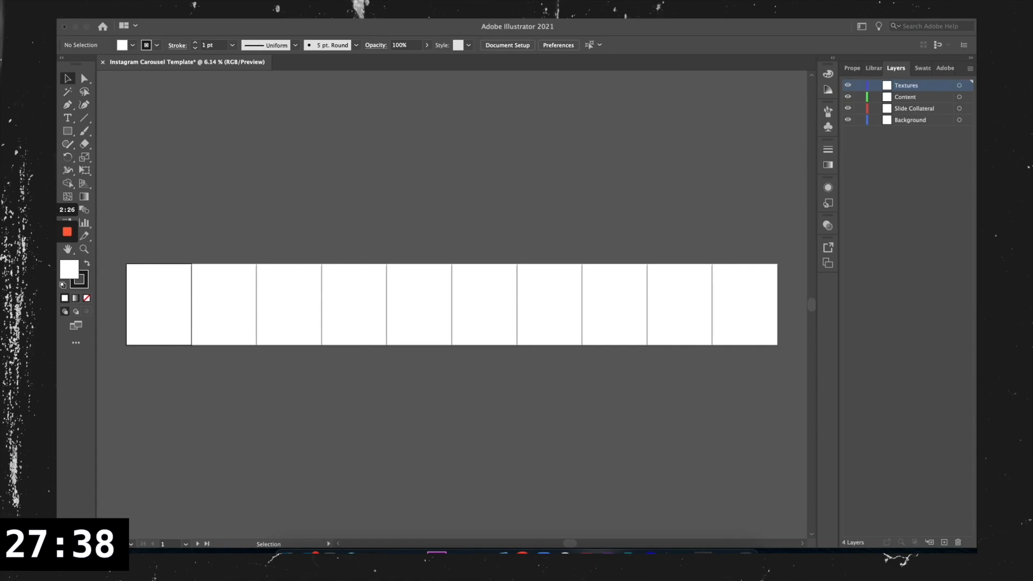
- Add a fifth layer above the others and name it "Guide"
left_click(945, 542)
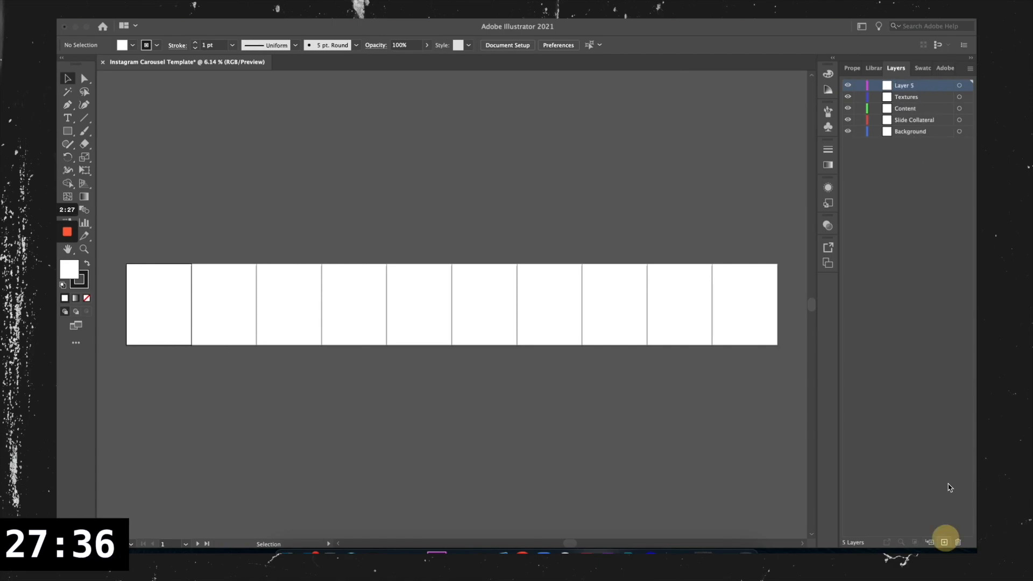
left_click(902, 86)
double_click(903, 87)
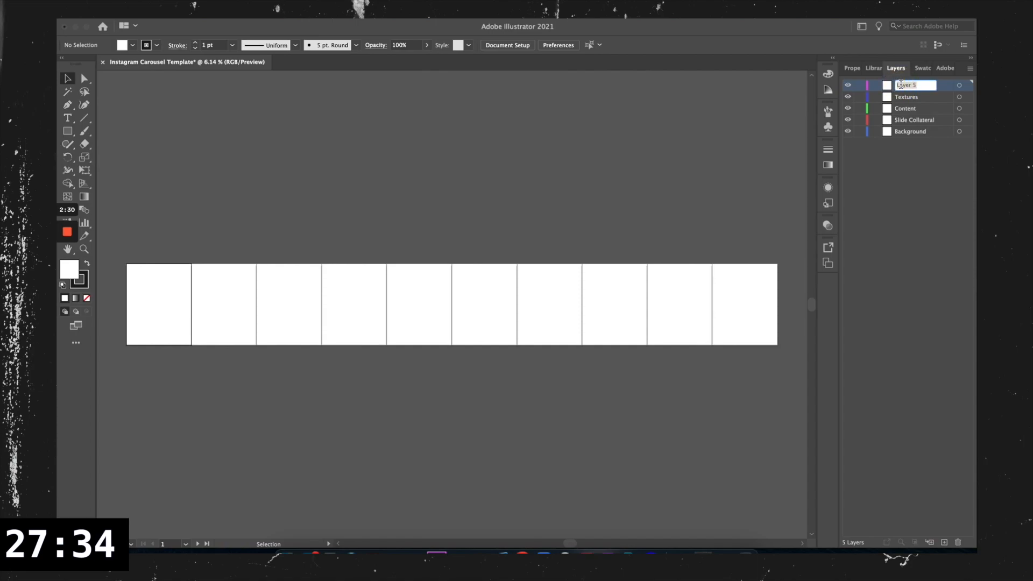
type("Cuide")
key("Return")
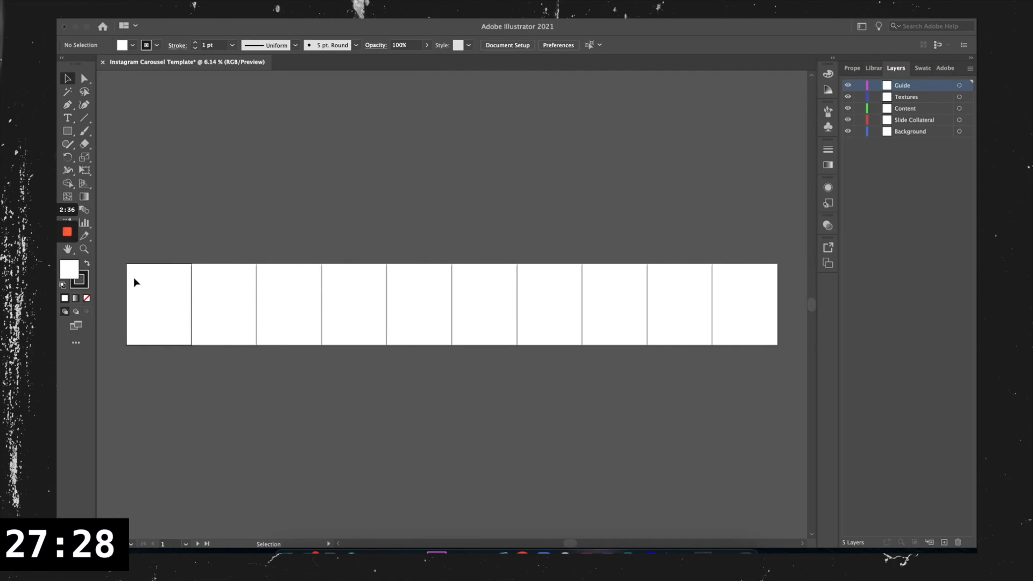
- Draw a small square in the first artboard's upper-left corner and fill it with the near-black GIL 3 library color
scroll(132, 279, "up", 2)
scroll(131, 277, "up", 2)
scroll(281, 263, "down", 2)
left_click(280, 264)
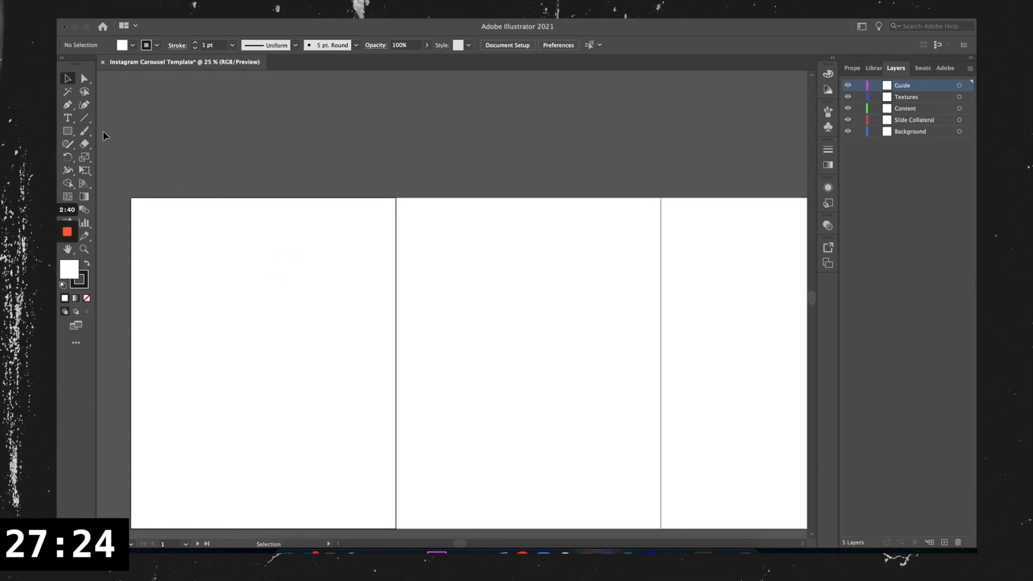
left_click(68, 131)
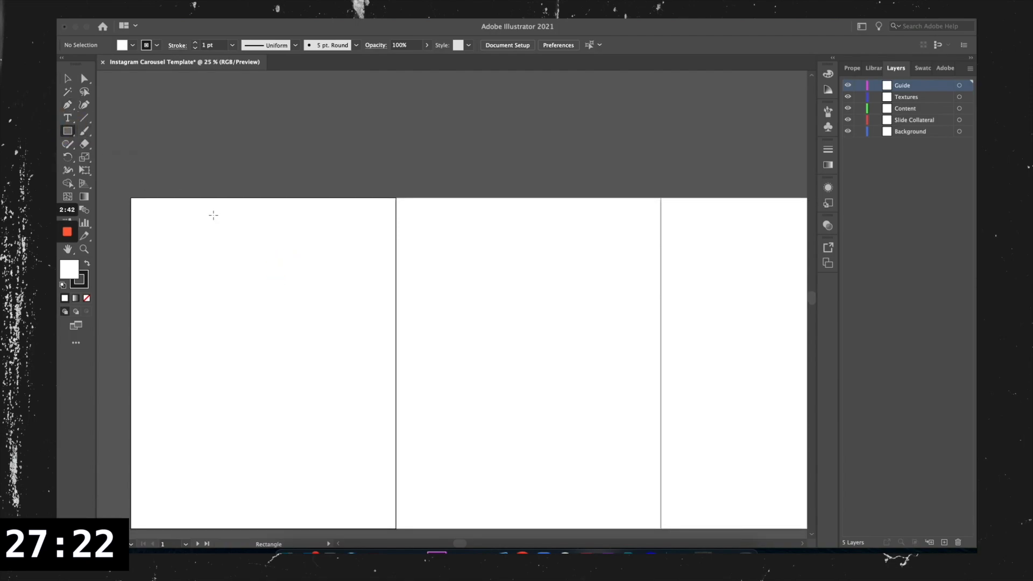
left_click_drag(131, 198, 143, 210)
left_click(874, 68)
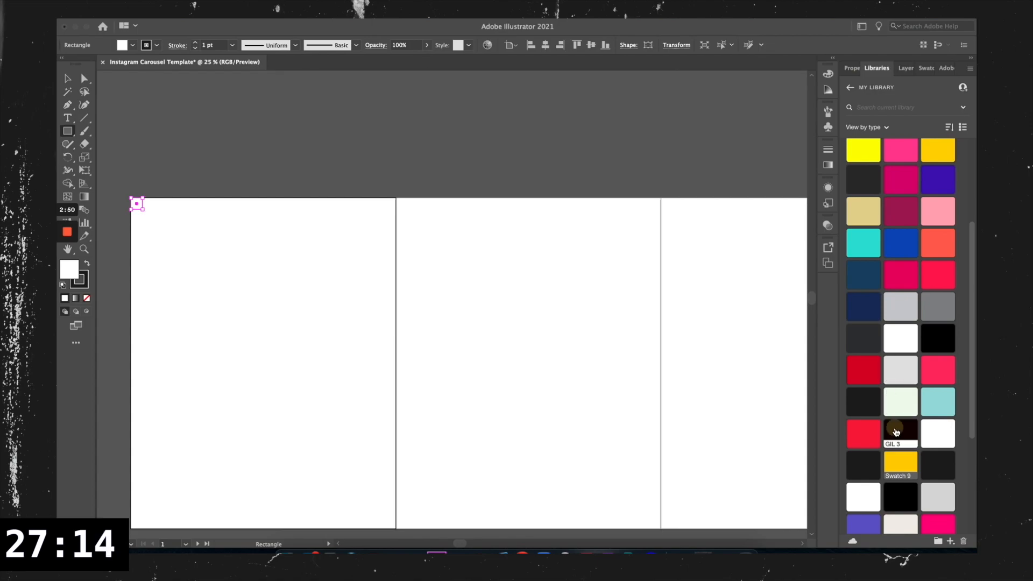
left_click(896, 432)
key("v")
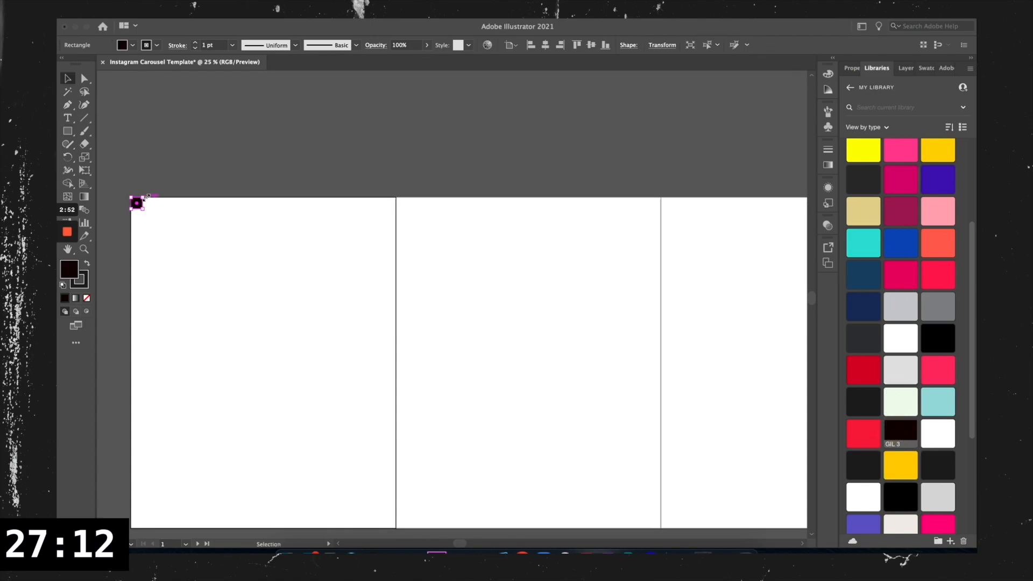
- Duplicate the small dark square into the lower-right corner of the first artboard
scroll(153, 232, "down", 2)
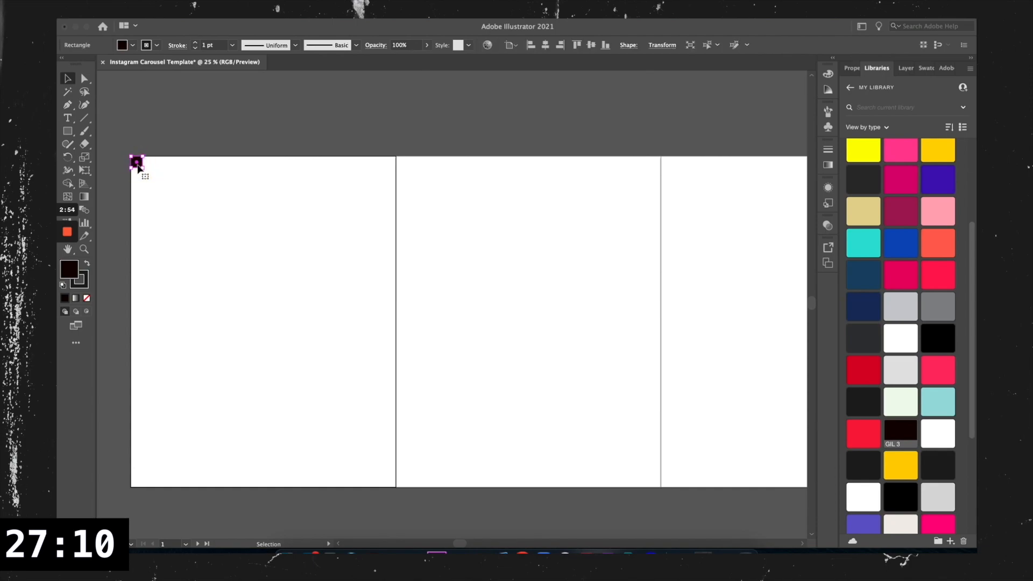
scroll(139, 168, "up", 2)
left_click_drag(141, 164, 402, 339)
scroll(406, 293, "down", 3)
scroll(406, 293, "down", 2)
left_click_drag(402, 251, 524, 483)
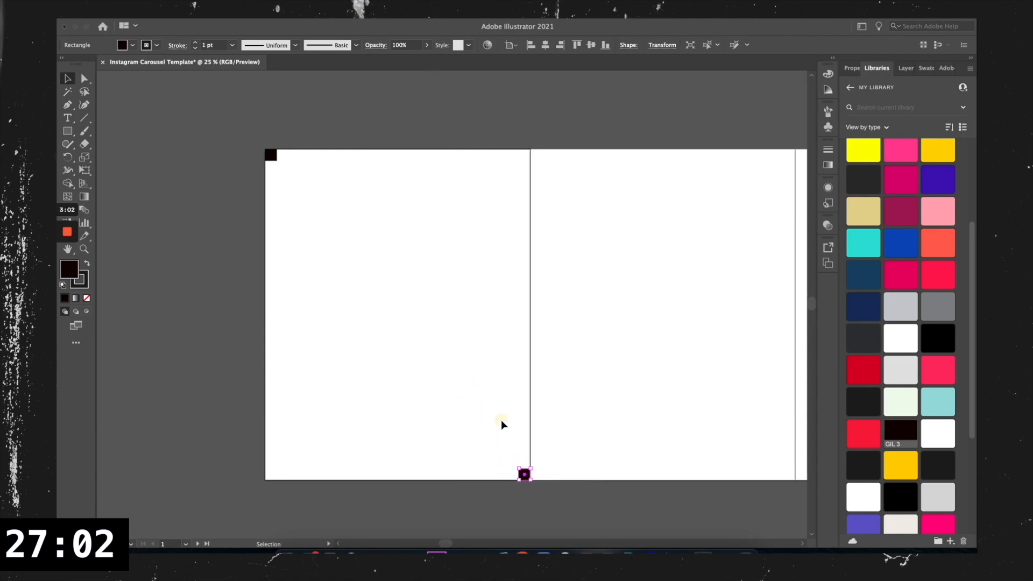
left_click(502, 425)
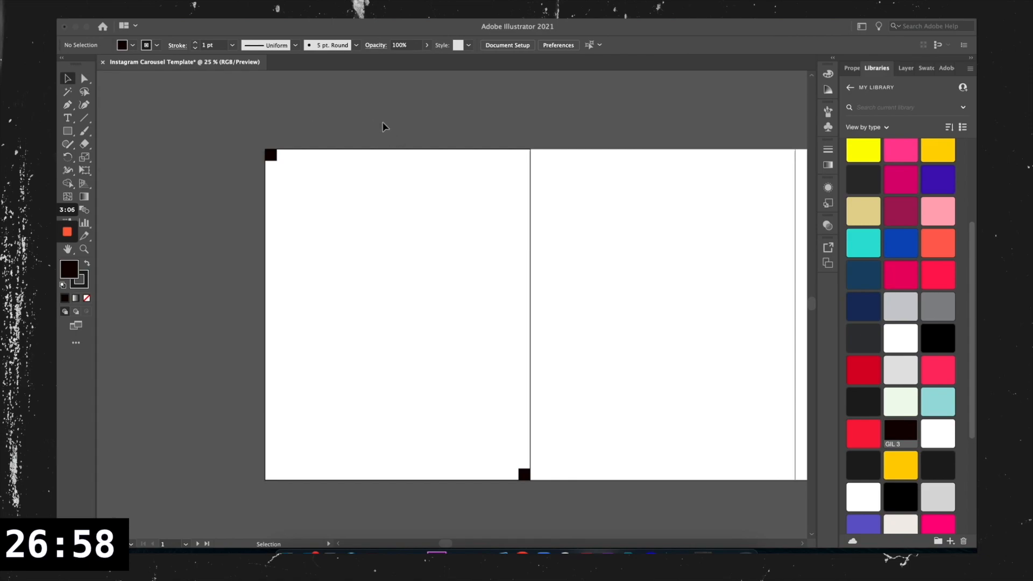
- Show the rulers and place vertical guides along the inner edges of the first artboard's corner squares, at about X 47 and 1033 px
key("a")
key("super+r")
key("v")
left_click_drag(100, 166, 276, 206)
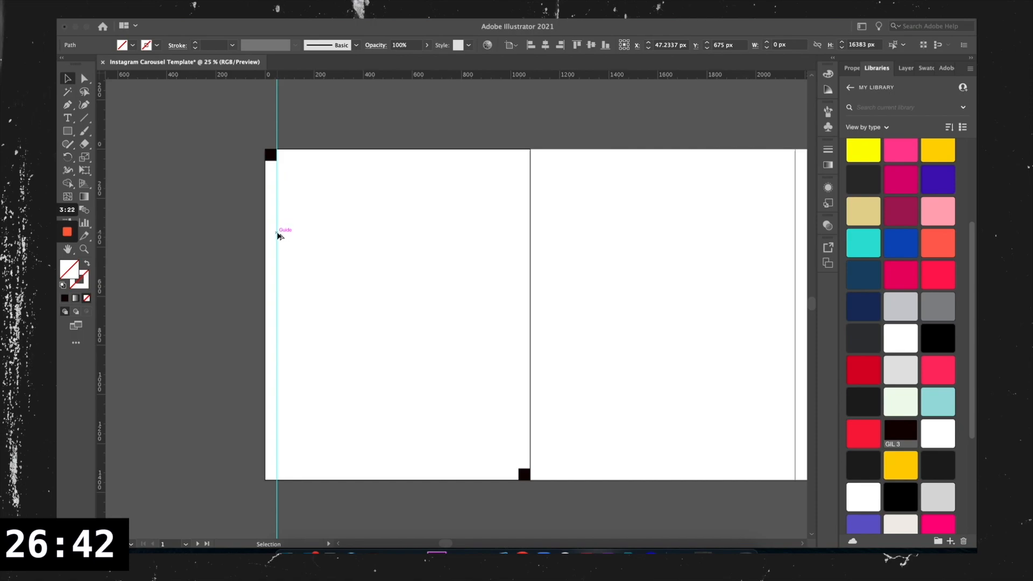
left_click_drag(278, 234, 512, 358)
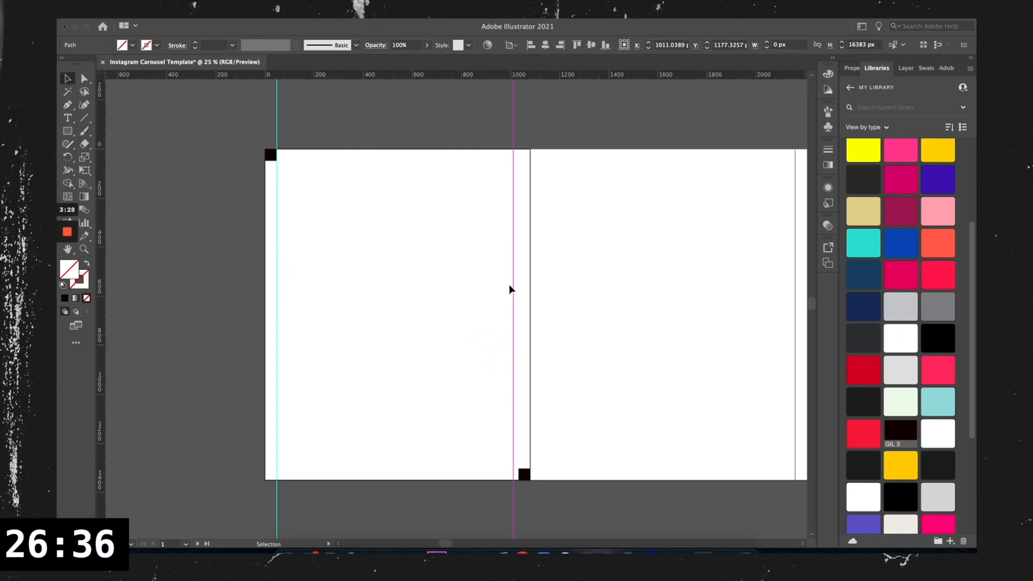
left_click_drag(514, 288, 519, 290)
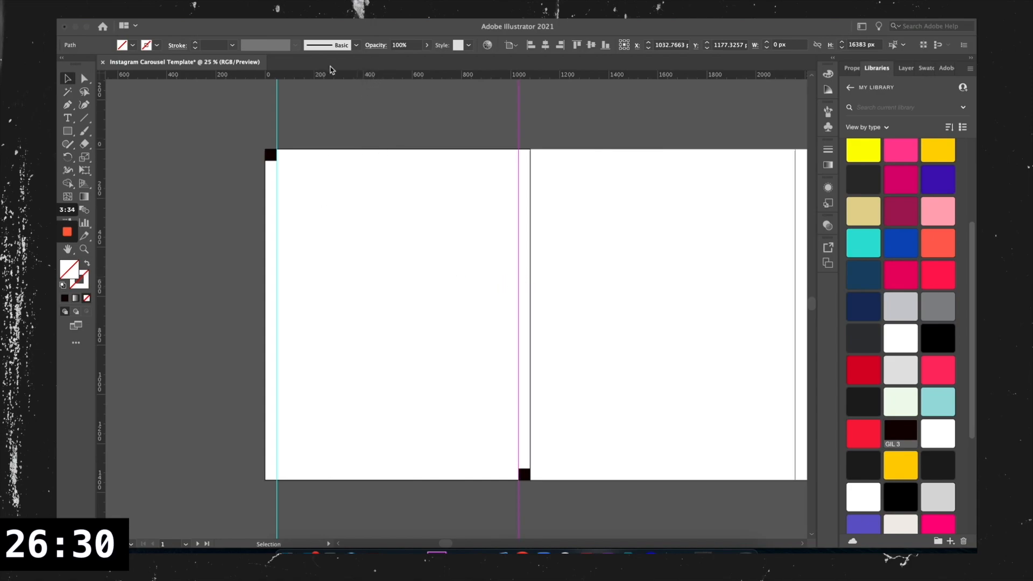
- Place horizontal guides along the inner edges of the two corner squares, at about Y 48 and 1304 px
left_click_drag(399, 80, 395, 162)
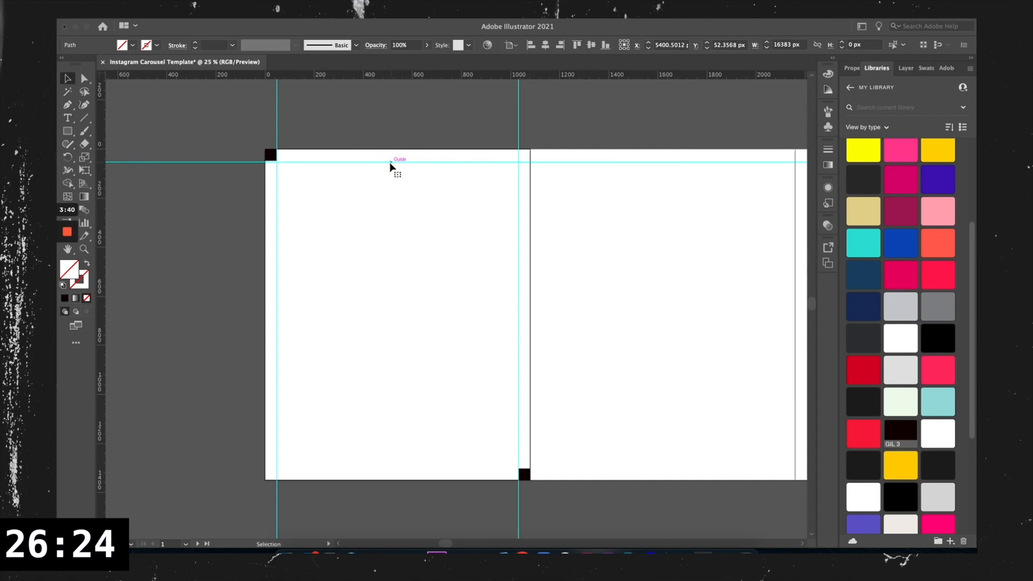
left_click(321, 162)
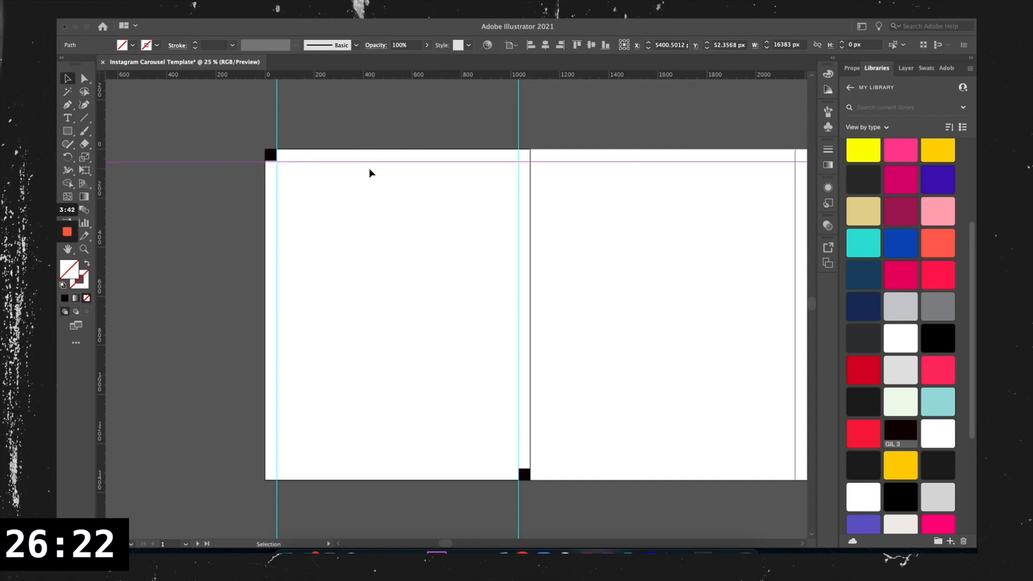
left_click(377, 170)
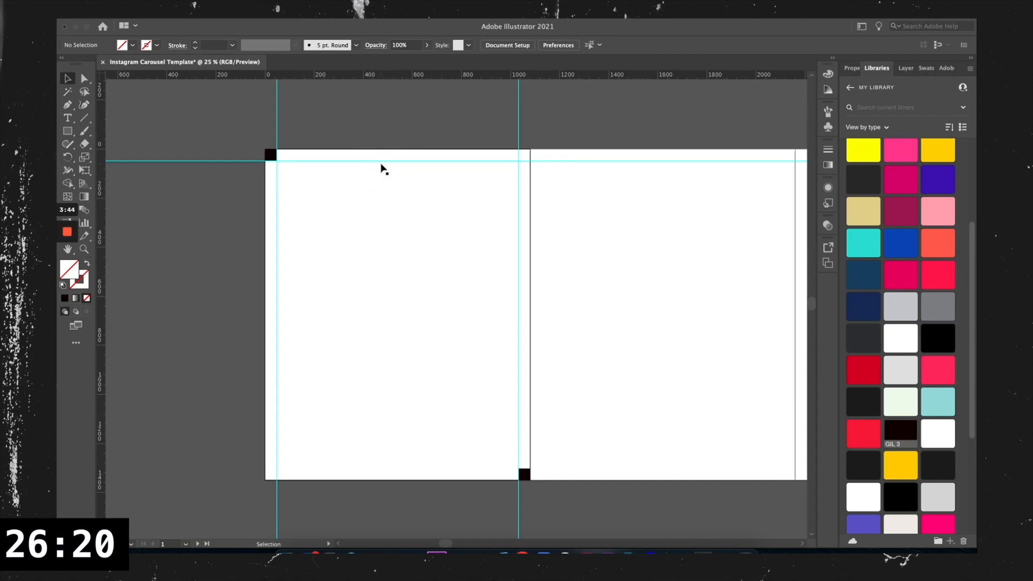
left_click(381, 161)
left_click_drag(389, 163, 487, 469)
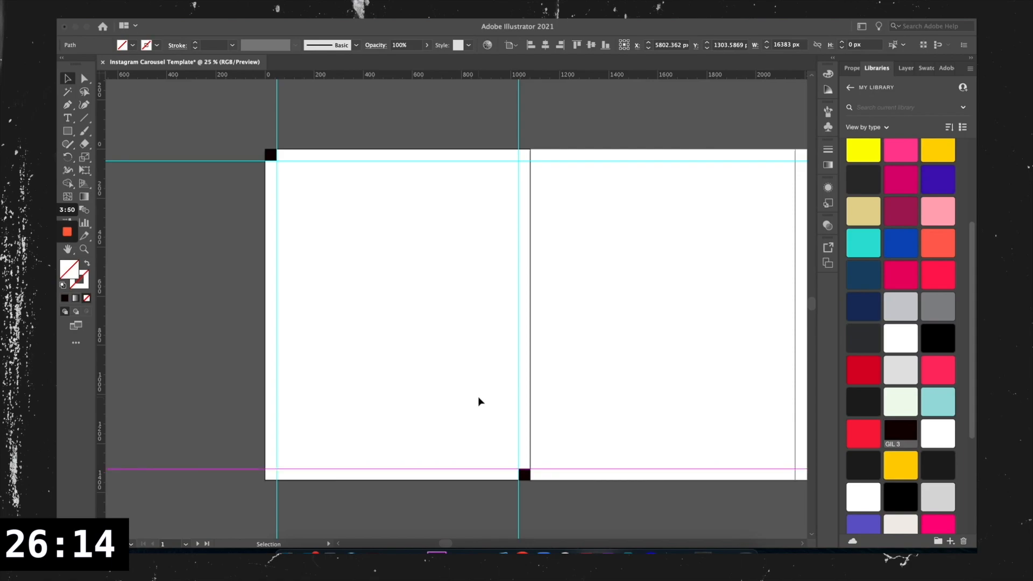
left_click(456, 391)
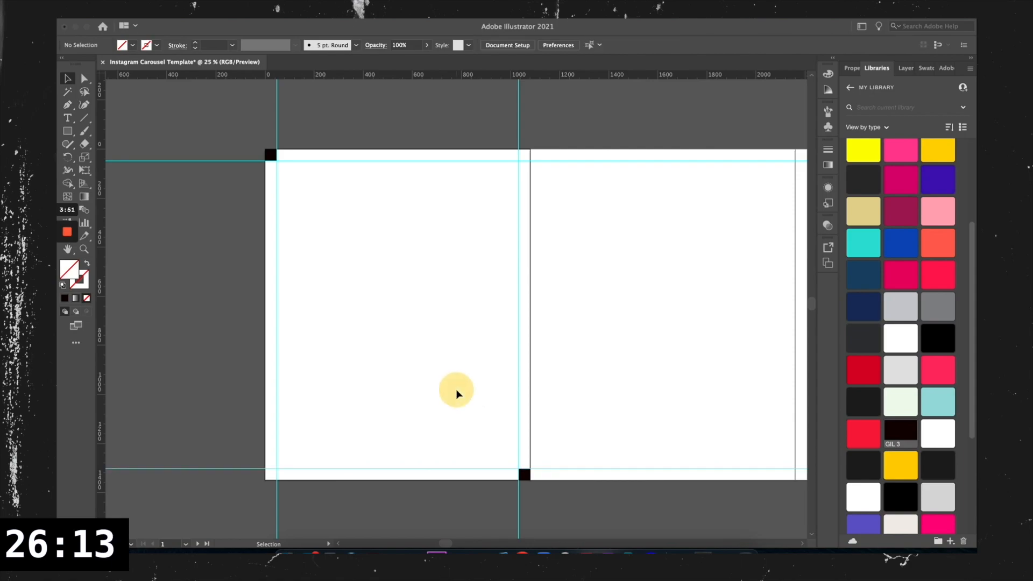
- Delete both small dark corner squares from the first artboard
left_click(522, 472)
key("Delete")
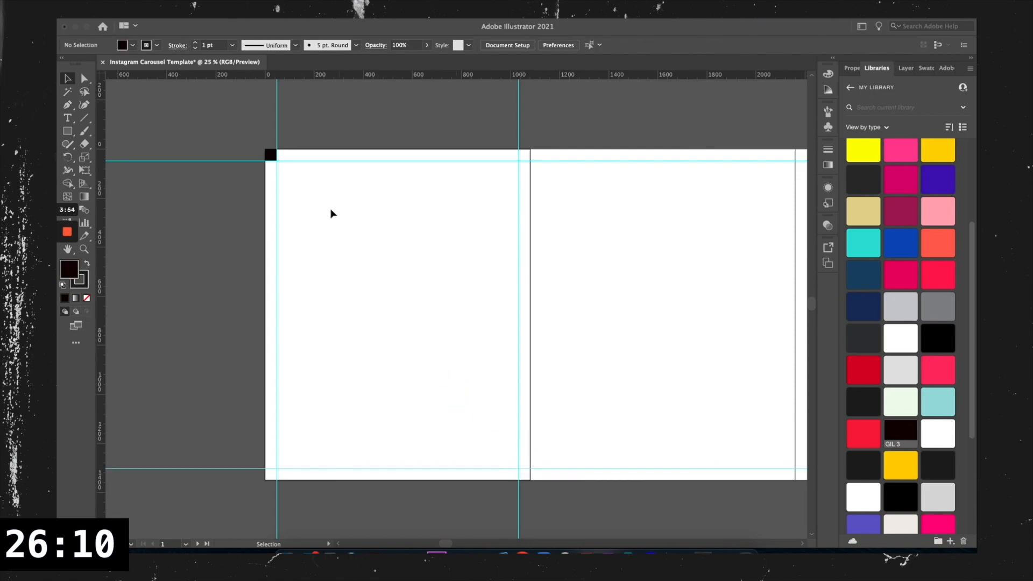
left_click(270, 155)
key("Delete")
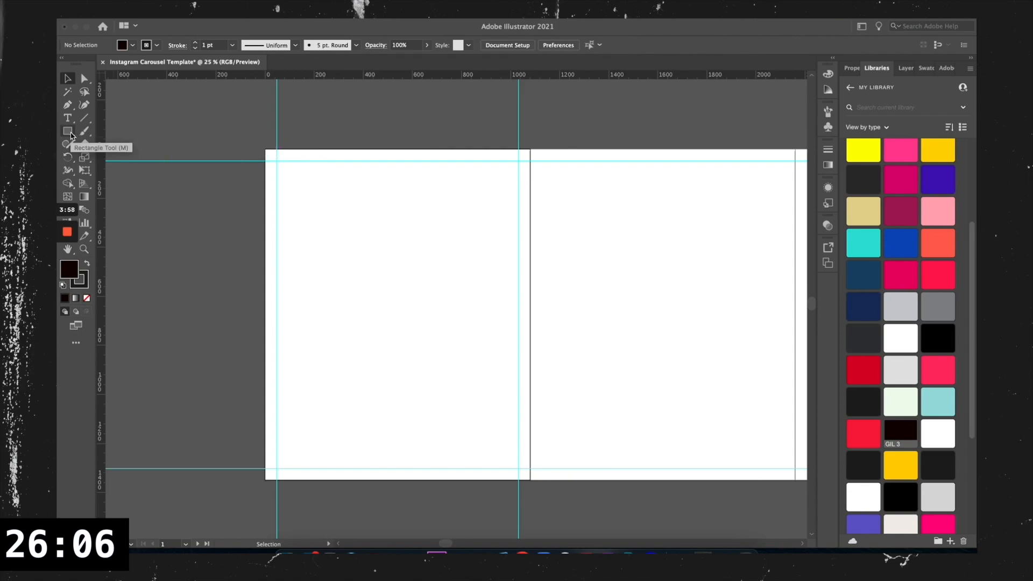
- Draw a large dark square spanning the two vertical guides and move it up to roughly the vertical middle of the first artboard
left_click(68, 131)
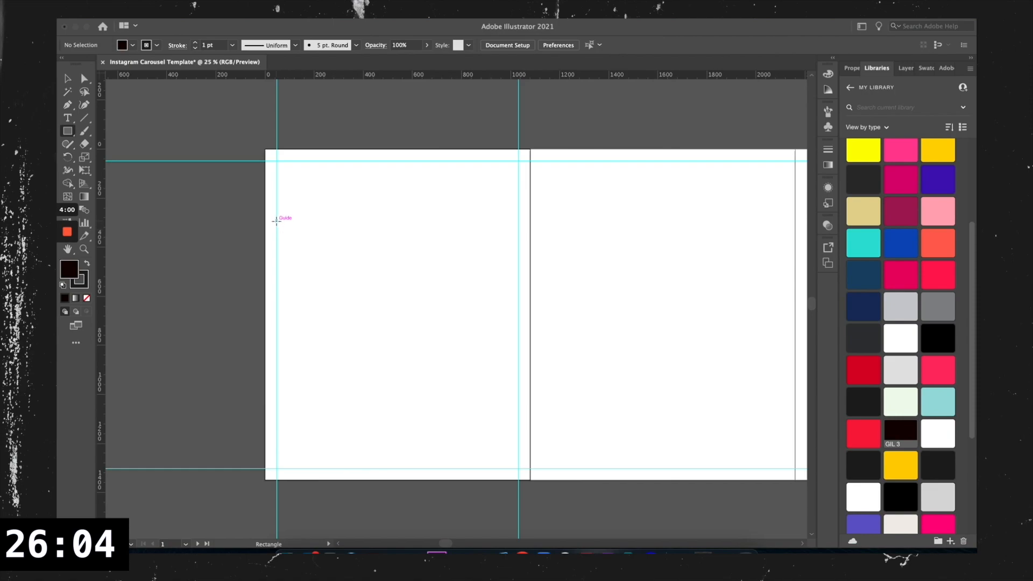
left_click_drag(276, 221, 517, 455)
key("v")
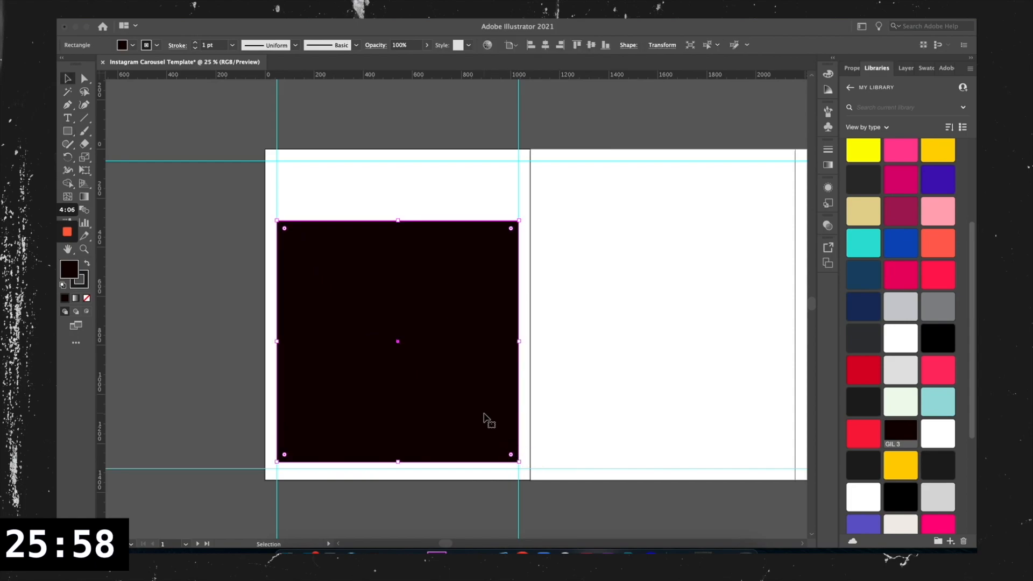
left_click_drag(484, 414, 486, 399)
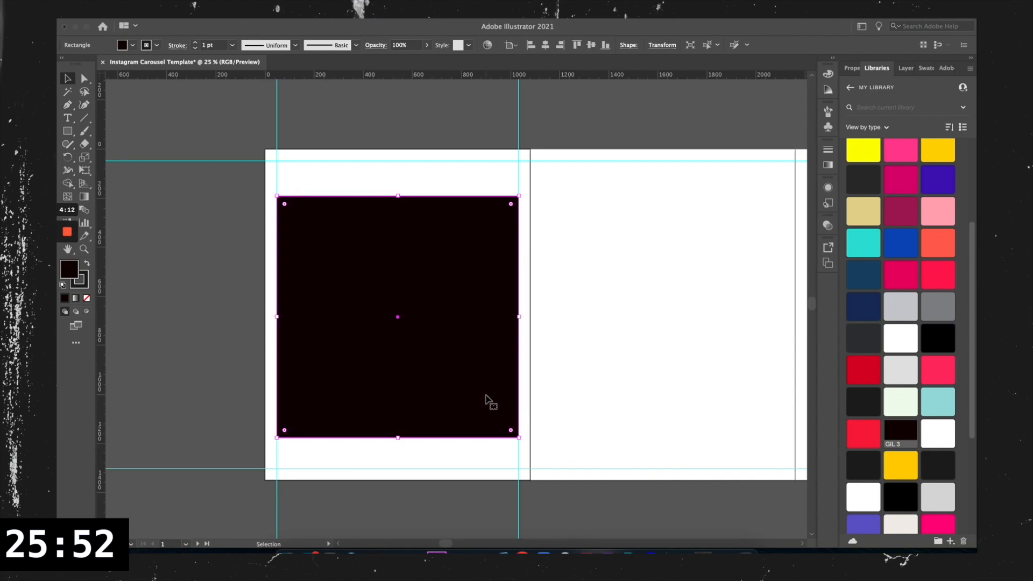
left_click(552, 422)
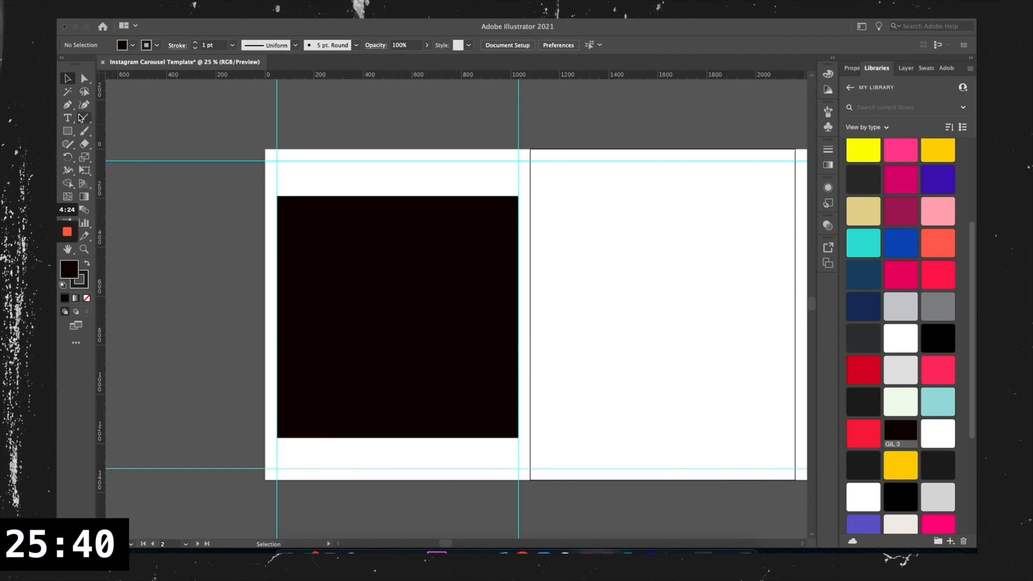
- Add horizontal guides along the large square's upper and lower edges and delete the square
left_click(373, 161)
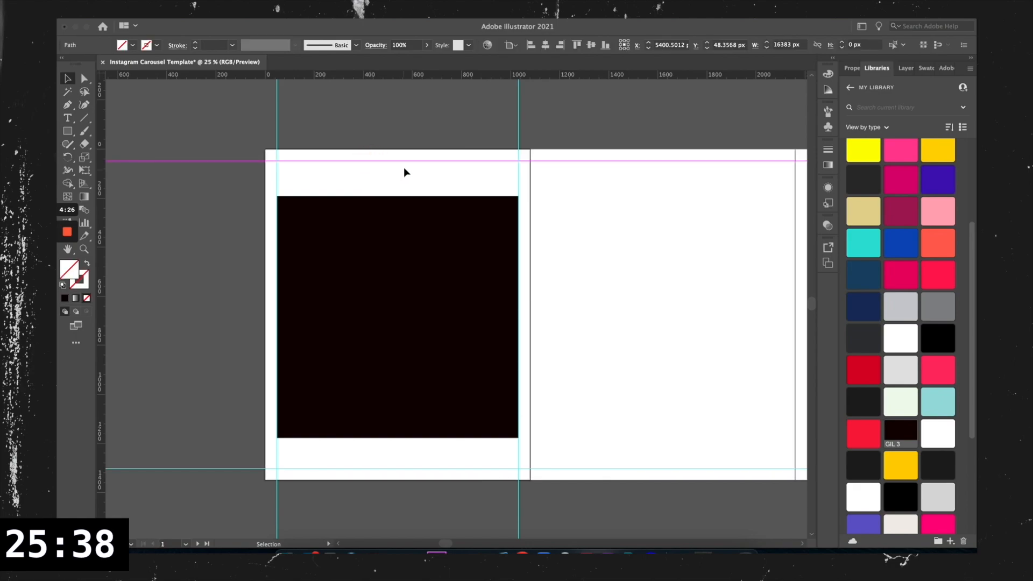
left_click_drag(404, 161, 425, 198)
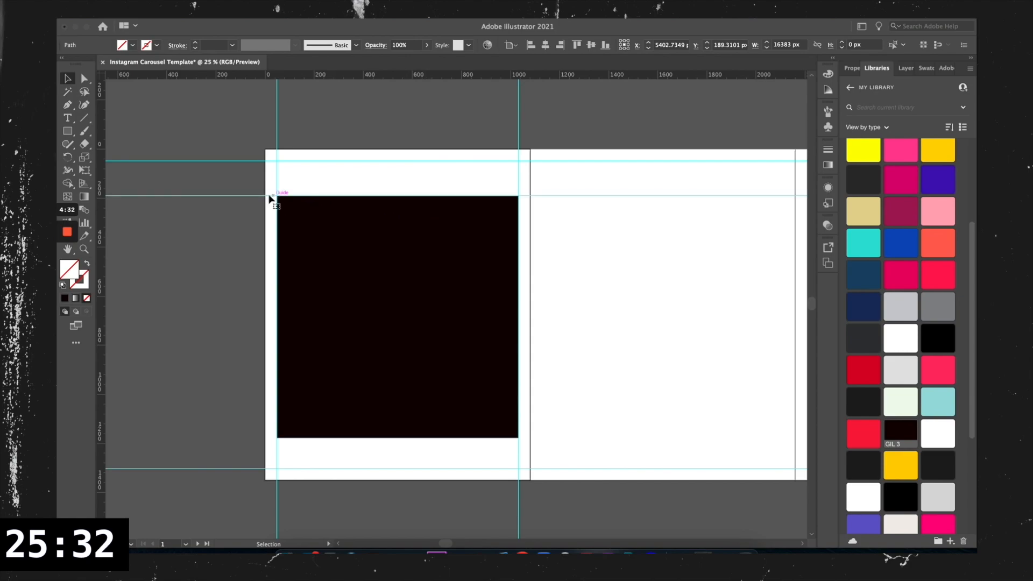
left_click_drag(251, 199, 253, 440)
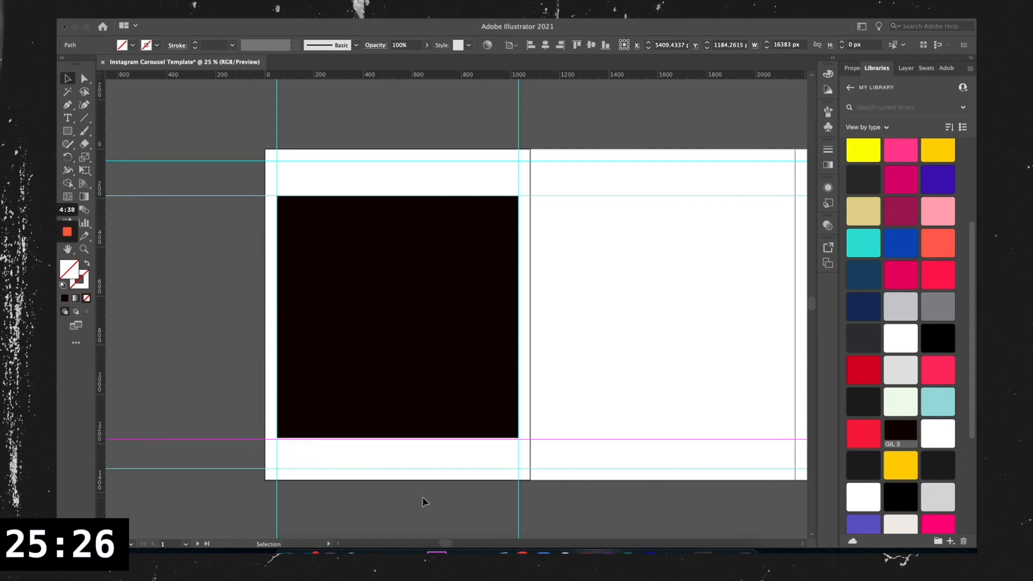
left_click(430, 380)
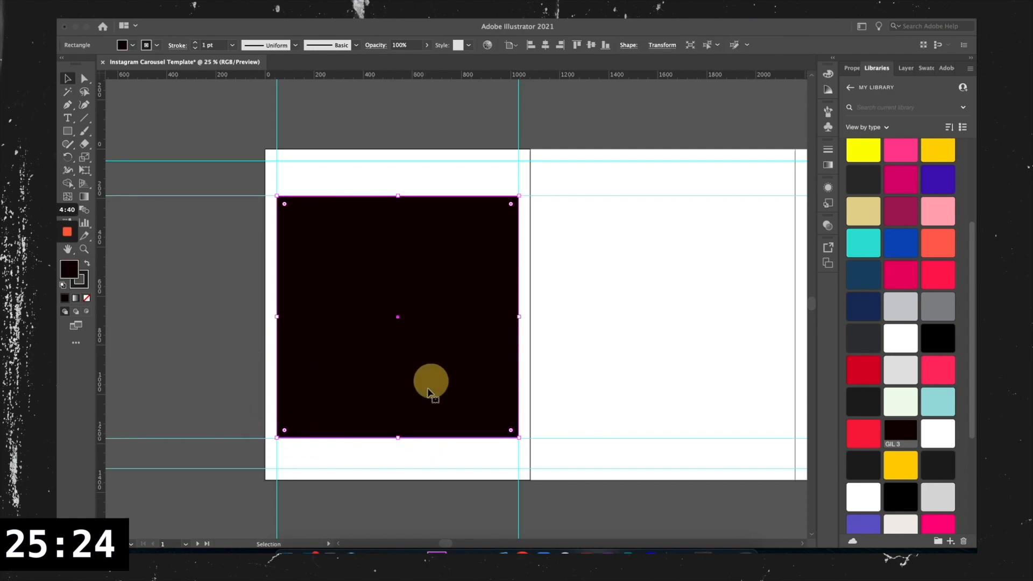
key("Delete")
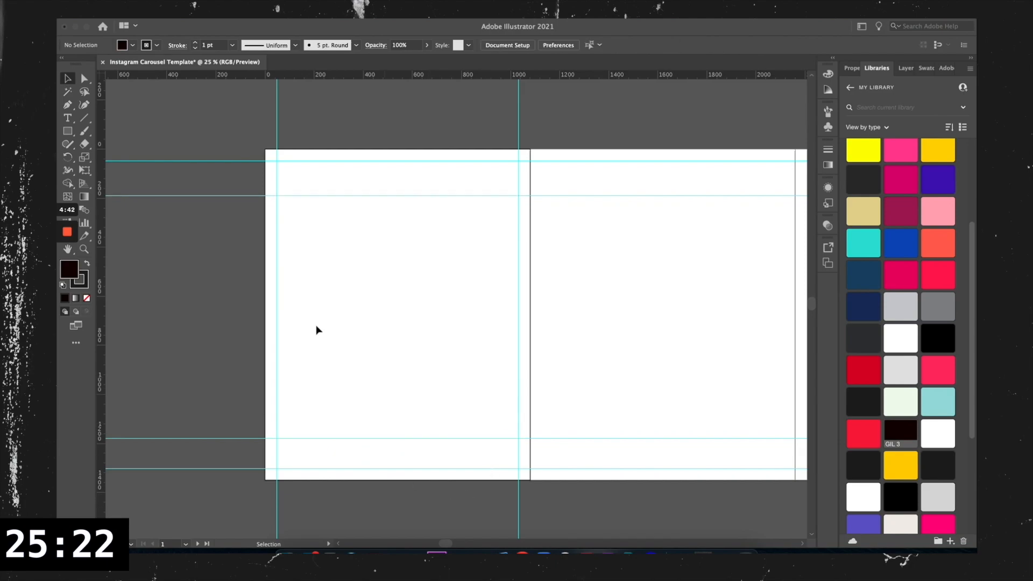
- Select and copy the two vertical margin guides of the first artboard
scroll(410, 260, "down", 1)
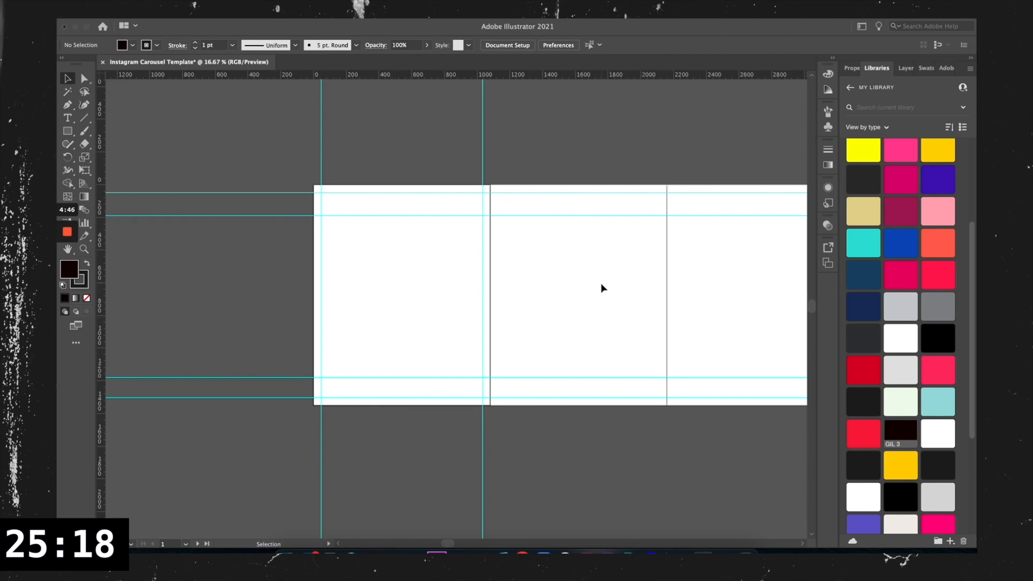
left_click(425, 269)
left_click_drag(508, 481, 309, 440)
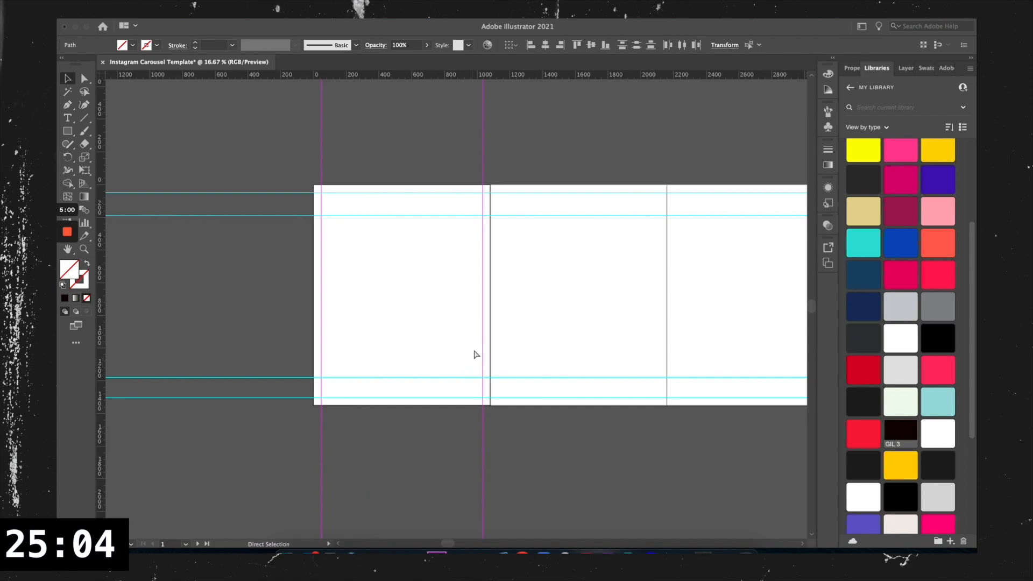
key("v")
left_click(577, 289)
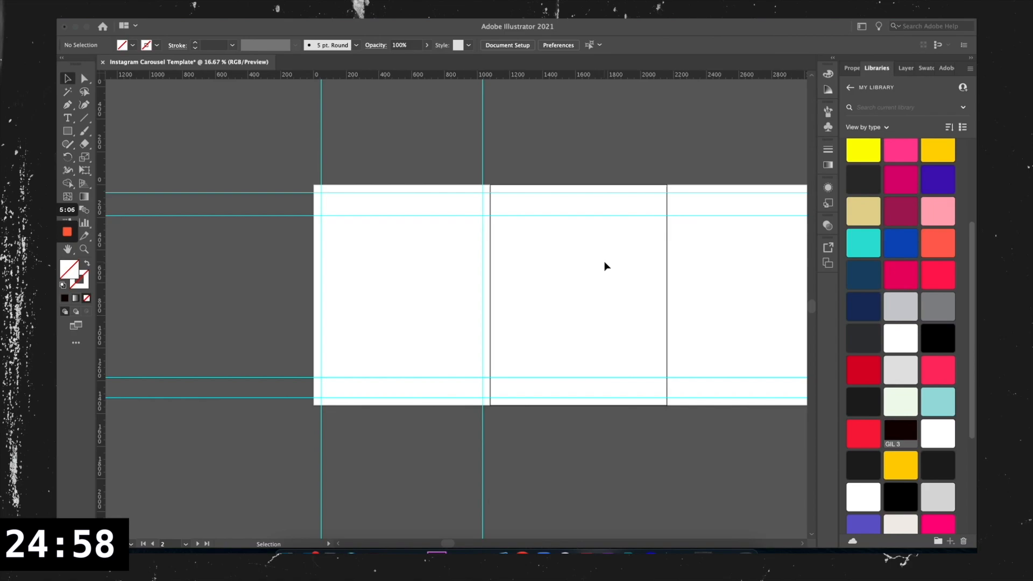
key("ctrl+v")
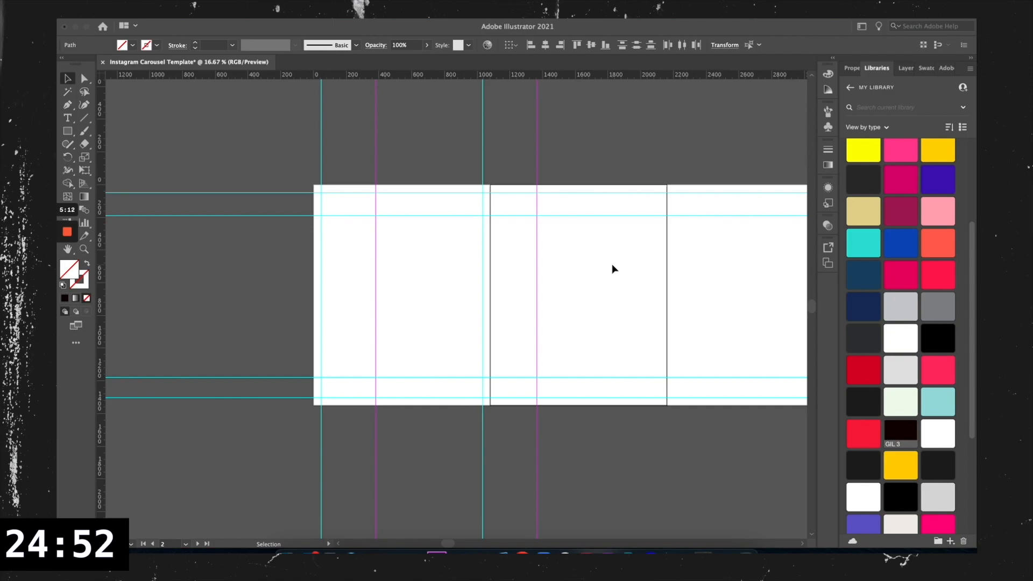
key("Delete")
left_click(590, 269)
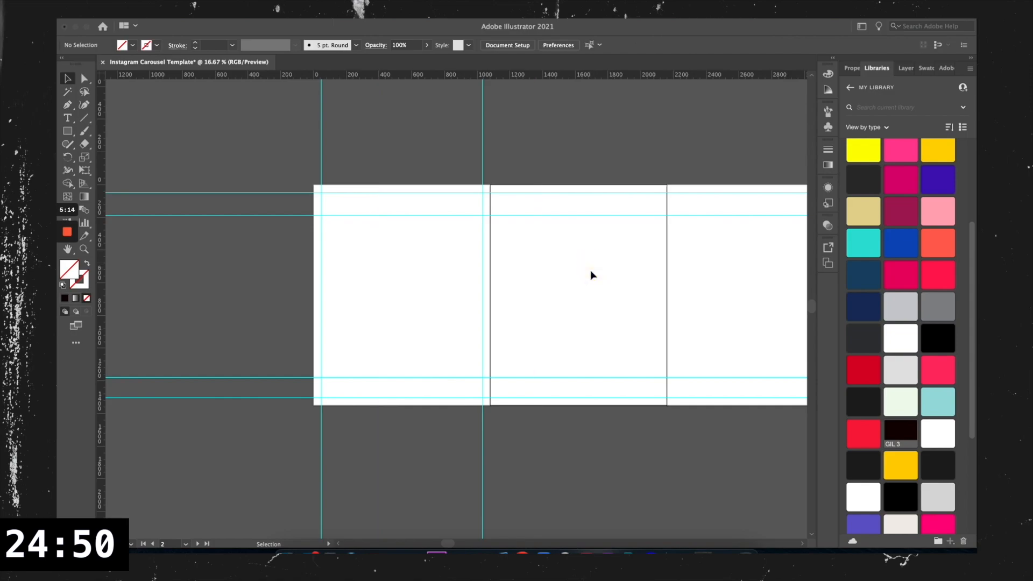
- Paste the two vertical guides in place on the second artboard so they match the first artboard's margins
key("a")
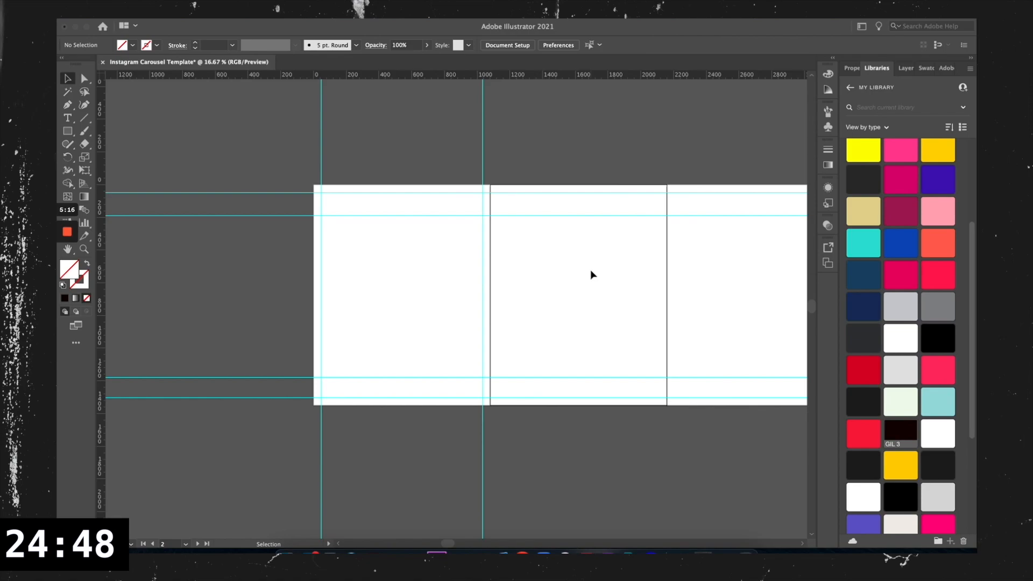
key("ctrl+z")
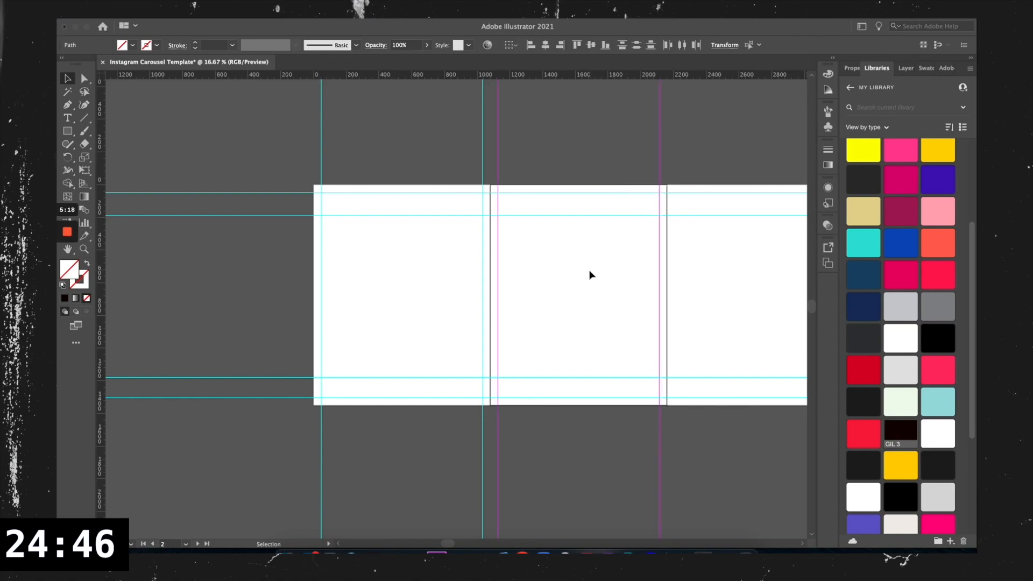
scroll(590, 275, "right", 5)
left_click(494, 305)
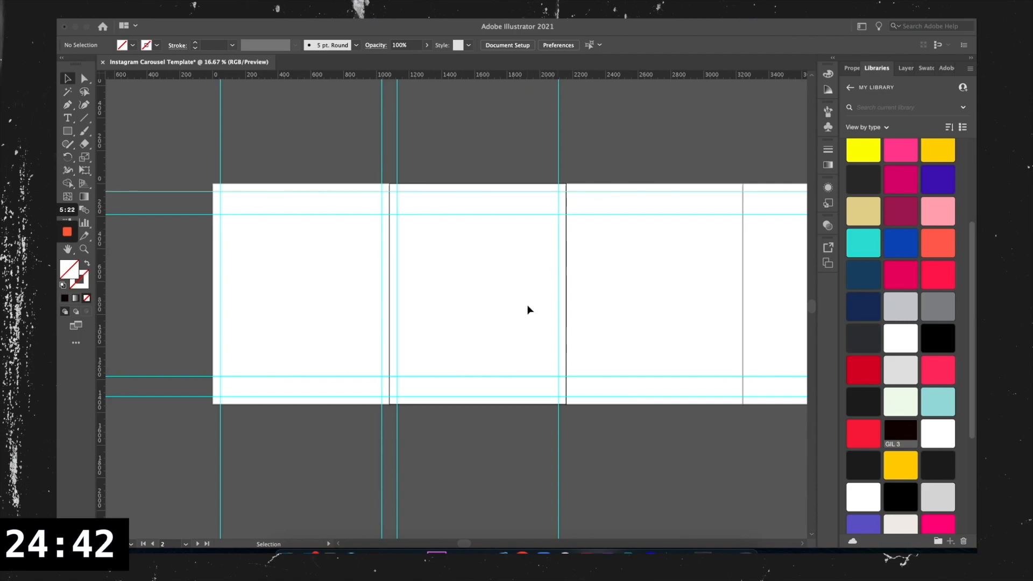
- Paste the two vertical margin guides in place on the third, fourth and fifth artboards
scroll(528, 310, "down", 1)
scroll(528, 308, "left", 2)
left_click(563, 305)
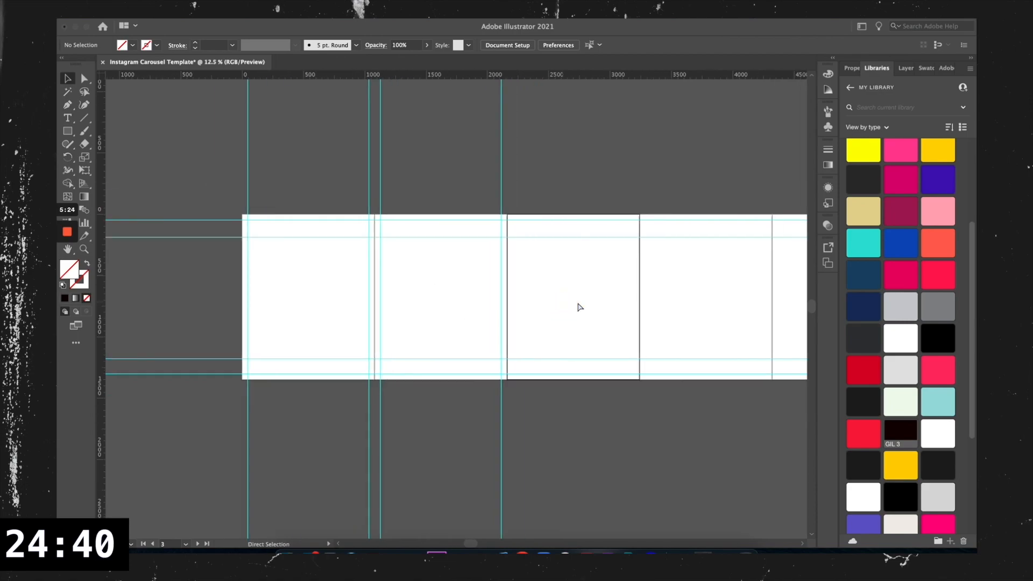
scroll(583, 304, "right", 10)
left_click(583, 302)
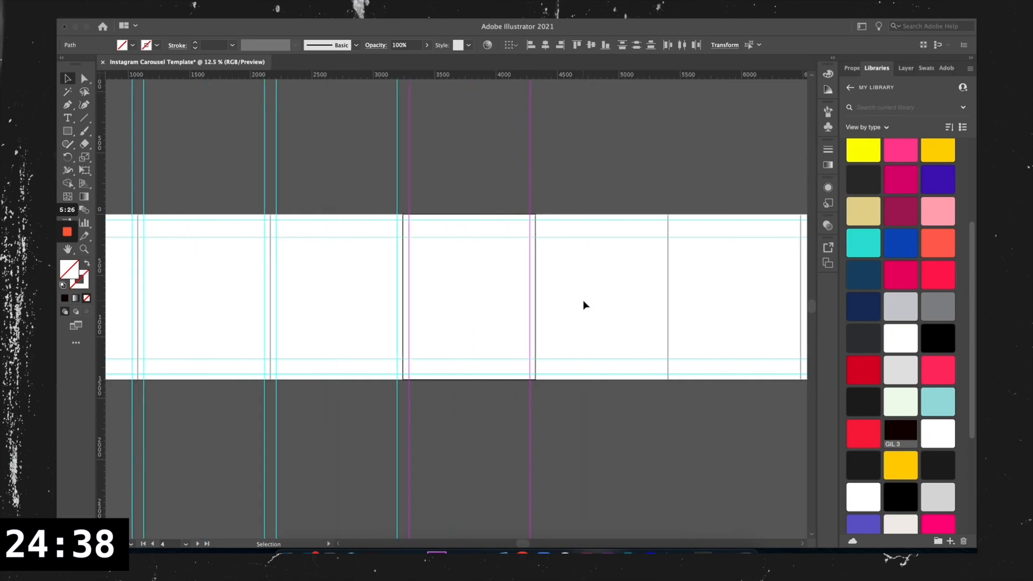
left_click(585, 305)
- Paste the two vertical margin guides in place on each artboard from the sixth to the tenth
left_click(717, 293)
scroll(714, 294, "right", 9)
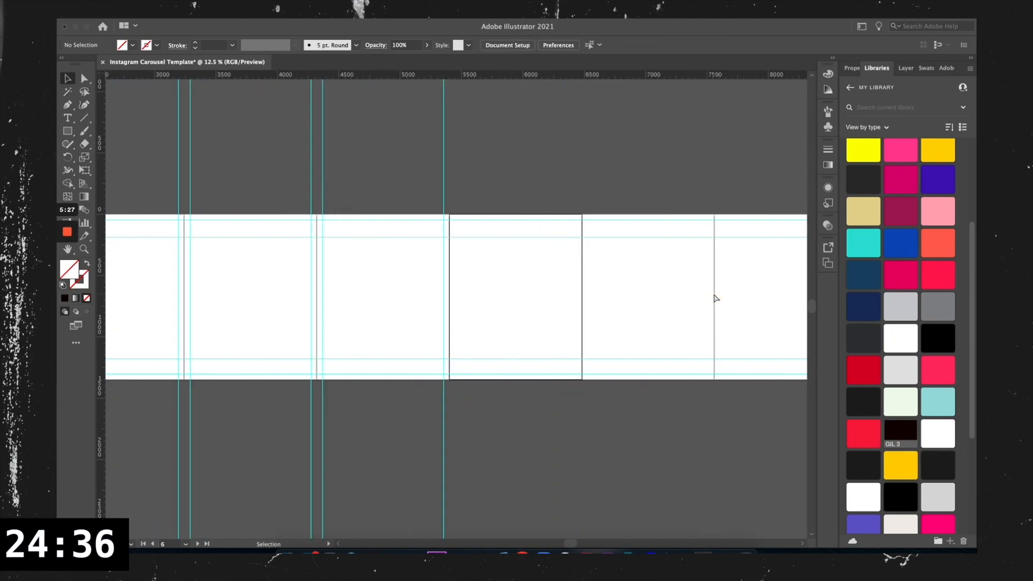
left_click(657, 299)
scroll(657, 300, "right", 10)
left_click(557, 297)
left_click(670, 291)
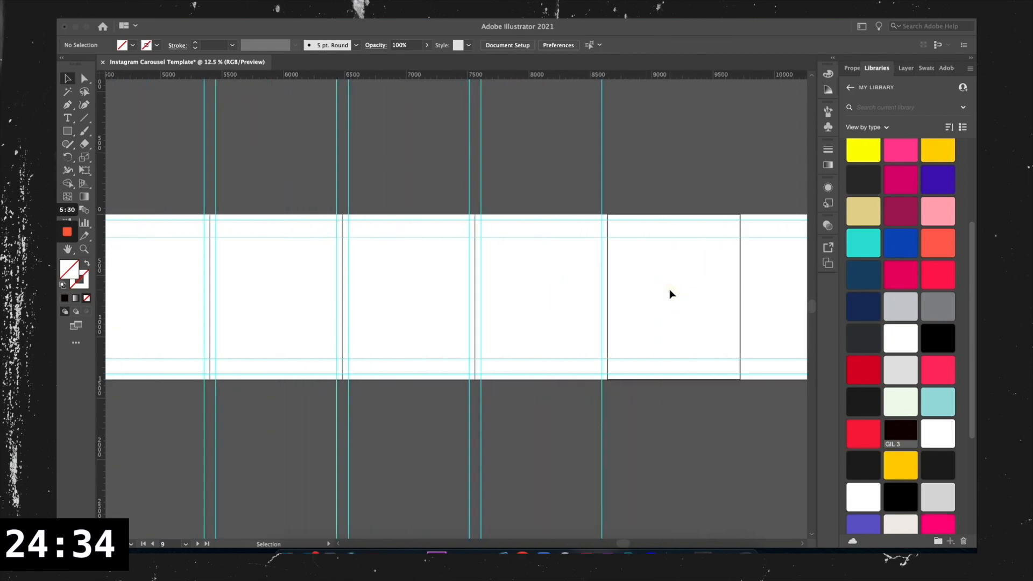
scroll(666, 291, "right", 4)
left_click(703, 293)
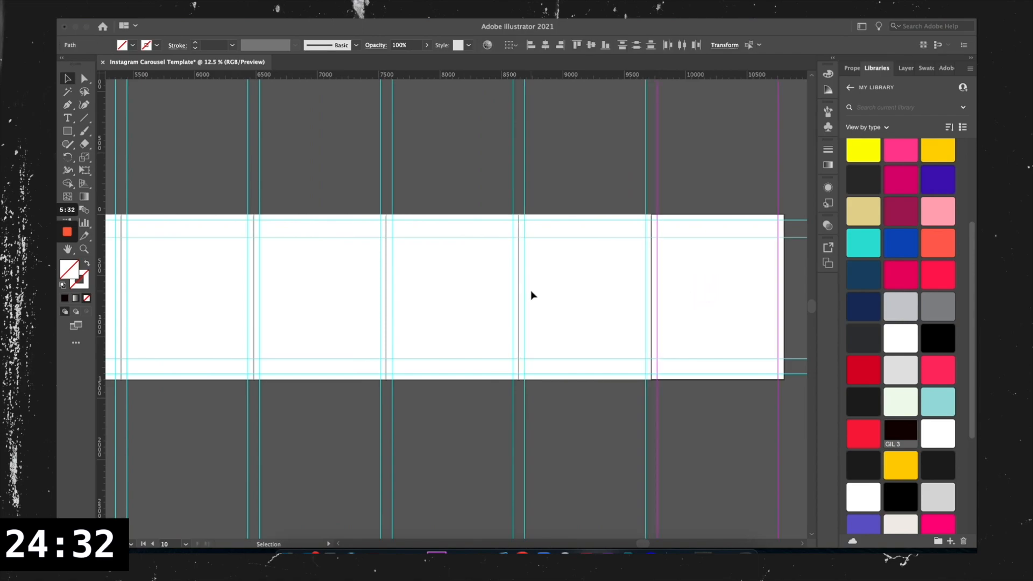
- Deselect the guides and check the margin guides across the whole row of ten artboards
scroll(531, 295, "down", 4)
scroll(397, 306, "up", 3)
scroll(398, 310, "down", 1)
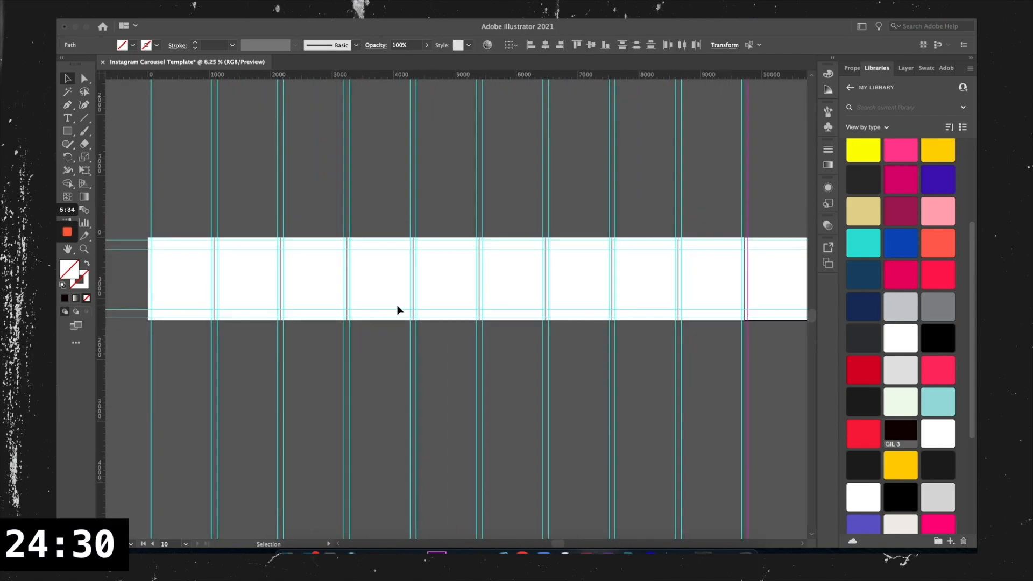
left_click(446, 355)
scroll(446, 356, "down", 2)
scroll(409, 344, "right", 1)
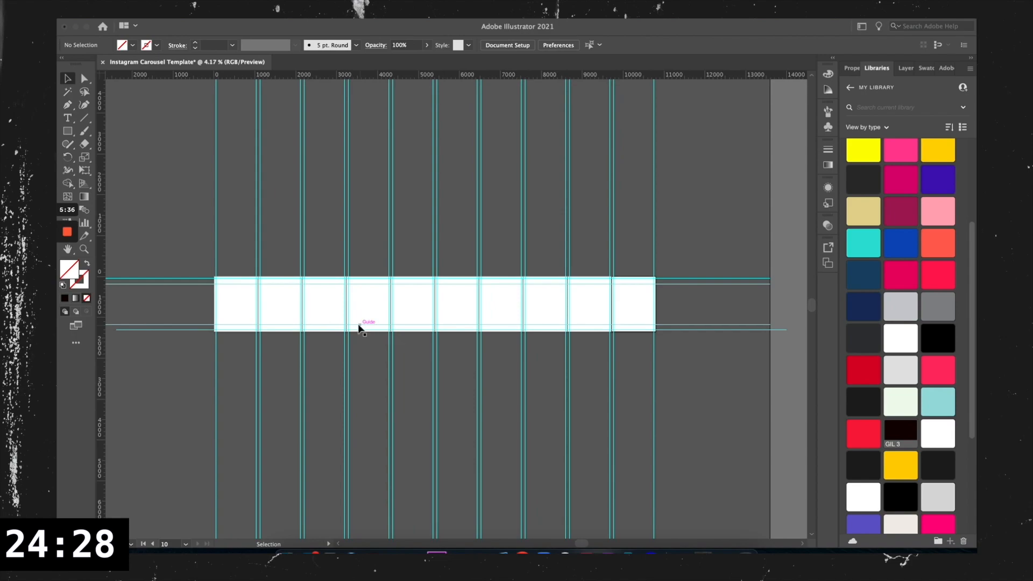
scroll(363, 332, "up", 1)
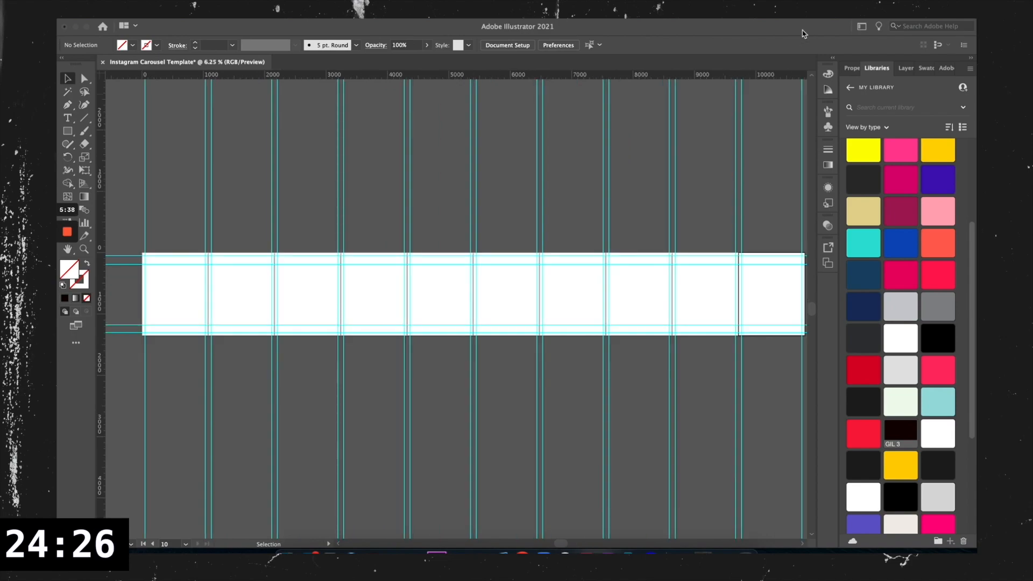
- Lock the Guide layer so the margin and crop guides cannot be moved
left_click(907, 68)
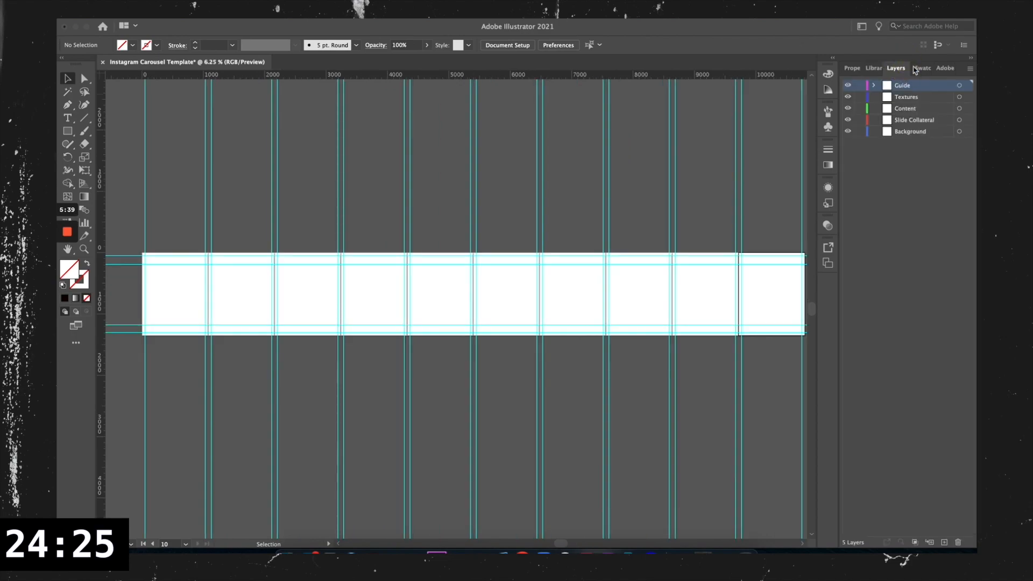
left_click(862, 87)
key("ctrl+minus")
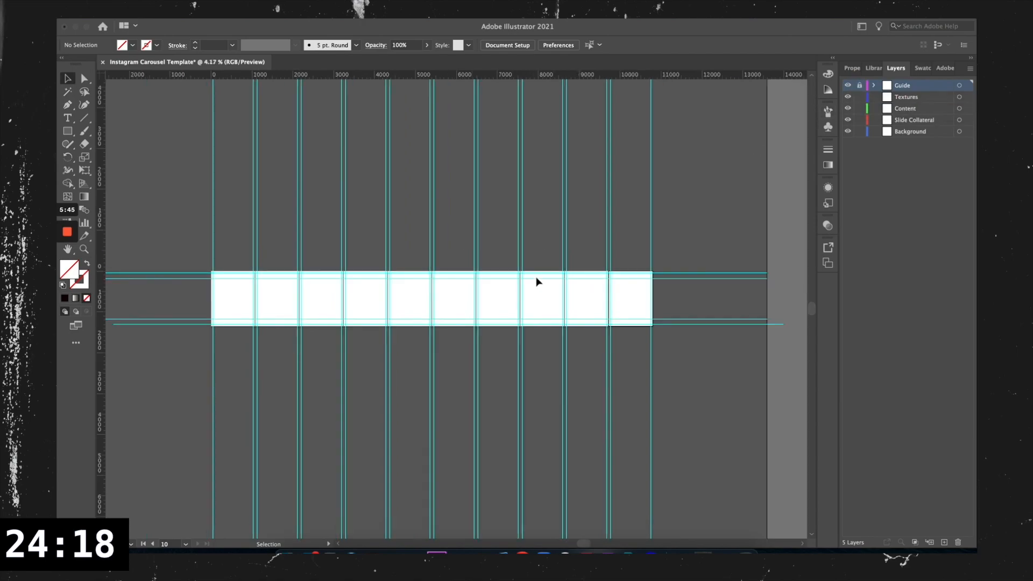
left_click(521, 240)
scroll(464, 263, "down", 1)
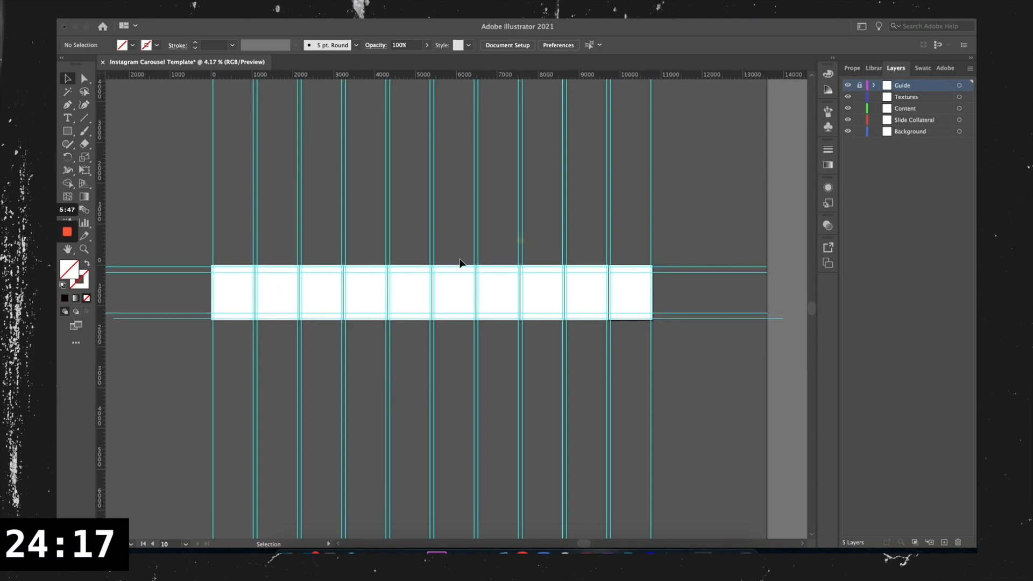
- Draw one rectangle on the Background layer covering all ten artboards from edge to edge
left_click(921, 132)
scroll(252, 309, "up", 1)
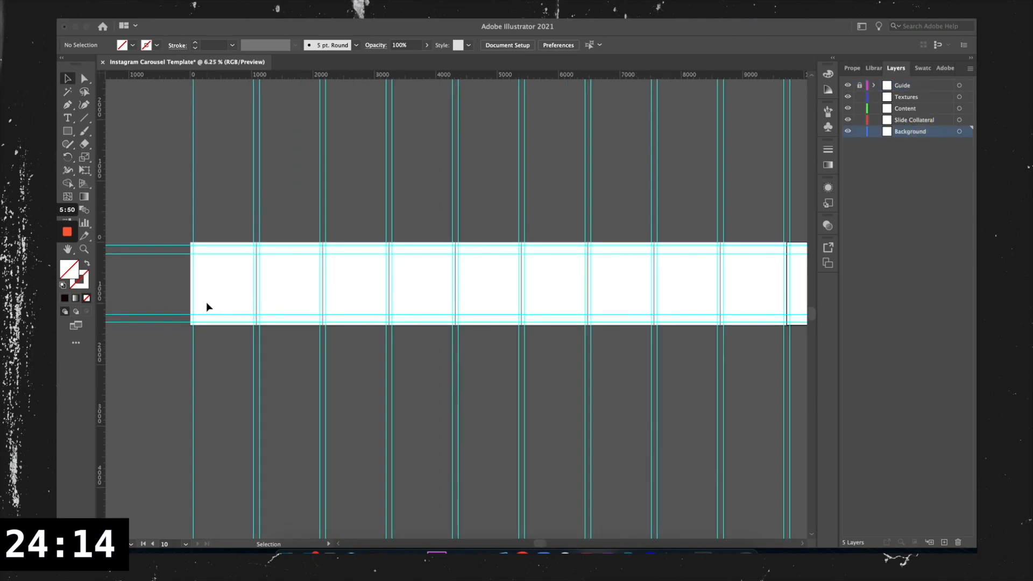
scroll(206, 302, "up", 1)
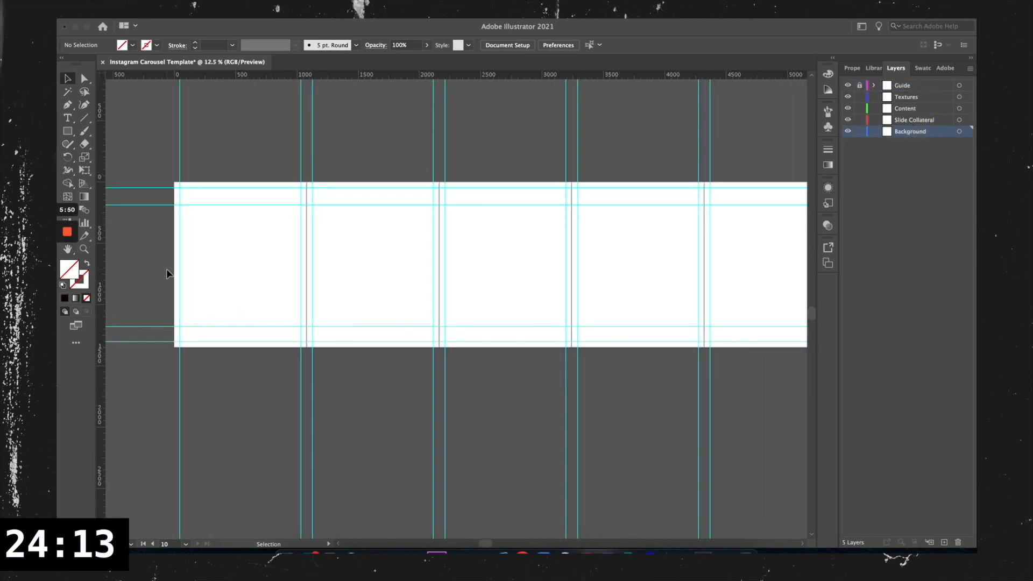
left_click(67, 132)
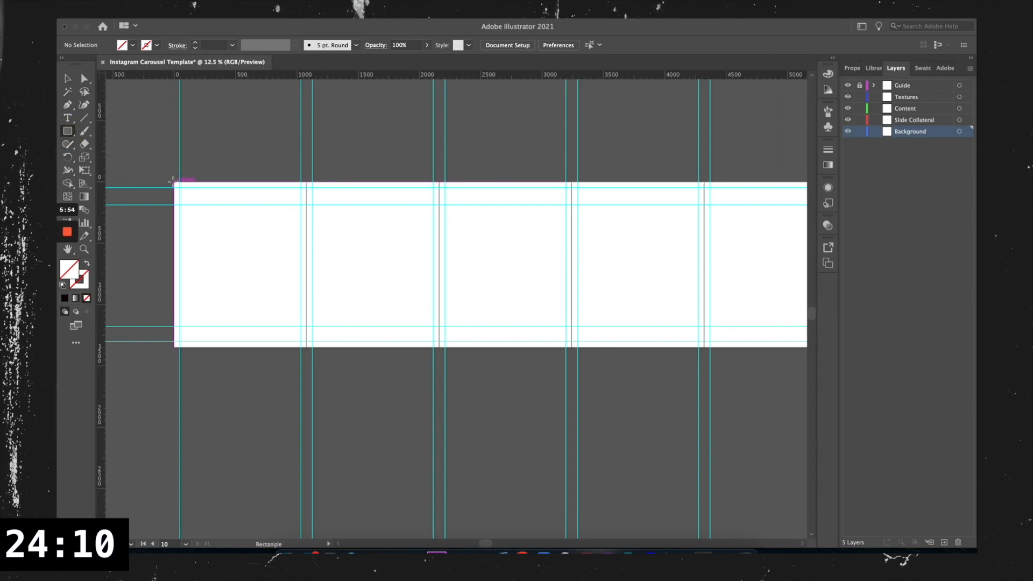
mouse_move(173, 181)
left_mouse_down()
mouse_move(282, 269)
mouse_move(472, 370)
mouse_move(685, 353)
mouse_move(875, 367)
mouse_move(786, 336)
mouse_move(830, 346)
mouse_move(709, 346)
left_mouse_up()
scroll(708, 346, "down", 1)
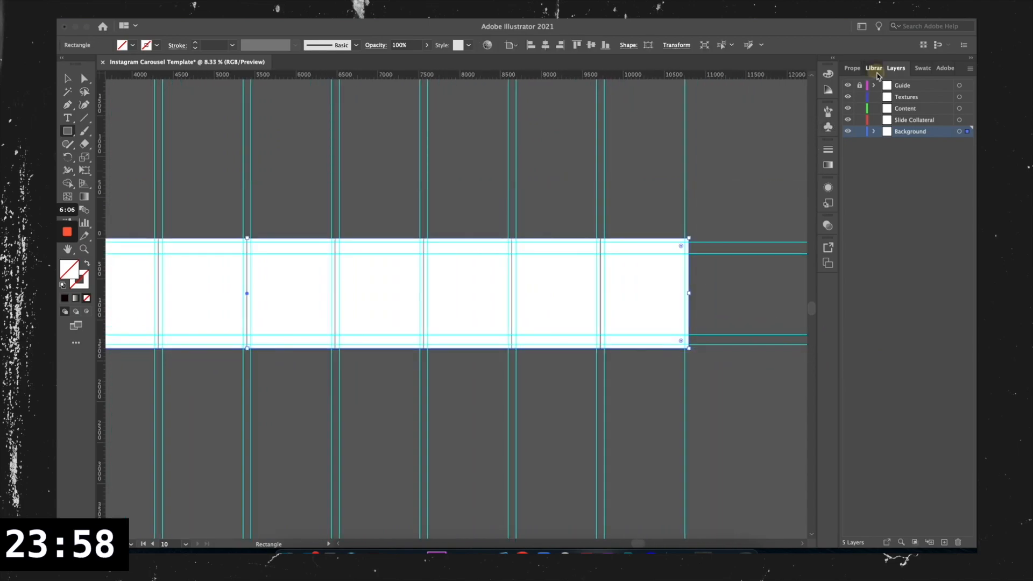
- Fill the background rectangle with the library's dark swatch BB 4 and deselect it
left_click(876, 69)
scroll(883, 323, "down", 2)
left_click(871, 356)
scroll(539, 374, "left", 5)
key("v")
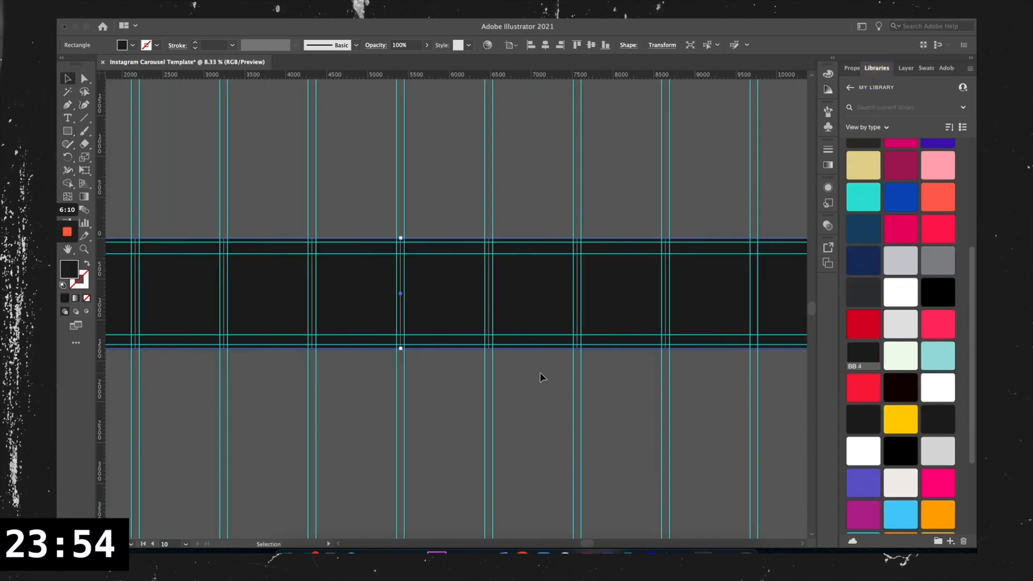
scroll(541, 372, "left", 6)
left_click(206, 388)
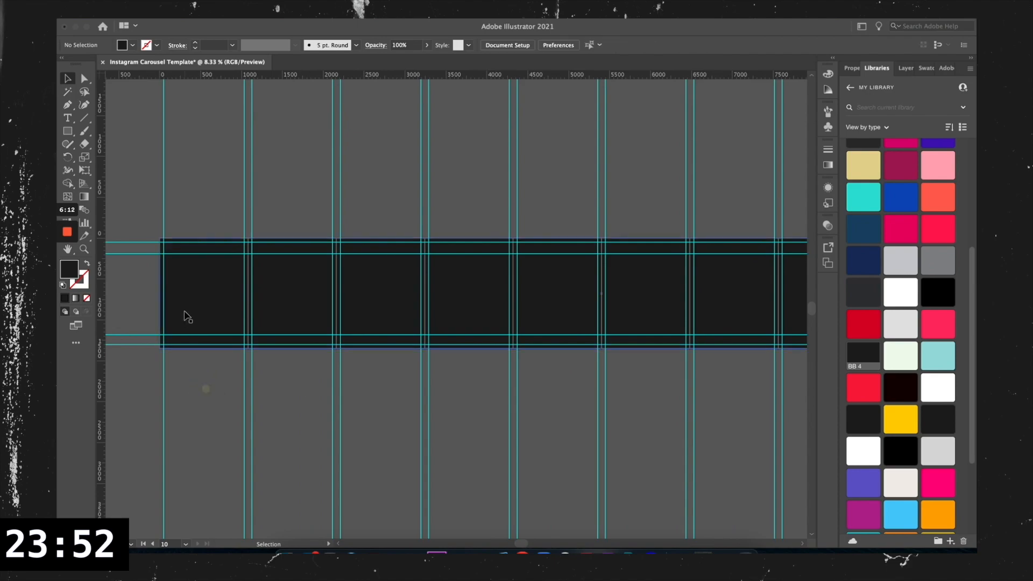
scroll(186, 316, "up", 1)
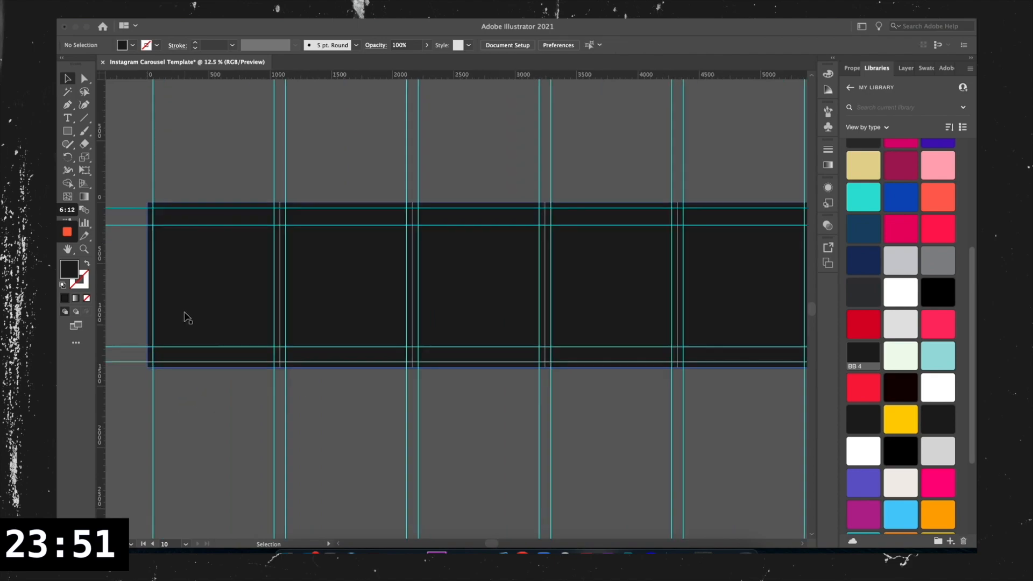
- Lock the Background layer and make the first artboard active
left_click(908, 68)
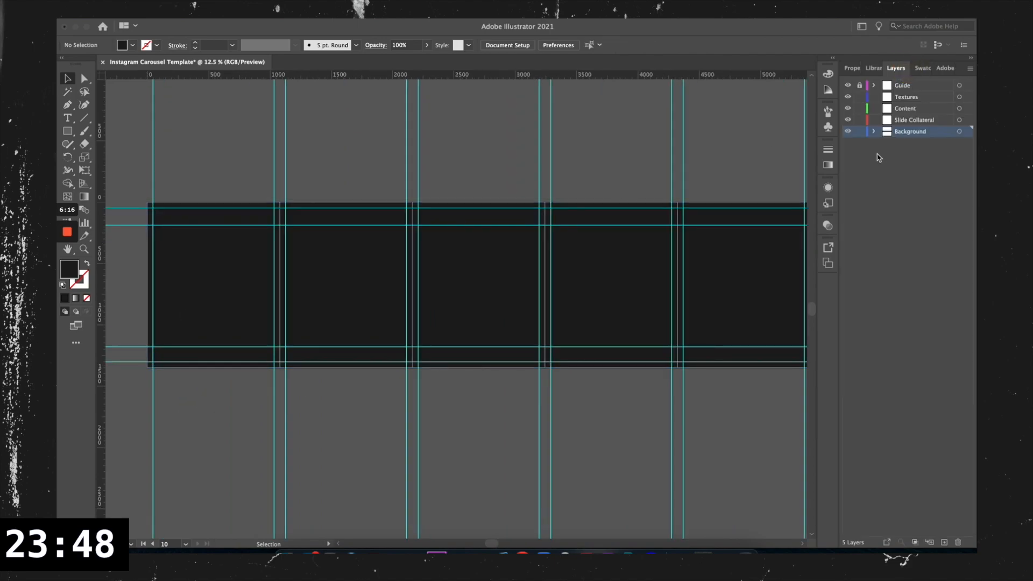
left_click(859, 133)
left_click(313, 278)
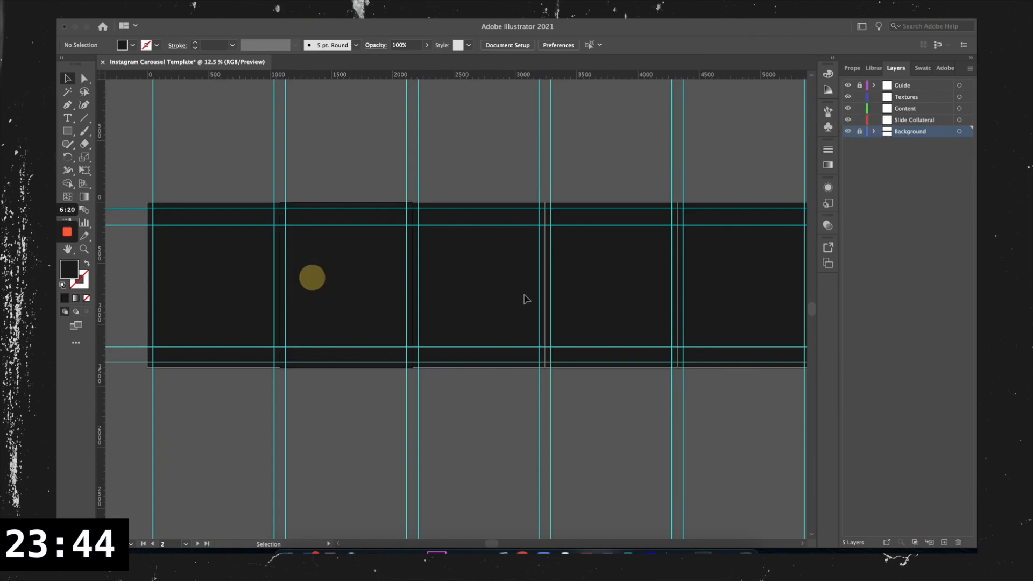
left_click(523, 295)
left_click(282, 298)
left_click(253, 275)
scroll(251, 273, "left", 3)
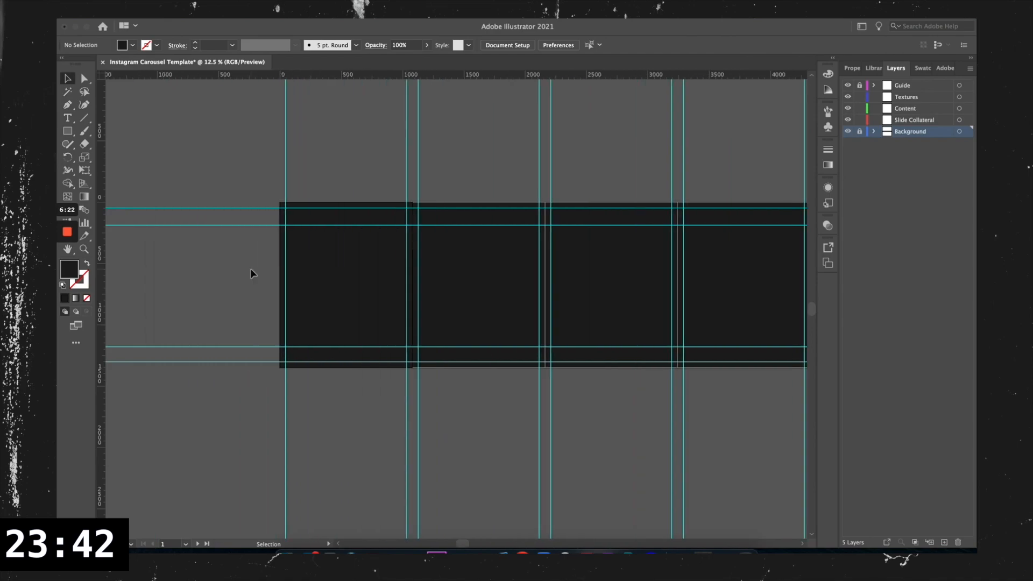
scroll(303, 296, "up", 2)
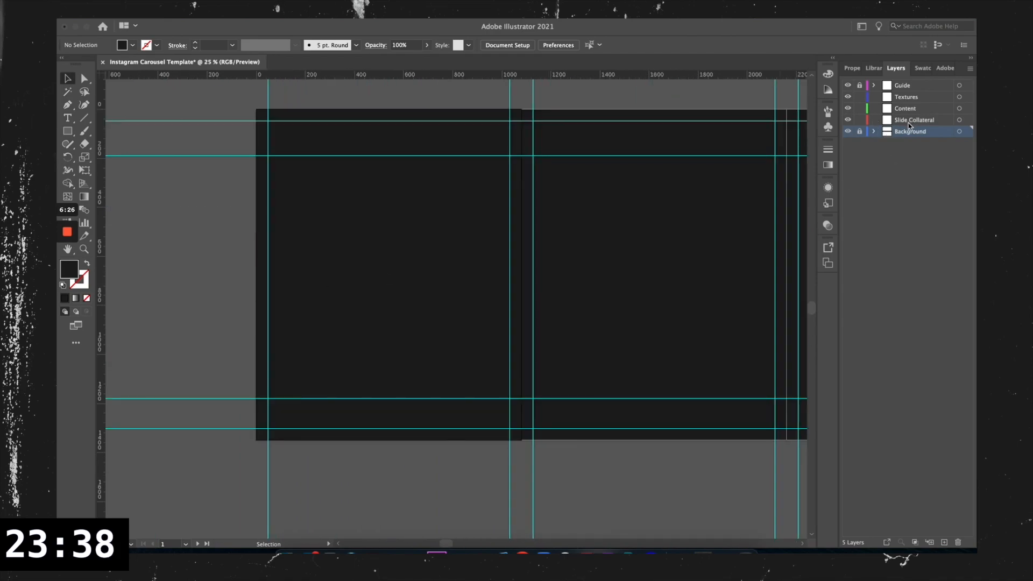
- Add an area text box on the Slide Collateral layer in the first artboard, with the font size at 35 pt
left_click(923, 120)
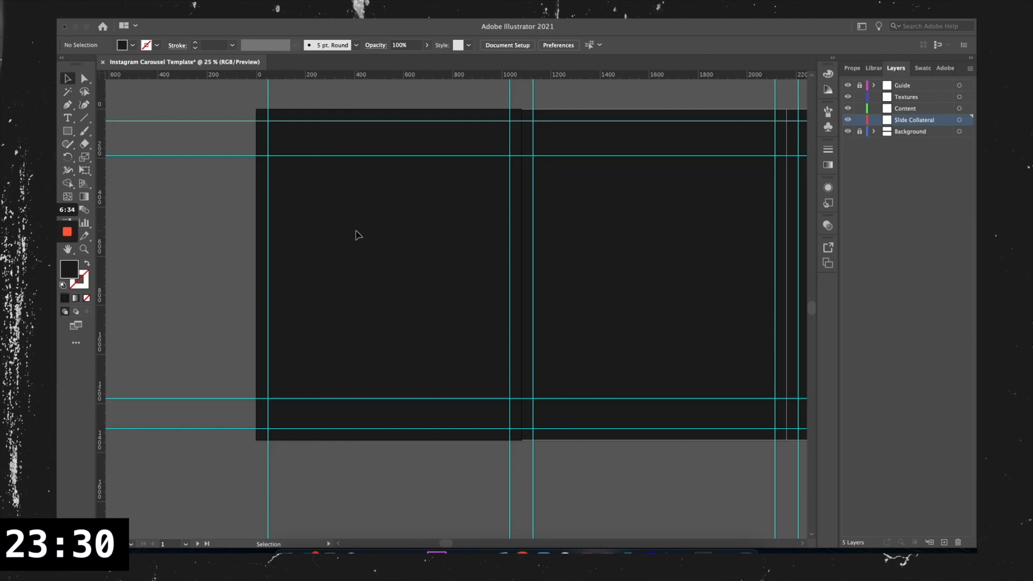
key("t")
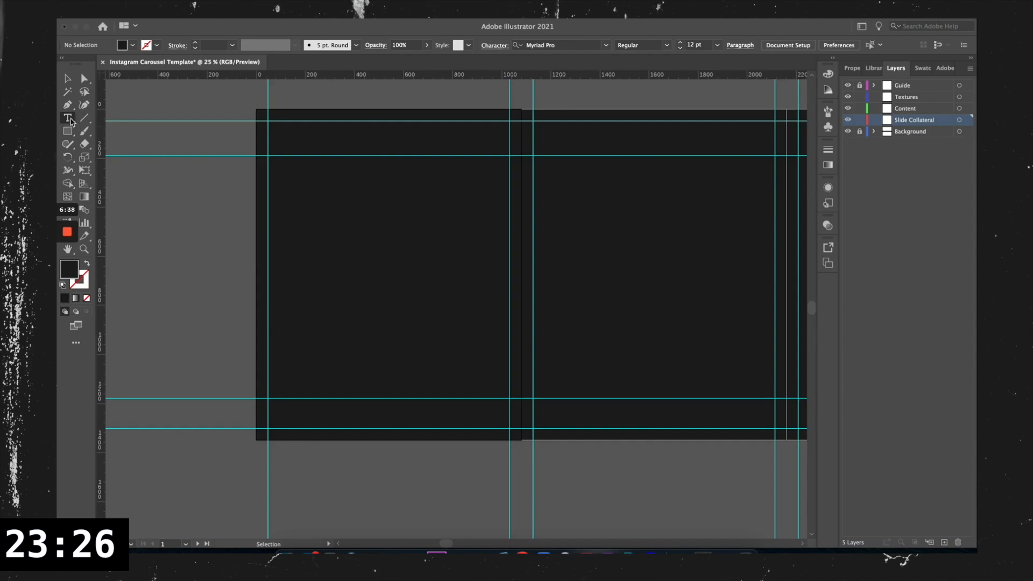
left_click_drag(306, 173, 454, 257)
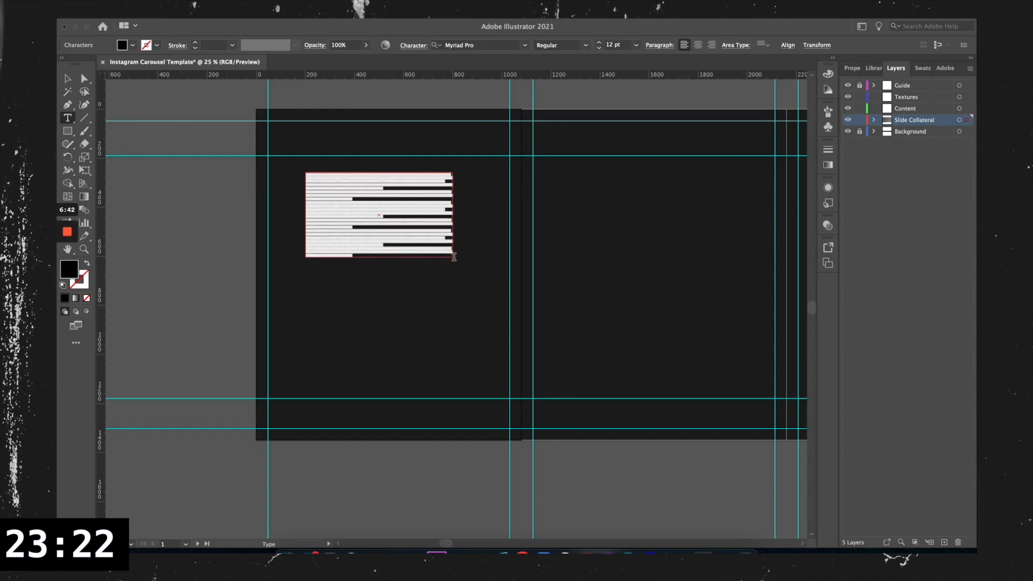
left_click(587, 40)
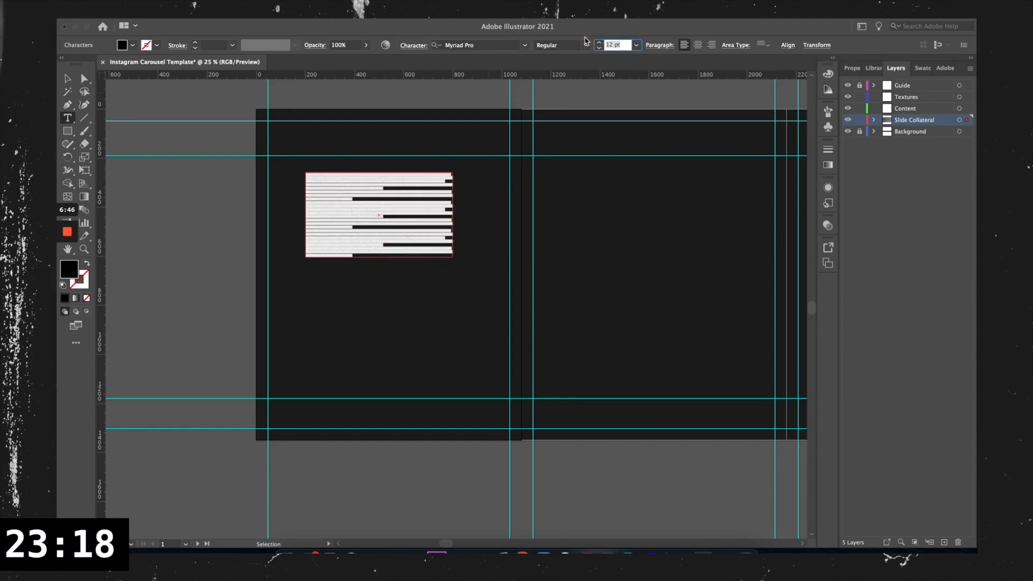
type("35")
key("Return")
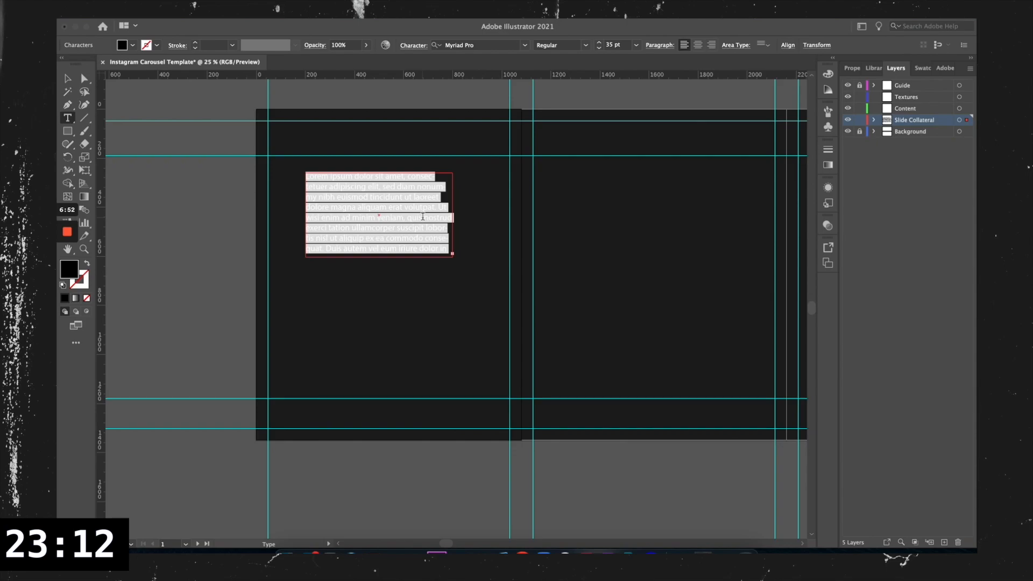
- Replace the placeholder text with the creator's Instagram handle and color it with the light grey swatch tbH 4
key("BackSpace")
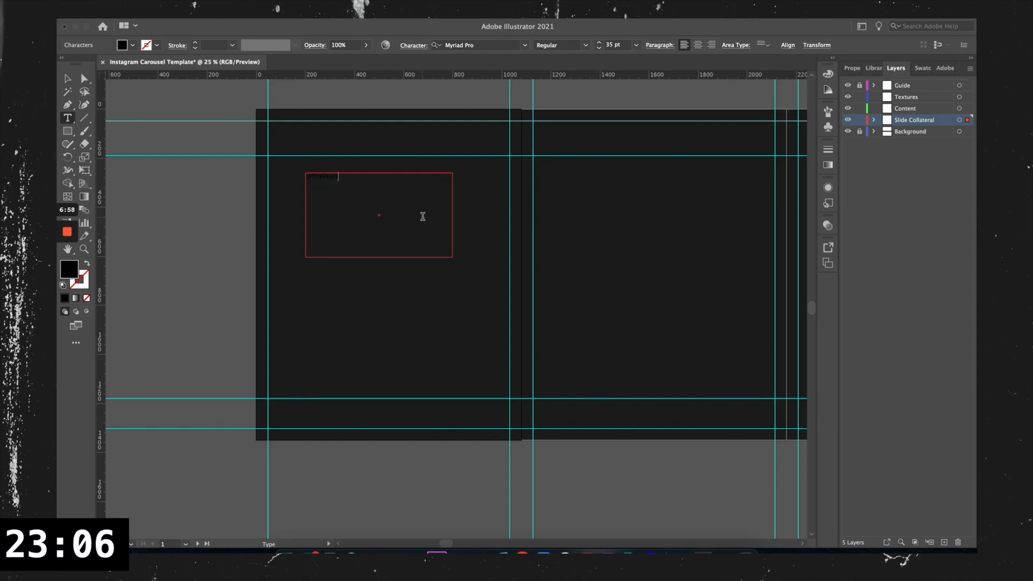
key("Escape")
left_click(874, 68)
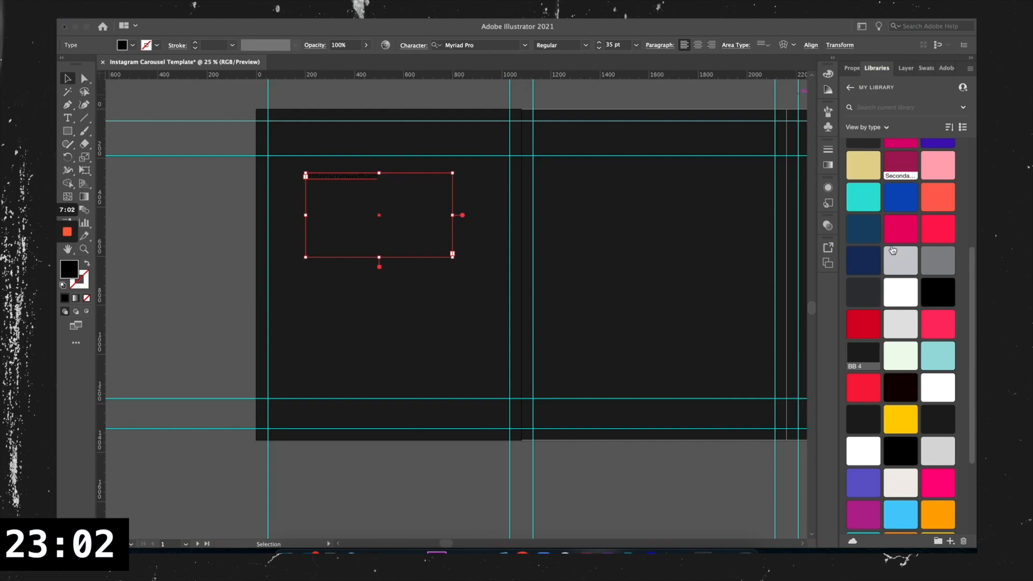
left_click(899, 329)
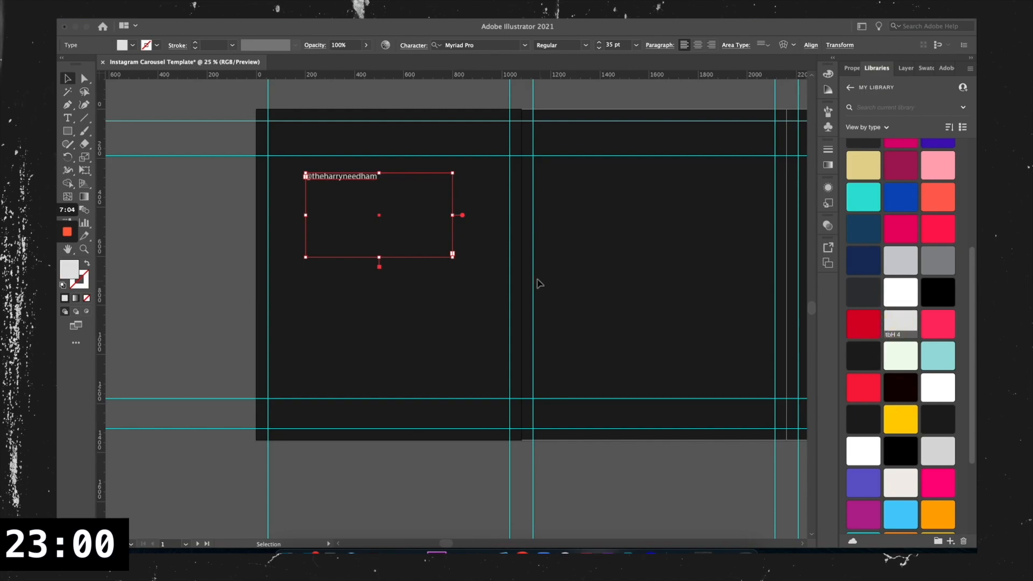
- Move the handle text to the lower part of the first artboard and set its size to 30 pt
left_click_drag(359, 177, 340, 366)
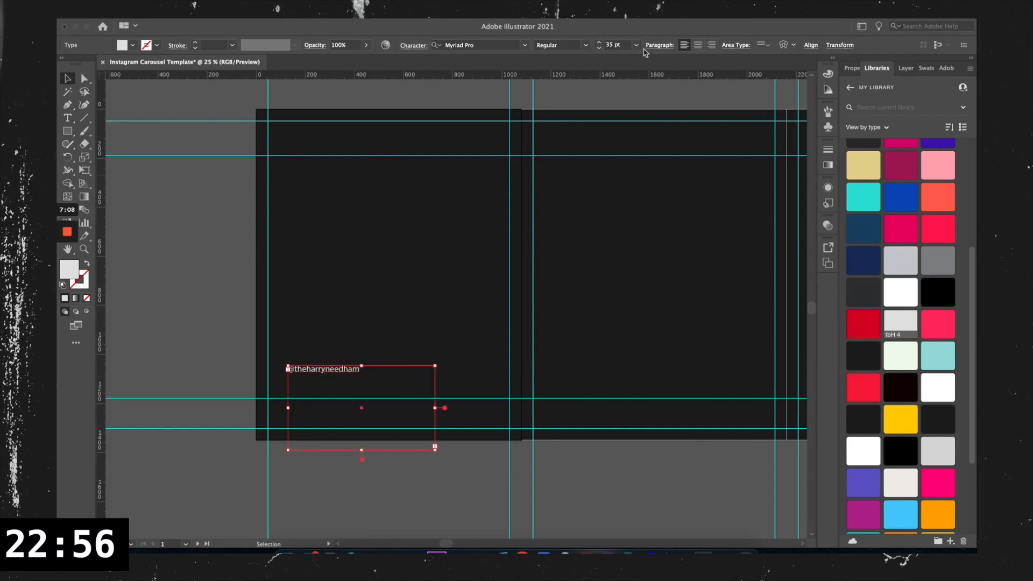
left_click(627, 44)
type("3")
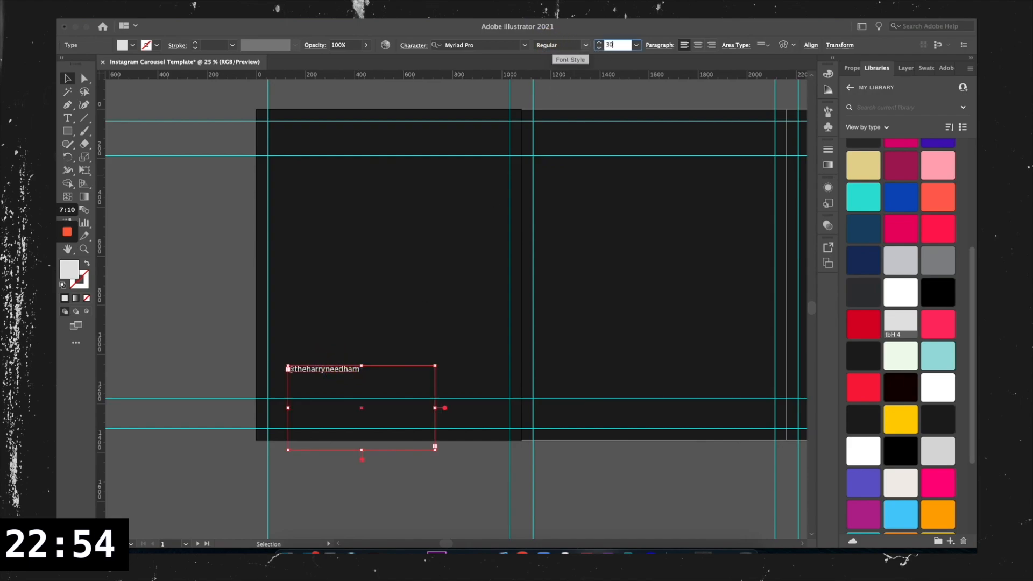
type("0")
key("Return")
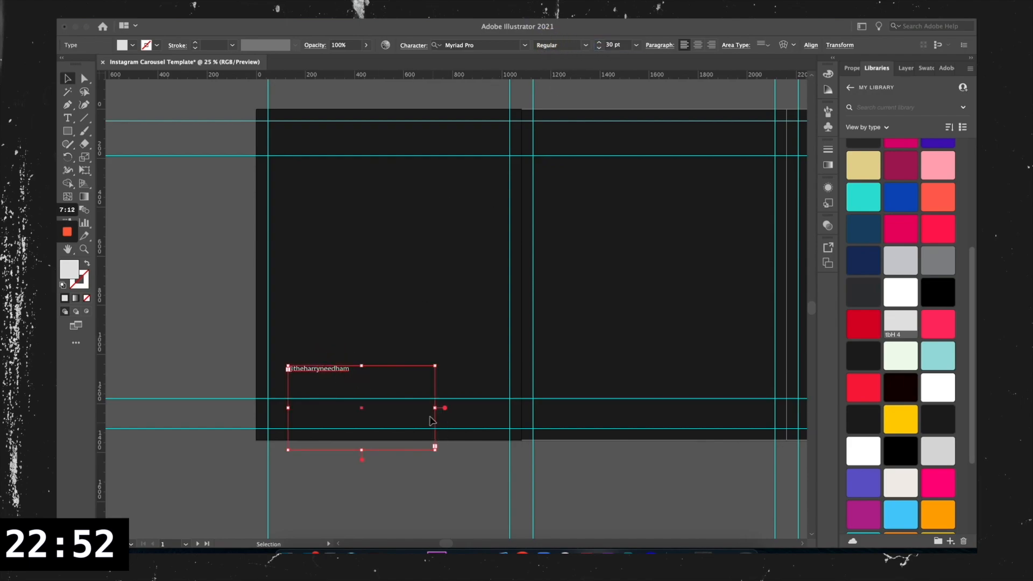
- Narrow the handle's text frame and convert it from area type to point type
left_click_drag(435, 408, 372, 403)
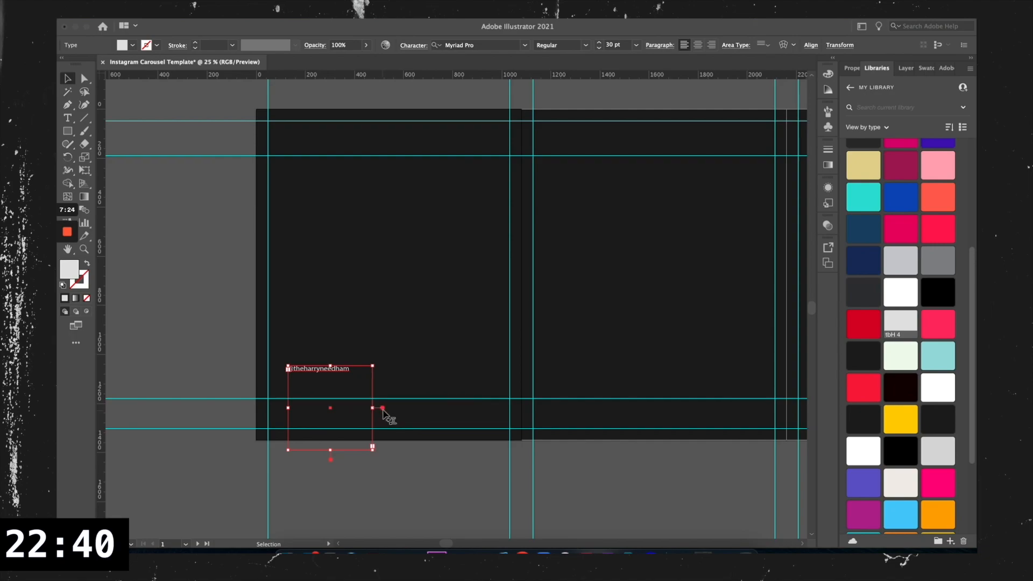
double_click(382, 408)
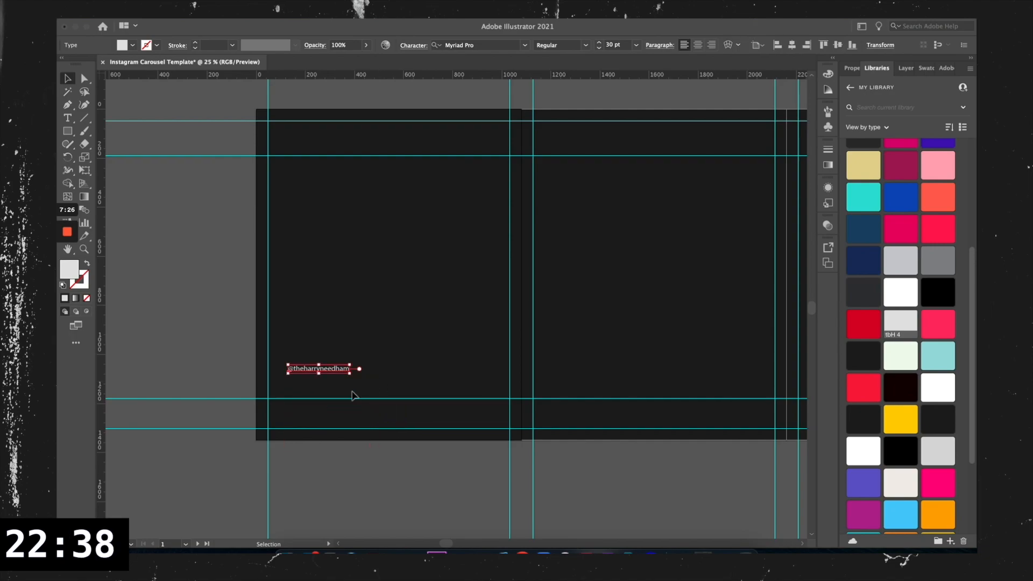
- Try scaling the handle text up by its bounding box and undo the enlargement
scroll(351, 380, "up", 2)
left_click_drag(351, 366, 463, 431)
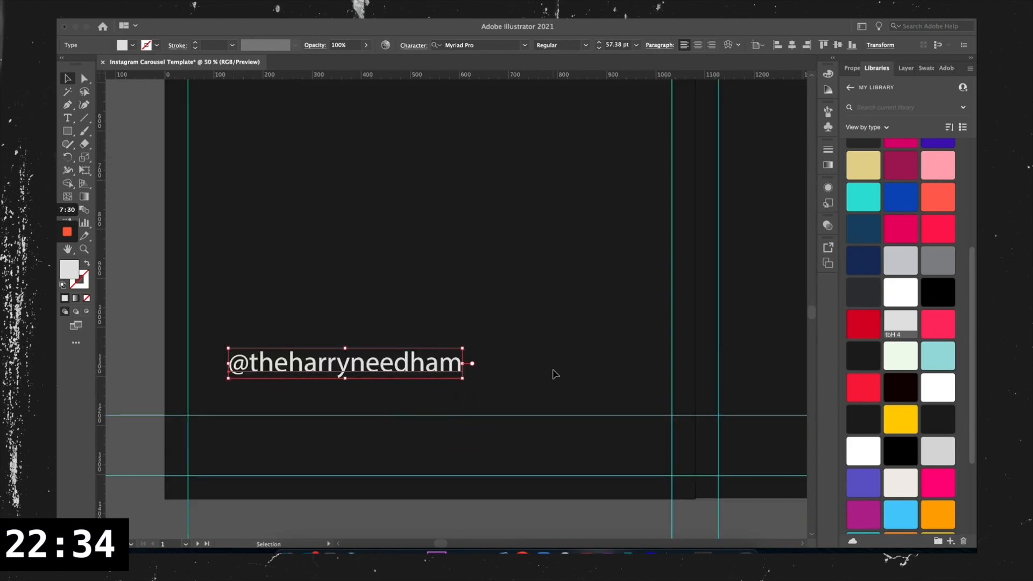
left_click(555, 374)
left_click(397, 372)
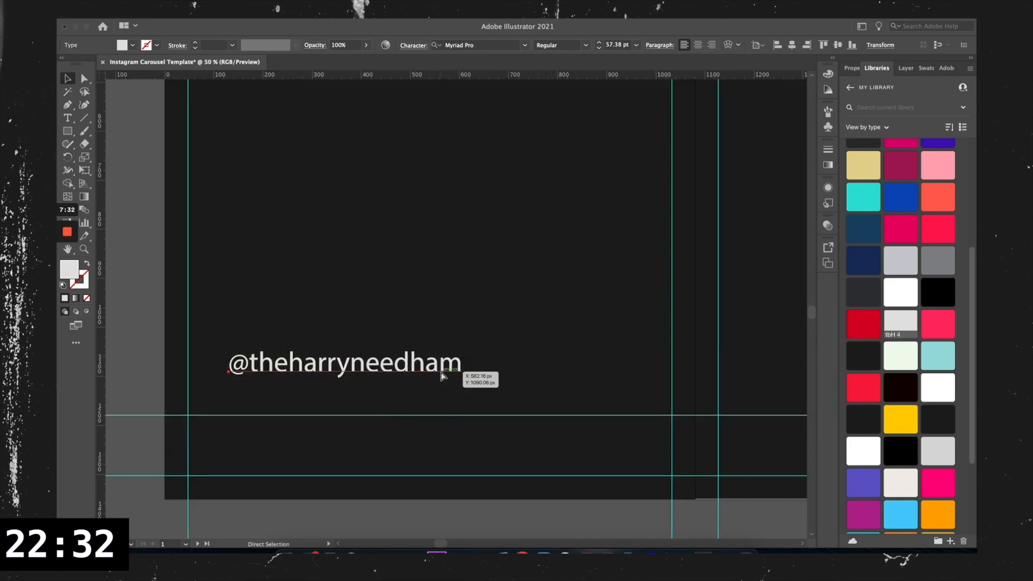
key("ctrl+z")
- Place the handle text in the first artboard's lower-left corner, against the left and bottom margin guides
left_click_drag(328, 360, 286, 470)
left_click(358, 450)
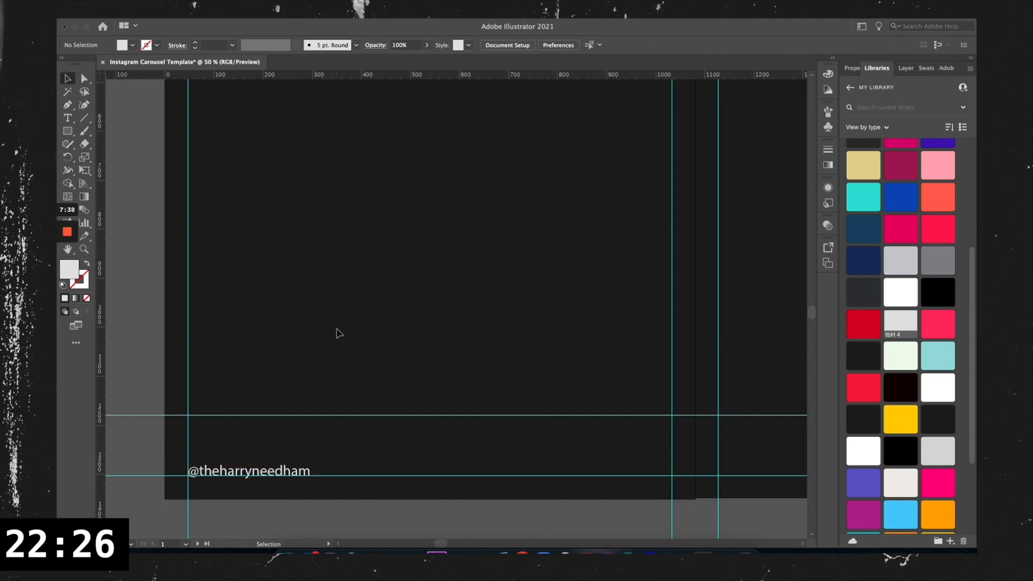
scroll(338, 325, "down", 3, "alt")
scroll(357, 388, "up", 1)
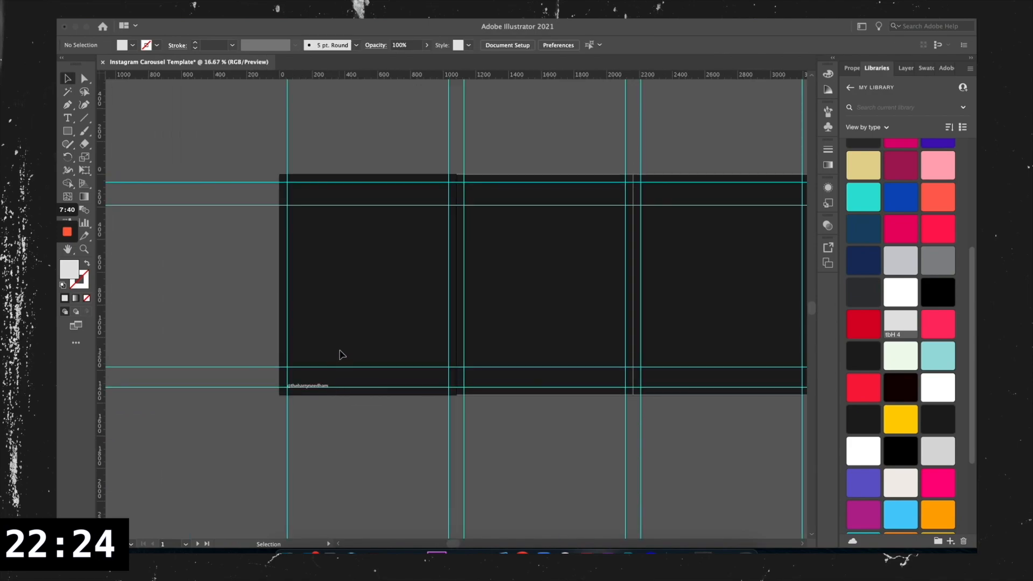
- Duplicate the handle text near the first artboard's upper-right area and change the copy to 01
scroll(339, 355, "up", 2, "alt")
left_click(301, 420)
left_click_drag(305, 422, 468, 132)
scroll(307, 422, "down", 2)
scroll(310, 422, "up", 1)
double_click(470, 131)
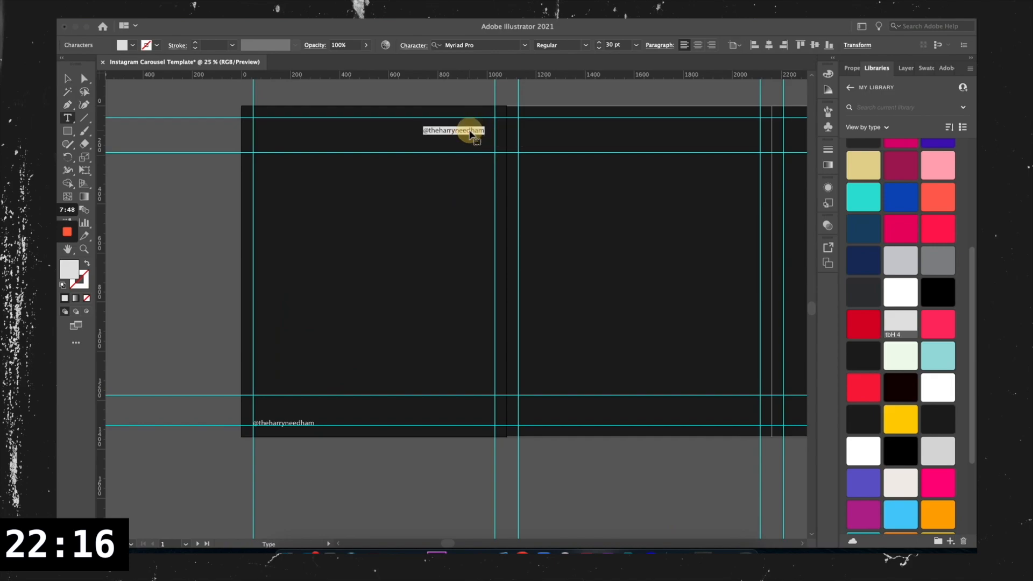
type("01")
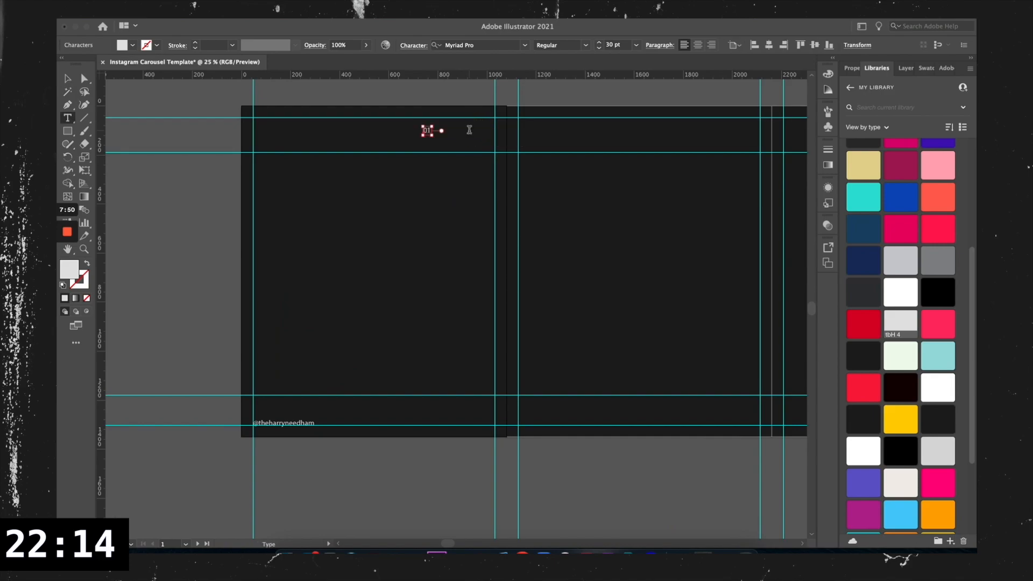
key("Escape")
- Place the 01 slide number in the first artboard's upper-right corner, against the top and right margin guides
key("ctrl+equal")
left_click_drag(426, 130, 549, 113)
left_click(487, 215)
key("ctrl+minus")
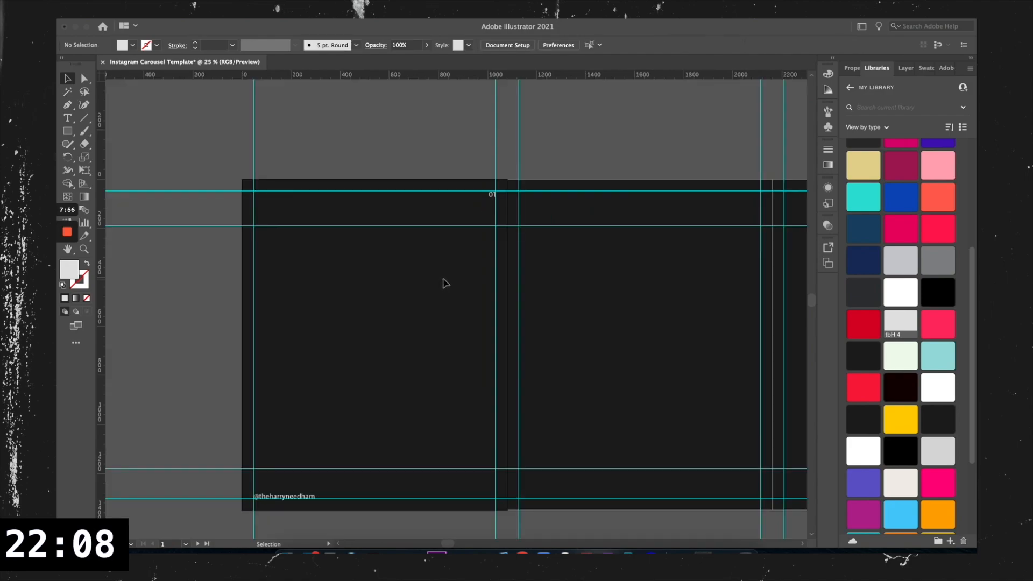
scroll(413, 259, "down", 3)
scroll(414, 259, "up", 1)
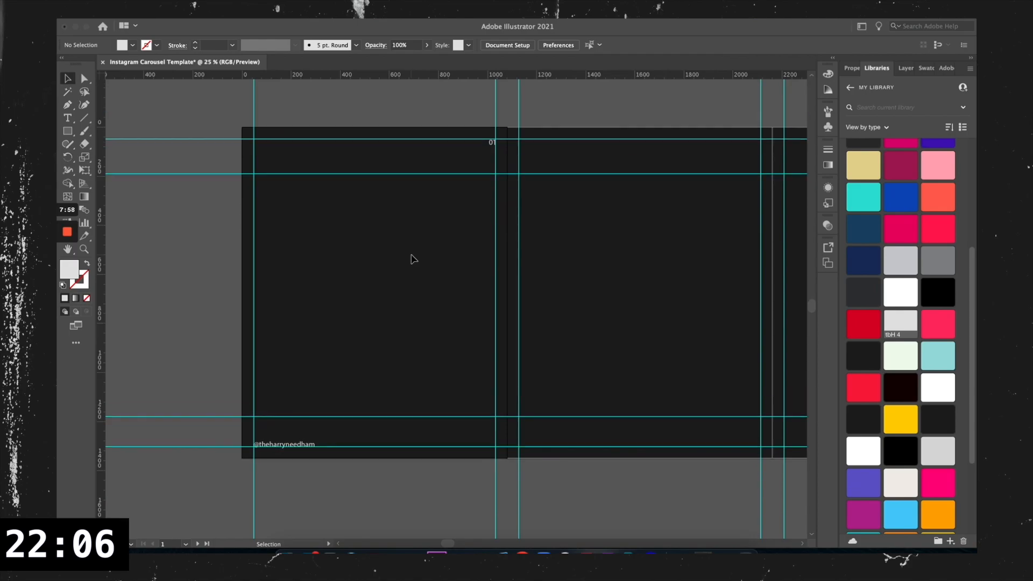
- Place HN LOGOMARK WHITE.png from the Desktop folder in Finder onto the upper part of the first artboard
left_click(287, 553)
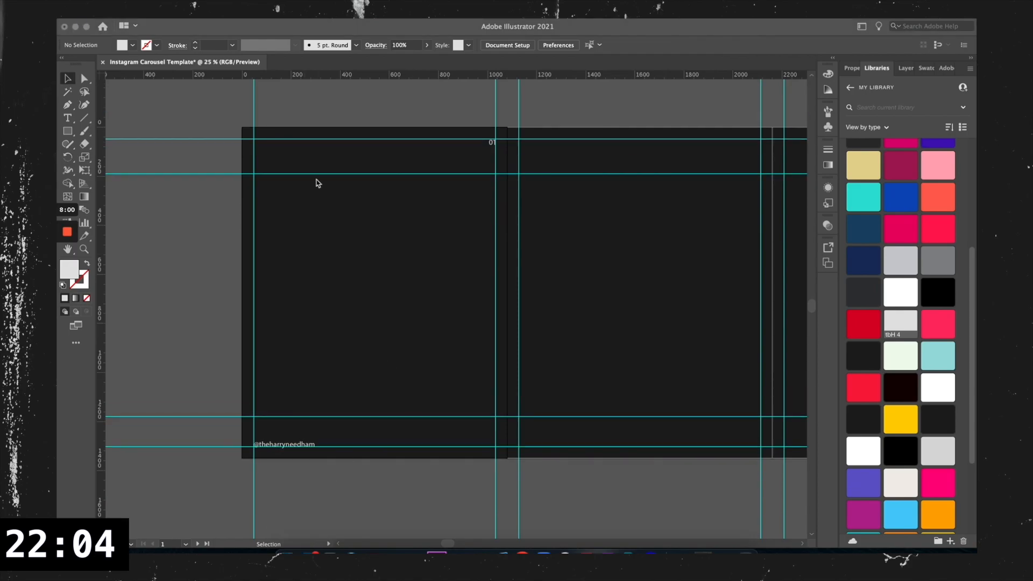
left_click(441, 201)
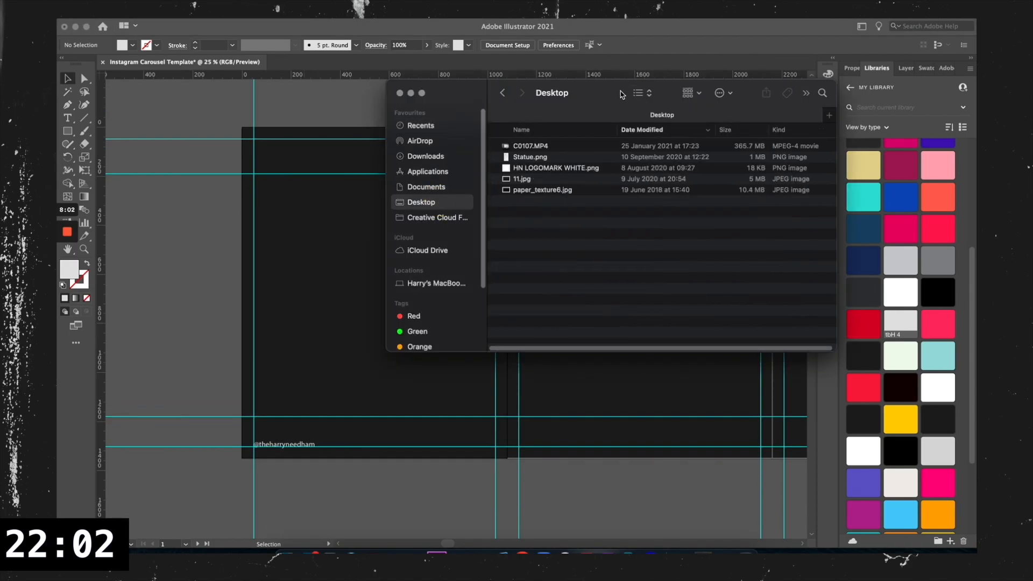
left_click_drag(624, 95, 586, 120)
left_click_drag(533, 194, 310, 216)
left_click(306, 267)
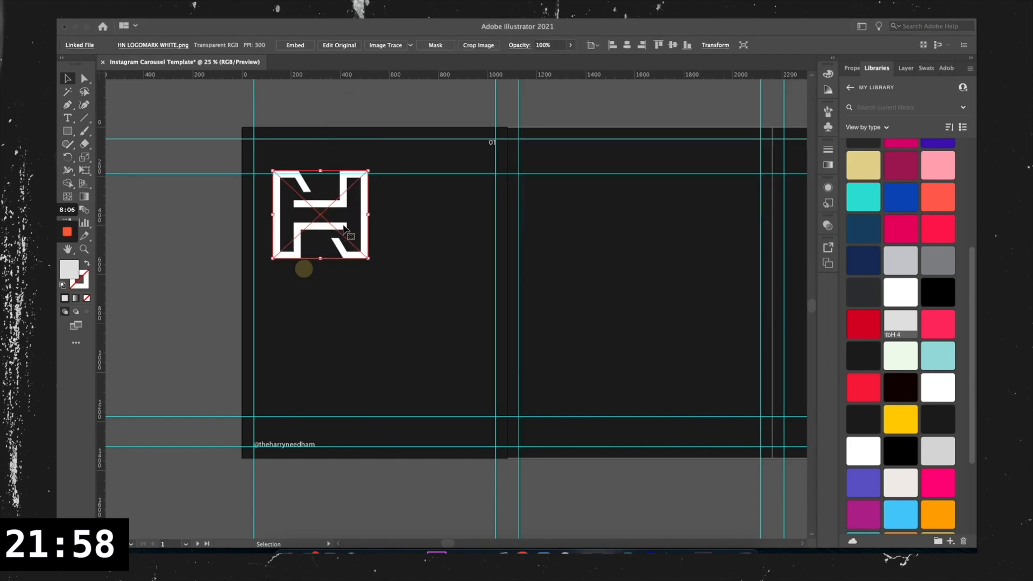
mouse_move(369, 258)
left_mouse_down()
mouse_move(303, 202)
mouse_move(369, 262)
left_mouse_up()
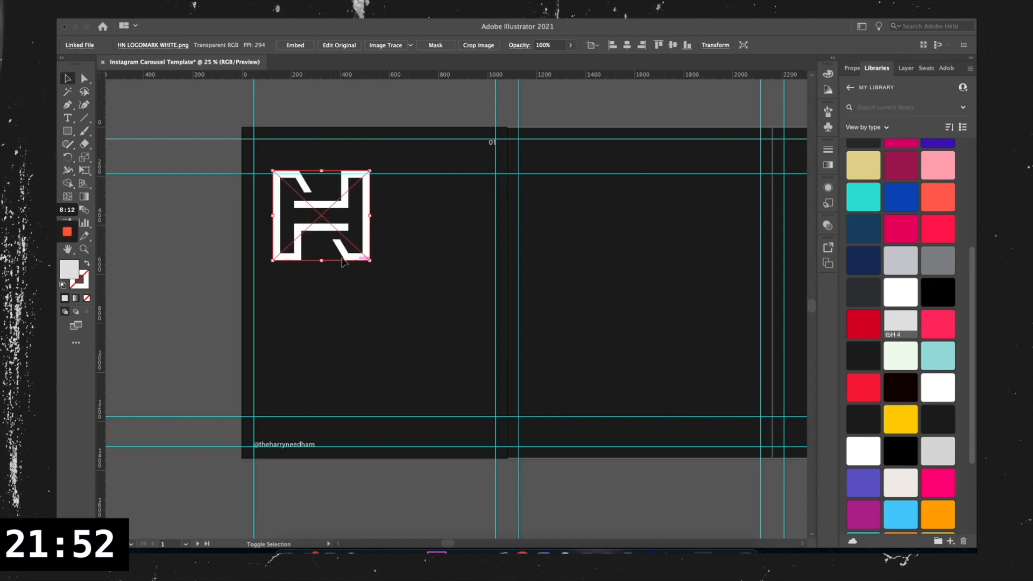
left_click_drag(337, 210, 353, 231)
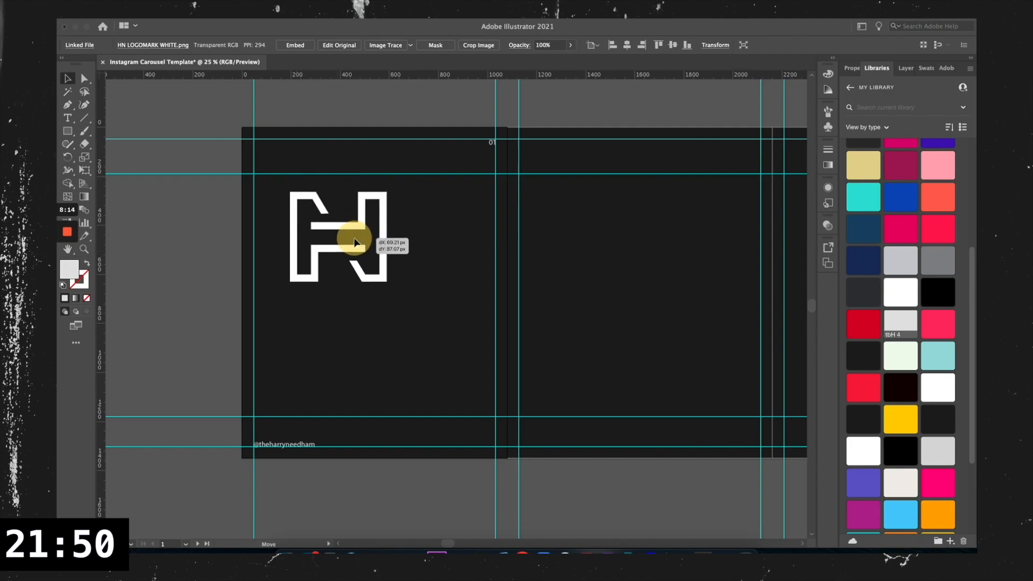
- Embed the linked logo image in the document
left_click(853, 69)
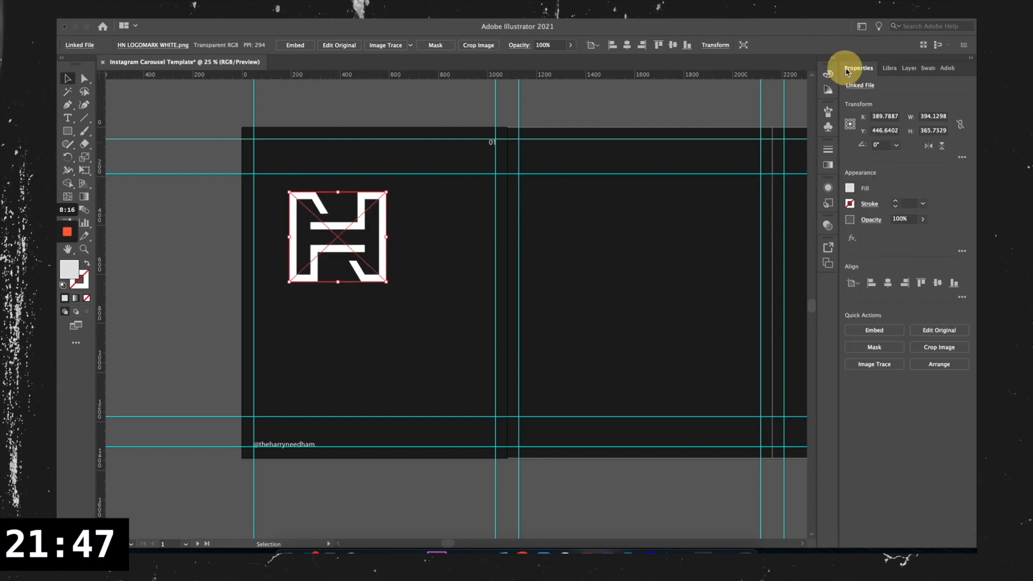
left_click(876, 69)
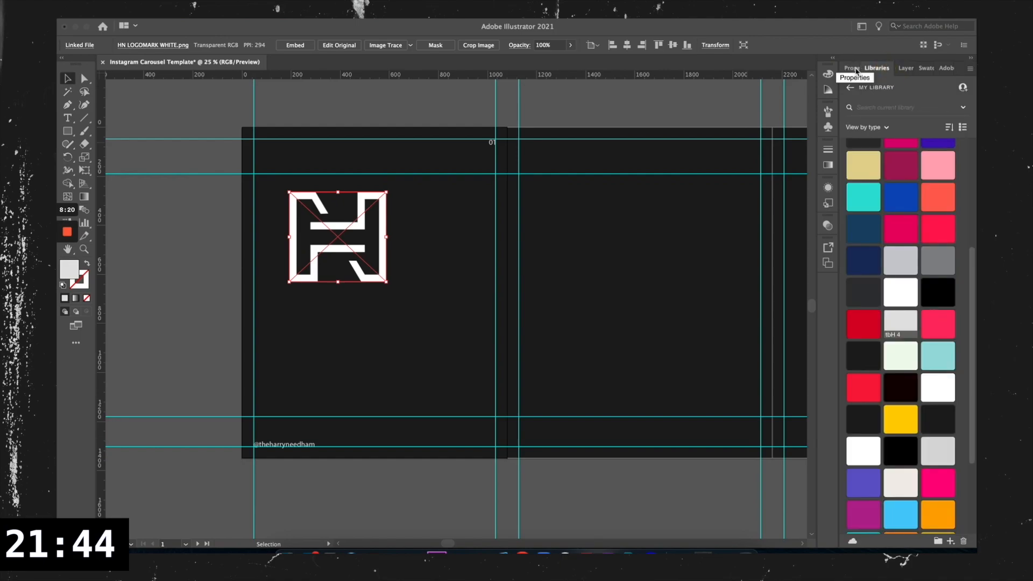
left_click(856, 71)
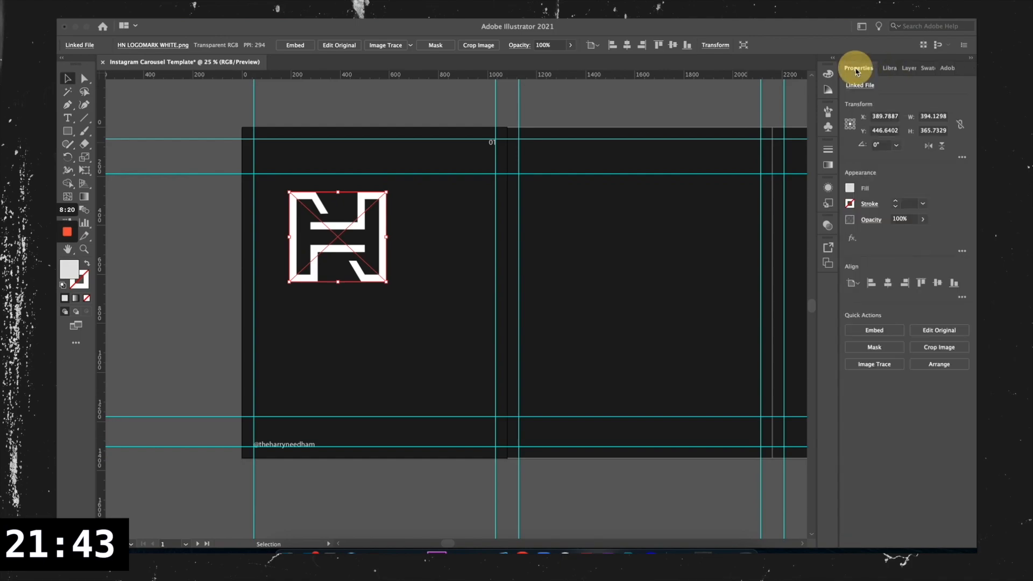
left_click(876, 330)
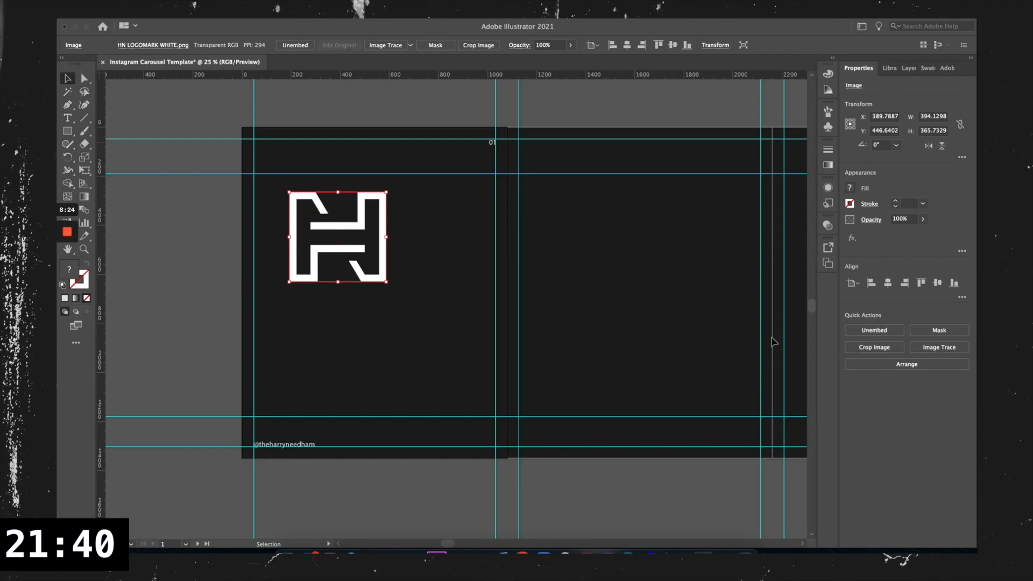
- Scale the logo down into the first artboard's upper-left corner, against the top and left margin guides
left_click_drag(386, 281, 266, 154)
scroll(268, 155, "up", 3)
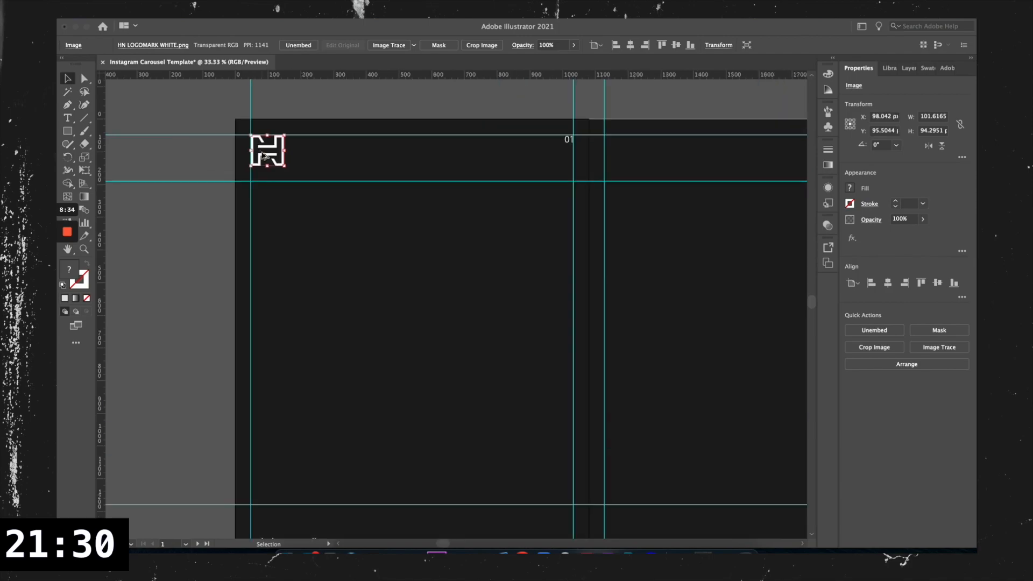
left_click_drag(309, 184, 280, 155)
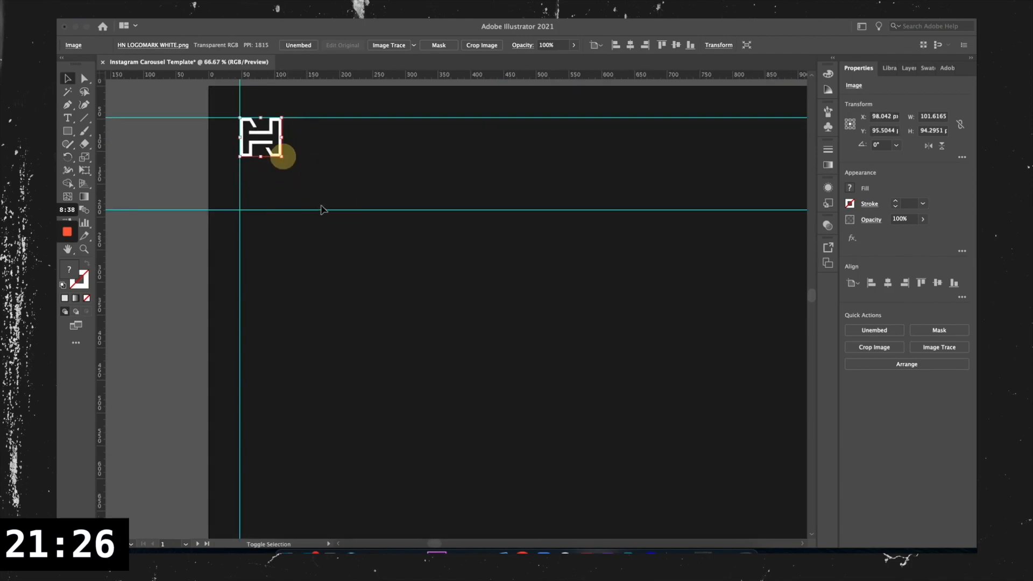
left_click(330, 230)
scroll(338, 249, "down", 2)
scroll(342, 249, "down", 1)
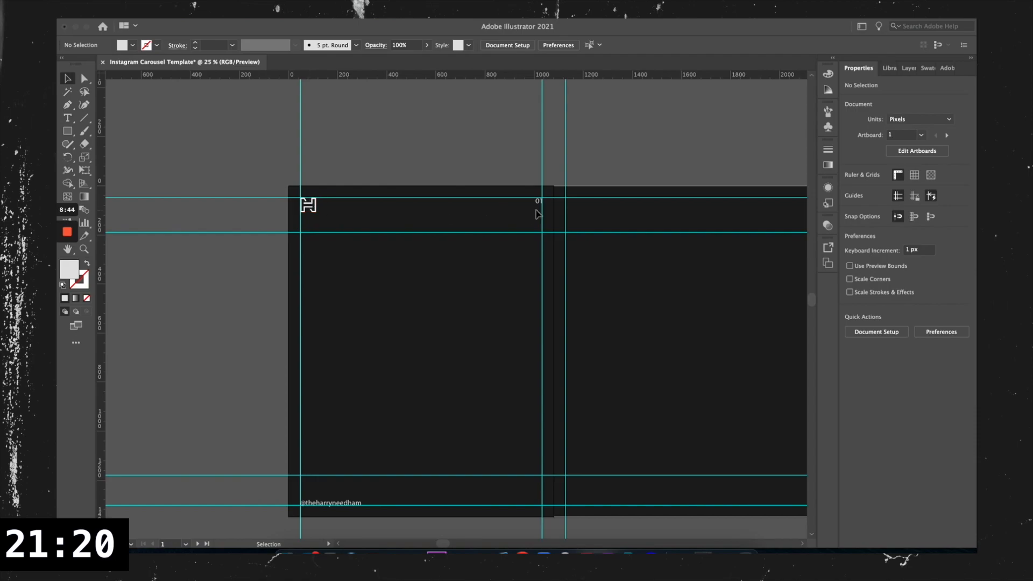
- Select the logo, slide number and handle text on the first artboard together and copy them
scroll(441, 264, "down", 1)
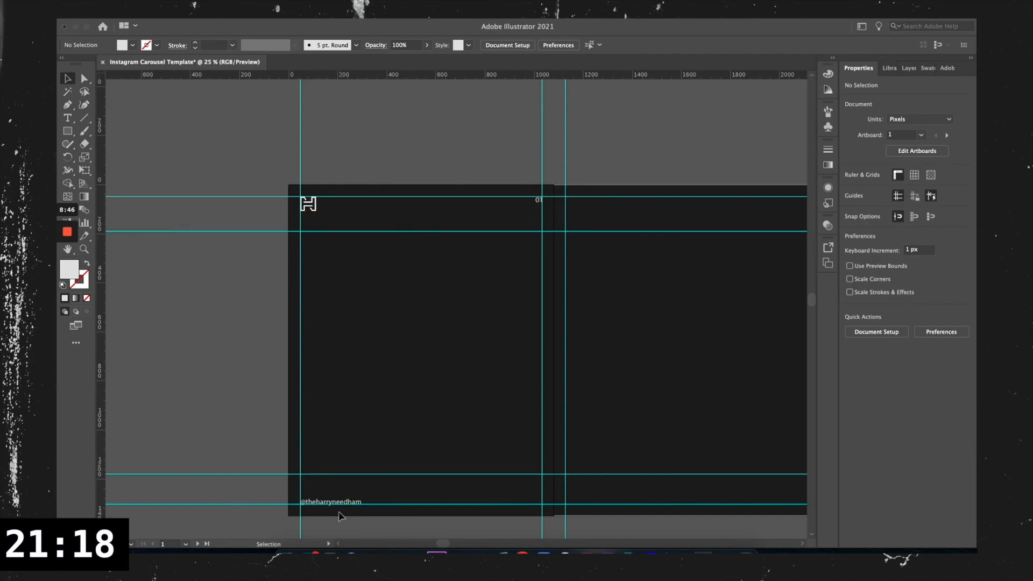
left_click_drag(272, 160, 543, 518)
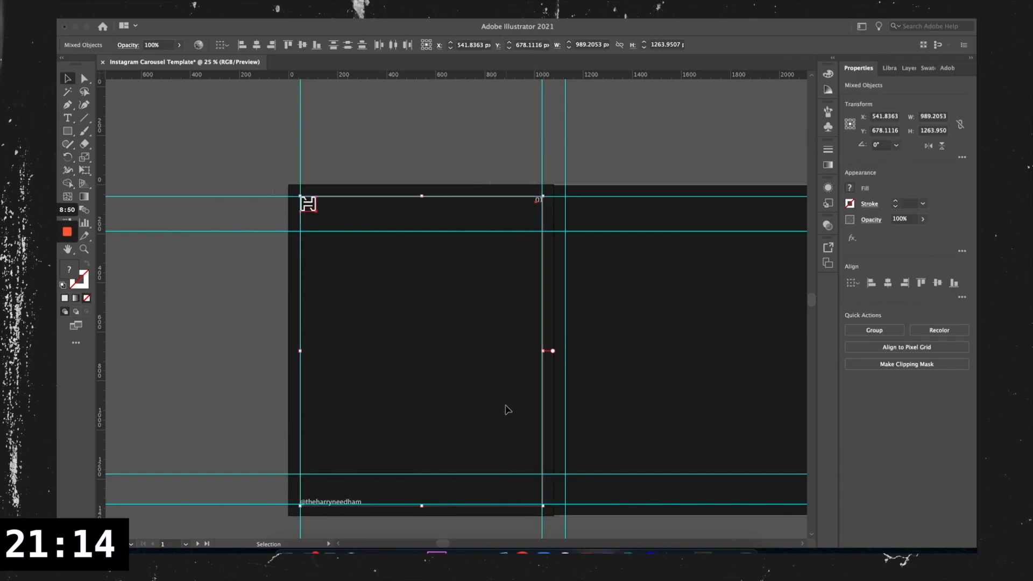
key("a")
key("v")
scroll(443, 341, "down", 1)
scroll(443, 341, "right", 2)
key("ctrl+c")
- Paste the copied logo, slide number and handle in place on each artboard from 2 through 10
left_click(545, 371)
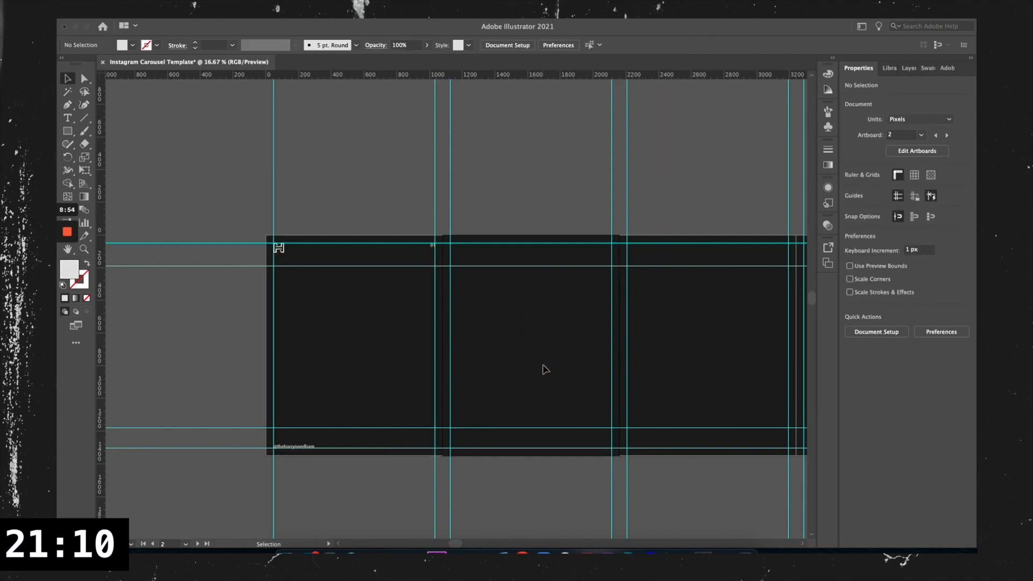
key("ctrl+shift+v")
scroll(545, 370, "right", 2)
left_click(543, 366)
key("ctrl+shift+v")
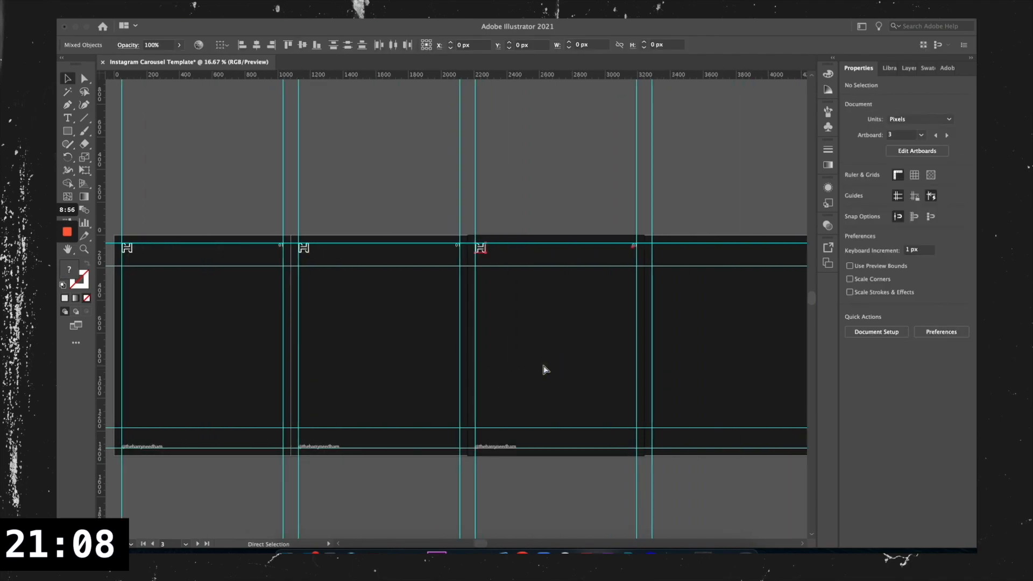
left_click(731, 359)
scroll(727, 358, "right", 4)
key("ctrl+shift+v")
left_click(685, 353)
key("ctrl+shift+v")
scroll(685, 353, "right", 4)
left_click(656, 344)
key("ctrl+shift+v")
scroll(654, 336, "right", 4)
left_click(556, 337)
key("ctrl+shift+v")
left_click(663, 342)
scroll(663, 342, "right", 4)
key("ctrl+shift+v")
left_click(630, 337)
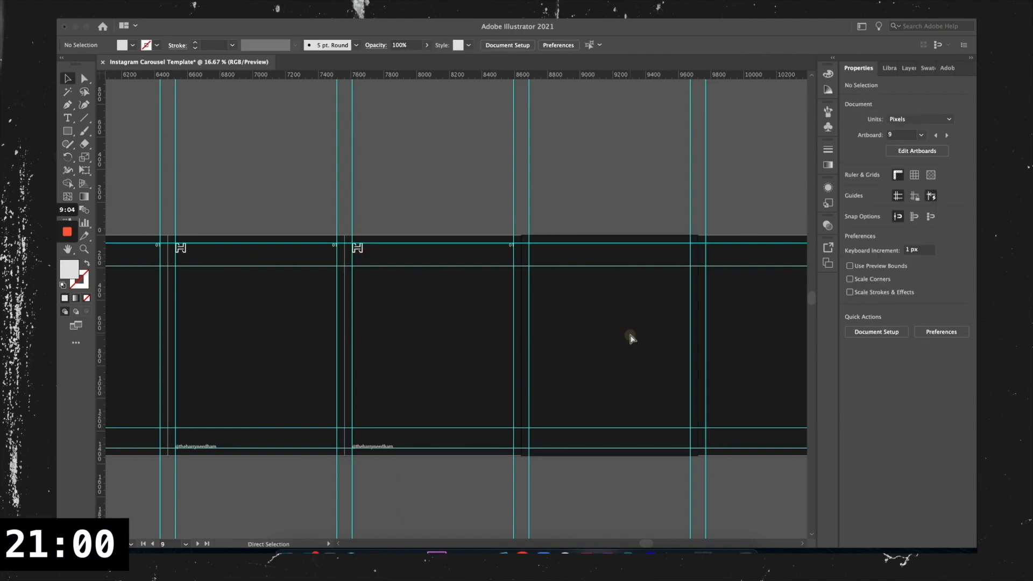
key("ctrl+shift+v")
scroll(632, 339, "right", 4)
left_click(637, 351)
key("ctrl+shift+v")
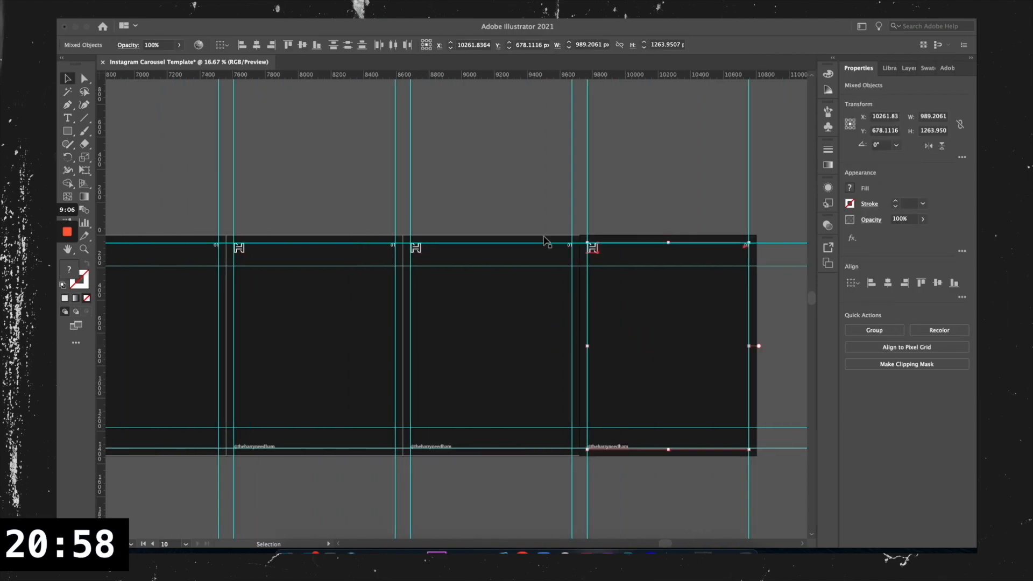
- Review the logo, slide number and handle placement across the artboards, from the last back to the first
scroll(694, 299, "left", 1)
scroll(694, 298, "left", 15)
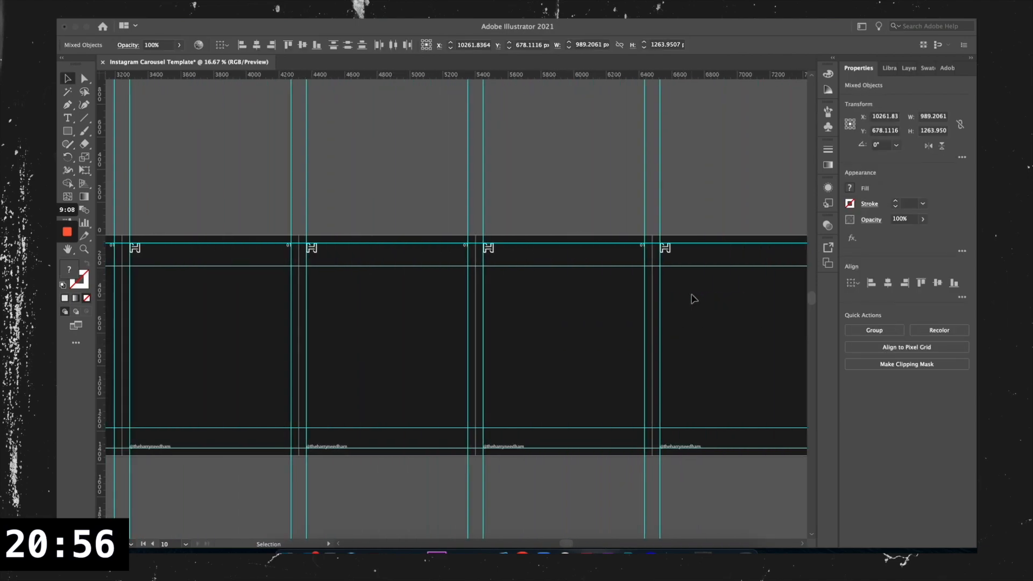
scroll(694, 298, "left", 3)
scroll(486, 284, "right", 2)
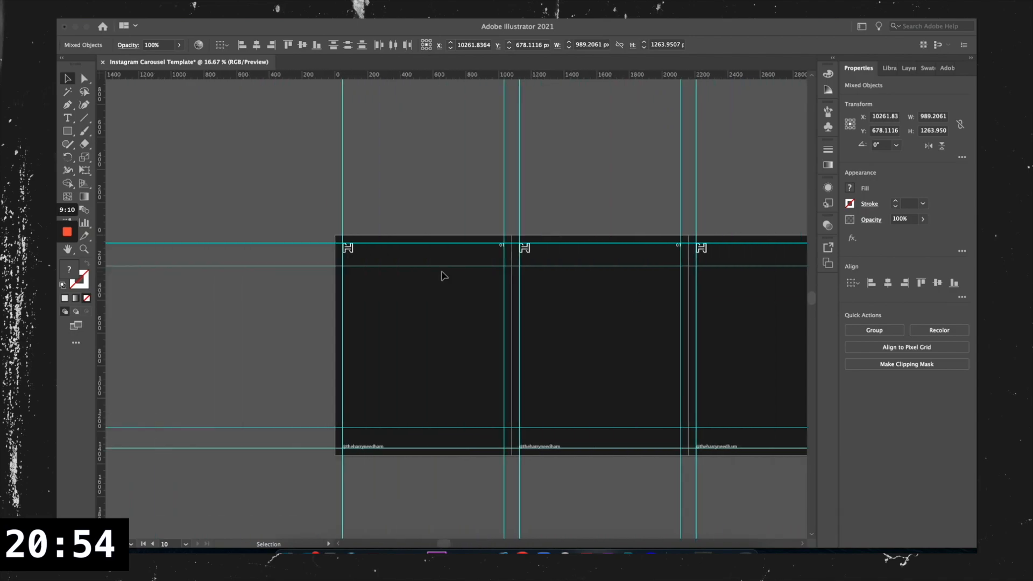
scroll(470, 309, "up", 1)
scroll(442, 291, "down", 1)
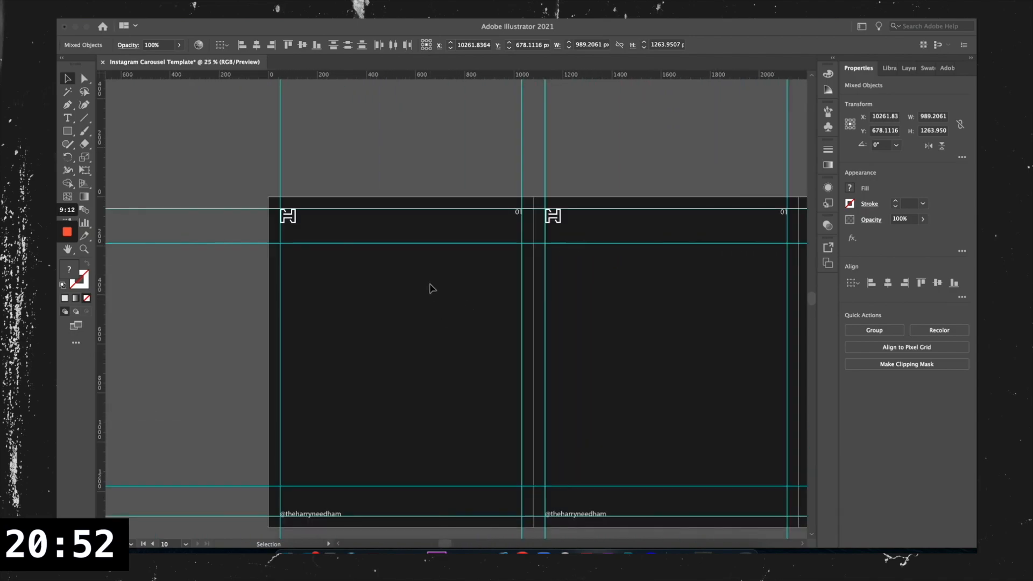
scroll(431, 288, "down", 1)
scroll(431, 289, "down", 2)
left_click(432, 307)
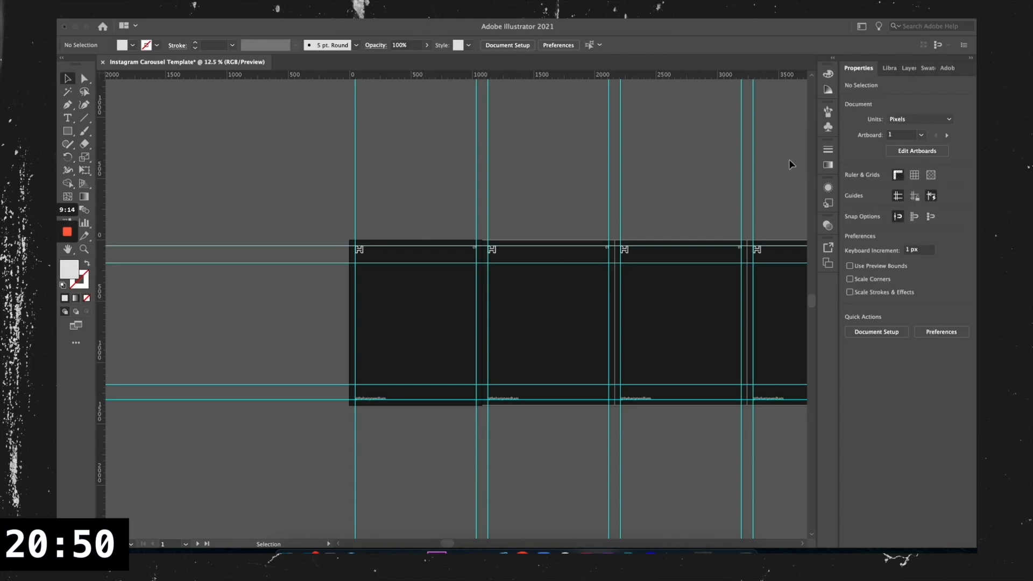
- Lock the Slide Collateral layer and test that its logo cannot be selected on the first artboard
left_click(909, 70)
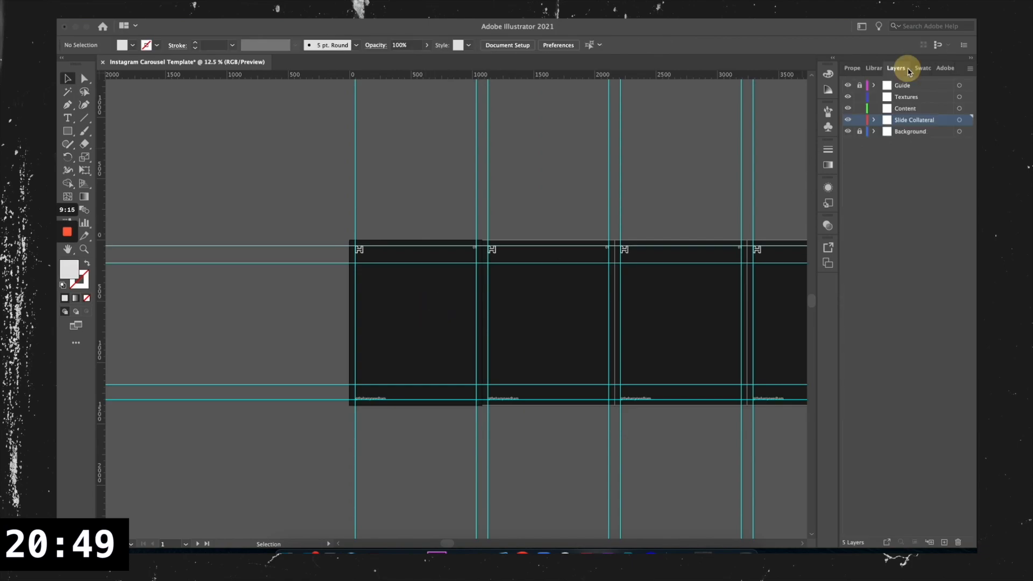
left_click(860, 120)
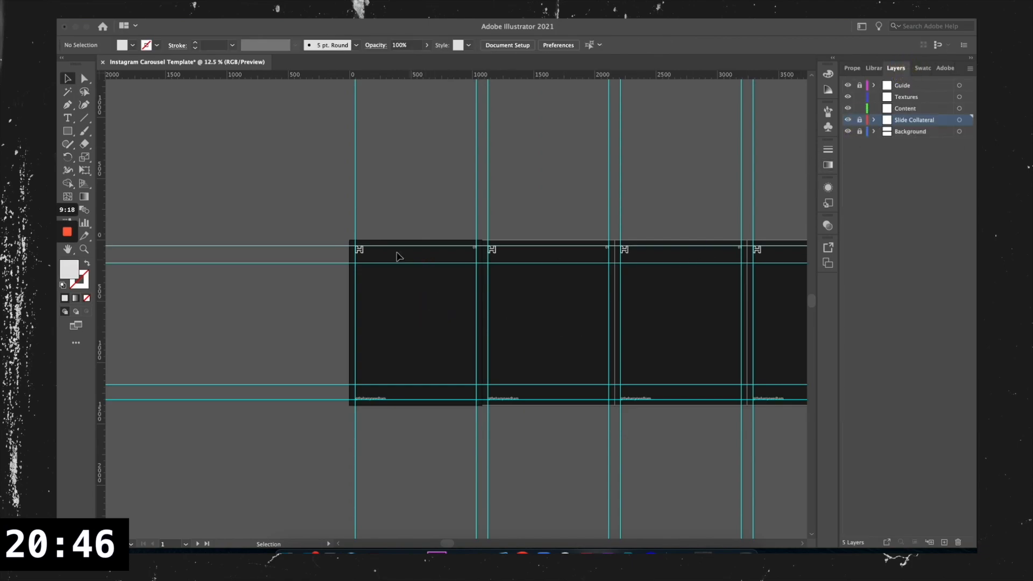
left_click(362, 248)
left_click(293, 193)
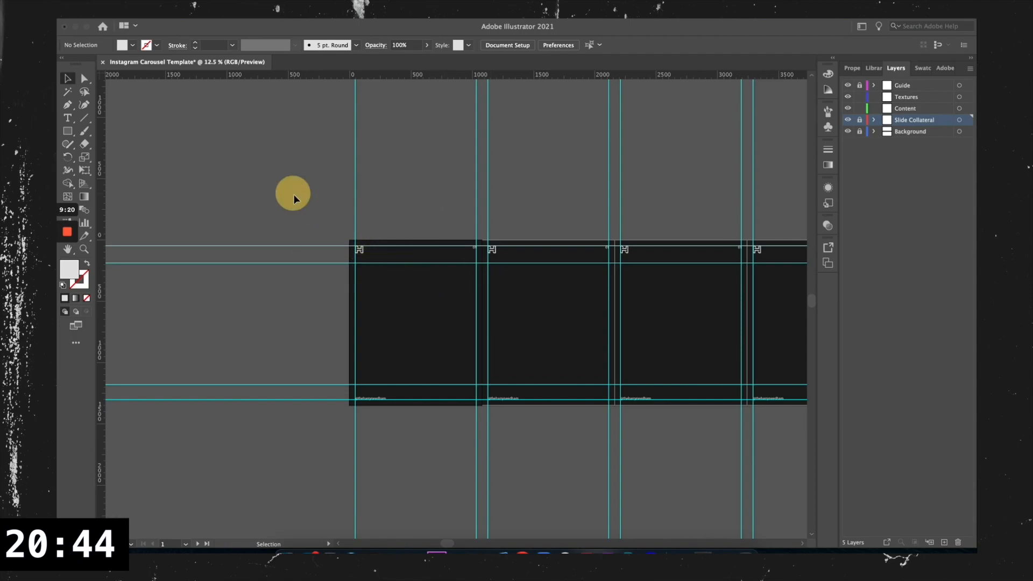
left_click(388, 270)
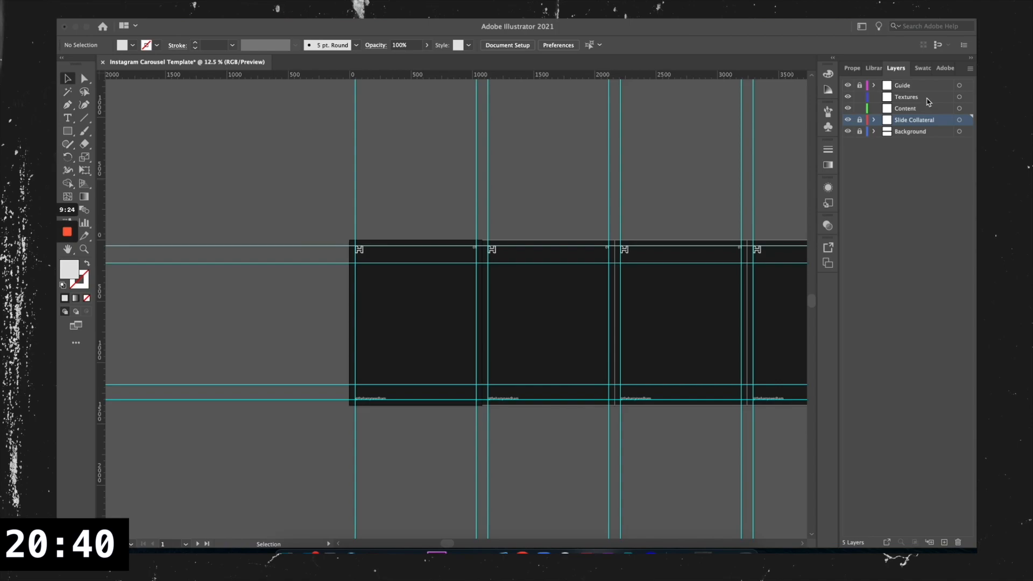
- Place the 11.jpg texture from the Desktop folder in Finder over the first artboard on the Textures layer
left_click(926, 100)
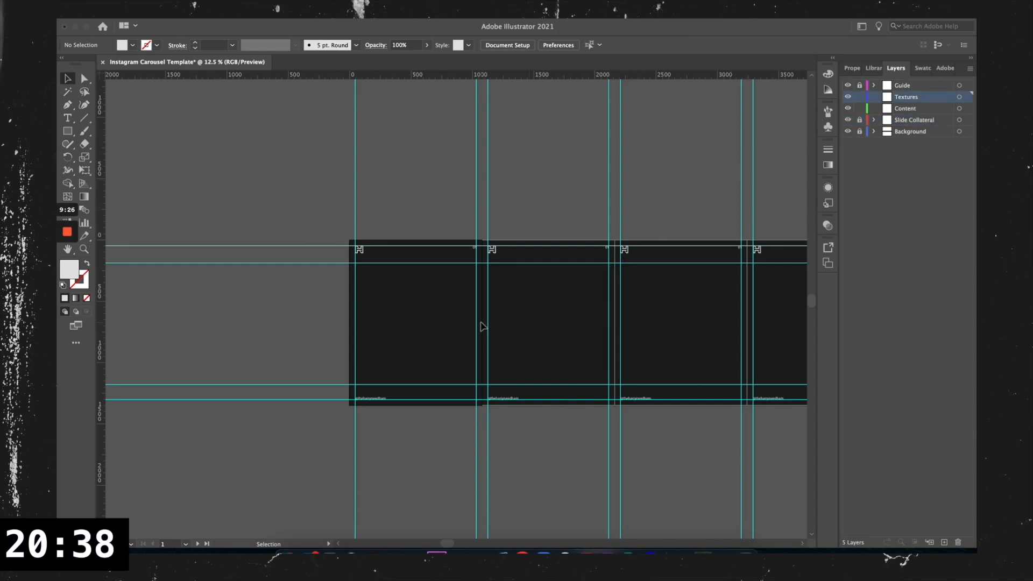
scroll(404, 319, "up", 2)
scroll(414, 316, "right", 3)
scroll(414, 316, "down", 1)
scroll(415, 316, "down", 1)
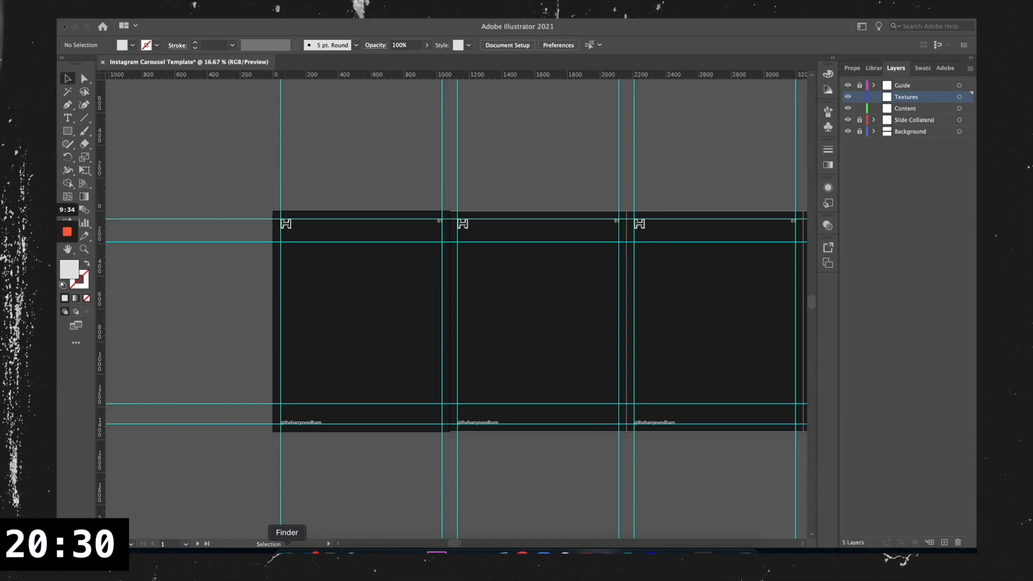
left_click(287, 555)
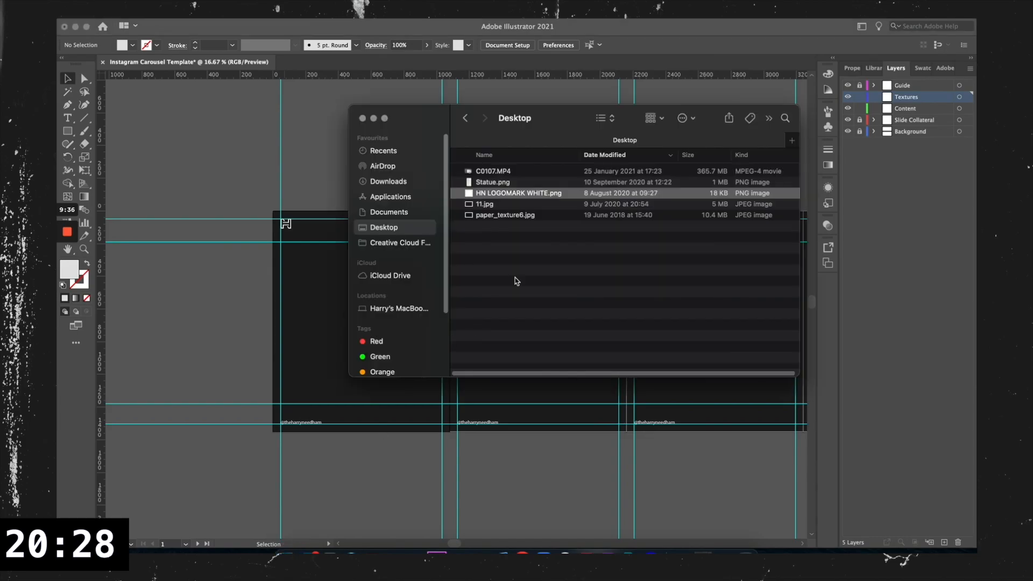
left_click(521, 215)
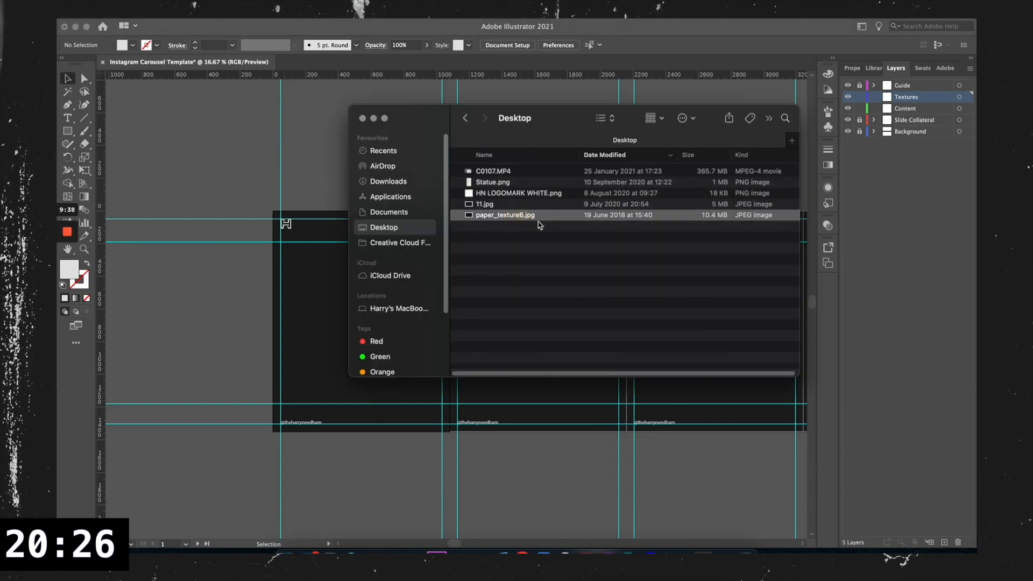
left_click_drag(509, 206, 369, 411)
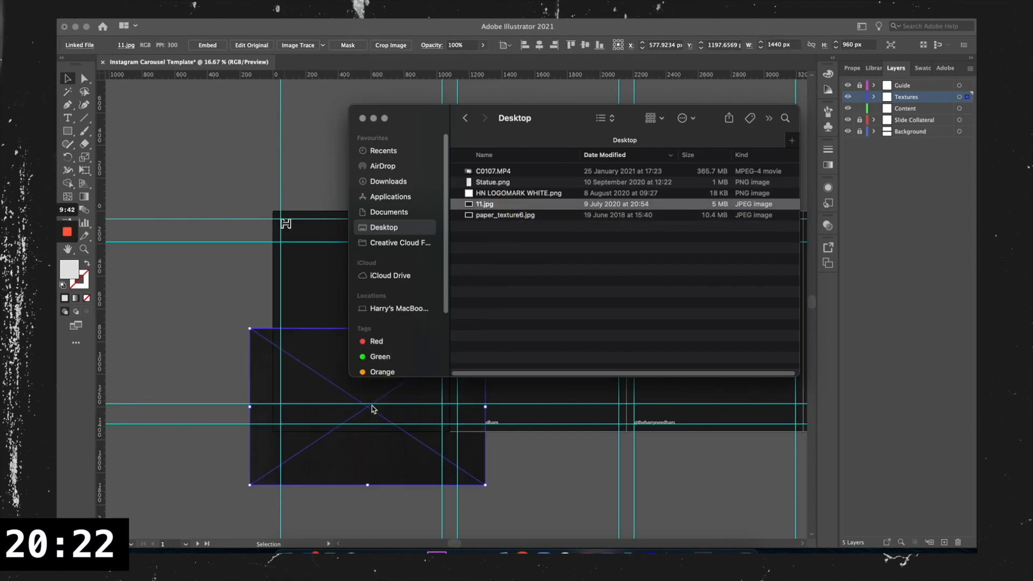
- Move the 11.jpg texture up over the middle of the first artboard and embed the linked image
left_click(364, 443)
left_click_drag(384, 470, 403, 398)
scroll(363, 357, "up", 3, "alt")
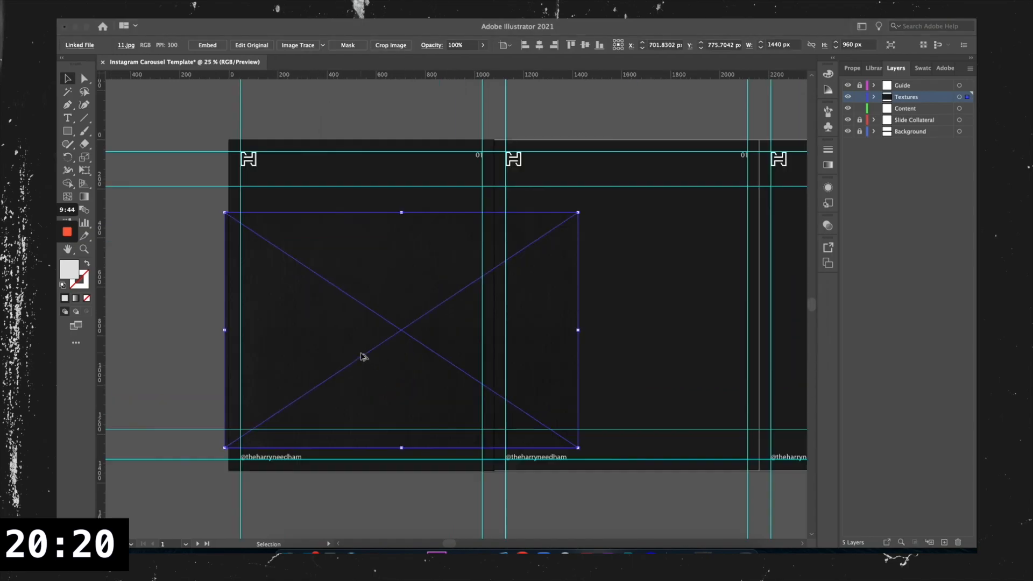
scroll(364, 355, "down", 1)
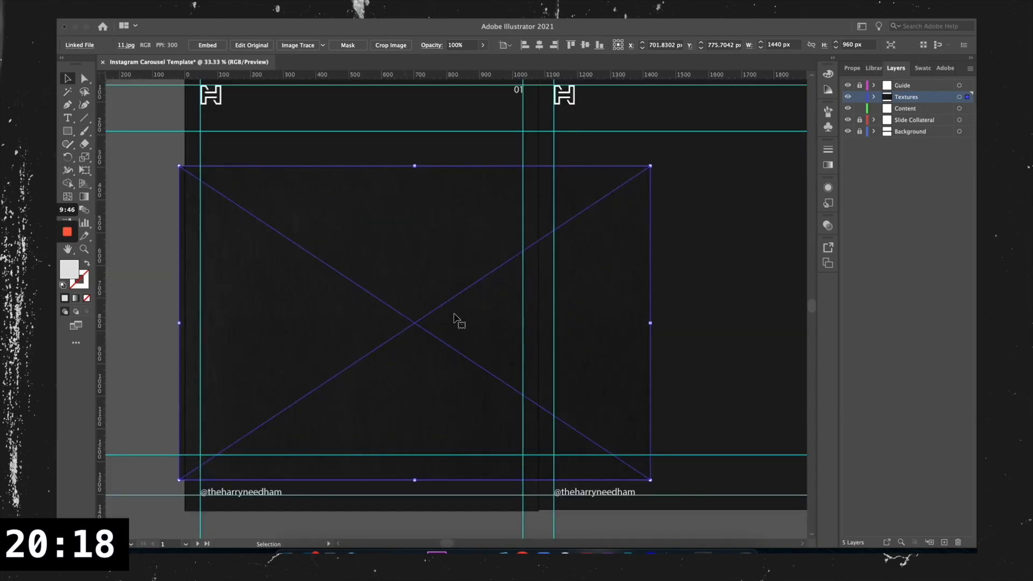
left_click(852, 68)
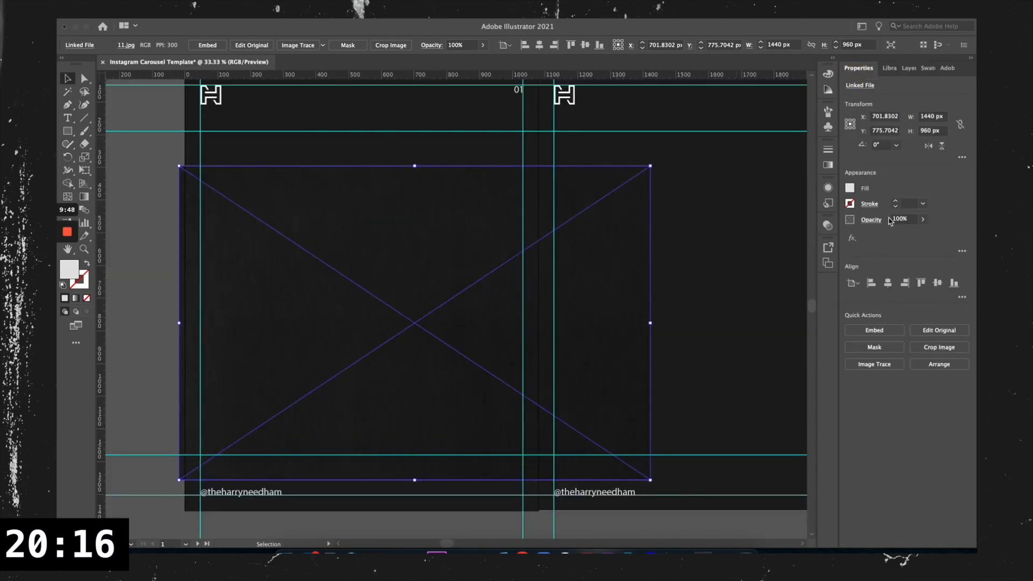
left_click(881, 331)
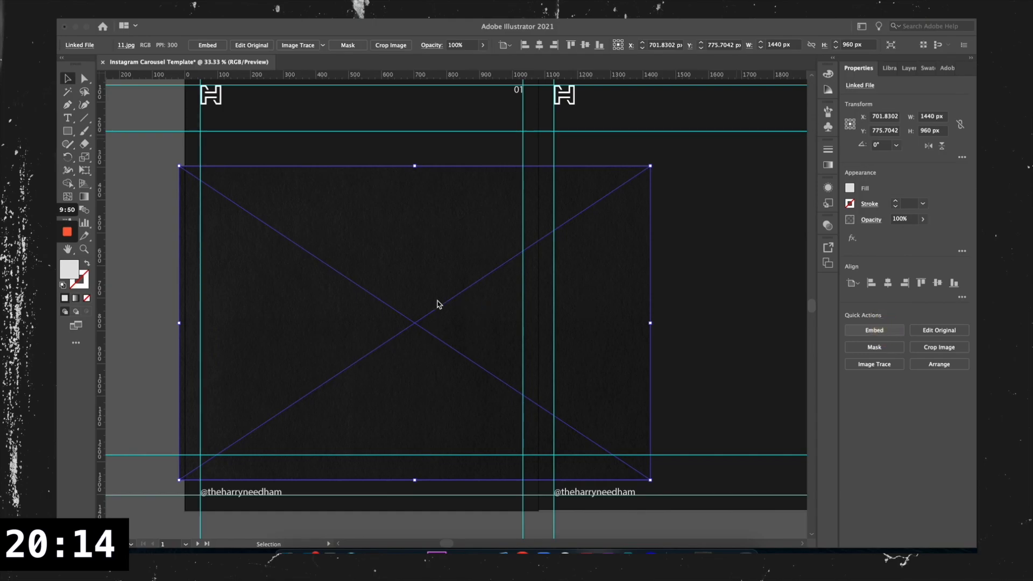
- Align the 11.jpg texture to the first artboard's top-left corner and scale it proportionally to 2160 x 1440 px across the first two artboards
scroll(441, 304, "down", 1)
left_click_drag(410, 318, 416, 246)
scroll(416, 246, "down", 1)
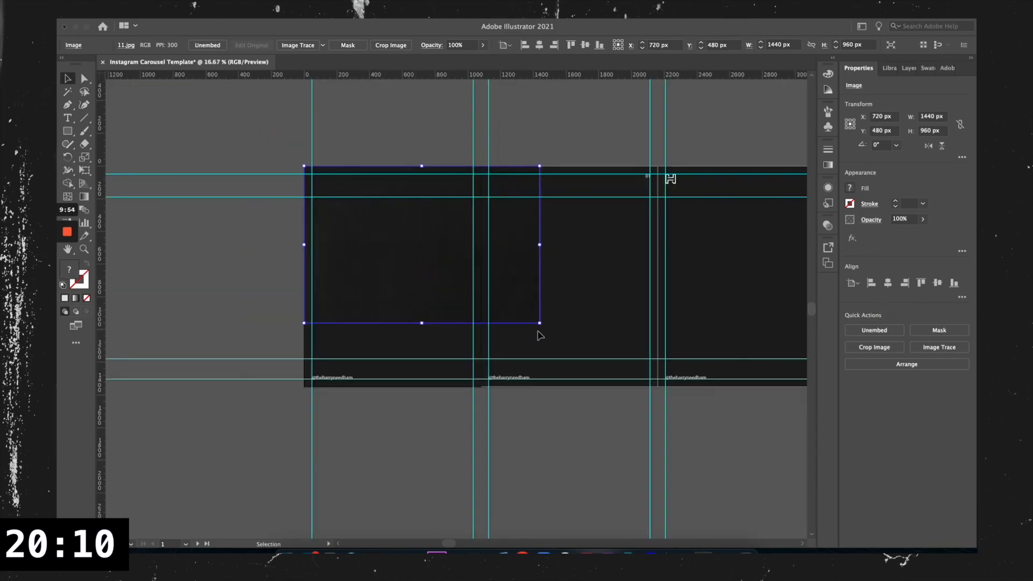
left_click_drag(541, 322, 656, 420)
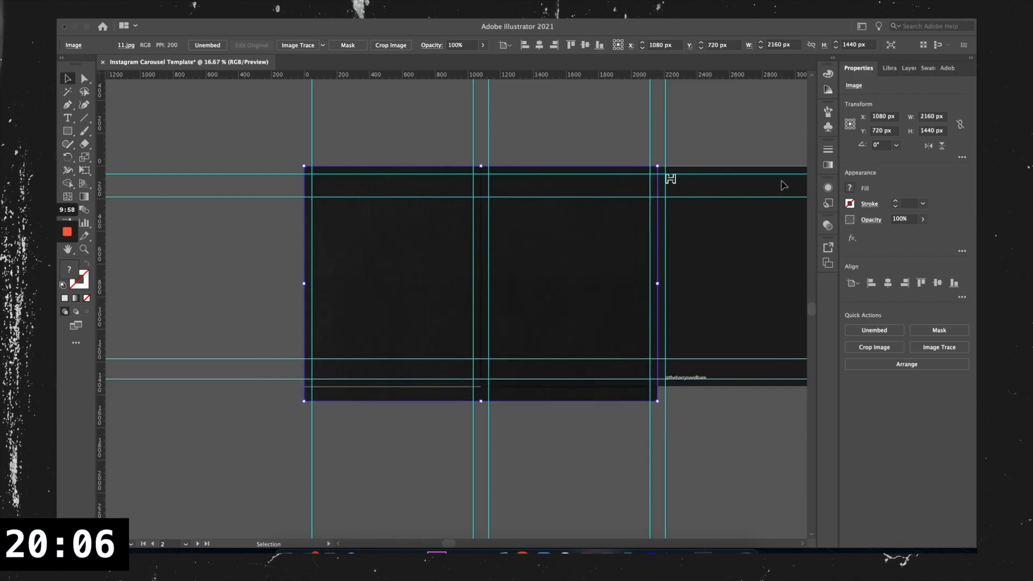
- Move the Textures layer below Slide Collateral and directly above Background in the layer order
left_click(905, 68)
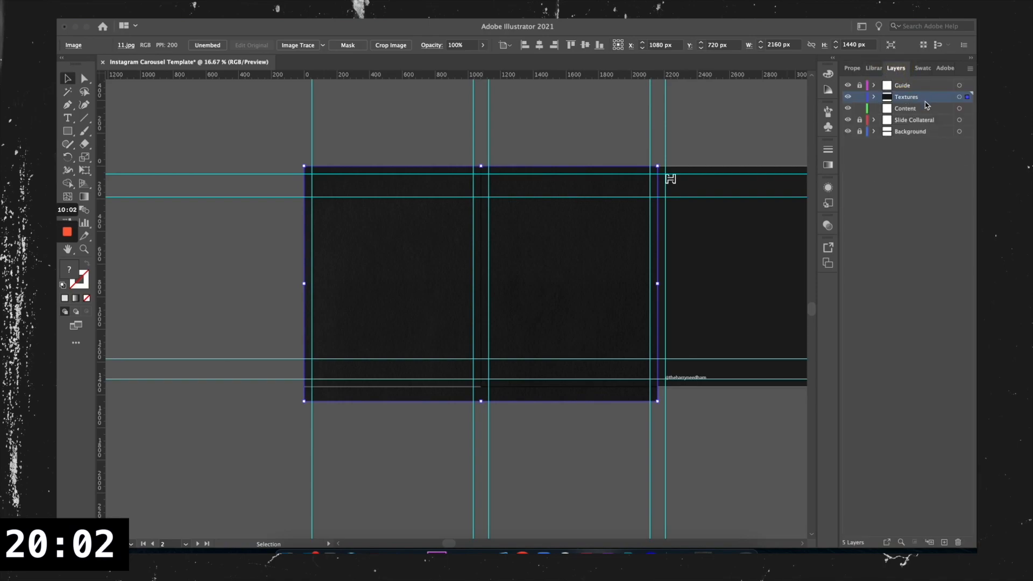
left_click_drag(934, 102, 934, 127)
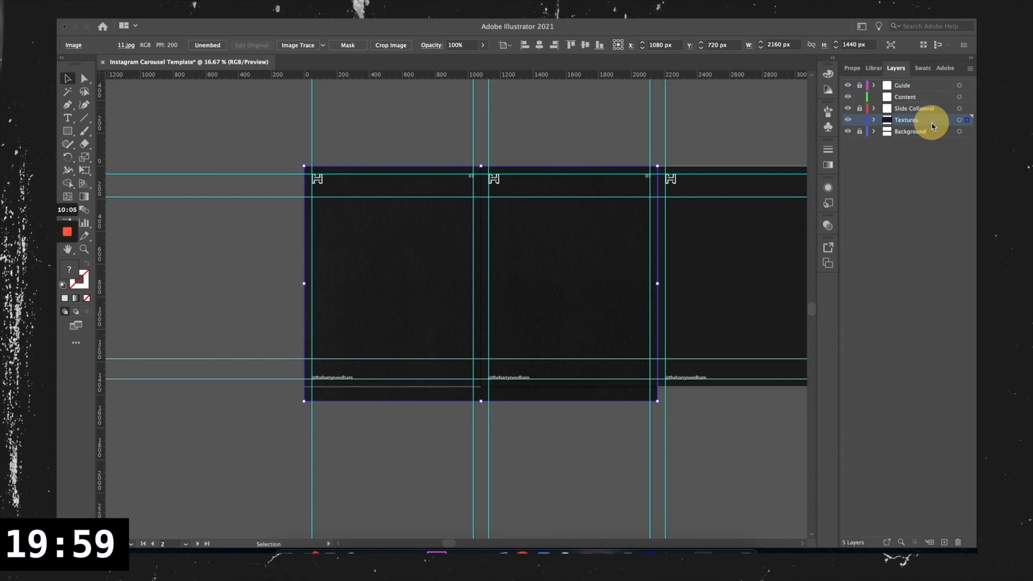
left_click(270, 256)
- Try the Darken, Multiply and Color Burn blend modes on the texture image and settle on Lighten
scroll(322, 238, "up", 1)
left_click(445, 257)
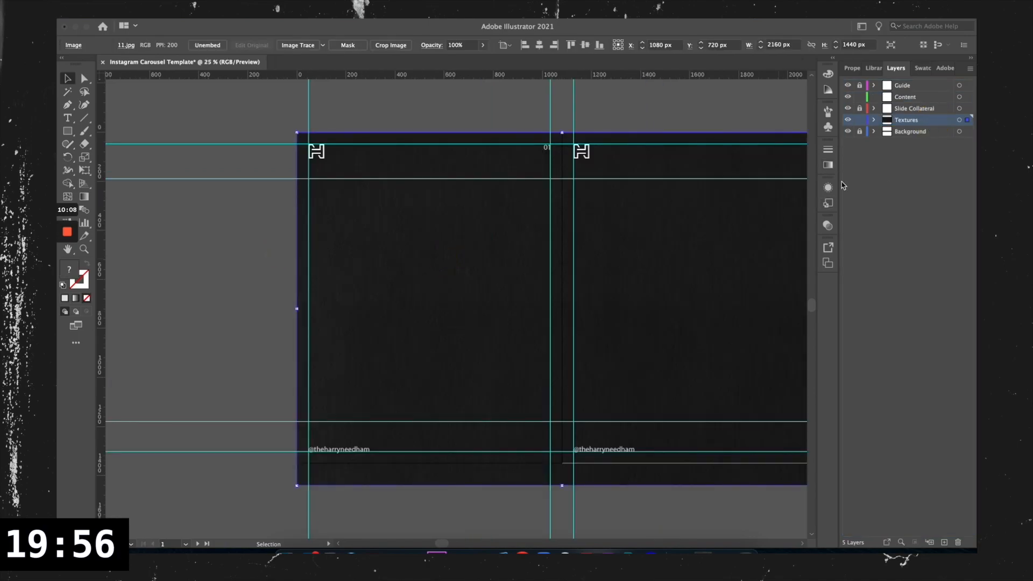
left_click(828, 227)
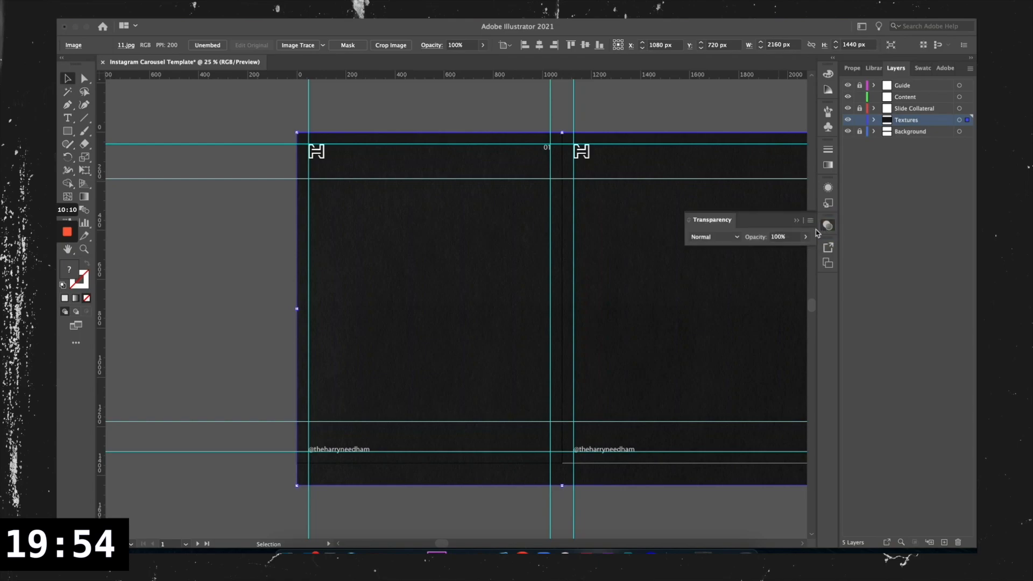
left_click(739, 237)
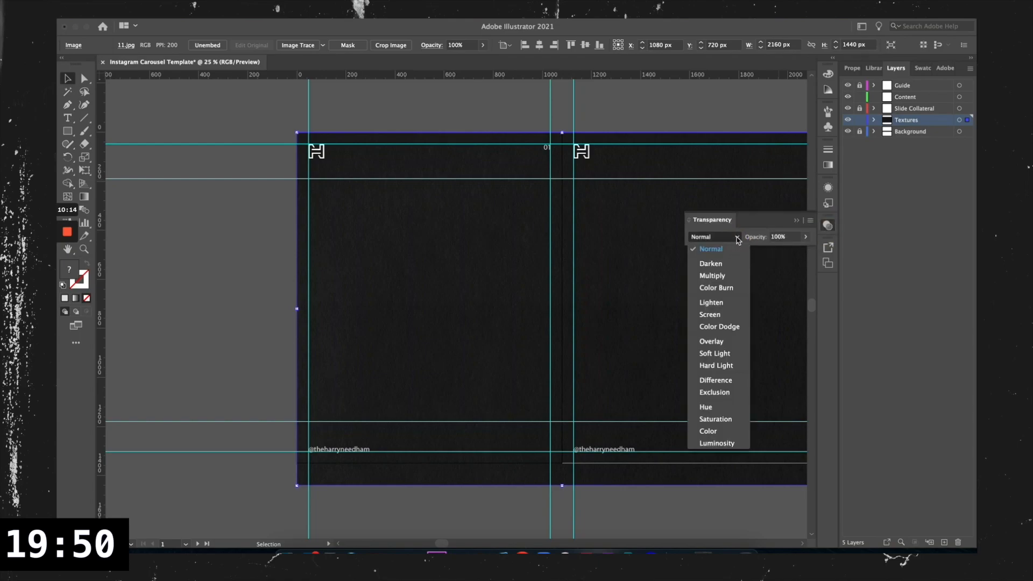
left_click(721, 264)
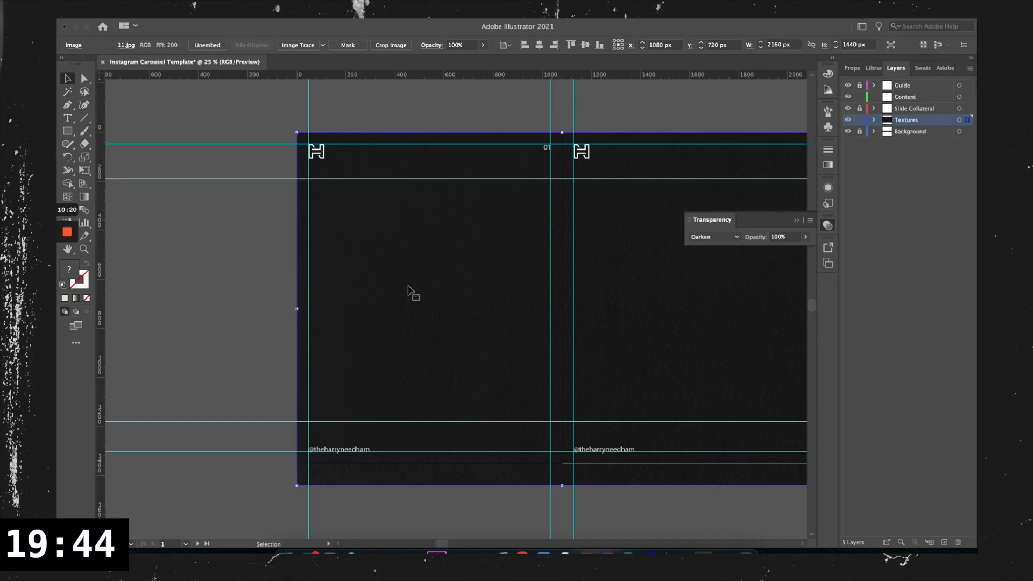
scroll(401, 301, "up", 1)
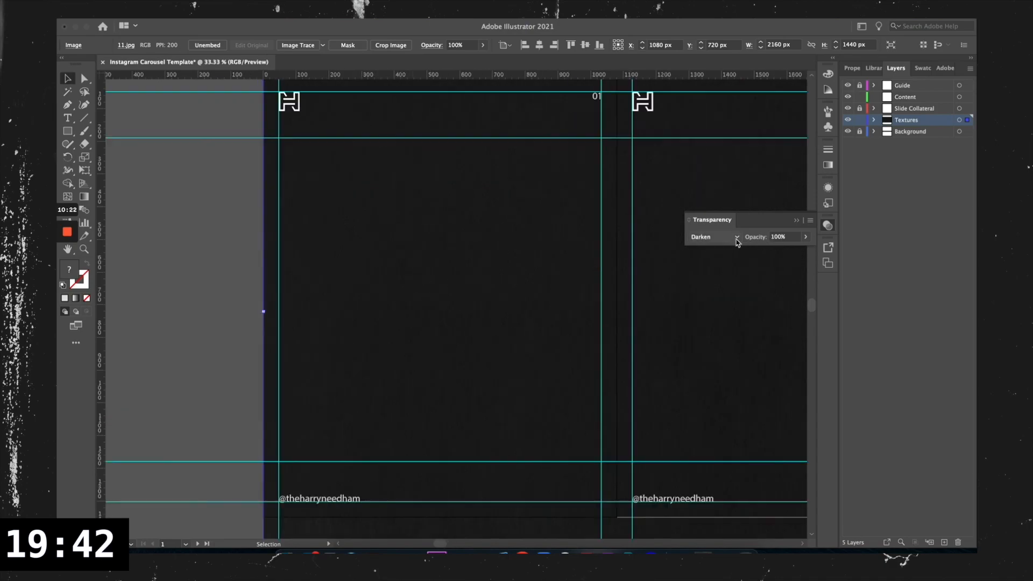
left_click(736, 238)
left_click(720, 275)
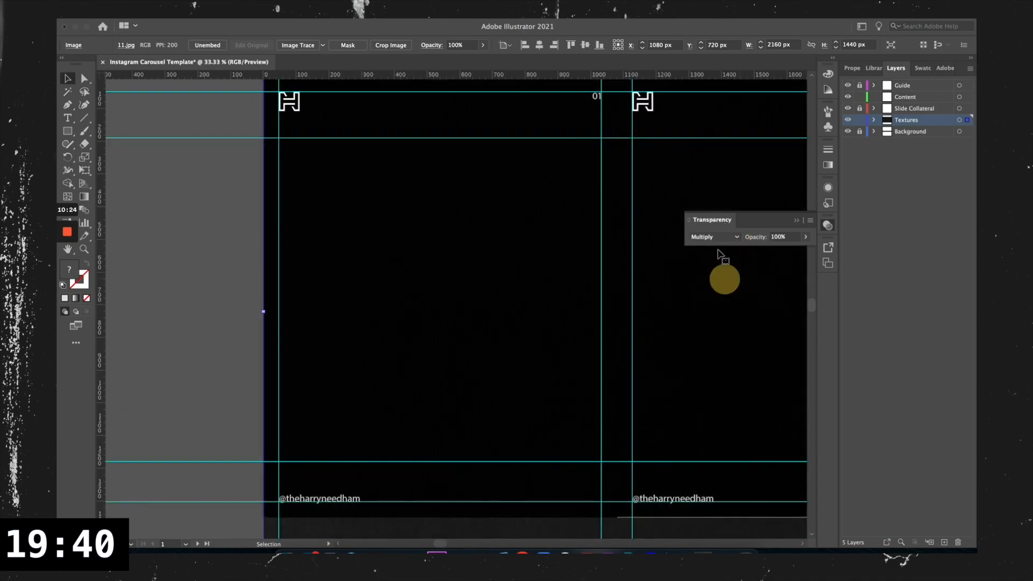
left_click(733, 239)
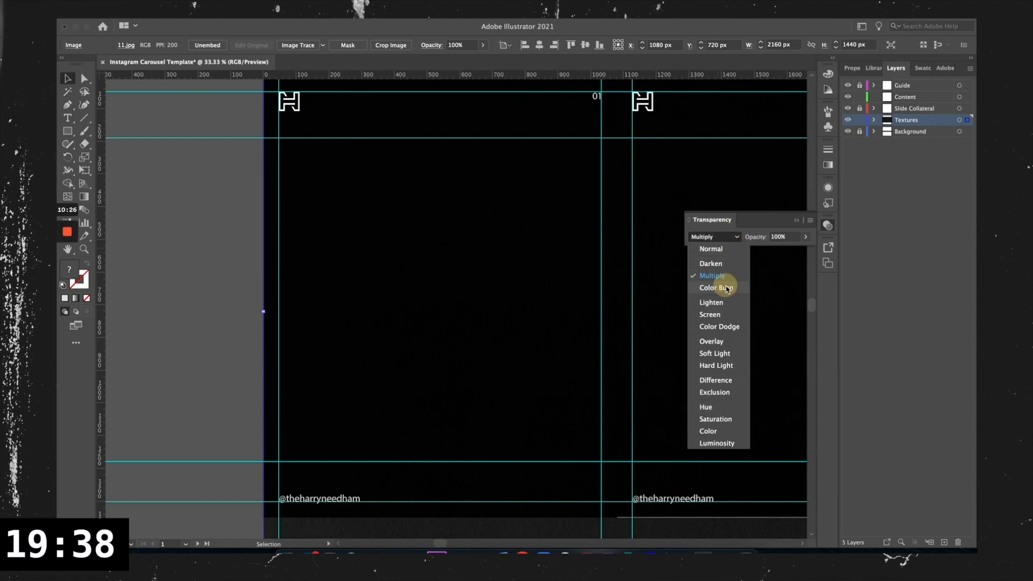
left_click(724, 288)
left_click(729, 242)
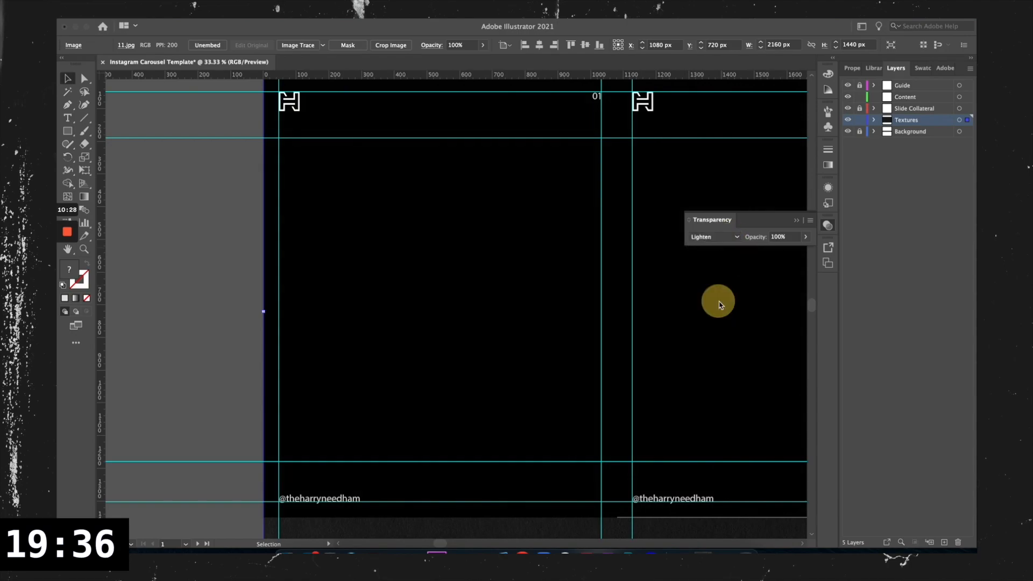
left_click(714, 302)
- Examine how the blended texture compares with the plain background at the edge between the second and third artboards
scroll(593, 306, "down", 1)
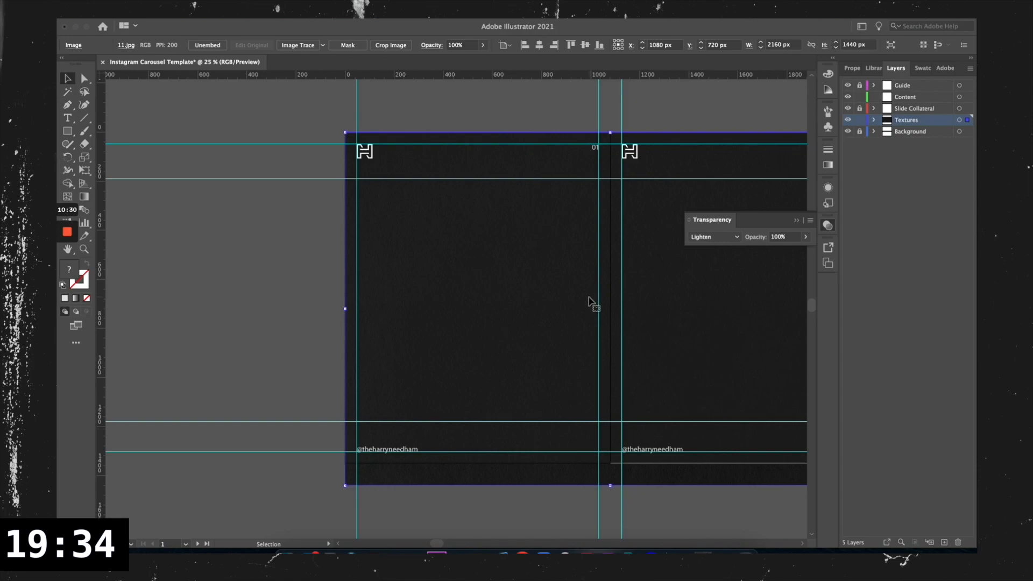
scroll(590, 300, "right", 7)
left_click(589, 297)
scroll(507, 280, "up", 3)
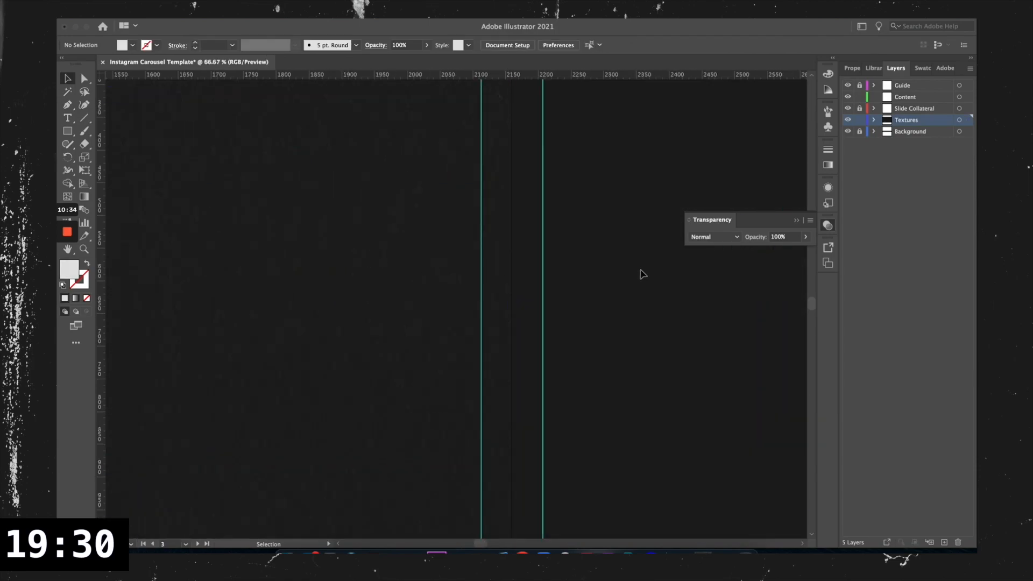
scroll(627, 283, "down", 3)
scroll(429, 295, "left", 2)
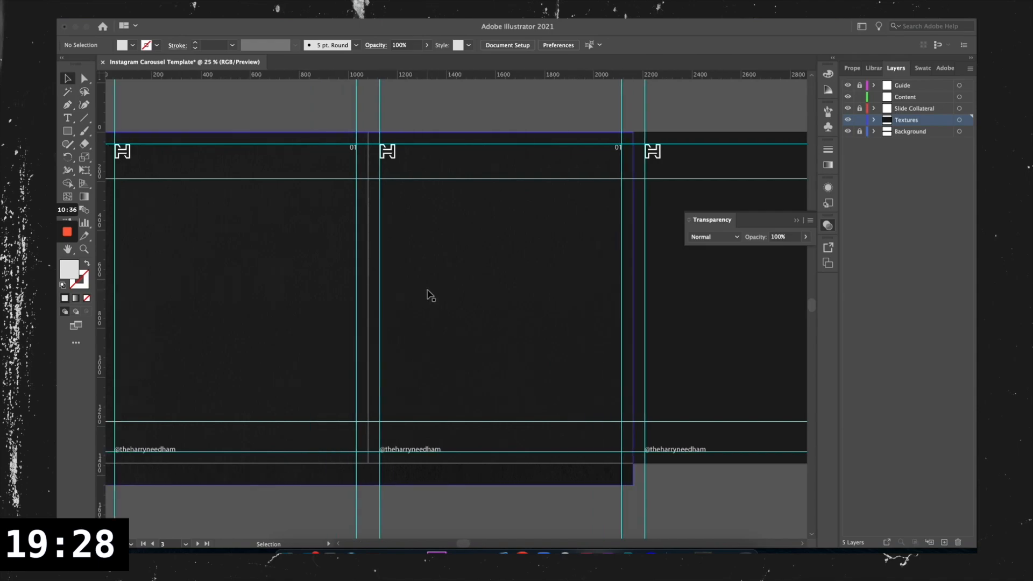
scroll(429, 295, "left", 3)
- Copy the blended texture image and paste it over the third and fourth artboards, flush with the first texture
left_click(404, 297)
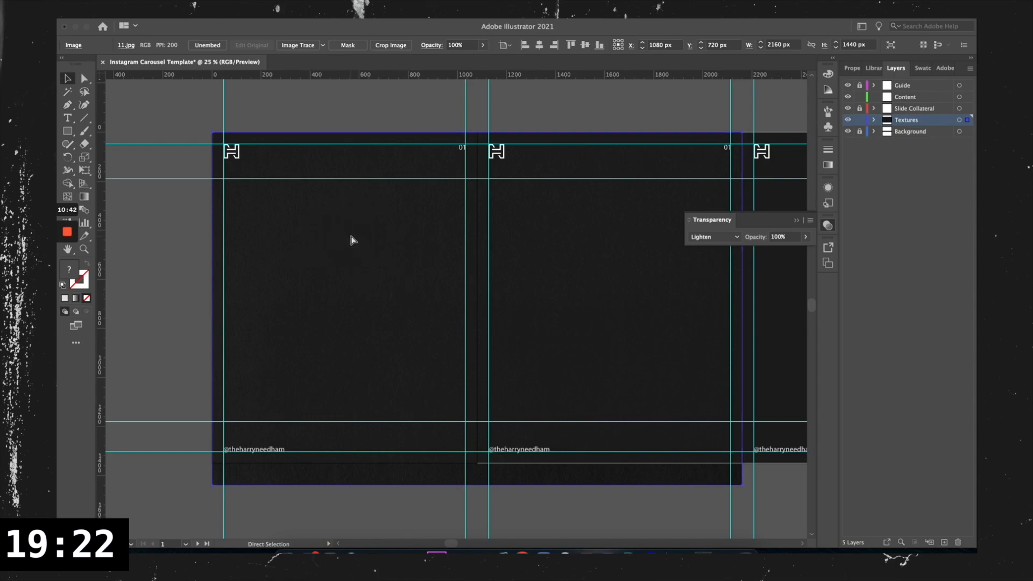
scroll(392, 265, "down", 1)
scroll(393, 269, "right", 5)
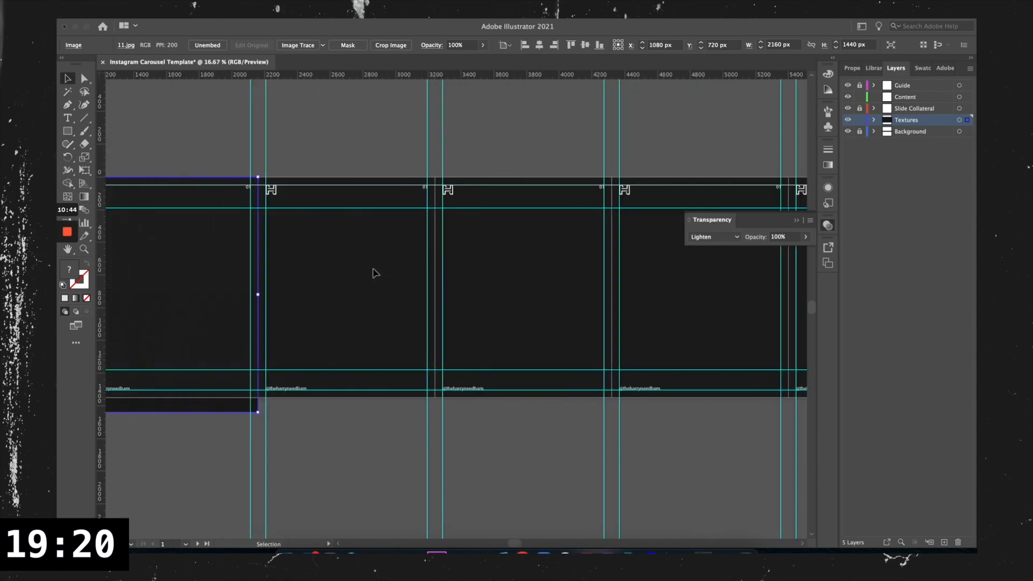
left_click(373, 269)
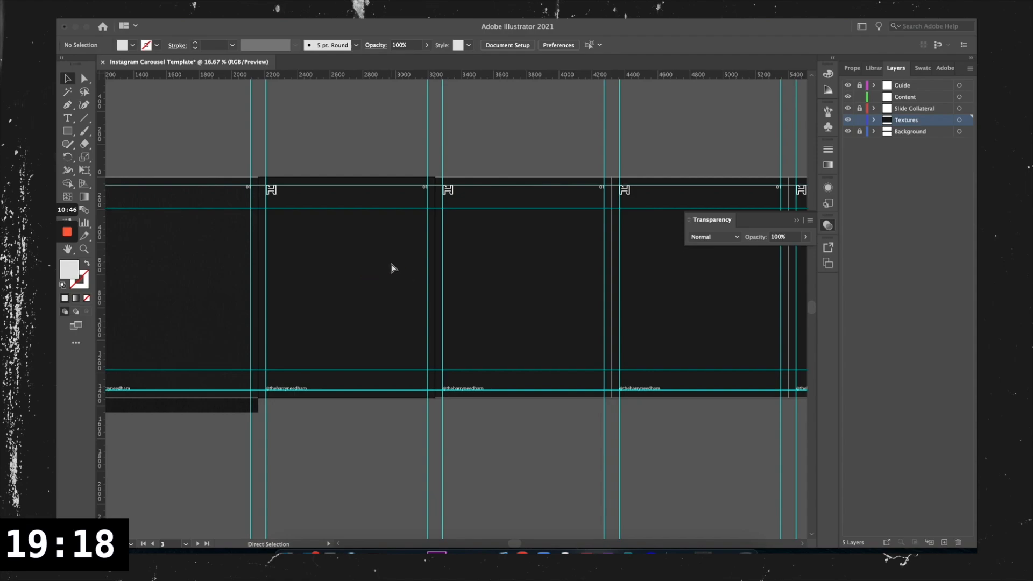
left_click(388, 283)
scroll(387, 281, "down", 1)
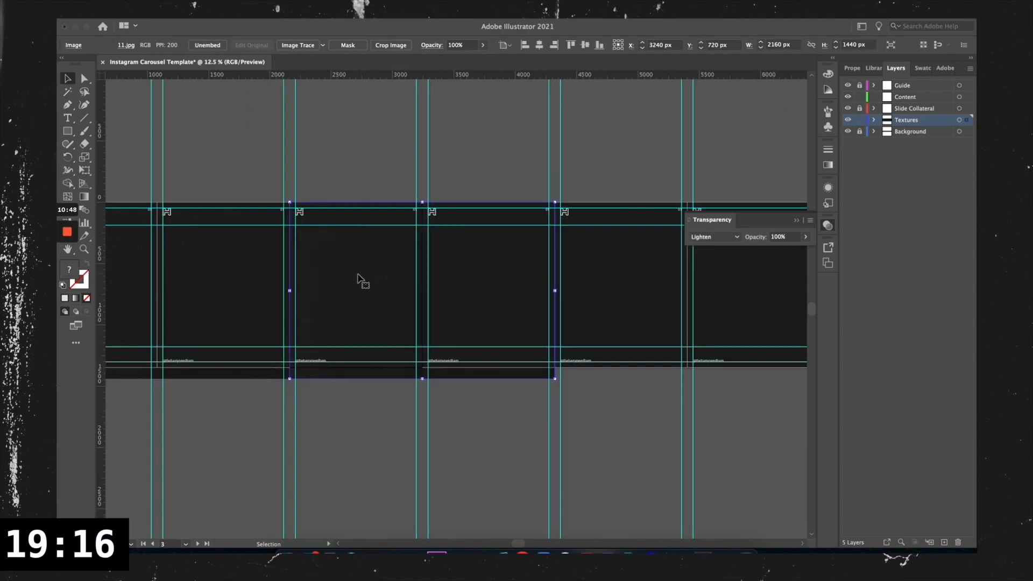
- Paste three more texture copies edge to edge over the fifth to tenth artboards and lock the Textures layer
scroll(394, 291, "down", 1)
left_click(538, 291)
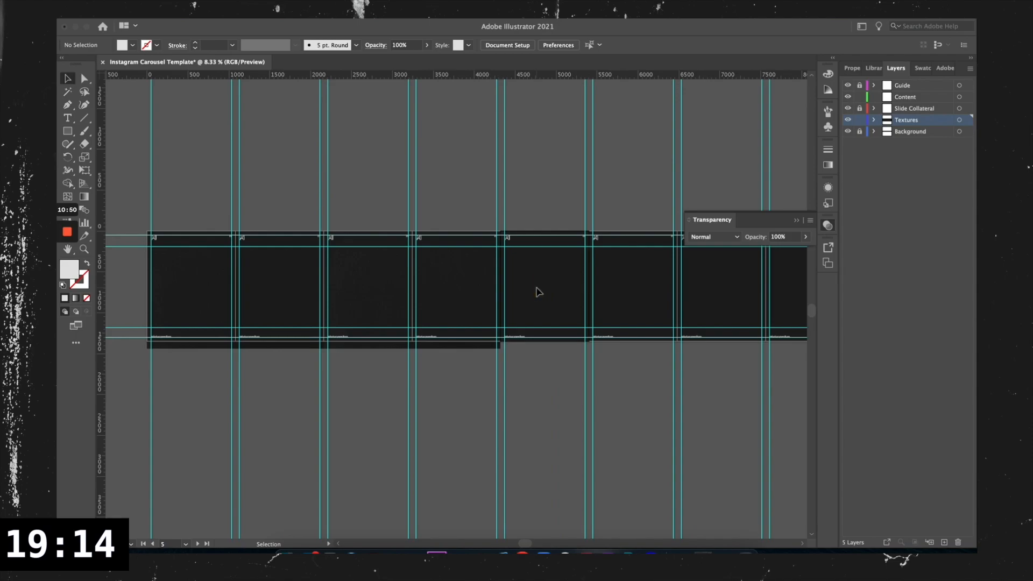
left_click(535, 283)
scroll(537, 286, "right", 3)
scroll(533, 287, "right", 5)
left_click(497, 287)
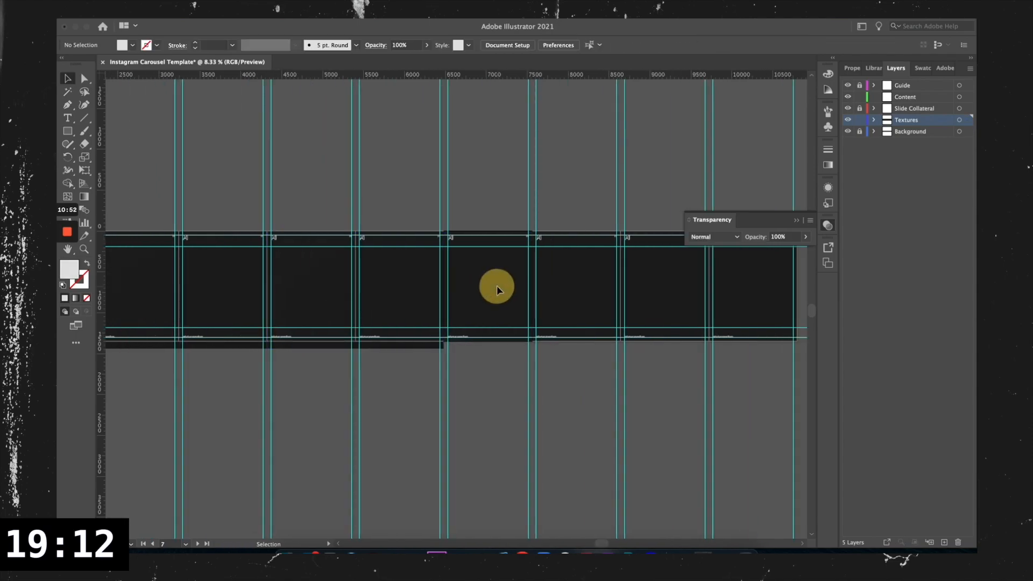
scroll(541, 297, "right", 2)
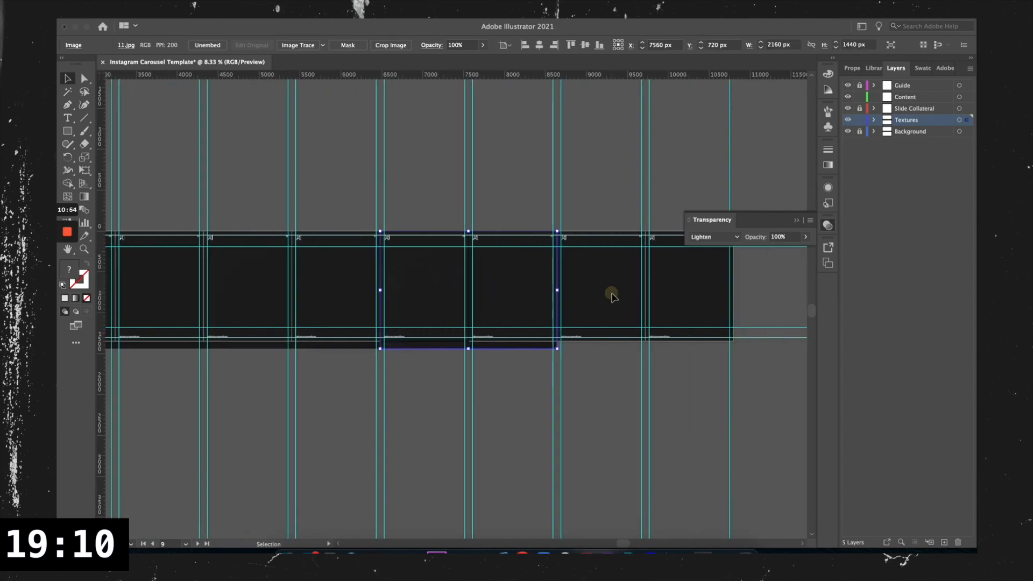
left_click(614, 298)
left_click(608, 391)
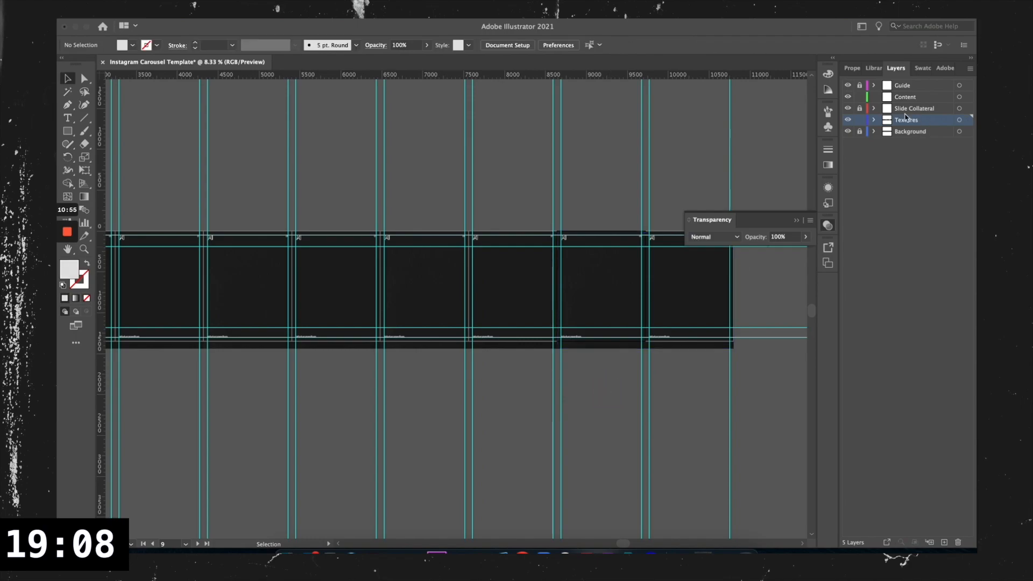
left_click(860, 120)
- Review the texture coverage across all the artboards, from the last back to the first
scroll(720, 302, "up", 4)
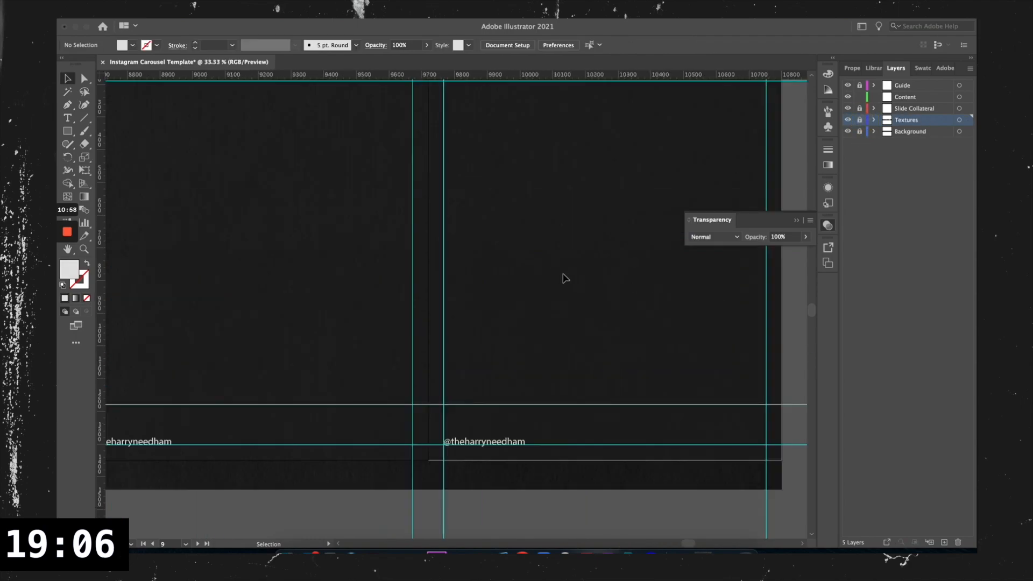
scroll(565, 278, "left", 20)
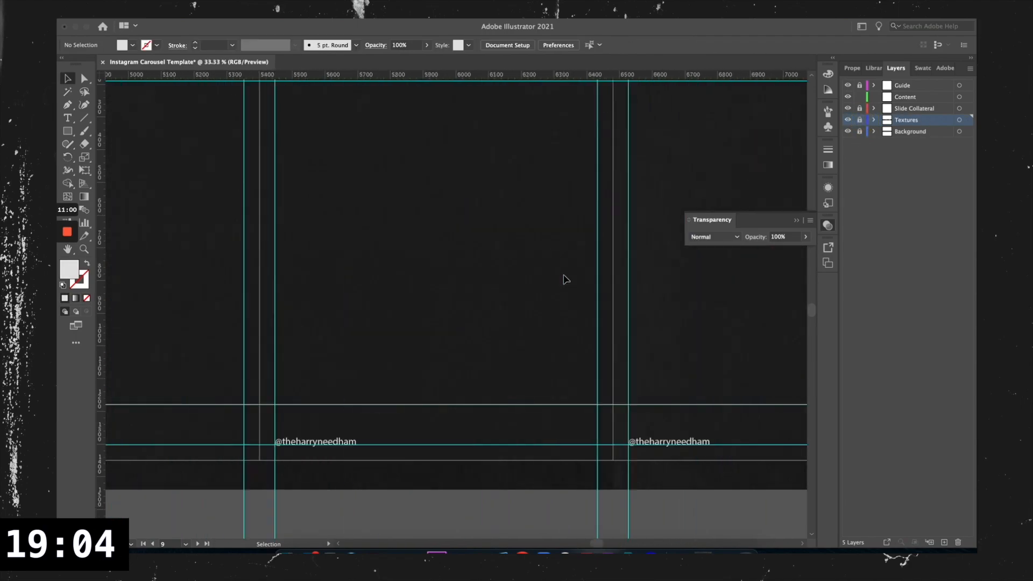
scroll(565, 279, "left", 20)
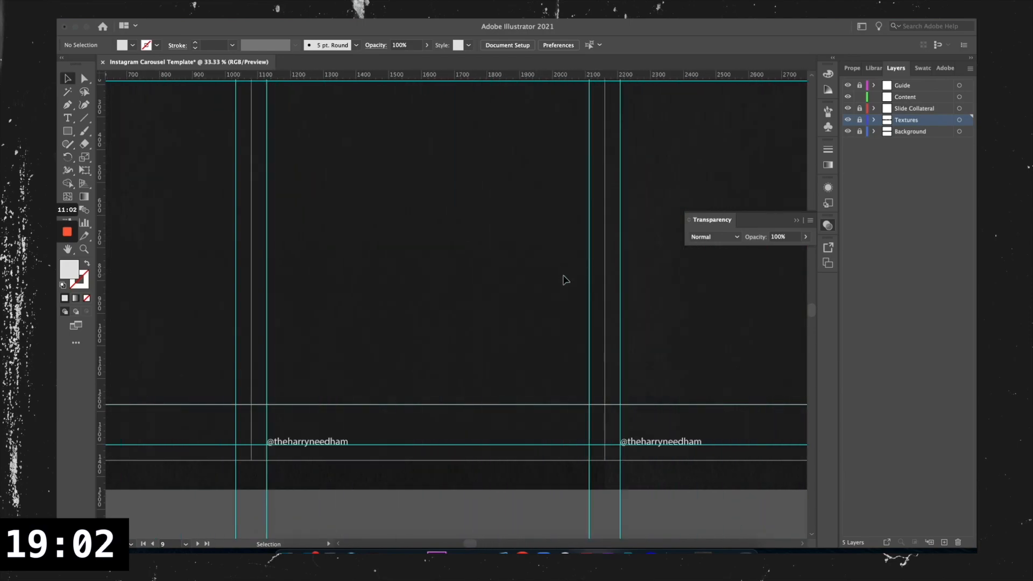
scroll(565, 279, "left", 10)
scroll(565, 280, "down", 1)
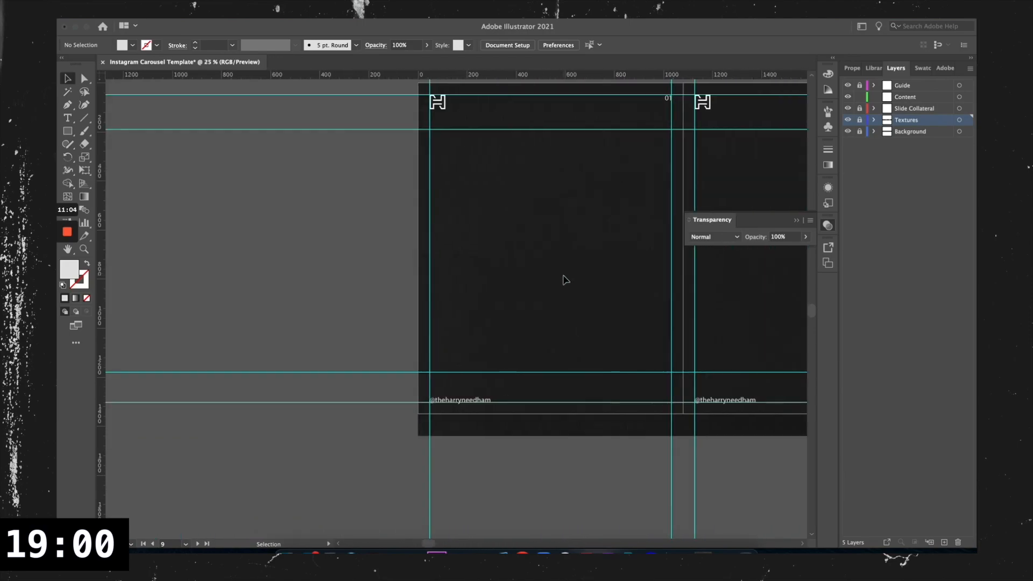
scroll(565, 280, "left", 2)
scroll(565, 280, "down", 1)
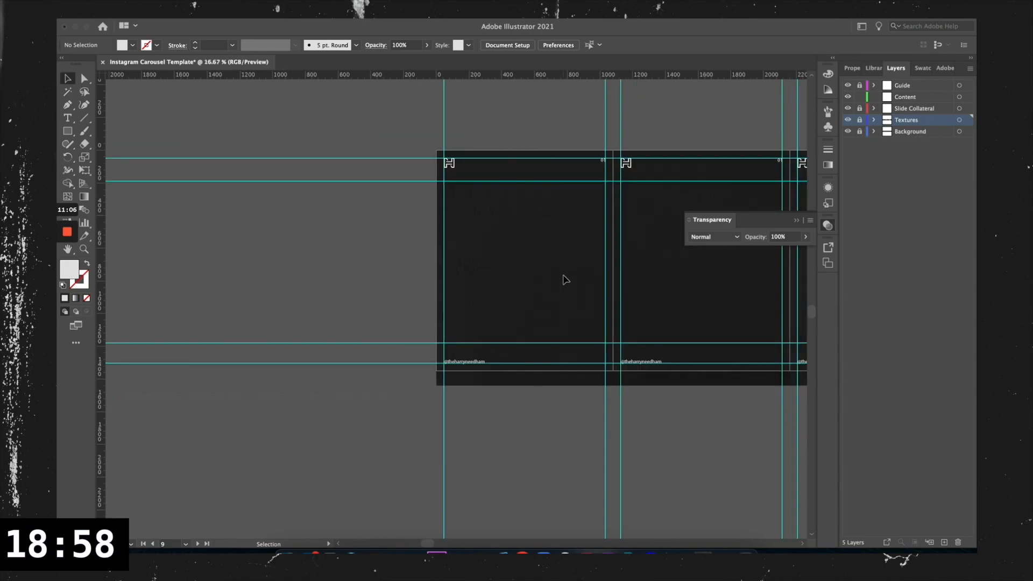
scroll(547, 258, "up", 1)
scroll(547, 258, "right", 3)
scroll(484, 261, "up", 1)
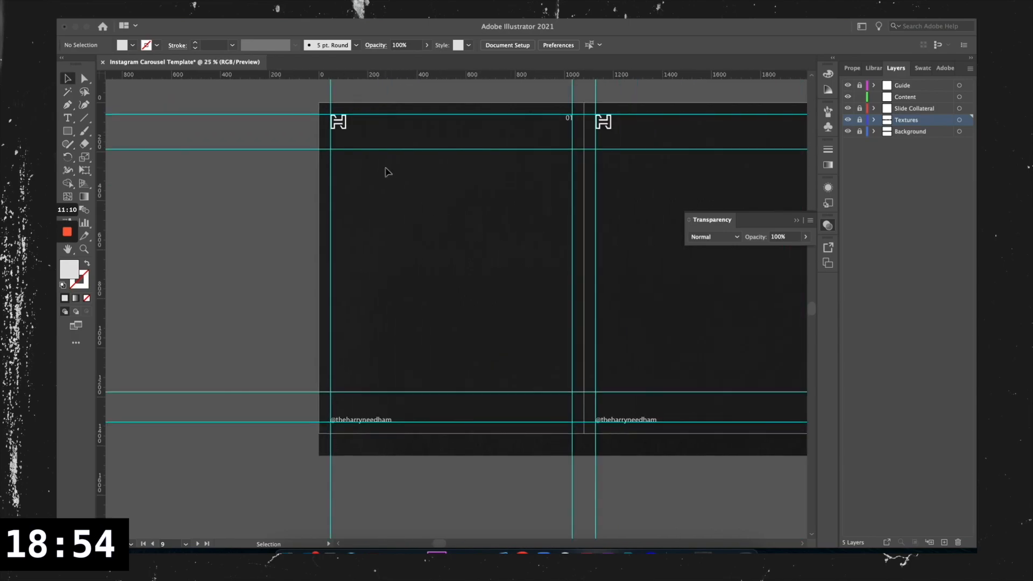
- Create an area text frame on the Content layer in the middle of the first artboard, replacing the placeholder text with HEADLINE
key("t")
left_click(916, 99)
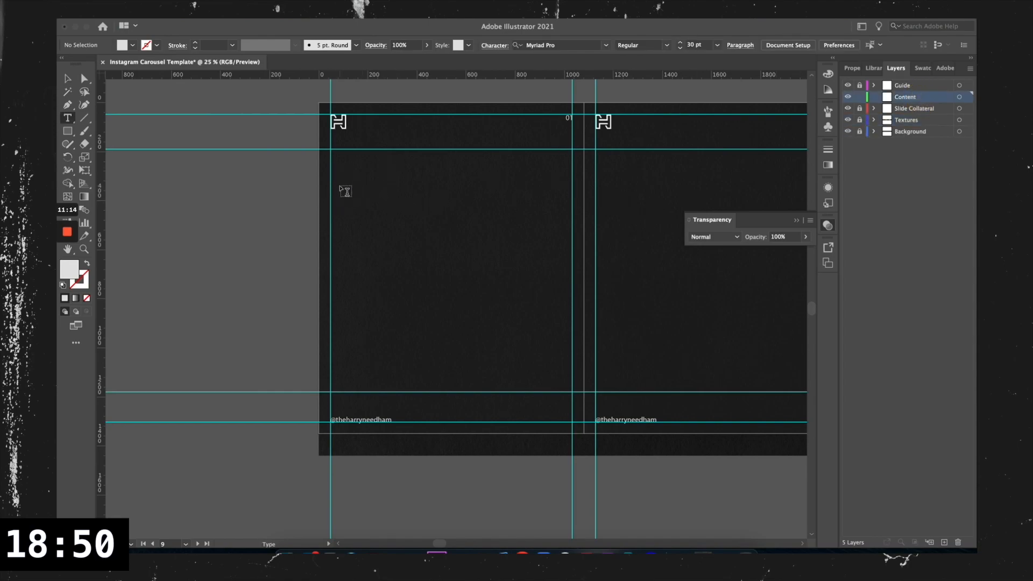
mouse_move(331, 184)
left_mouse_down()
mouse_move(428, 267)
mouse_move(519, 311)
mouse_move(534, 338)
left_mouse_up()
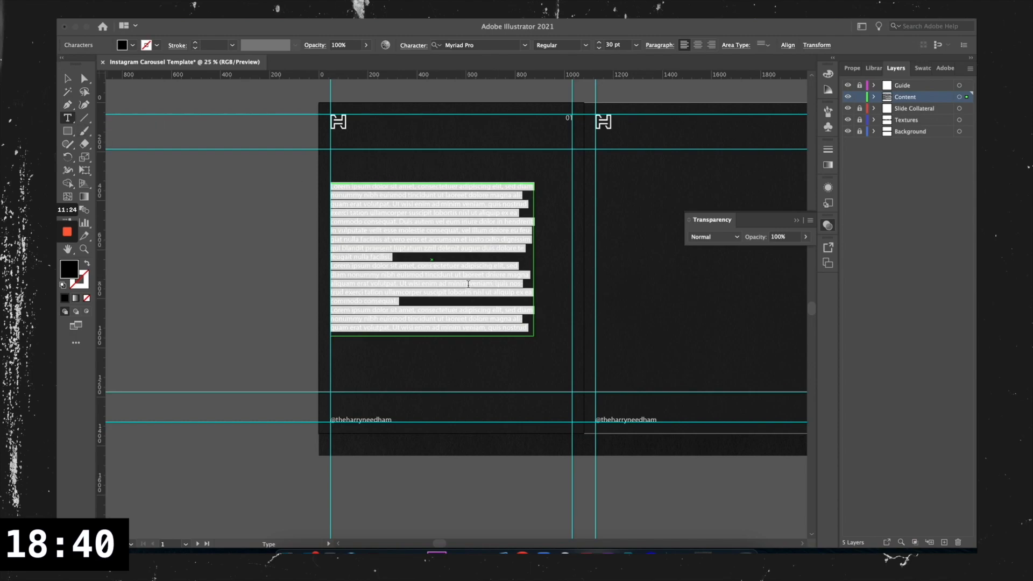
key("BackSpace")
type("How ")
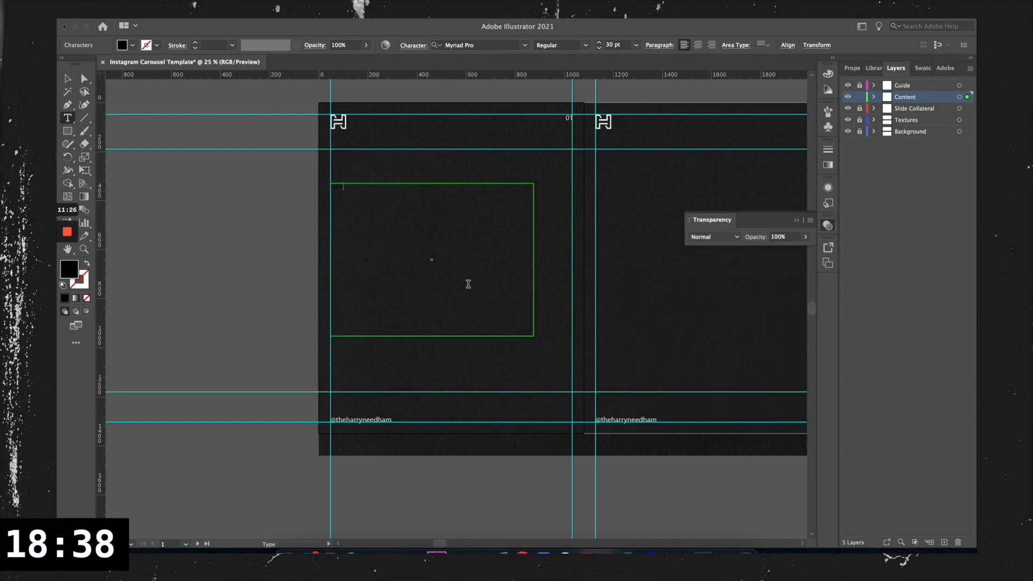
type("to")
- Set the font size of the HEADLINE text to 100 pt and finish editing the text
left_click_drag(400, 192, 297, 179)
left_click(614, 44)
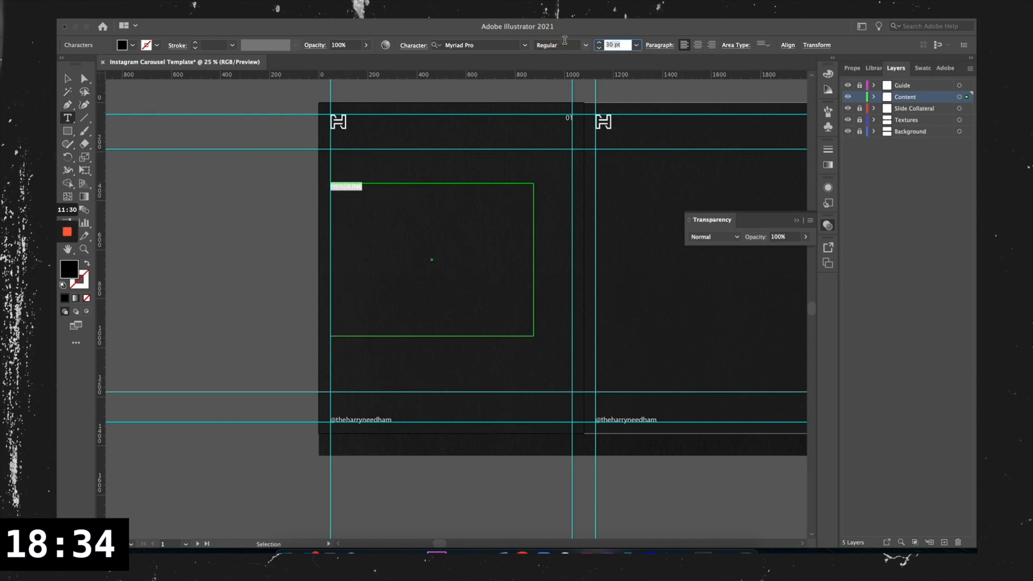
type("100")
key("Return")
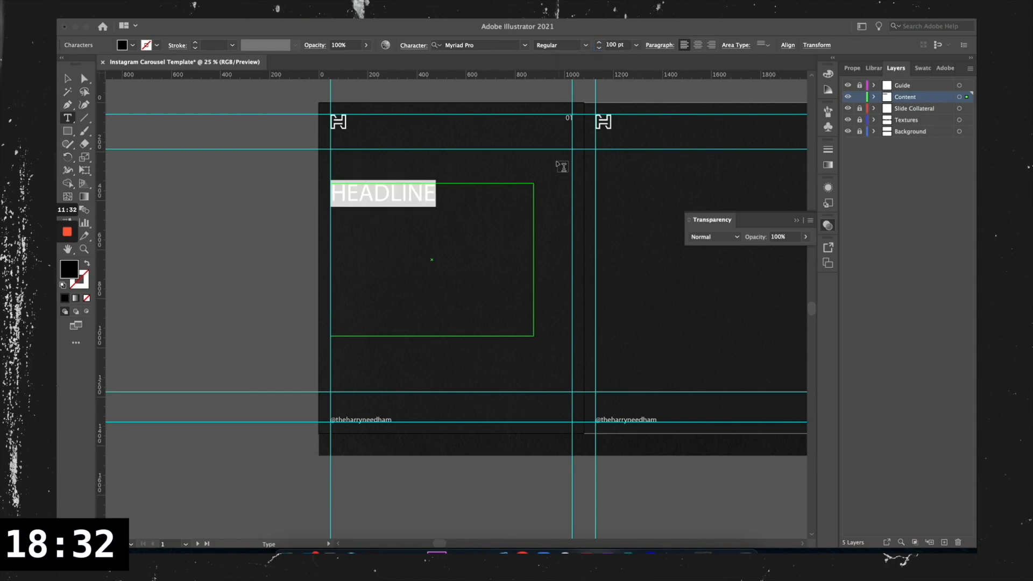
left_click(517, 213)
key("Escape")
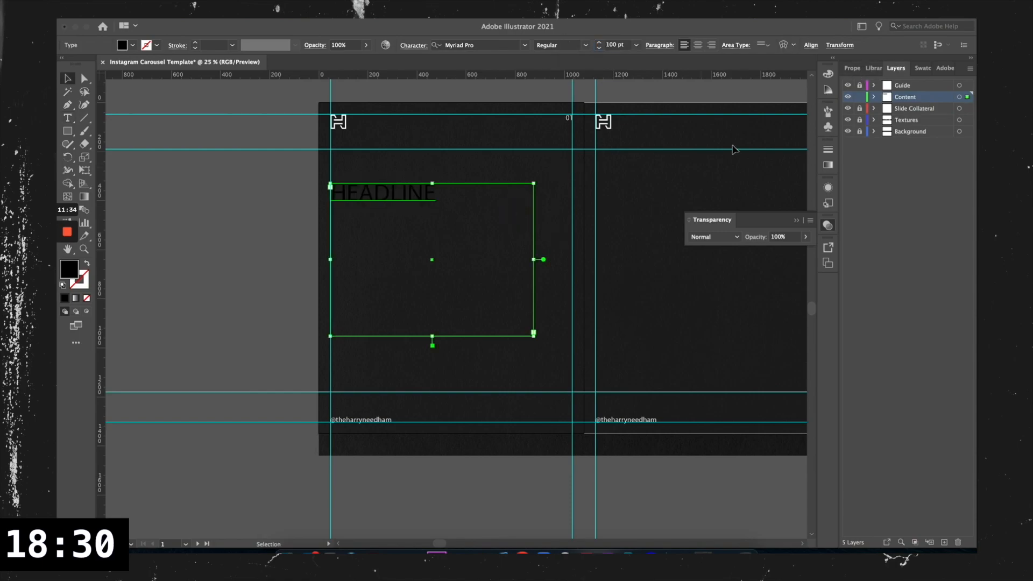
- Recolour the HEADLINE text with the light grey library swatch tbH 4 and shift its frame slightly inward from the margin guide
left_click(875, 69)
left_click(901, 323)
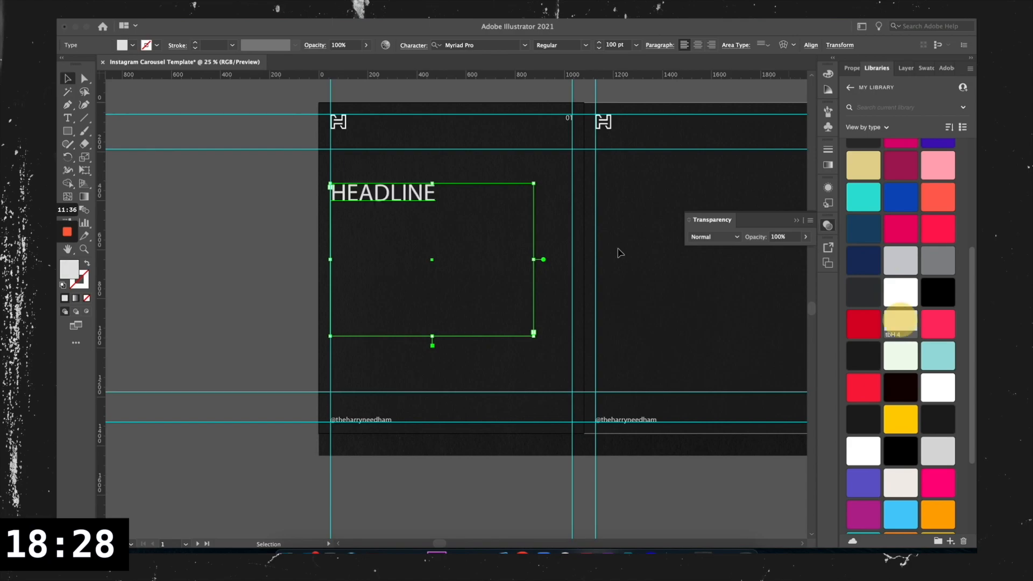
left_click_drag(403, 189, 416, 201)
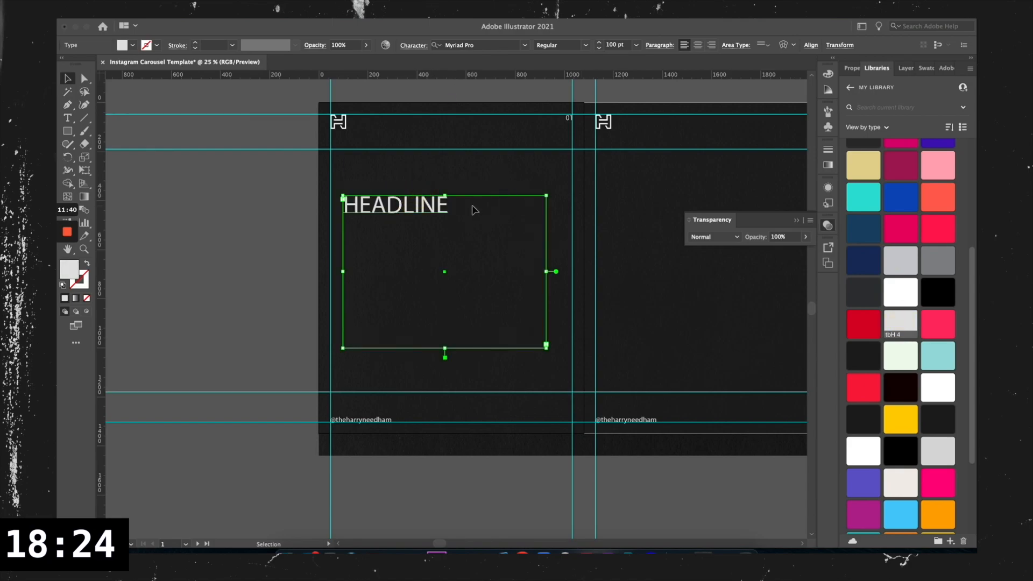
- Change the HEADLINE text's font to Champion-HTF-Bantamweight
left_click(463, 42)
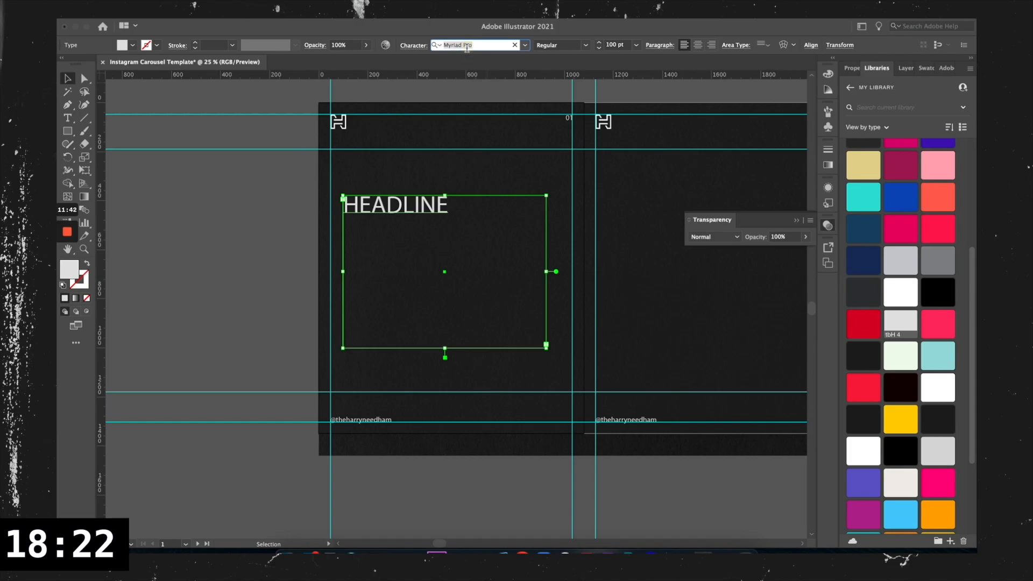
type("champion")
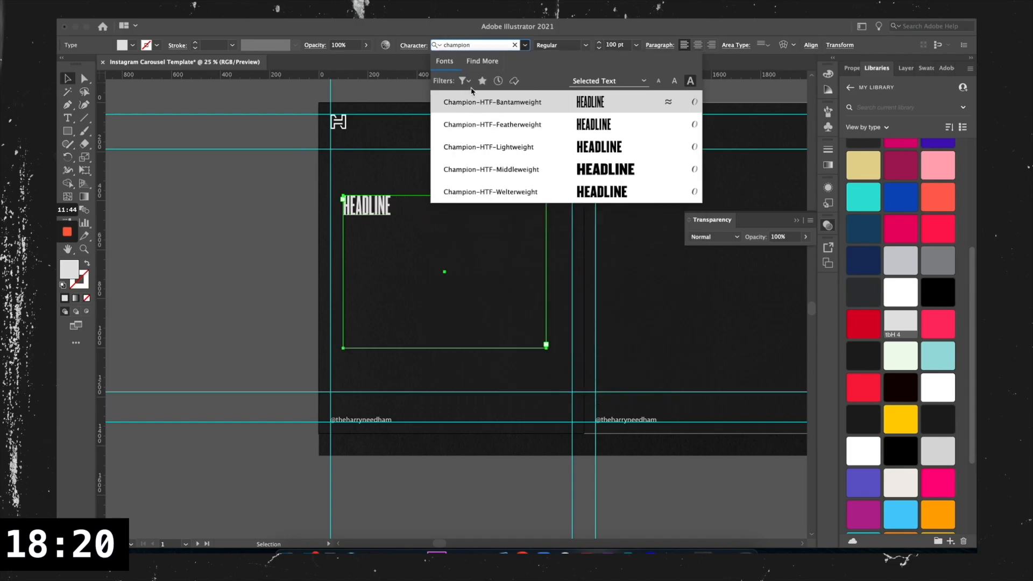
left_click(491, 102)
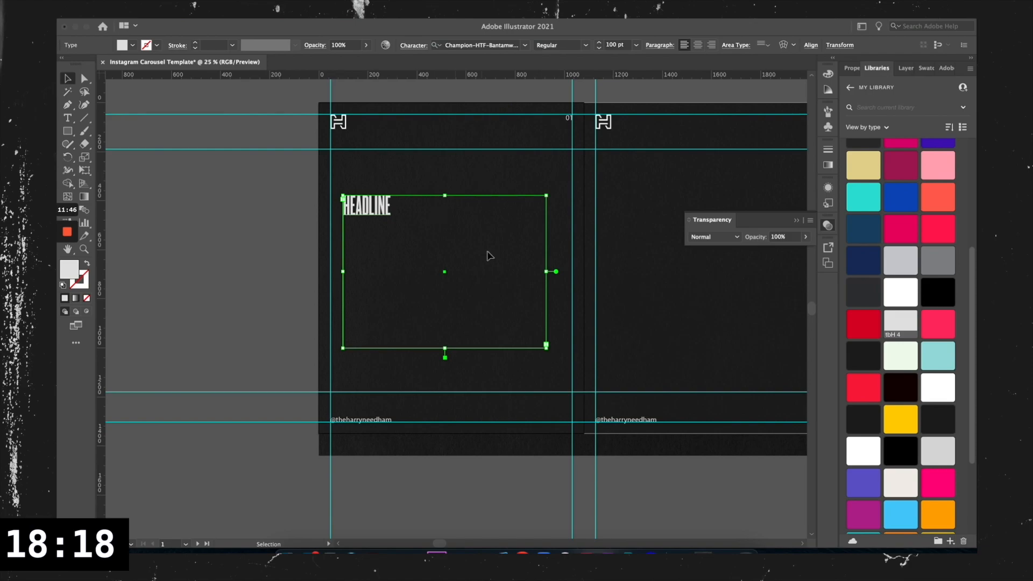
- Convert the HEADLINE frame to point text and enlarge it to about 329 pt against the first artboard's left margin guide
double_click(556, 273)
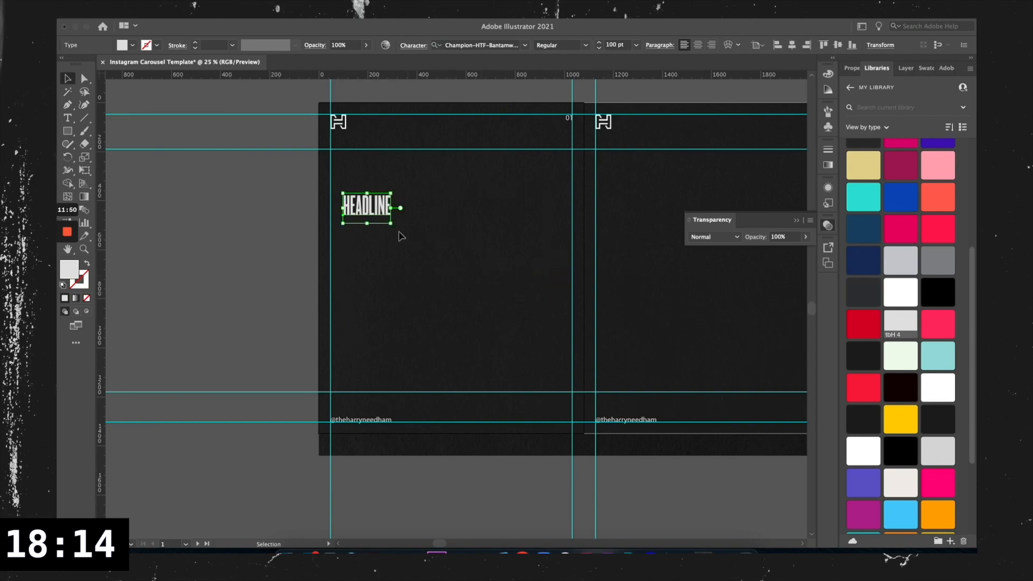
left_click_drag(393, 226, 499, 328)
left_click_drag(428, 259, 415, 232)
- Replace the headline wording with HOW TO / CREATE AN / INSTAGRAM / CAROUSEL on four lines
double_click(418, 233)
double_click(420, 232)
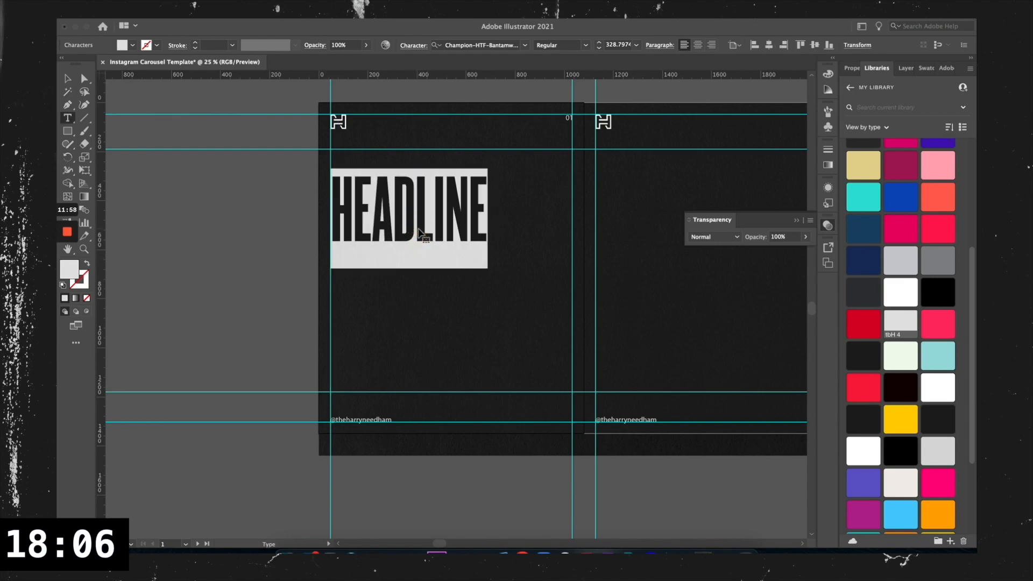
type("HOW")
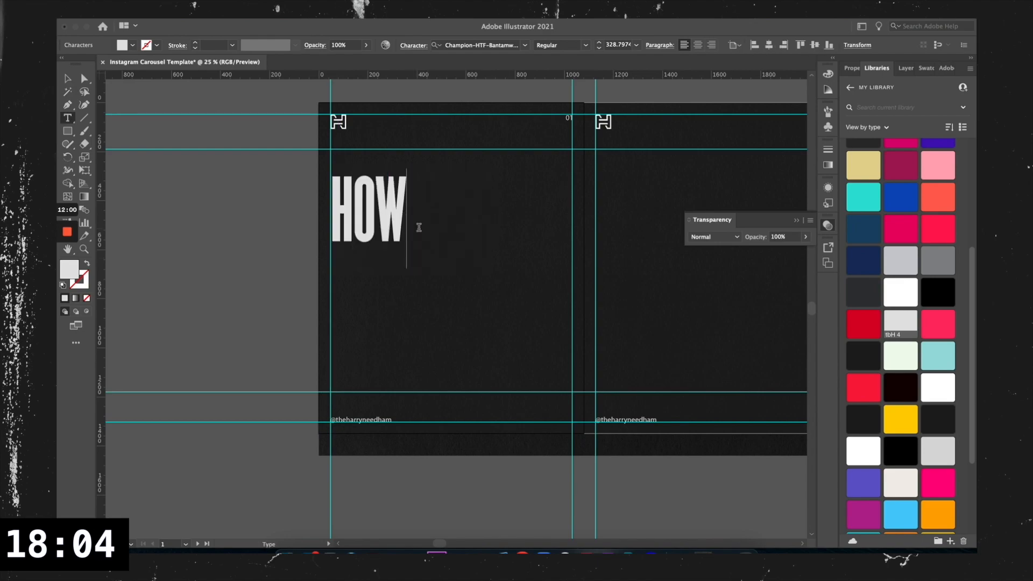
type(" TO")
key("Return")
type("CREATE AN")
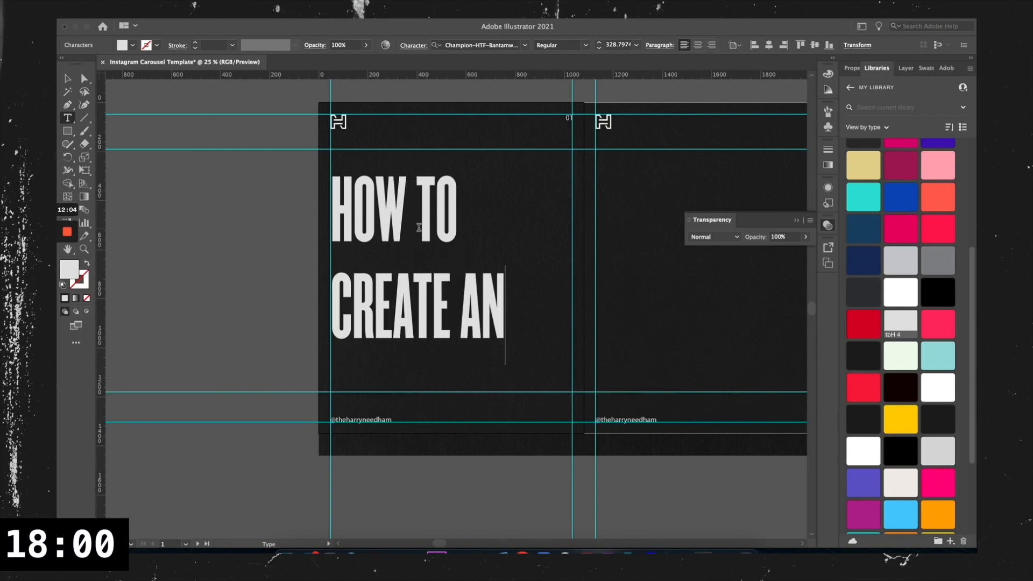
key("Return")
type("INSTAGRAM")
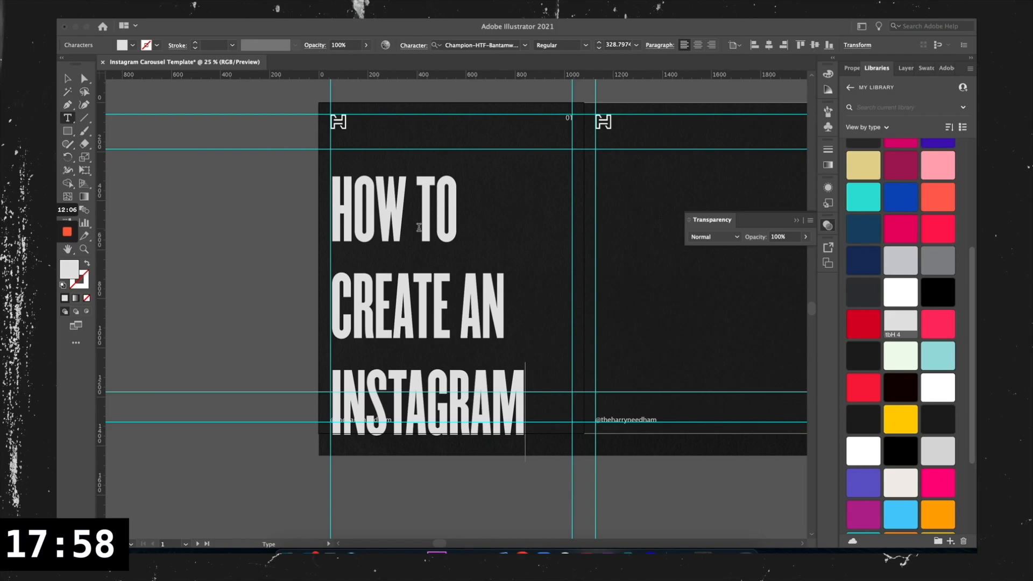
key("Return")
type("CAROUSEL")
key("Escape")
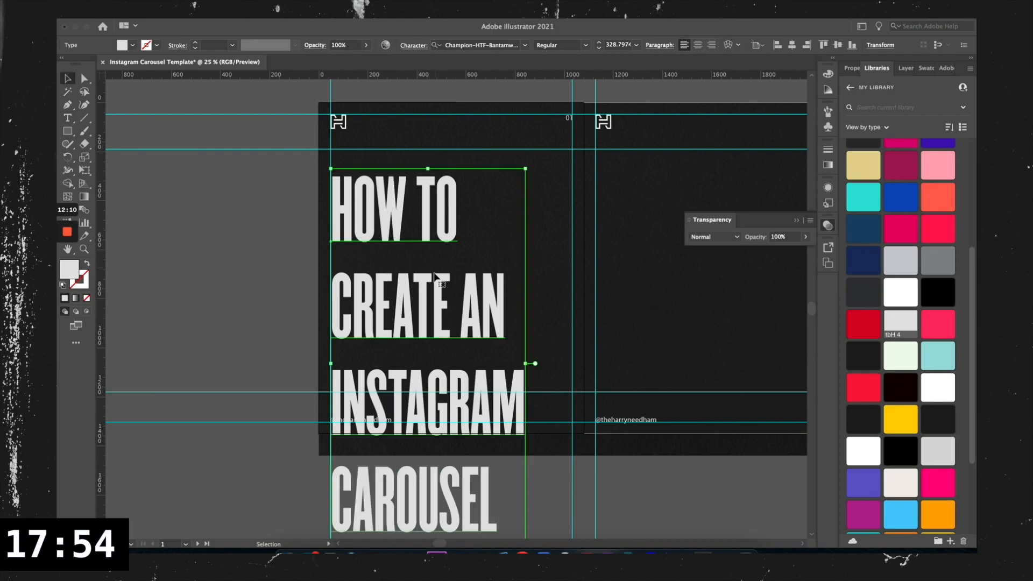
- Scale the four-line headline down proportionally to about 204 pt to fit the first artboard
scroll(437, 274, "down", 1)
left_click_drag(498, 465, 446, 364)
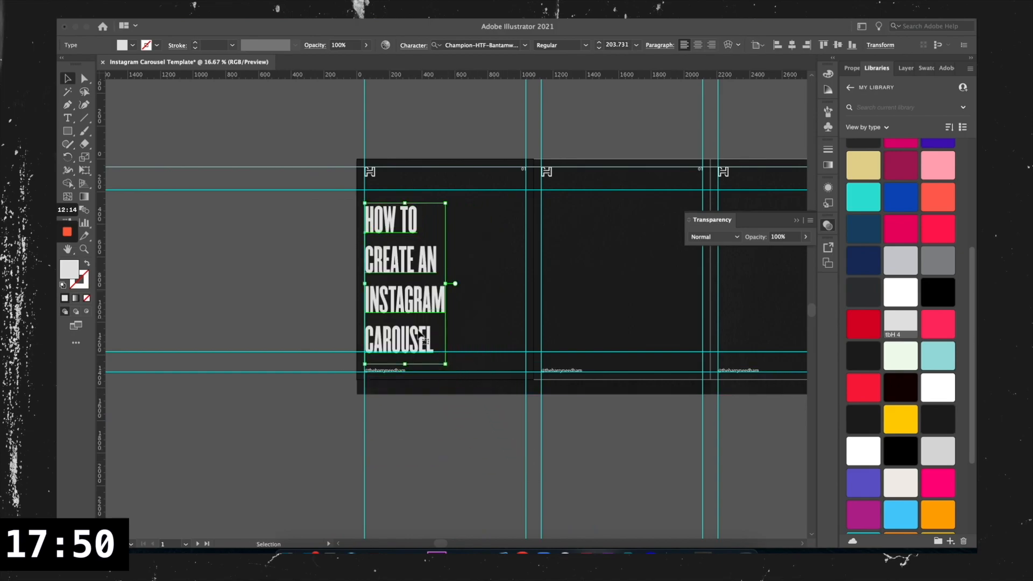
scroll(422, 267, "up", 1)
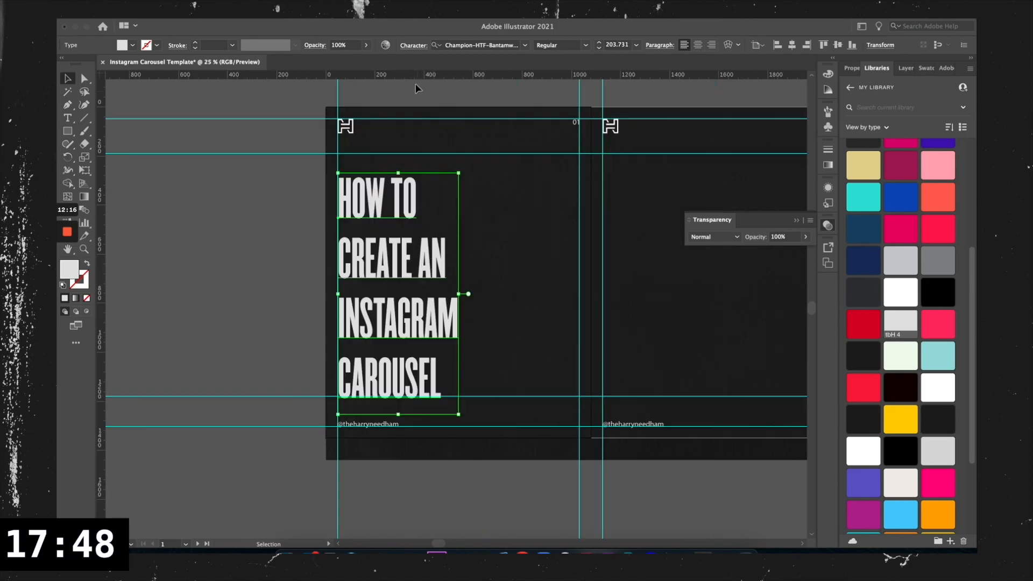
- Set the leading of the four-line headline to 190 pt and deselect it
left_click(414, 47)
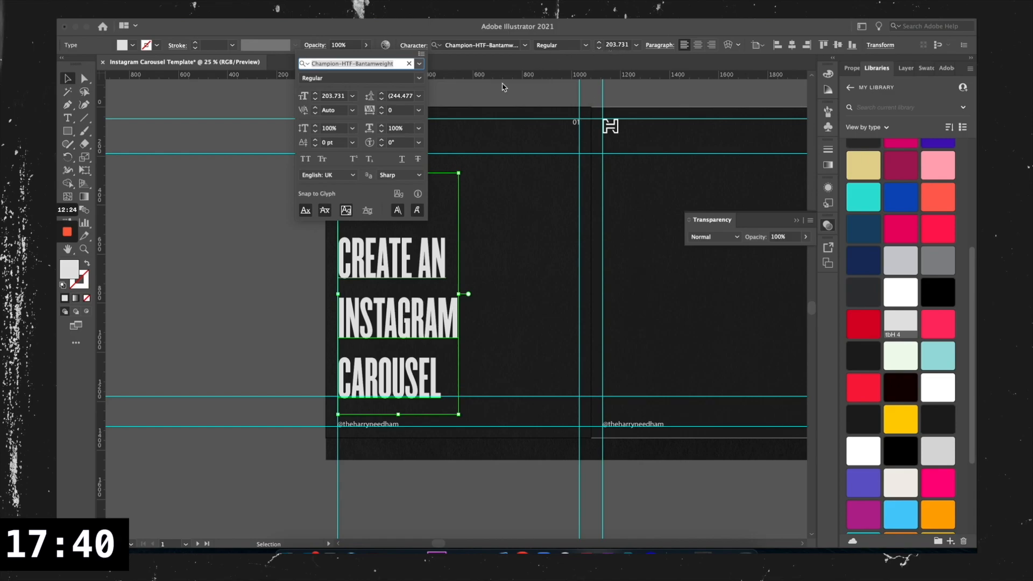
left_click(402, 97)
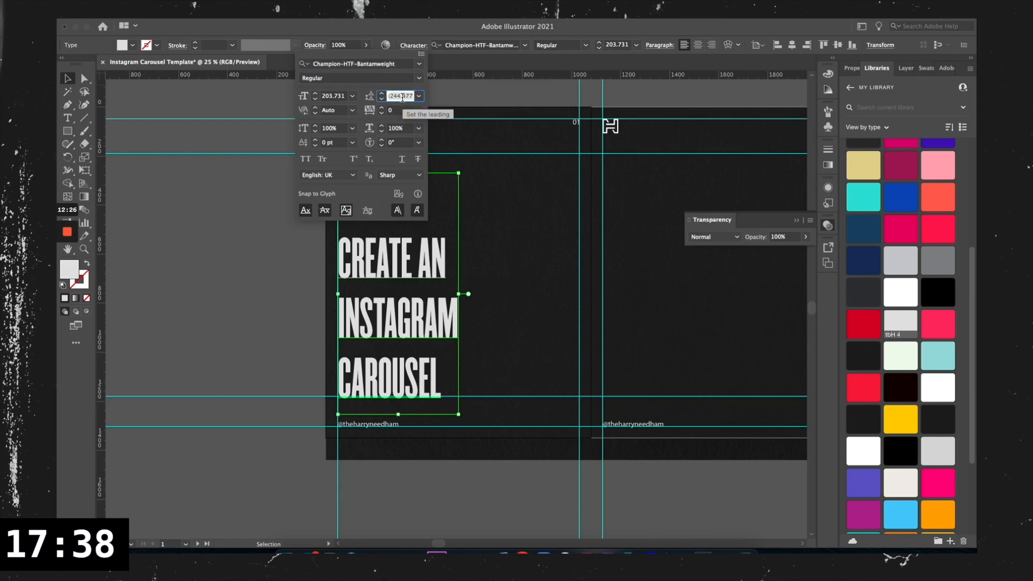
type("190")
key("Return")
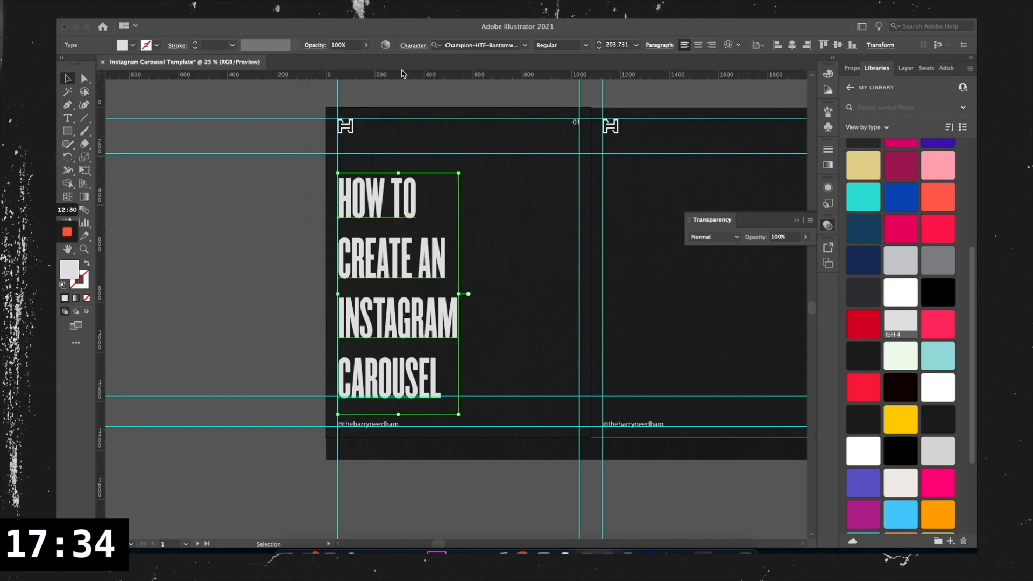
left_click(412, 45)
left_click(405, 95)
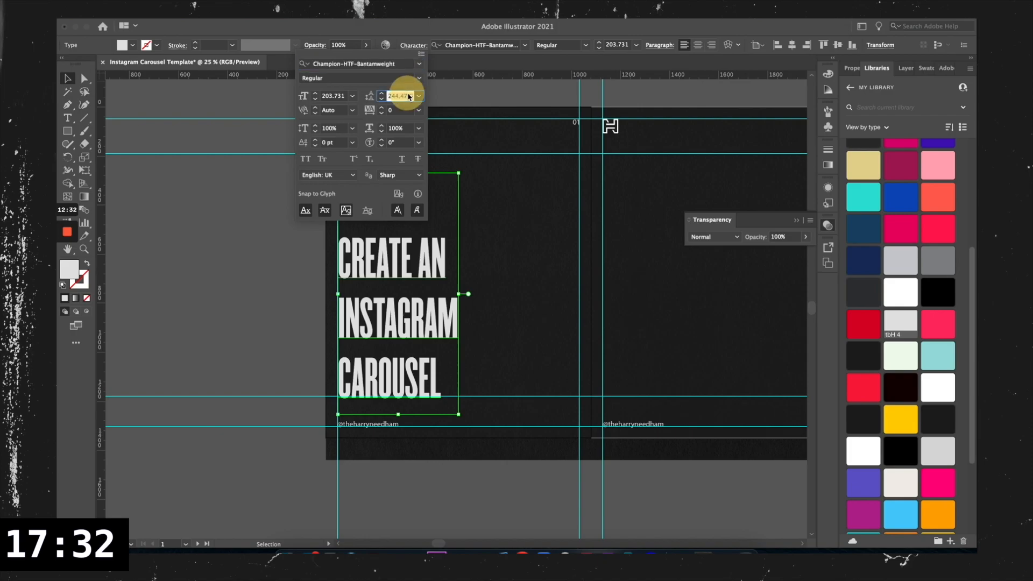
type("190")
key("Return")
left_click(551, 318)
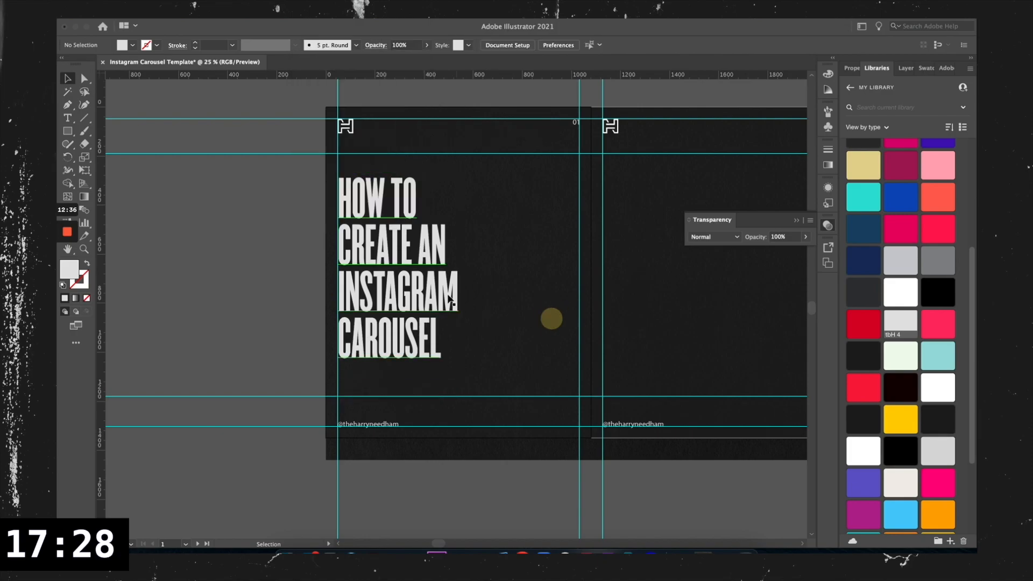
- Enlarge the headline proportionally to about 246 pt, filling the height between the content guides on the first artboard
left_click(432, 281)
left_click_drag(459, 374, 491, 415)
left_click(307, 300)
left_click(434, 322)
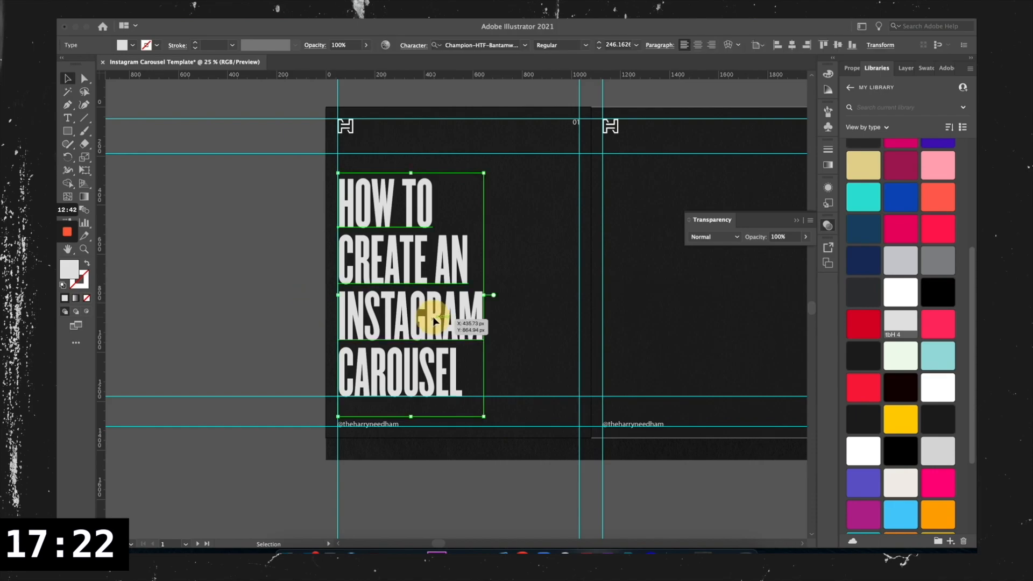
left_click(219, 175)
scroll(506, 400, "right", 5)
scroll(335, 350, "left", 4)
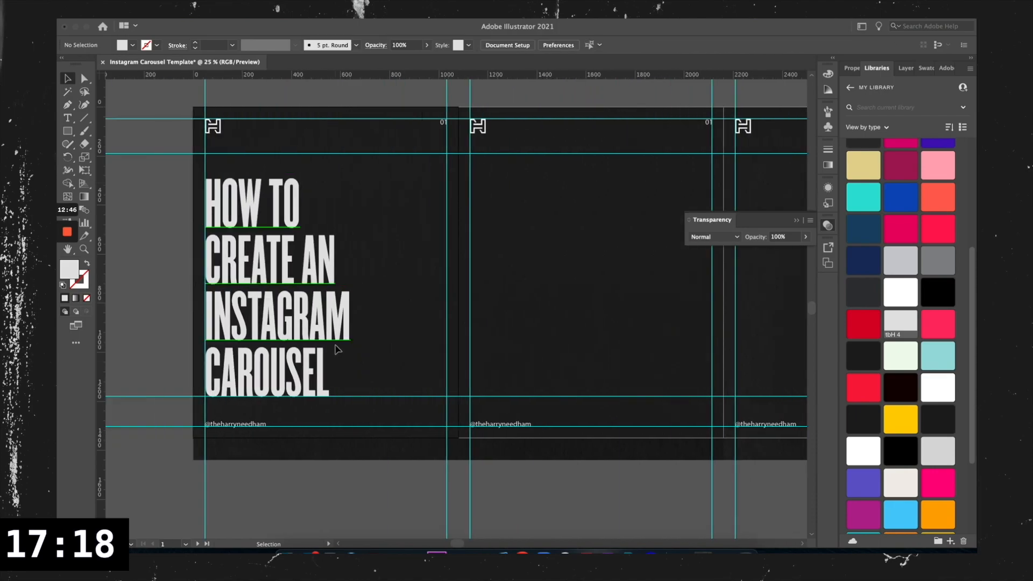
- Colour the words INSTAGRAM CAROUSEL in the headline with the yellow library swatch Swatch 9
left_click(314, 330)
double_click(314, 330)
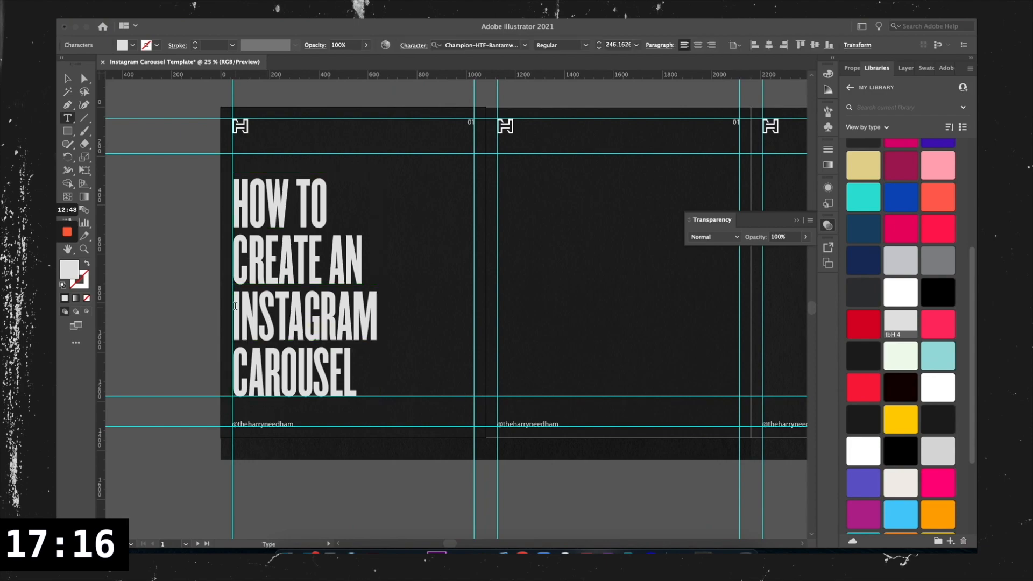
left_click_drag(236, 306, 402, 357)
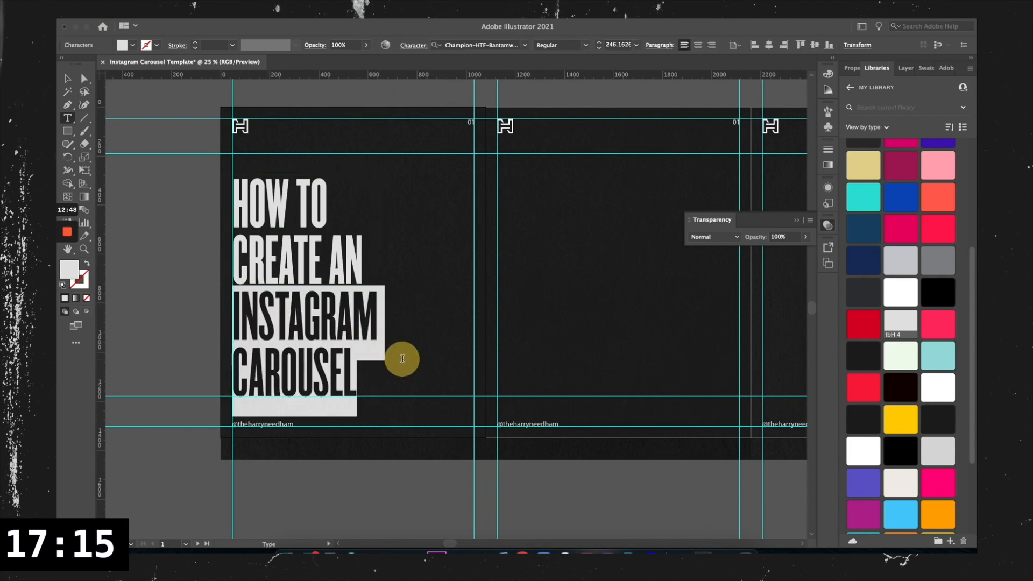
left_click(904, 420)
left_click(235, 317)
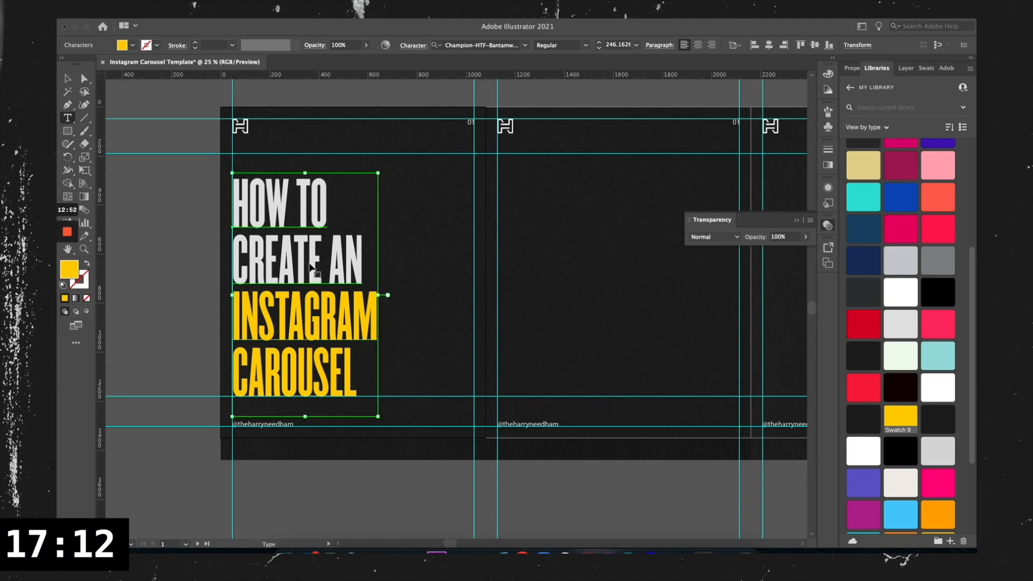
key("Escape")
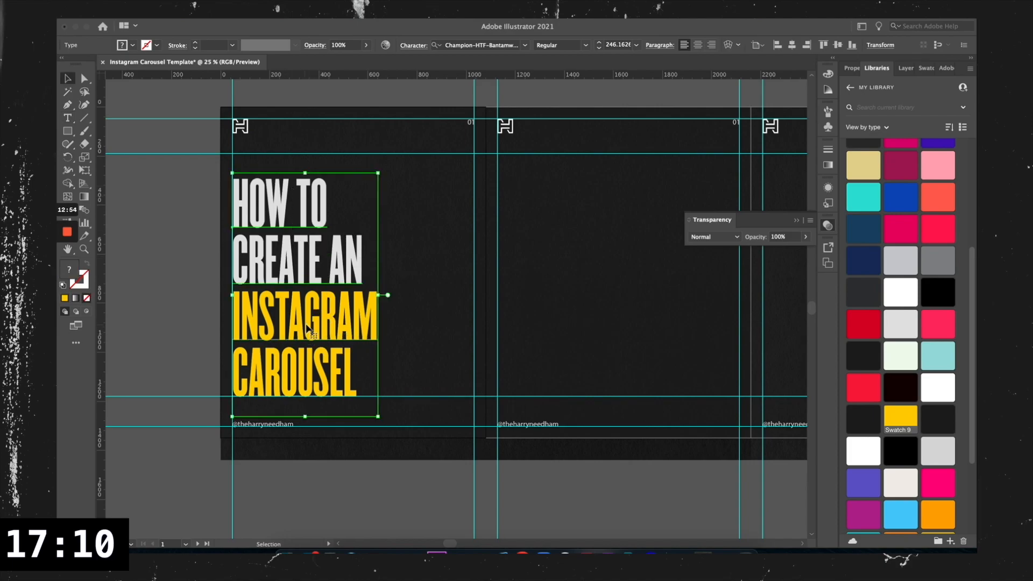
left_click(427, 320)
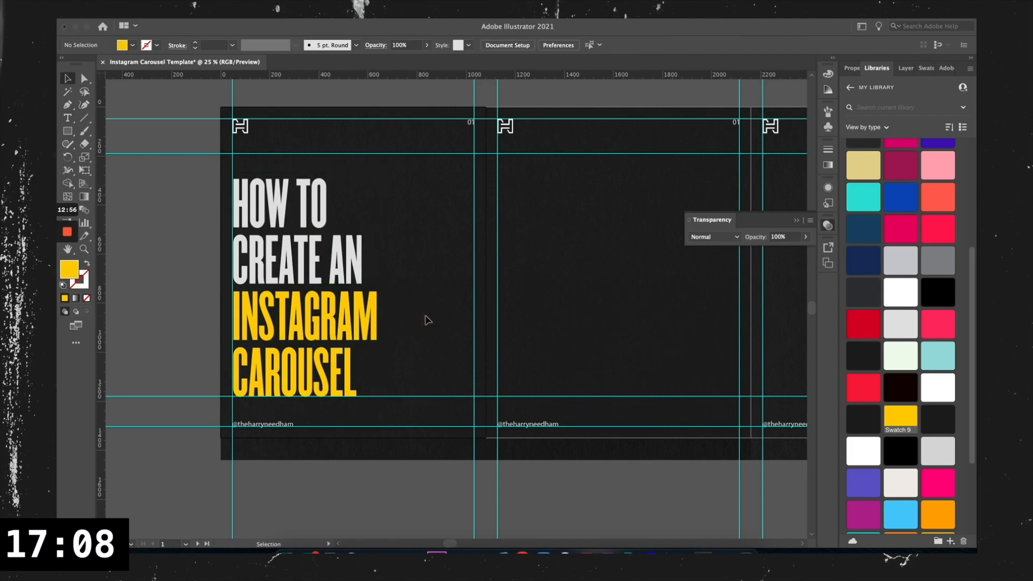
- Add an opacity mask to the headline with Clip turned off and enter the mask for editing
left_click(318, 336)
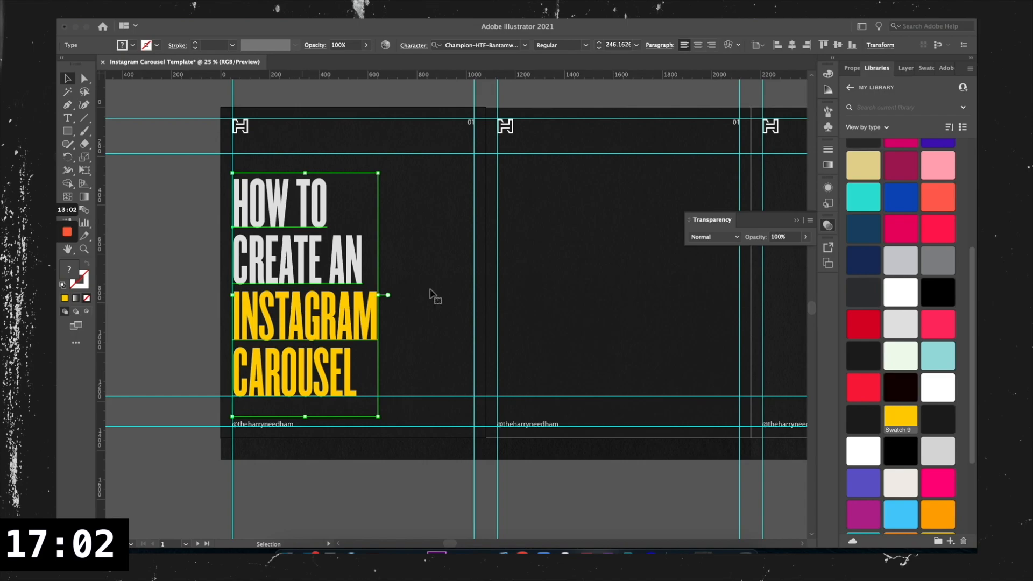
left_click(797, 221)
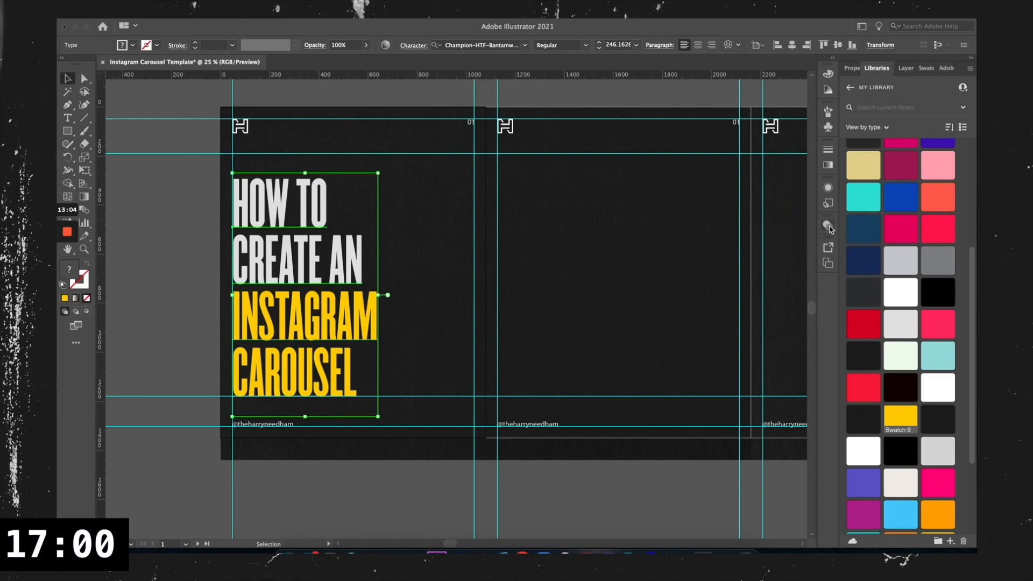
left_click(828, 225)
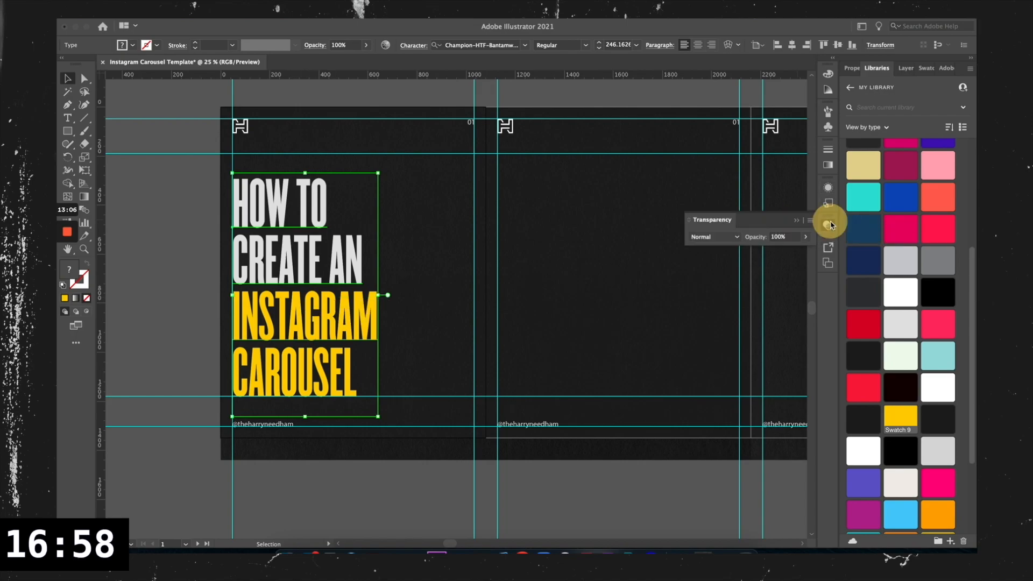
left_click(829, 189)
left_click(829, 225)
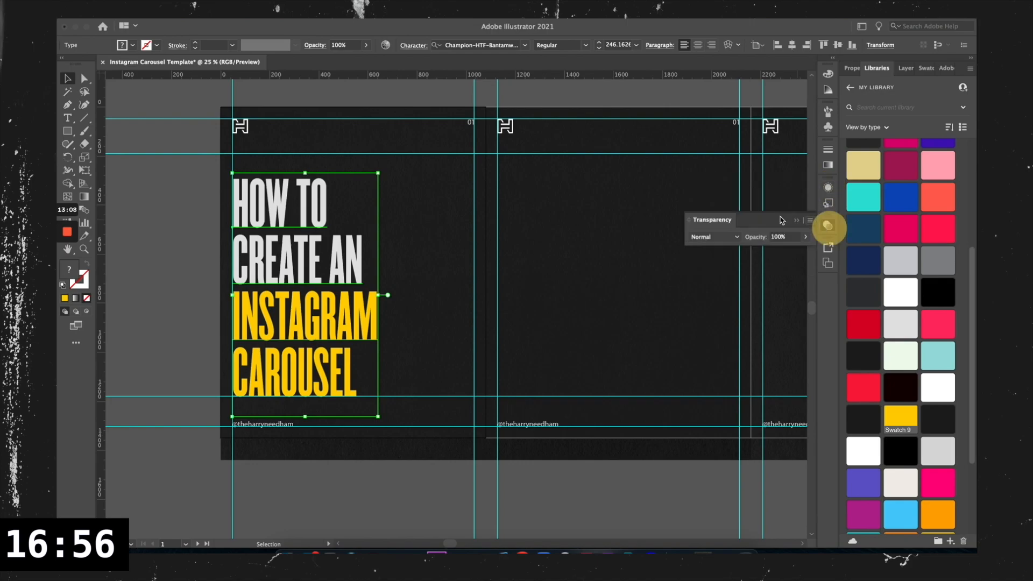
double_click(695, 224)
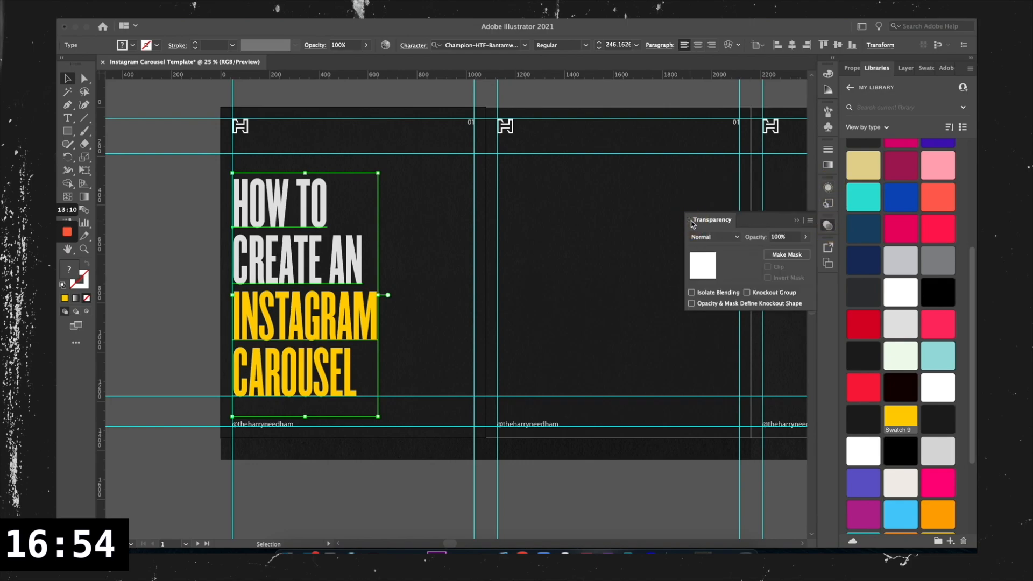
left_click(788, 258)
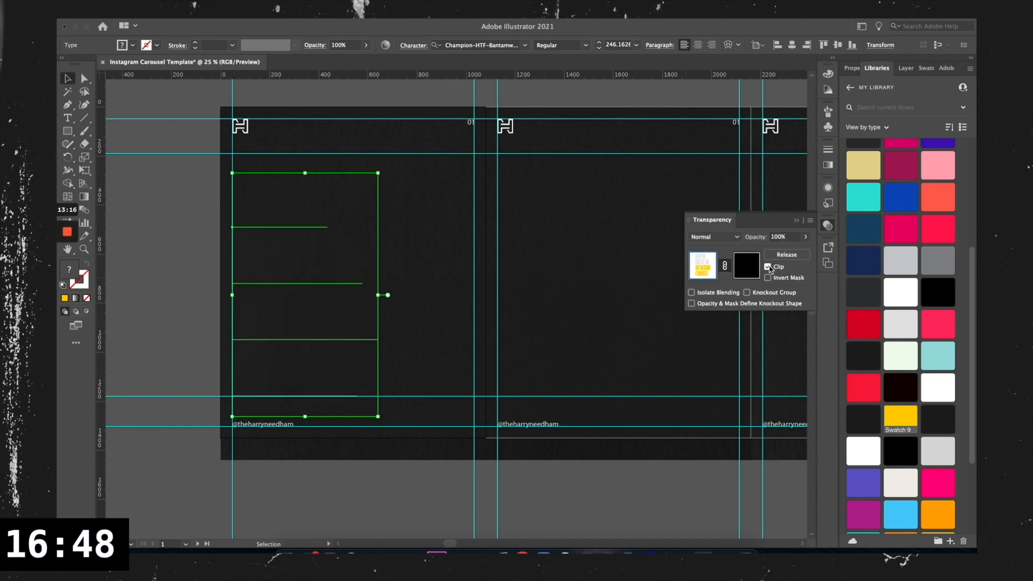
left_click(768, 267)
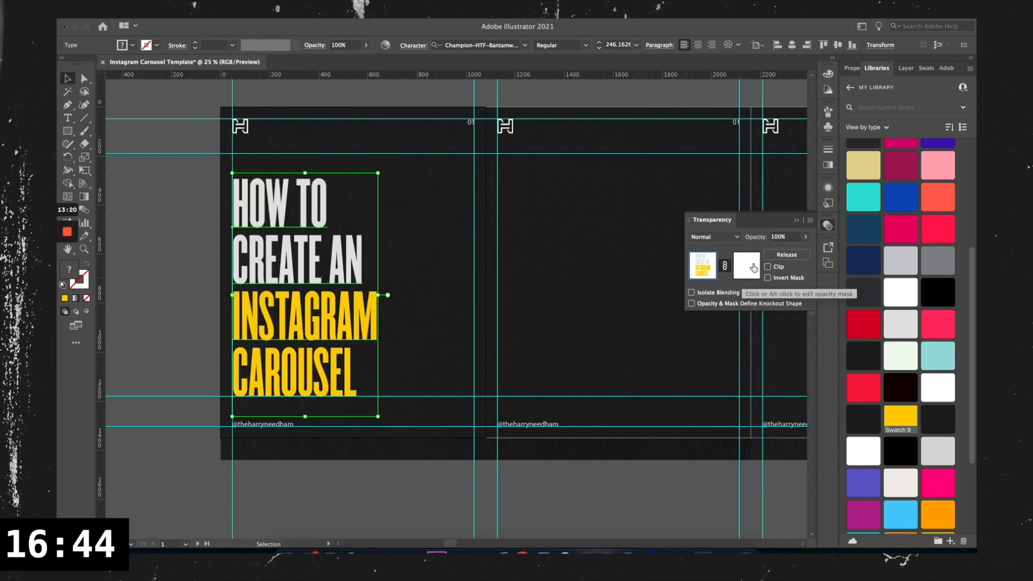
left_click(753, 268)
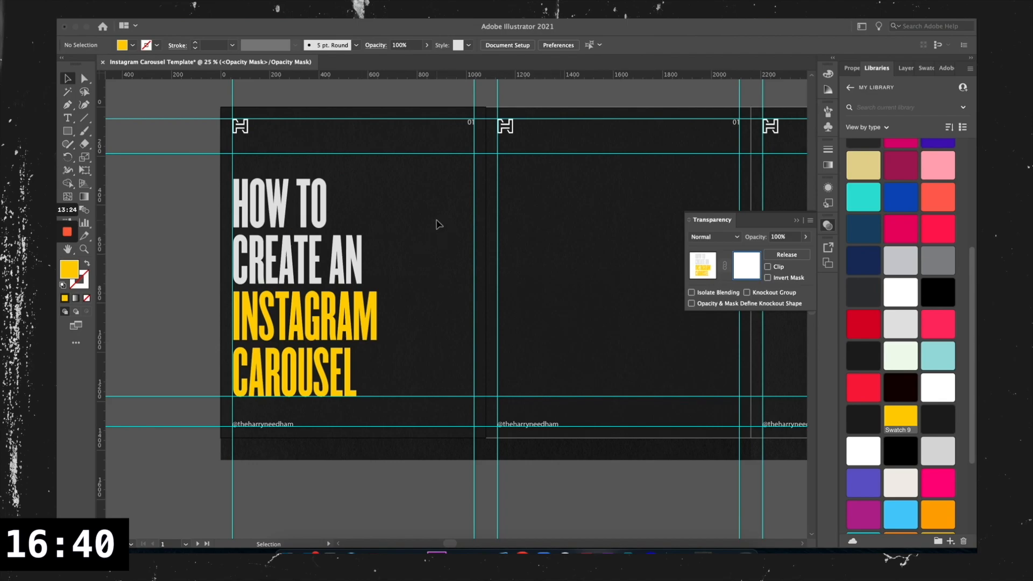
- Place the image 11.jpg from the Desktop inside the opacity mask, covering the headline on the first artboard
left_click(288, 553)
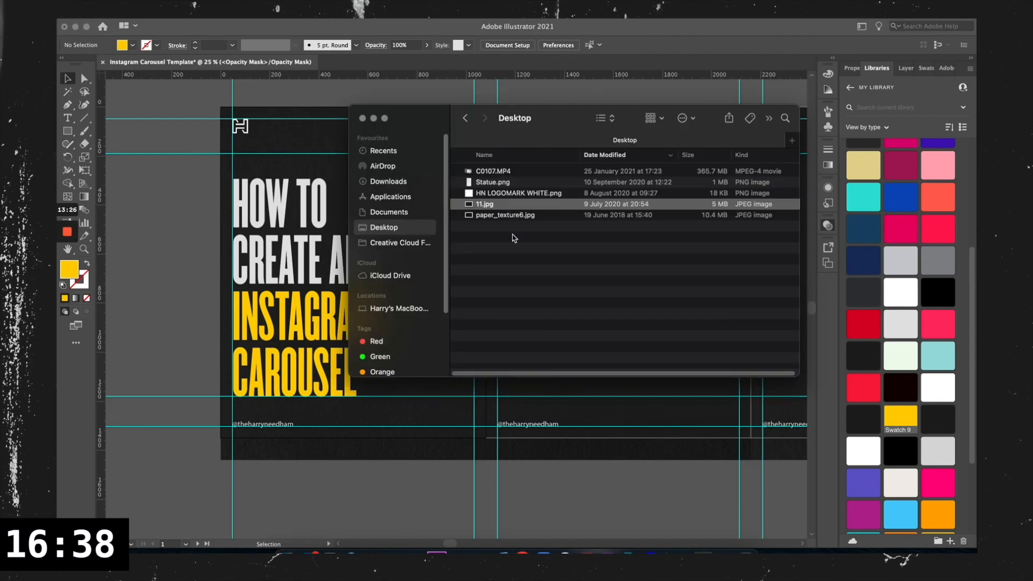
left_click_drag(500, 206, 313, 334)
left_click(316, 386)
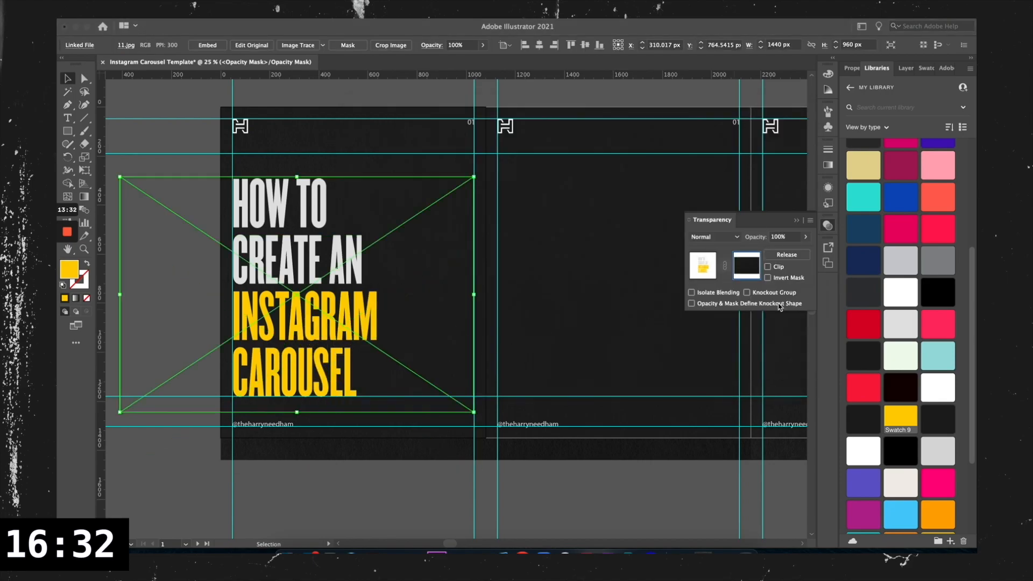
- Embed the image 11.jpg inside the headline's opacity mask and turn on Invert Mask
left_click(768, 278)
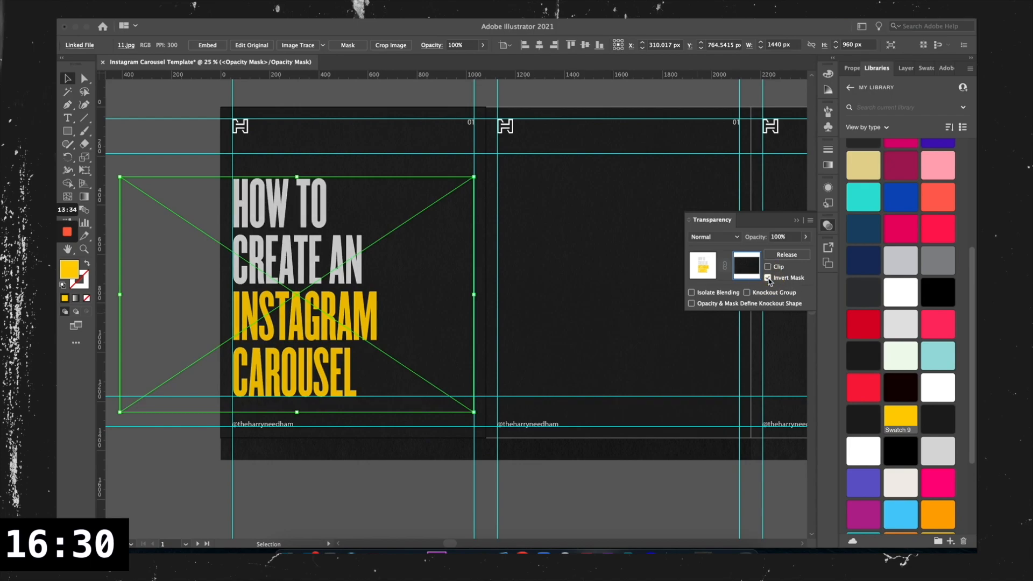
left_click(768, 278)
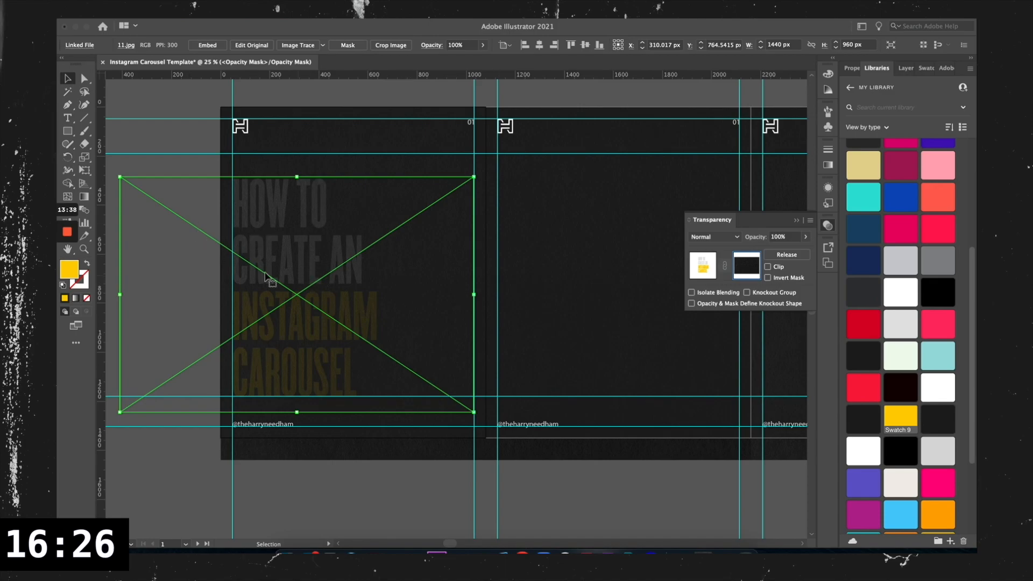
scroll(238, 275, "up", 4)
scroll(238, 274, "down", 2)
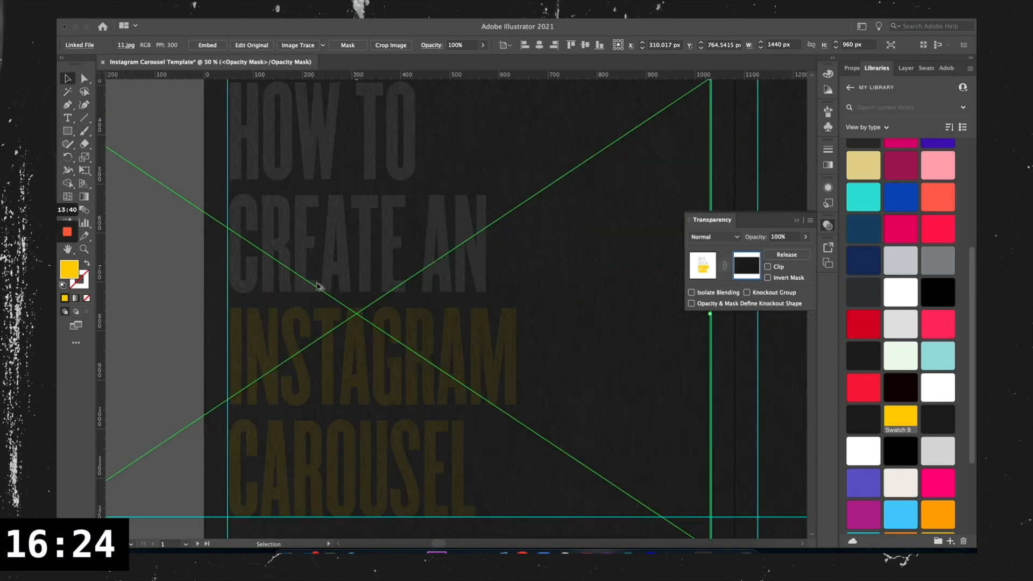
scroll(263, 279, "down", 2)
left_click(853, 68)
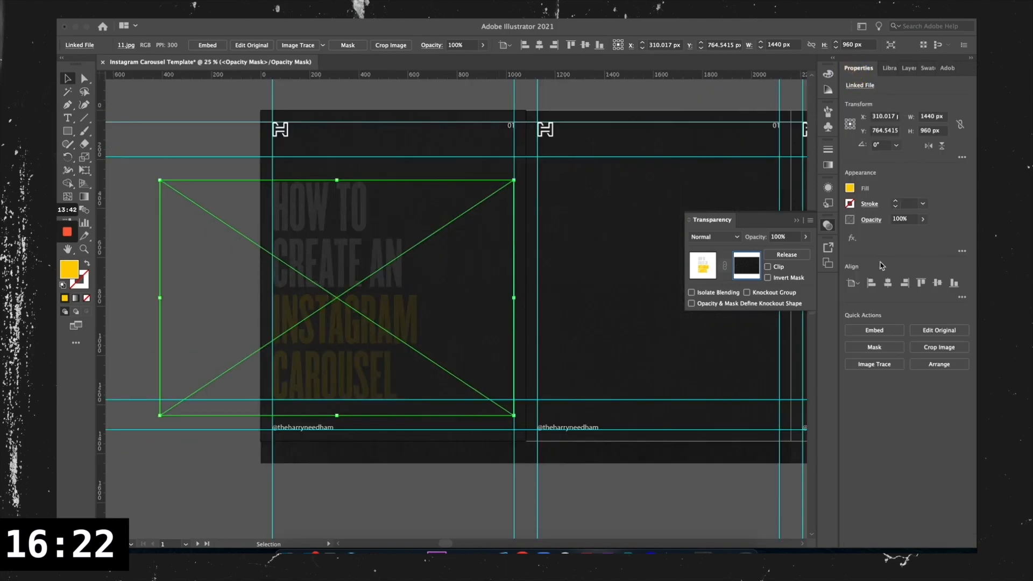
left_click(885, 331)
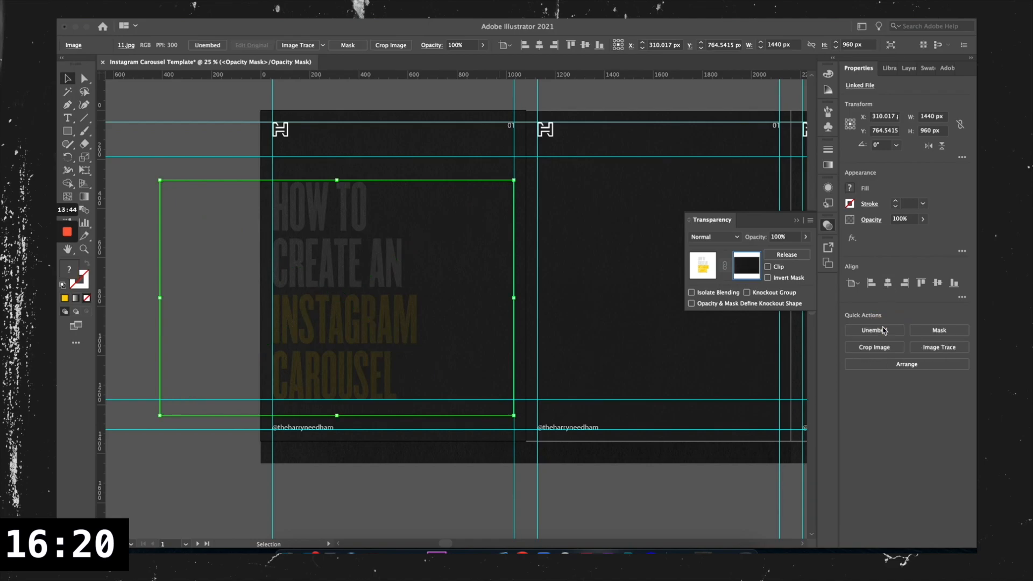
left_click(768, 278)
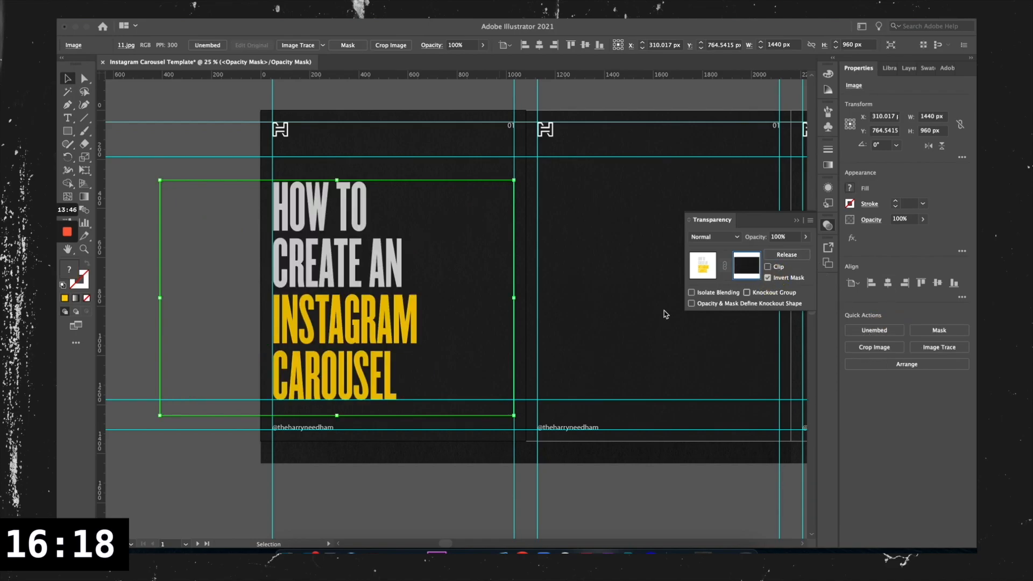
- Inspect the textured lettering, leave opacity mask editing for the headline artwork, close the Transparency settings and deselect everything
scroll(282, 334, "up", 2)
scroll(341, 327, "up", 2)
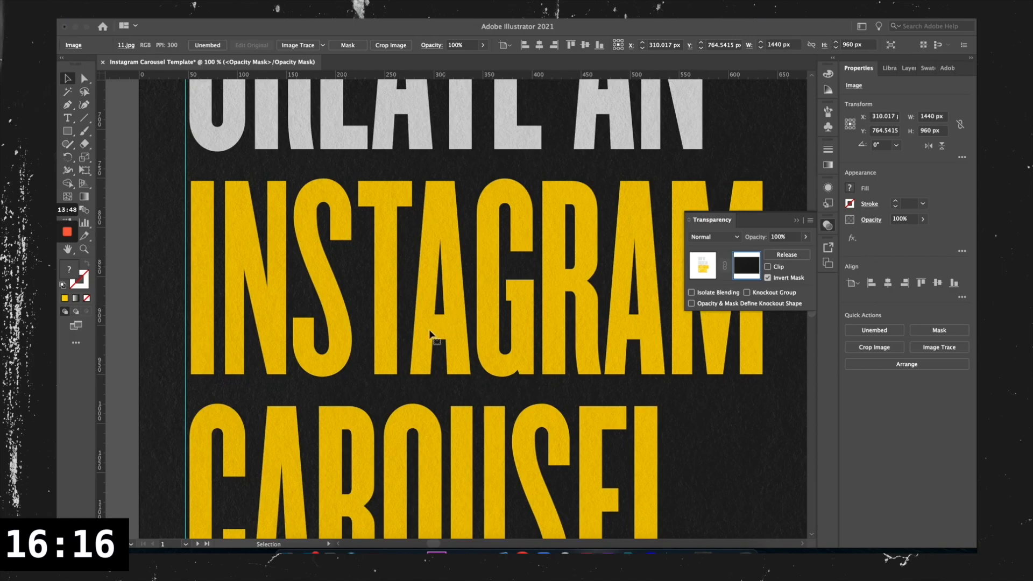
scroll(454, 320, "up", 2)
scroll(486, 294, "down", 3)
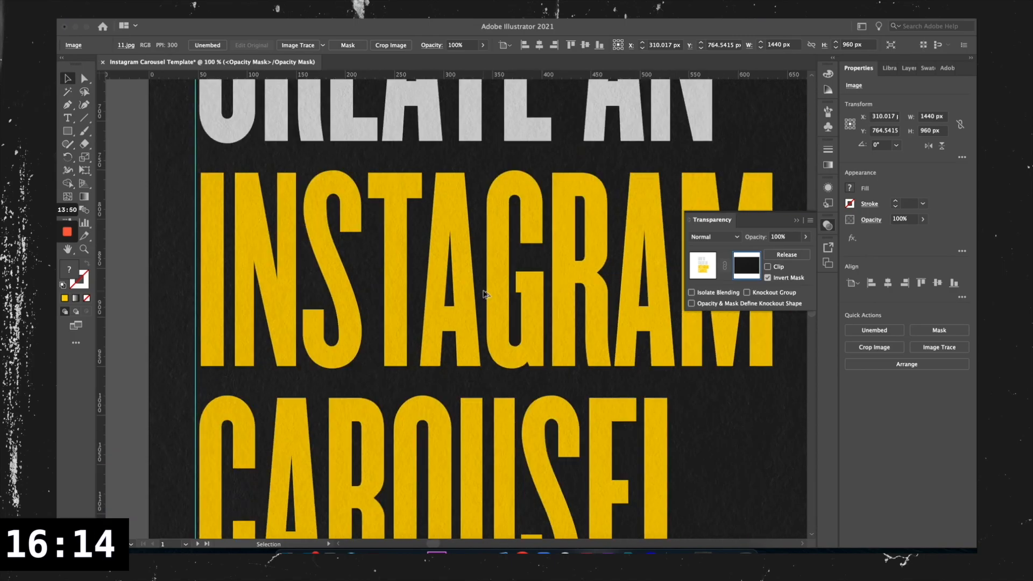
scroll(486, 293, "down", 2)
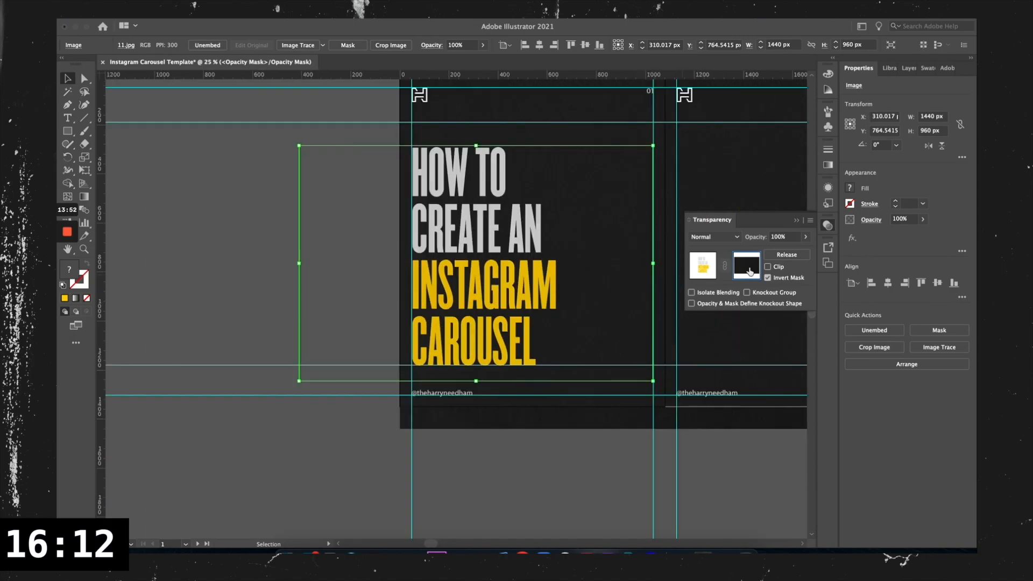
left_click(694, 265)
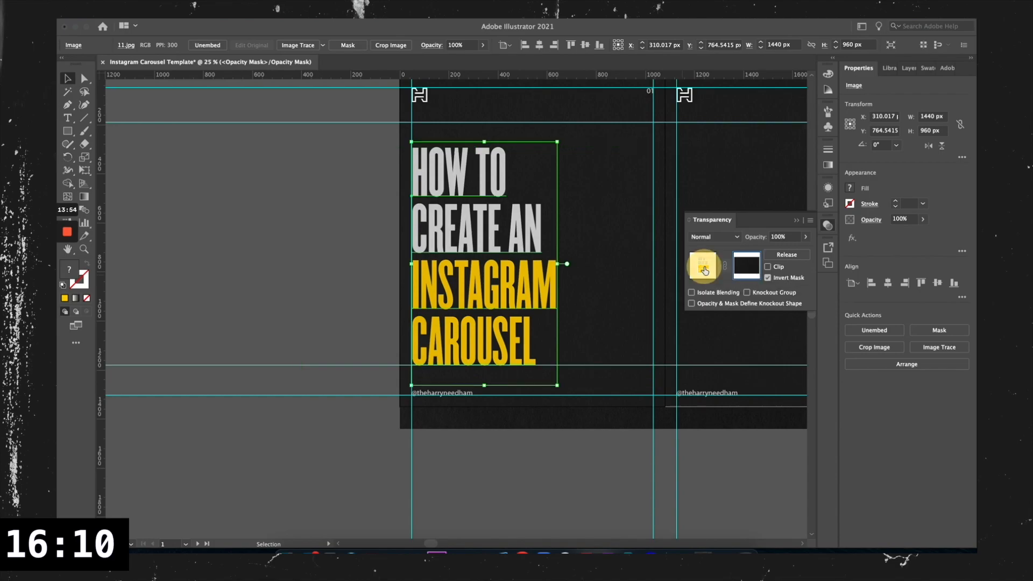
left_click(798, 222)
left_click(628, 201)
- Examine the textured headline against the first artboard's background and neighbouring slides
scroll(596, 290, "left", 3)
scroll(597, 291, "right", 4)
scroll(596, 291, "down", 1, "alt")
scroll(485, 275, "right", 1)
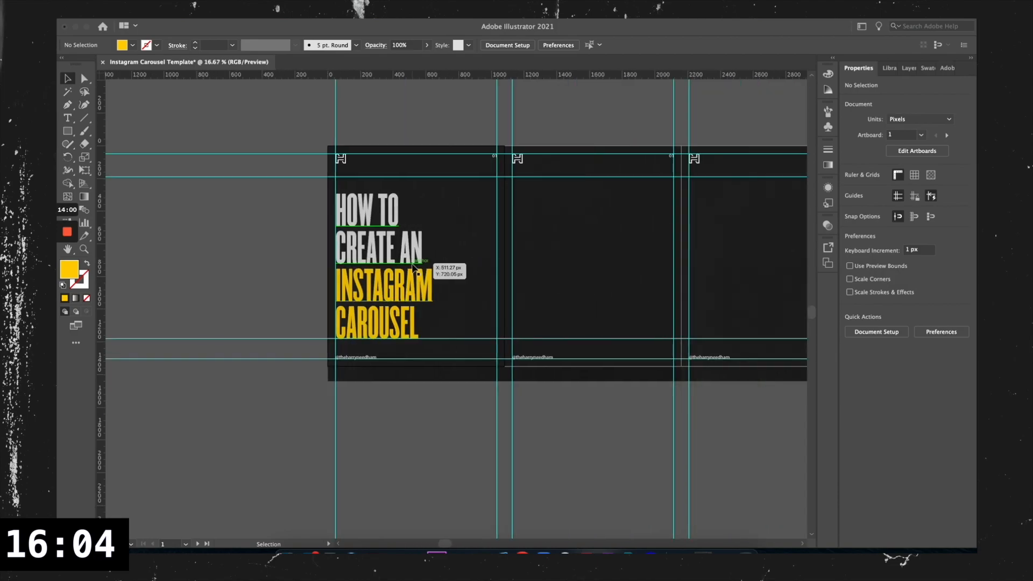
scroll(492, 283, "up", 2)
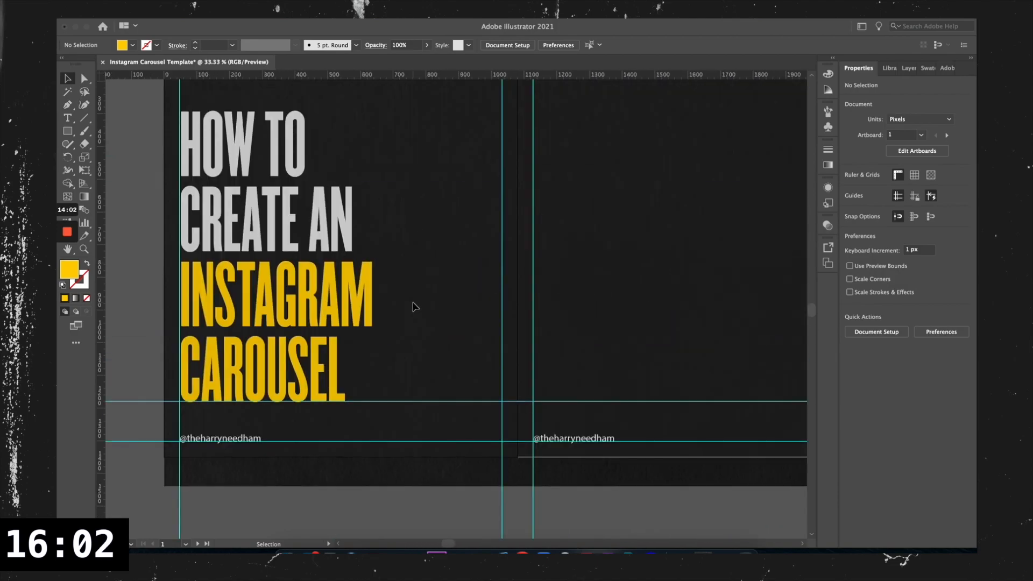
scroll(414, 307, "down", 2)
scroll(374, 280, "up", 2)
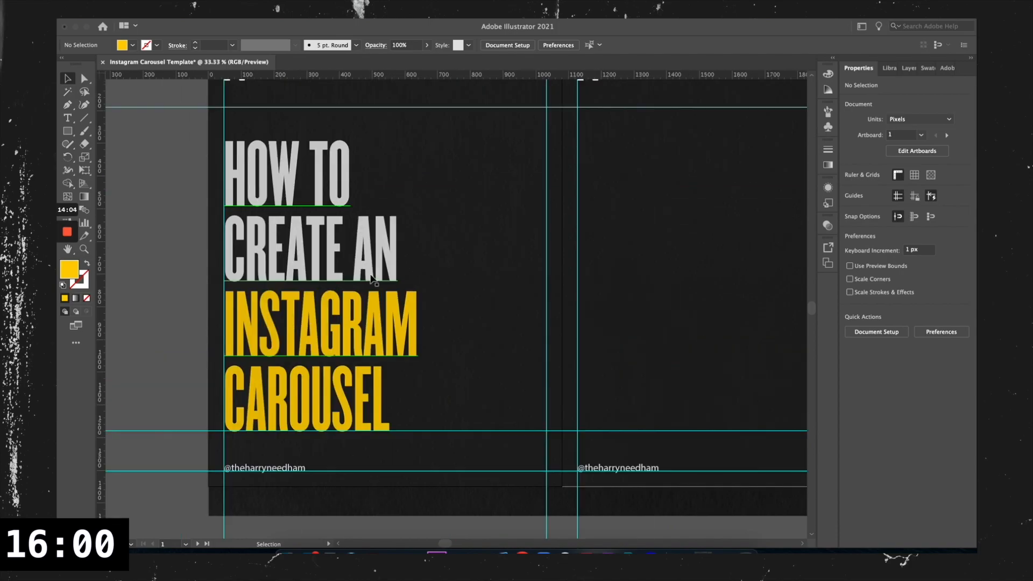
scroll(373, 277, "down", 2)
scroll(411, 385, "right", 1)
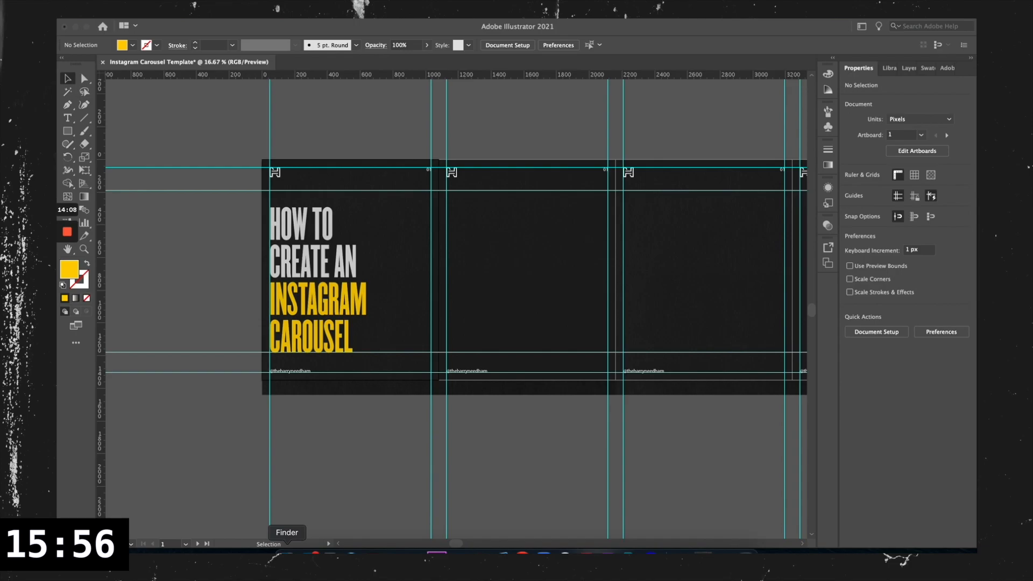
- Place Statue.png from Finder beside the headline, about 604 by 1276 px, overlapping the first and second artboards, and embed it
left_click(287, 553)
left_click(511, 186)
left_click_drag(511, 186, 412, 327)
left_click(397, 479)
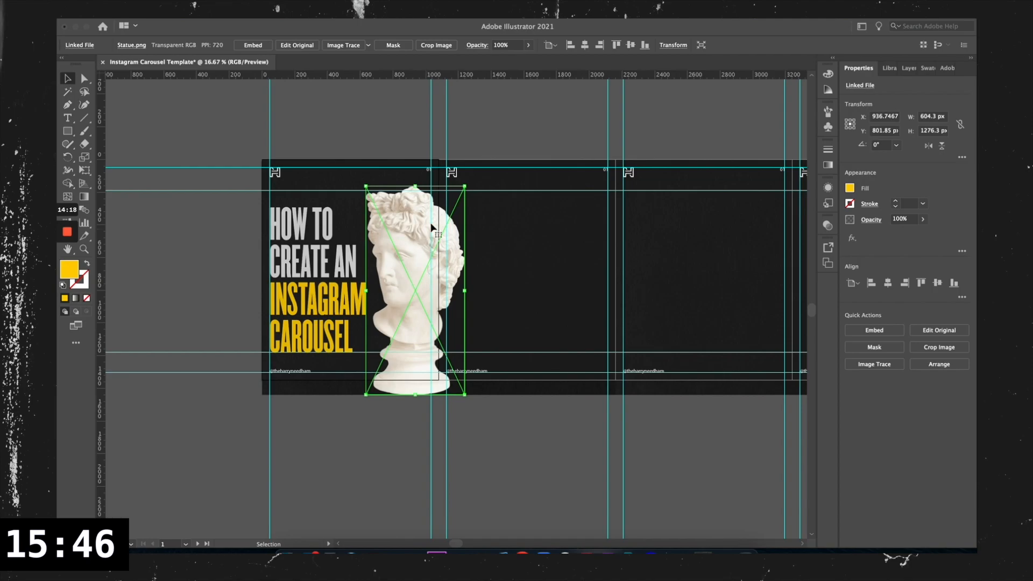
left_click(874, 329)
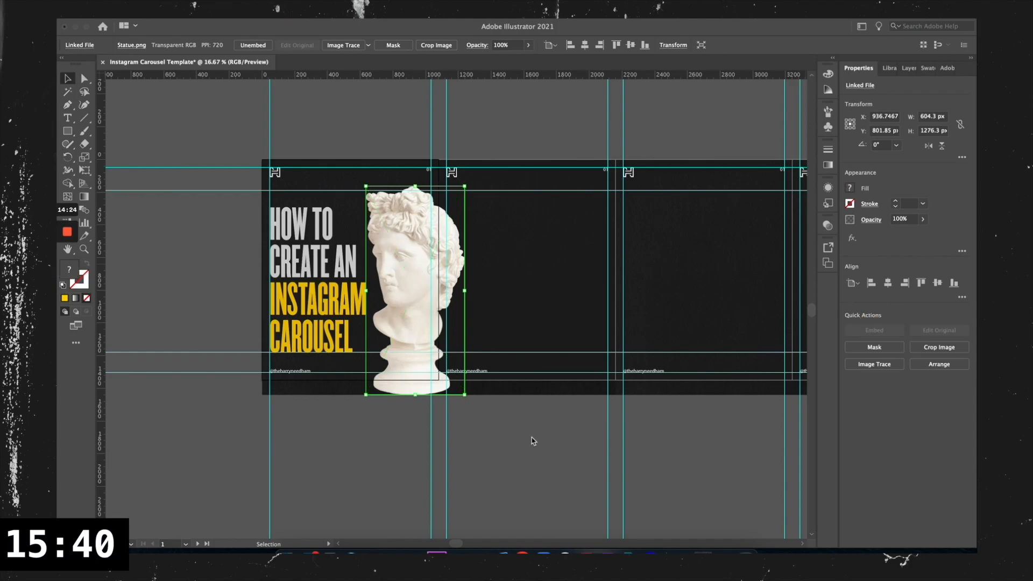
- Check which layer holds the statue image, and deselect the statue
scroll(412, 279, "up", 1)
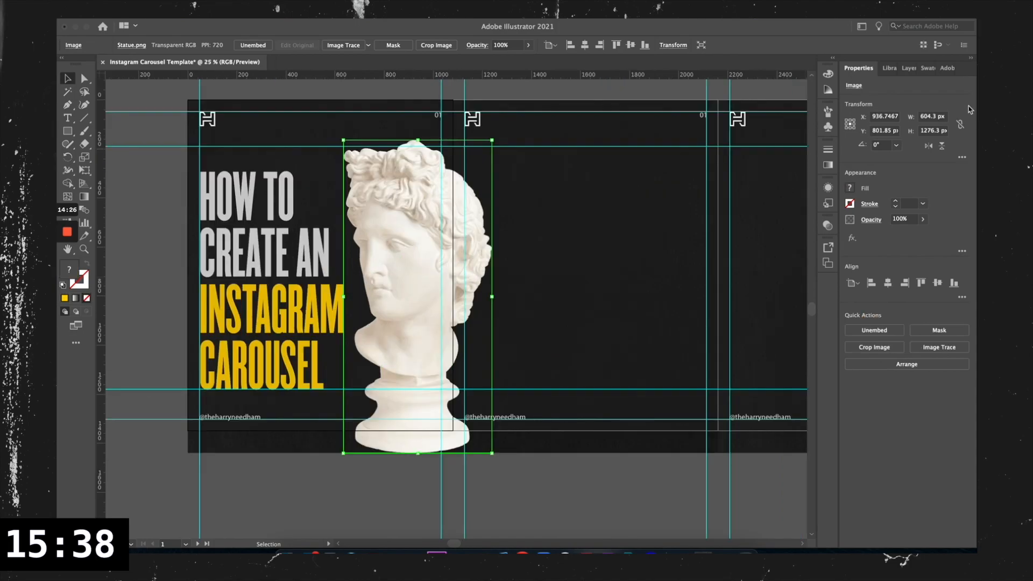
left_click(909, 67)
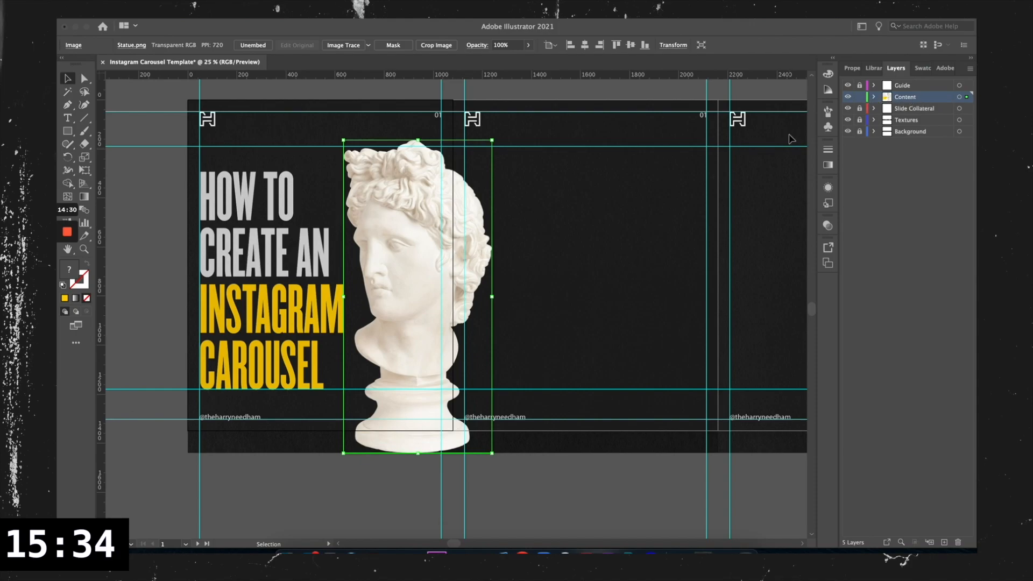
left_click(598, 236)
scroll(502, 269, "right", 1)
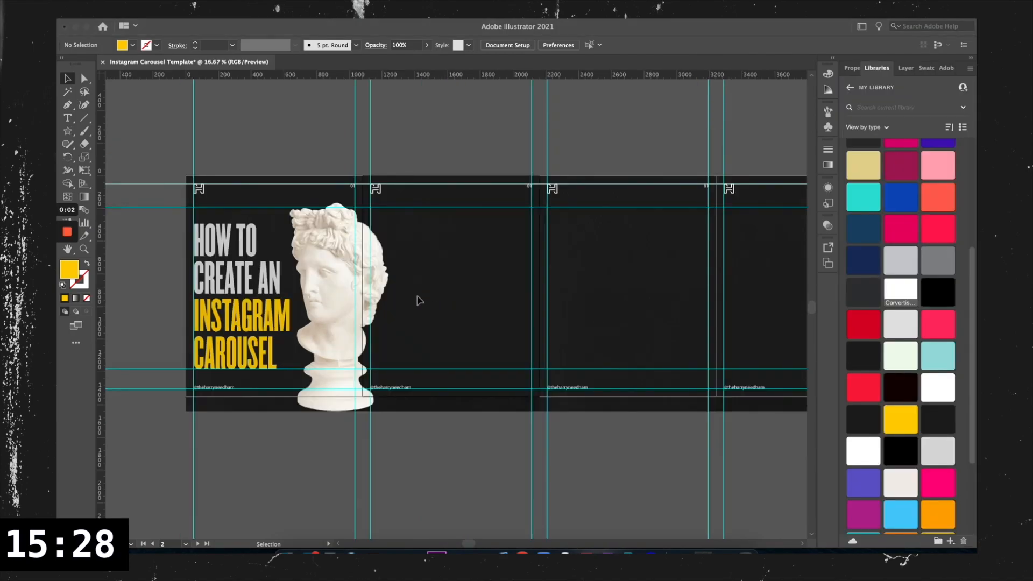
- Select the statue image, switch to the browser and view the Unsplash and Freepik home pages as image sources
left_click(335, 300)
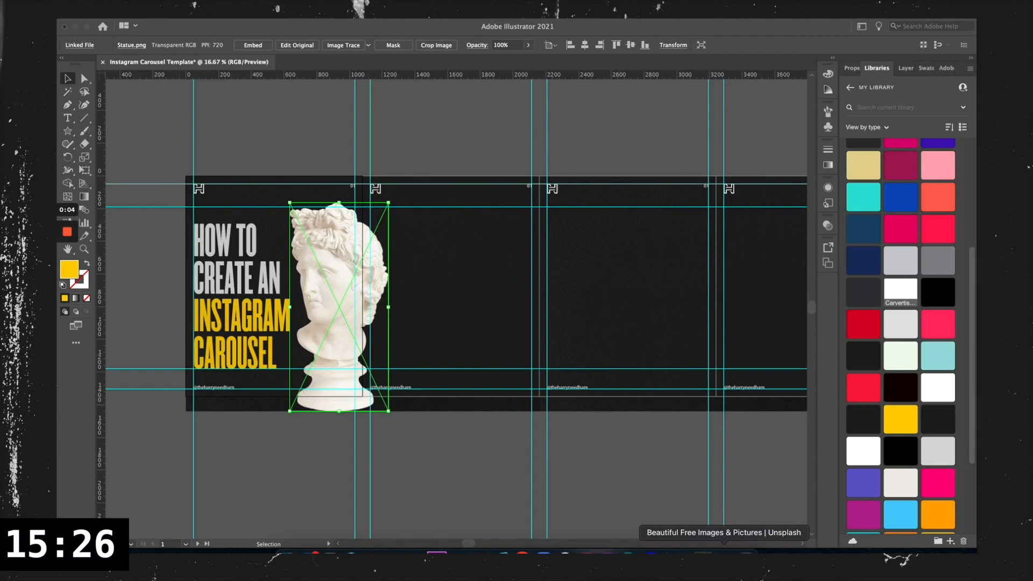
left_click(724, 551)
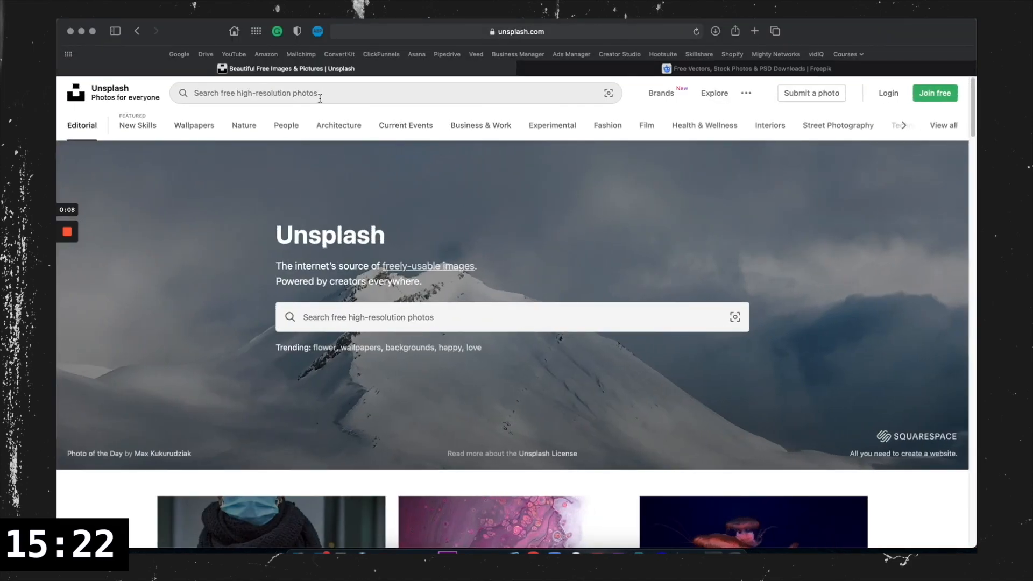
left_click(716, 73)
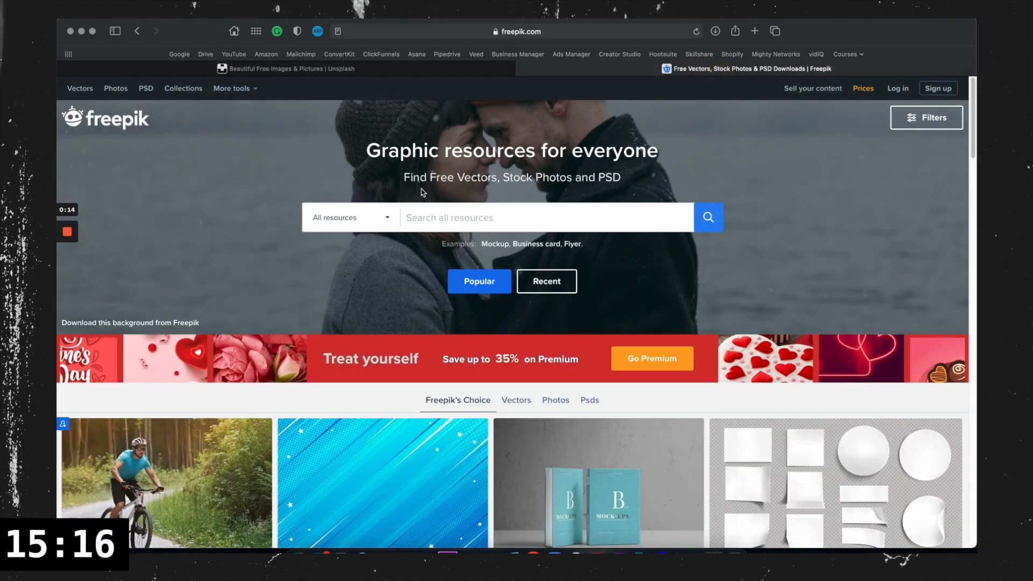
- Search Unsplash for "texture" and browse the photos for a suitable background texture
left_click(359, 70)
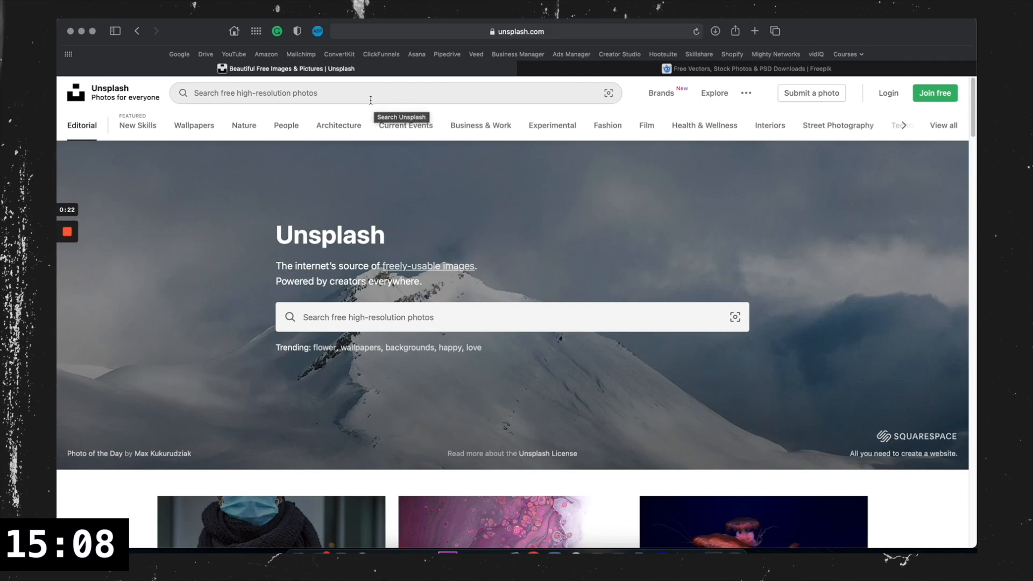
left_click(370, 97)
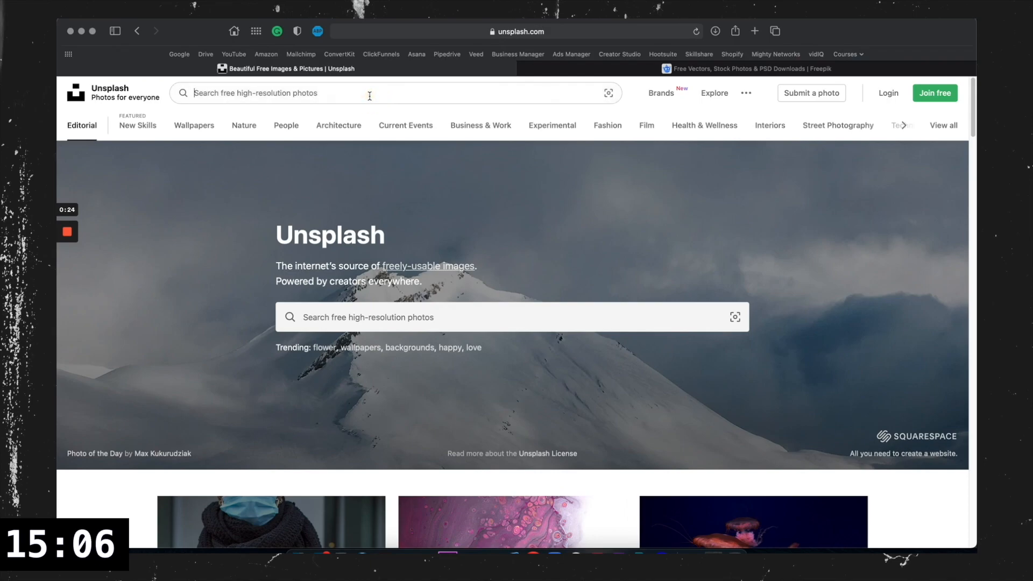
type("texture")
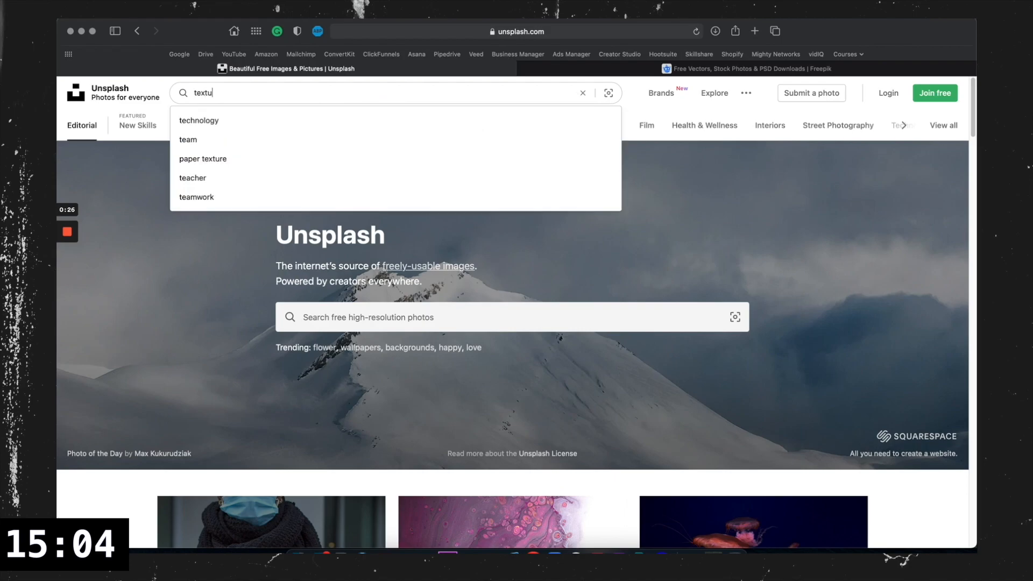
key("Return")
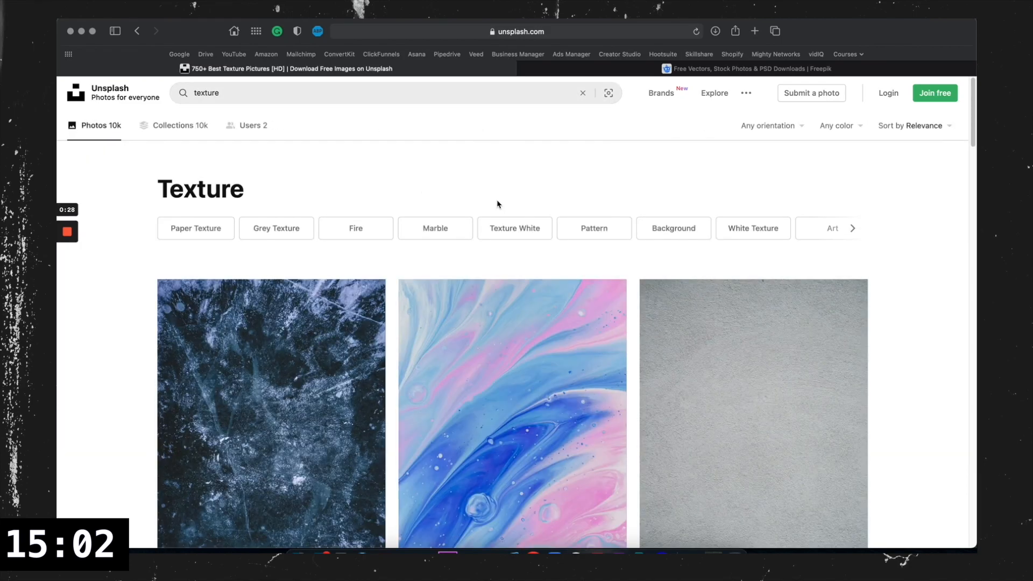
scroll(718, 326, "down", 2)
scroll(718, 327, "down", 8)
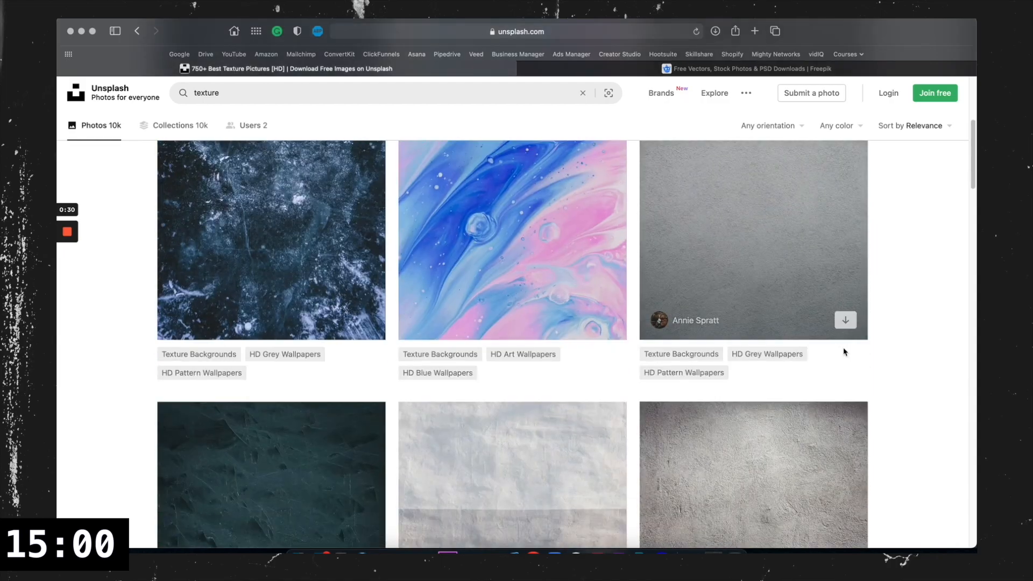
scroll(897, 359, "down", 1)
scroll(897, 359, "up", 1)
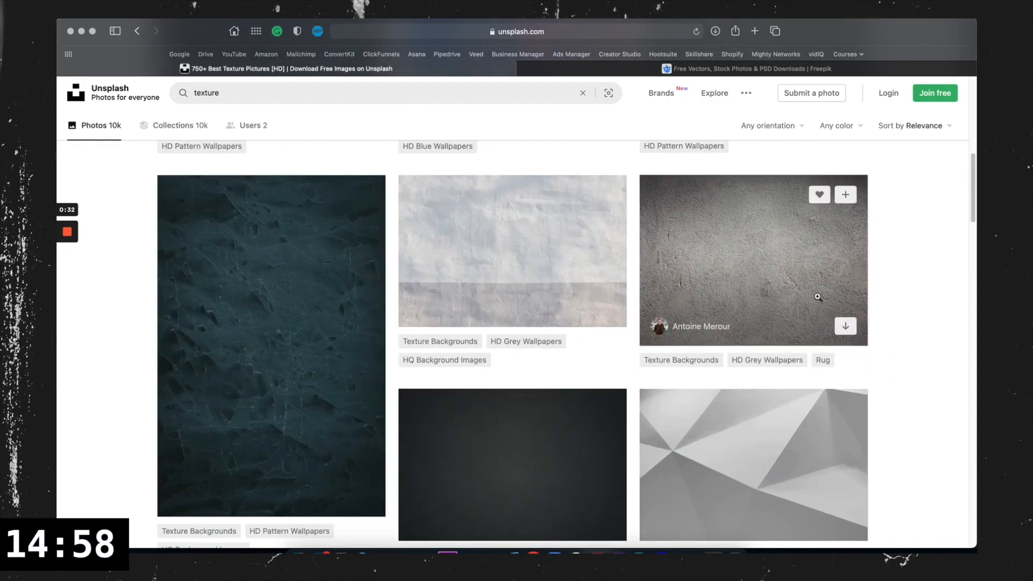
- Download the grey rough plaster texture photo for free, returning to the texture results and dismissing the attribution notice
left_click(816, 284)
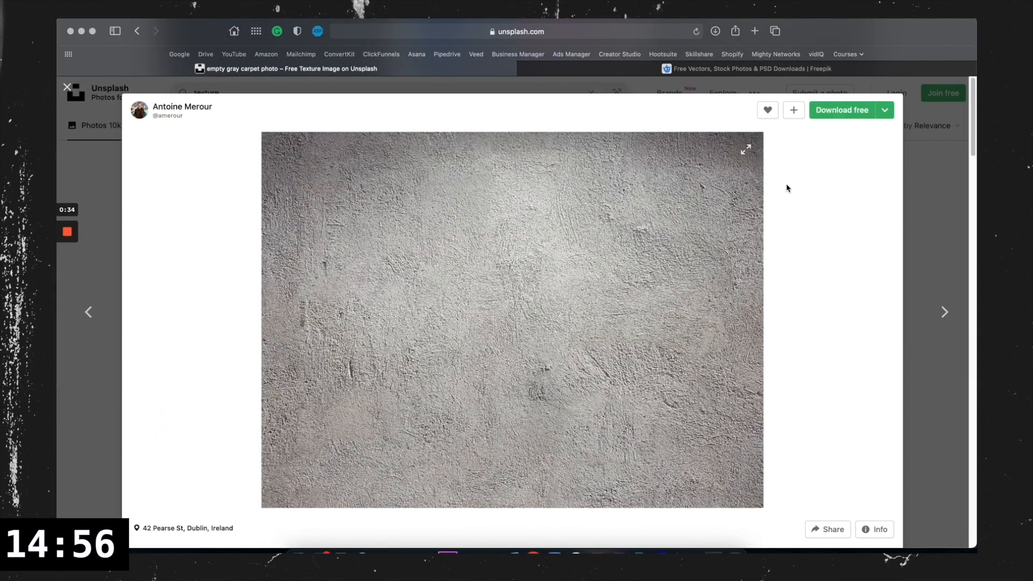
left_click(844, 111)
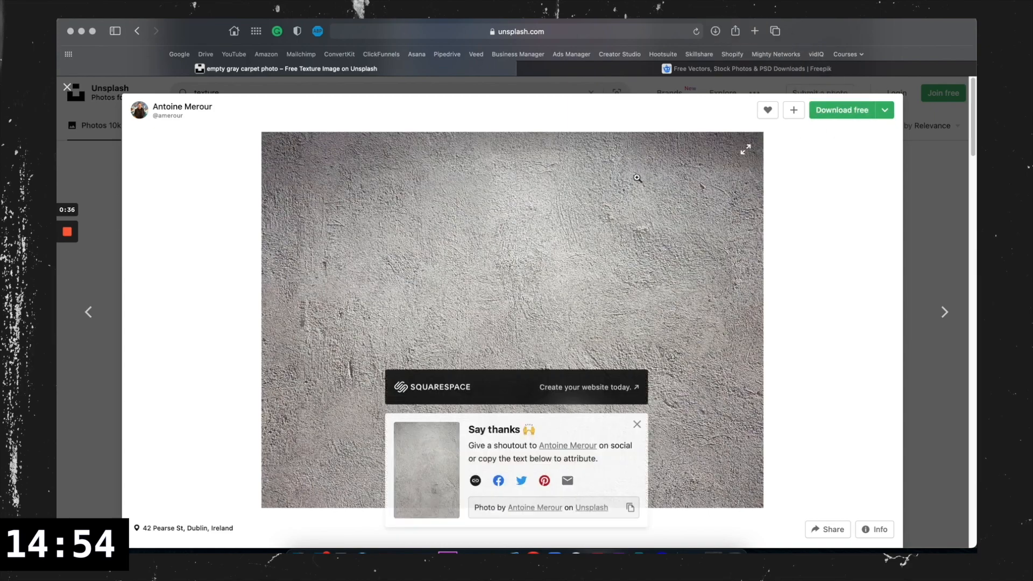
left_click(98, 386)
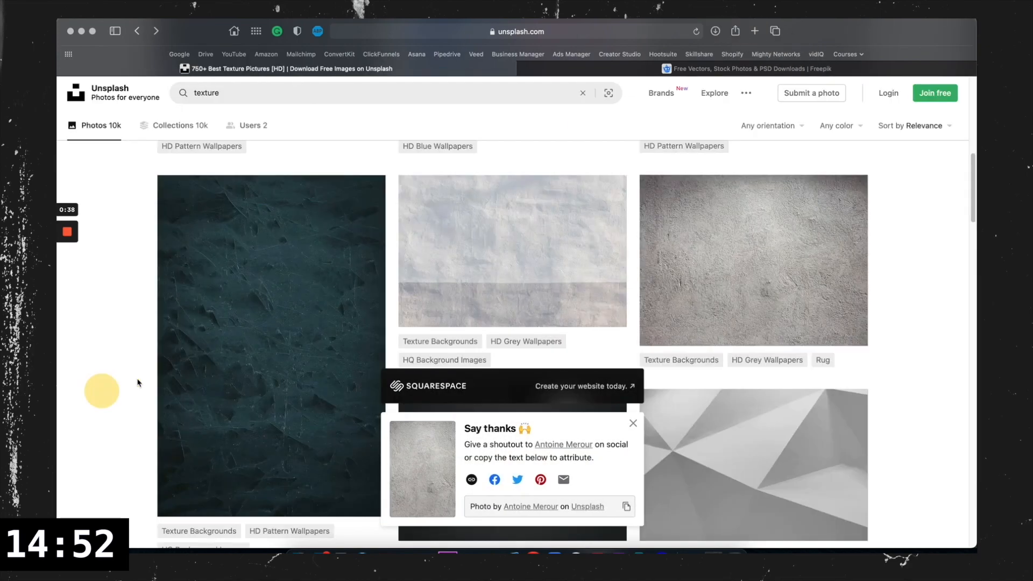
left_click(633, 423)
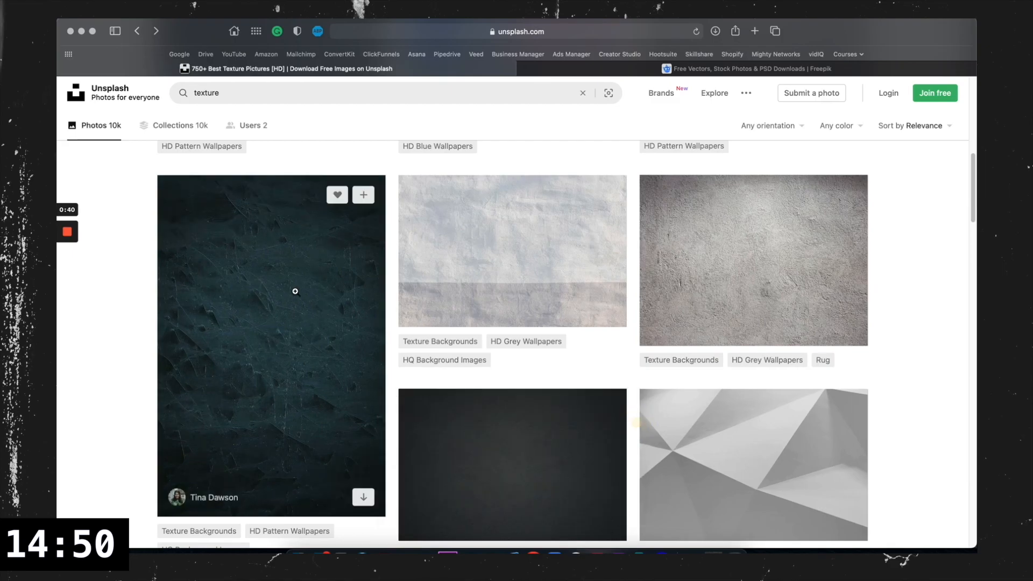
- Search Unsplash for "happy person" and browse the resulting photos
scroll(298, 290, "up", 10)
double_click(224, 92)
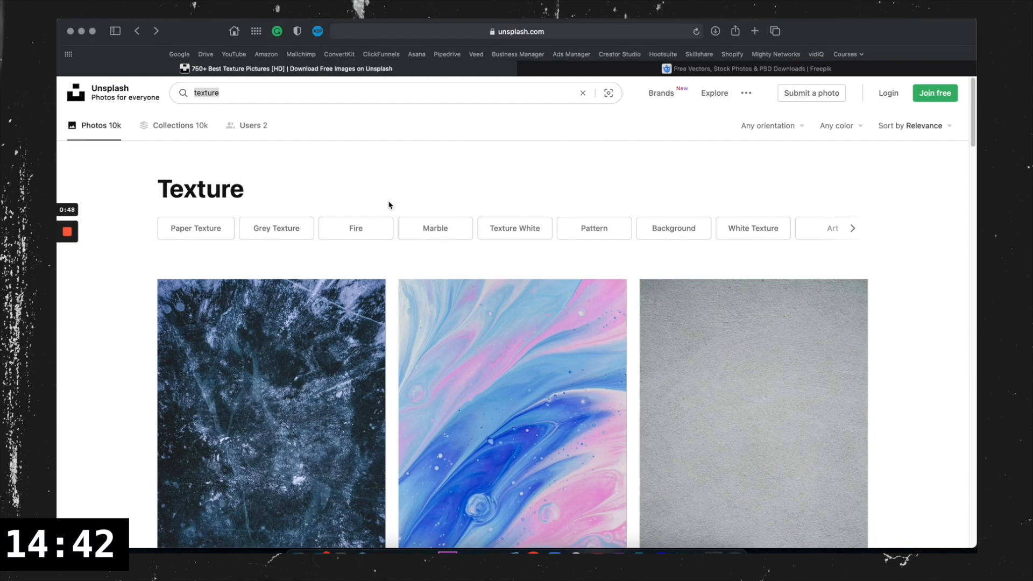
type("happy ")
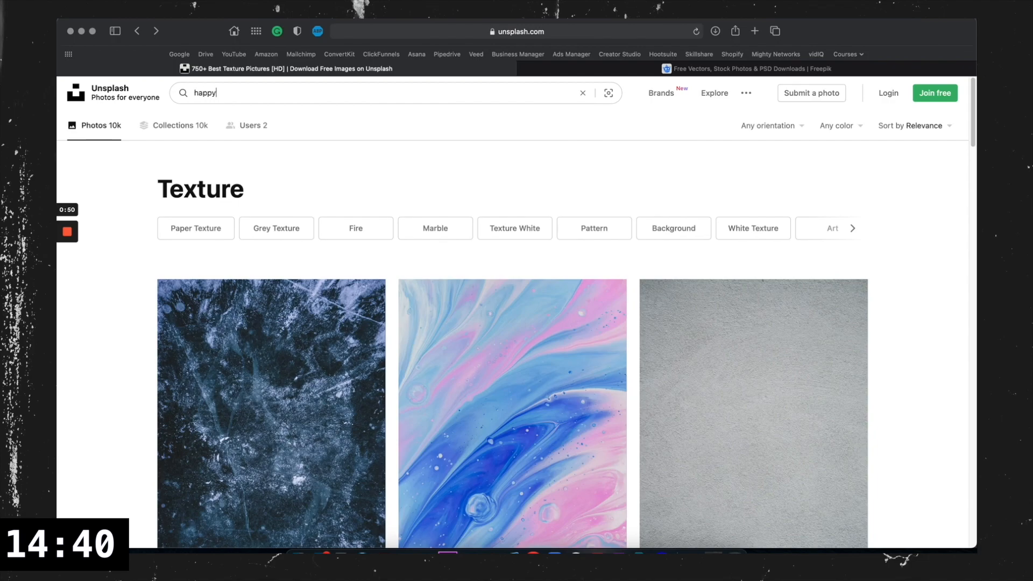
type("perso")
key("Return")
scroll(530, 151, "down", 6)
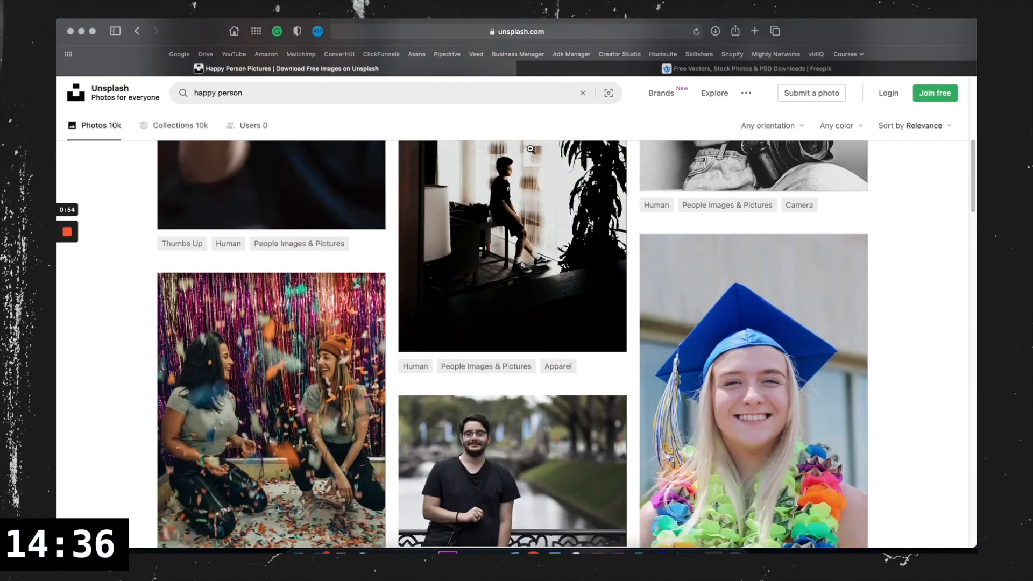
- Browse the "happy person" results, view the photo of the laughing woman in a yellow shirt, and return to the results
scroll(531, 149, "down", 8)
scroll(532, 155, "down", 6)
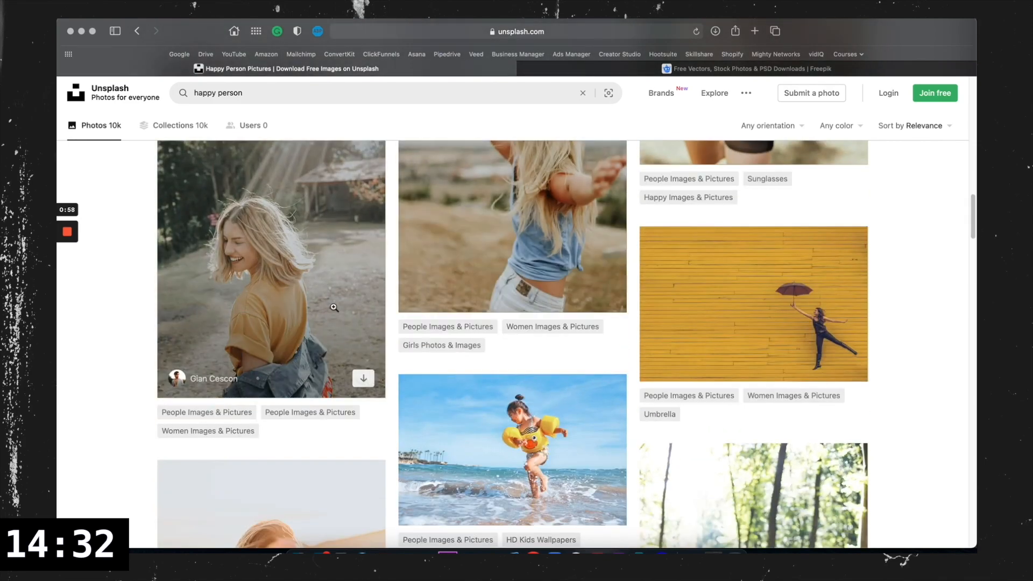
scroll(314, 300, "down", 4)
scroll(312, 308, "up", 4)
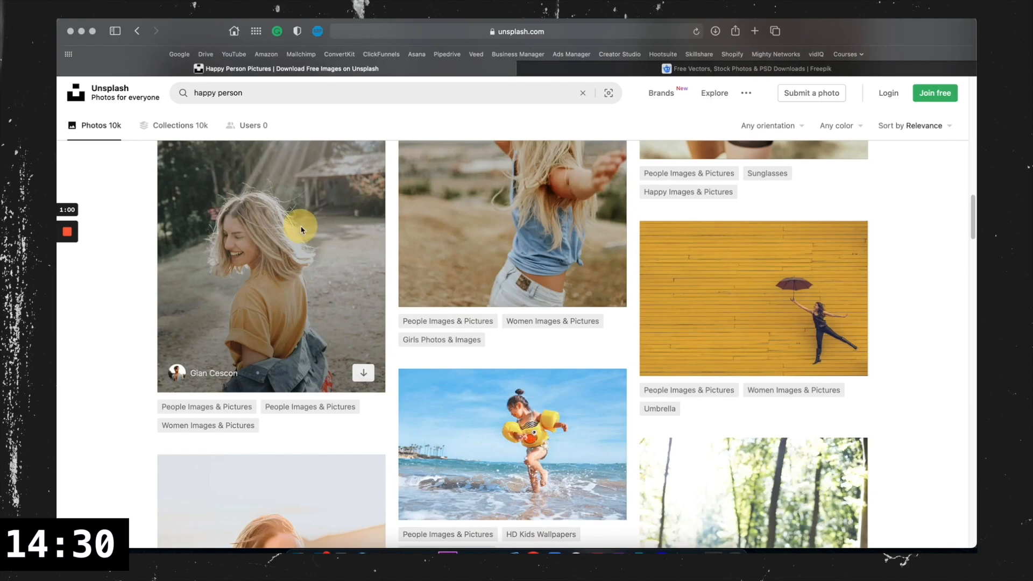
left_click(312, 308)
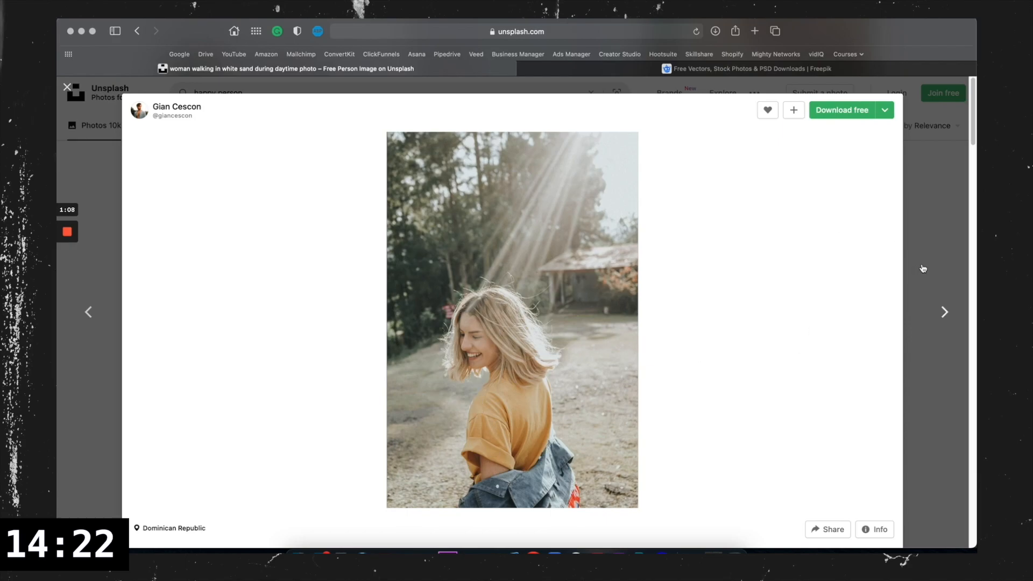
left_click(943, 251)
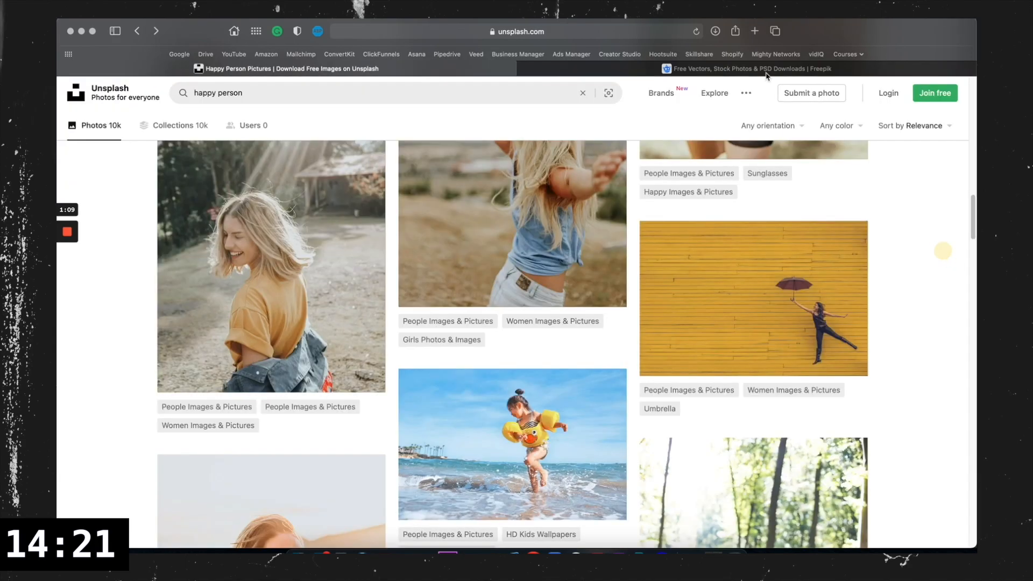
- Search Google for "remove background" in a new browser tab and open the remove.bg site
left_click(756, 32)
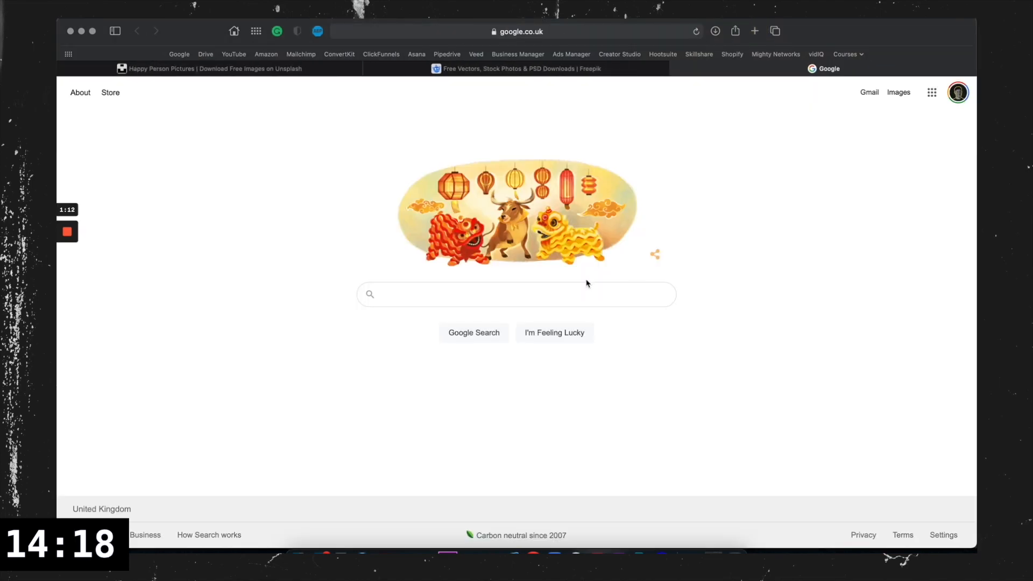
type("remove n")
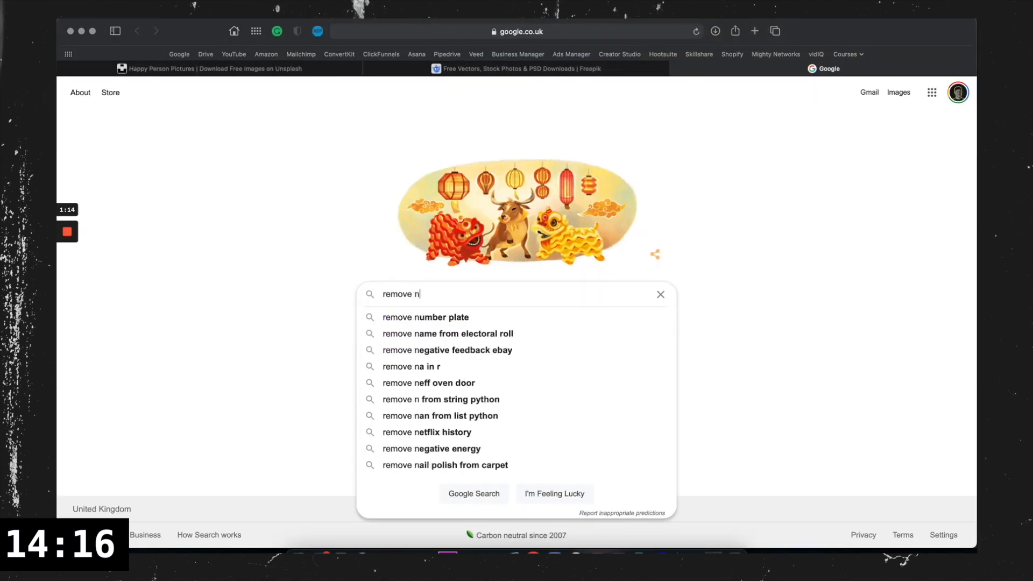
key("BackSpace")
type("back")
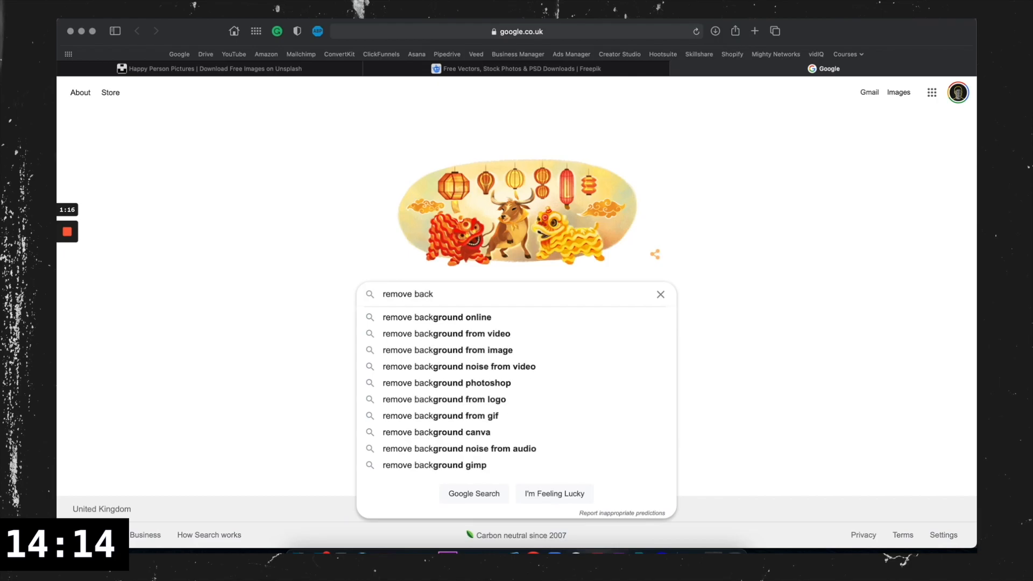
type("ground")
key("Return")
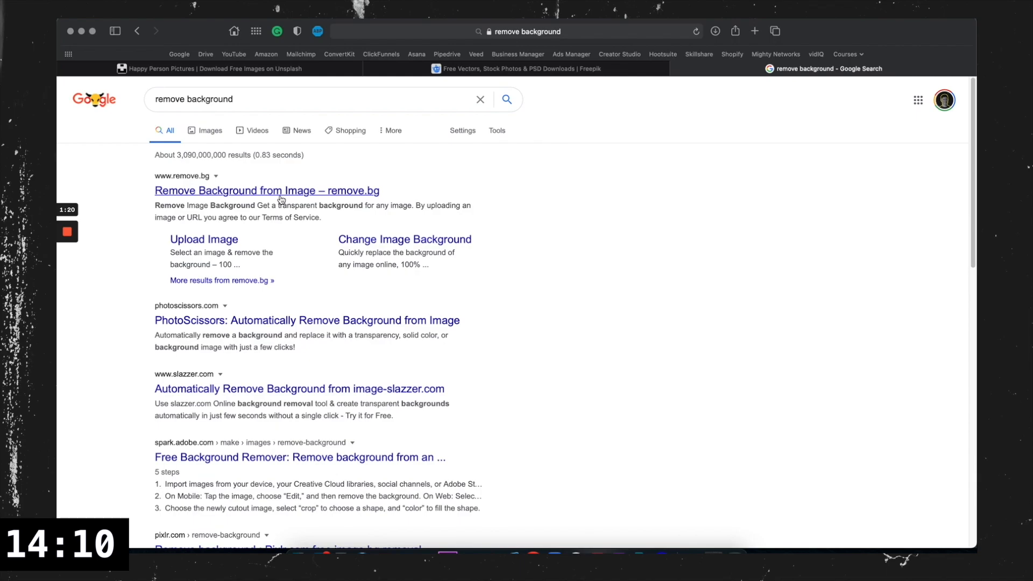
left_click(272, 192)
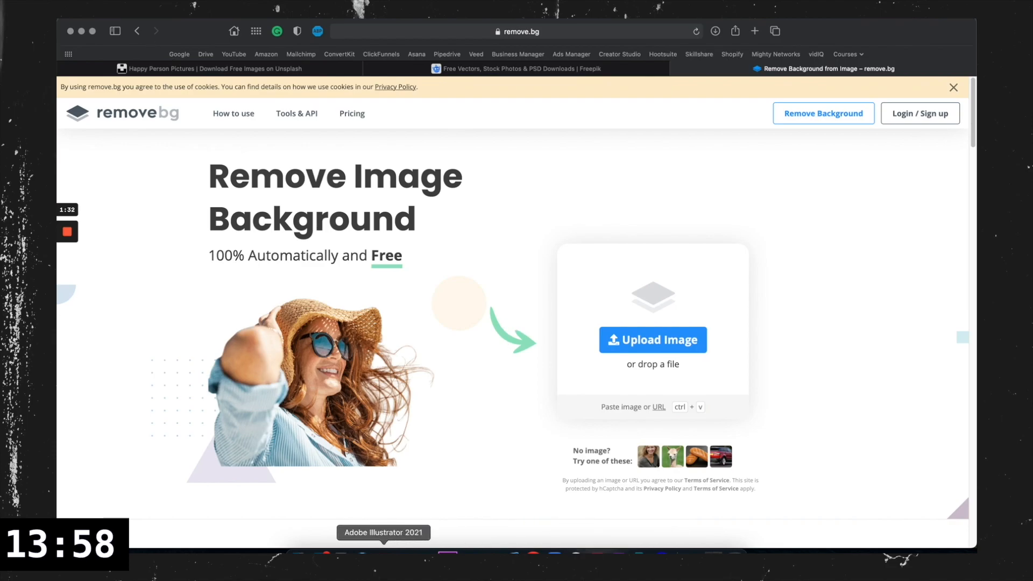
- Switch to Illustrator and add an area text box with placeholder text on the second slide, sized at 50 pt
left_click(384, 551)
left_click(427, 450)
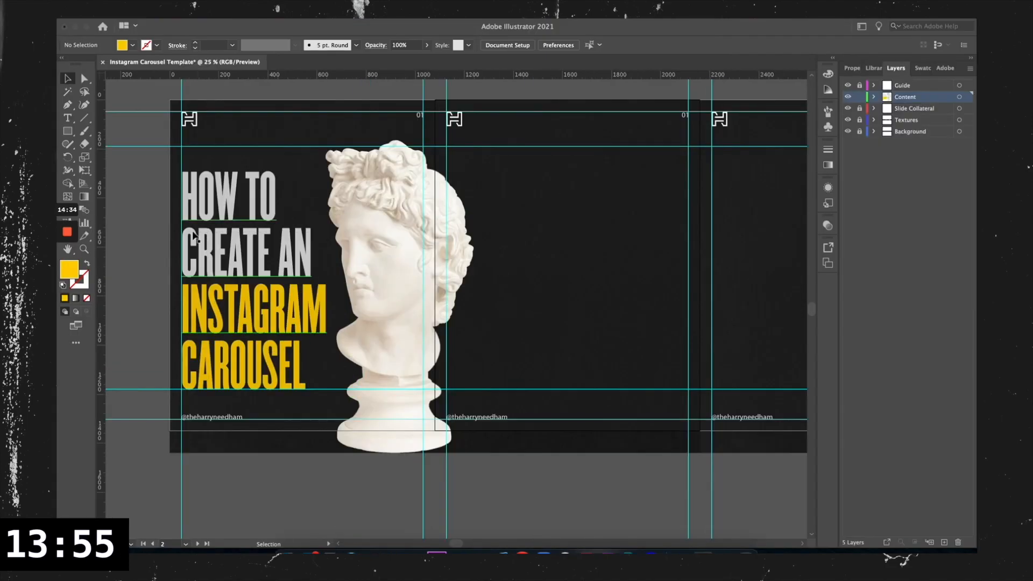
left_click(68, 118)
scroll(388, 232, "right", 1)
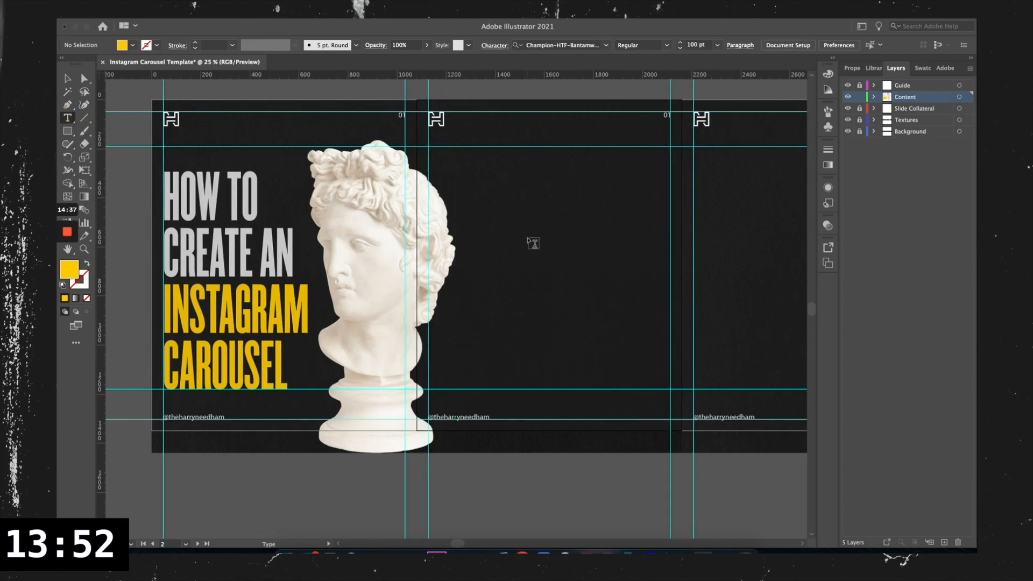
left_click_drag(536, 227, 662, 297)
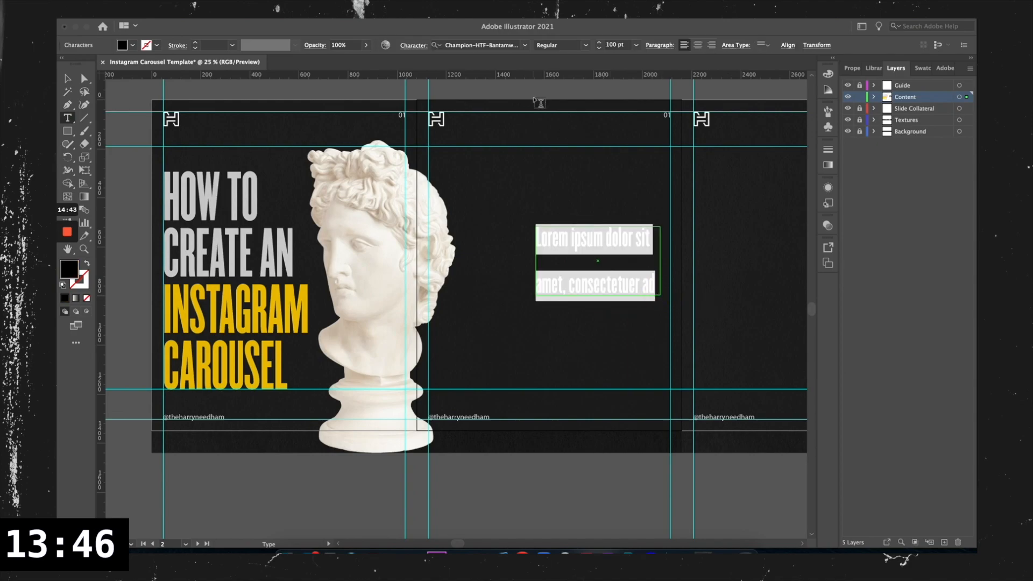
left_click(624, 45)
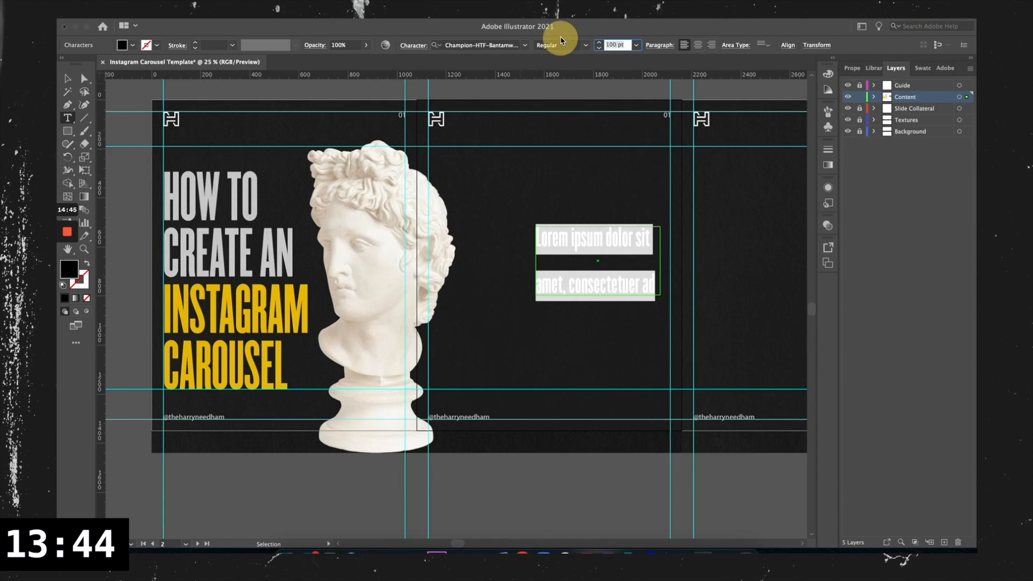
key("Return")
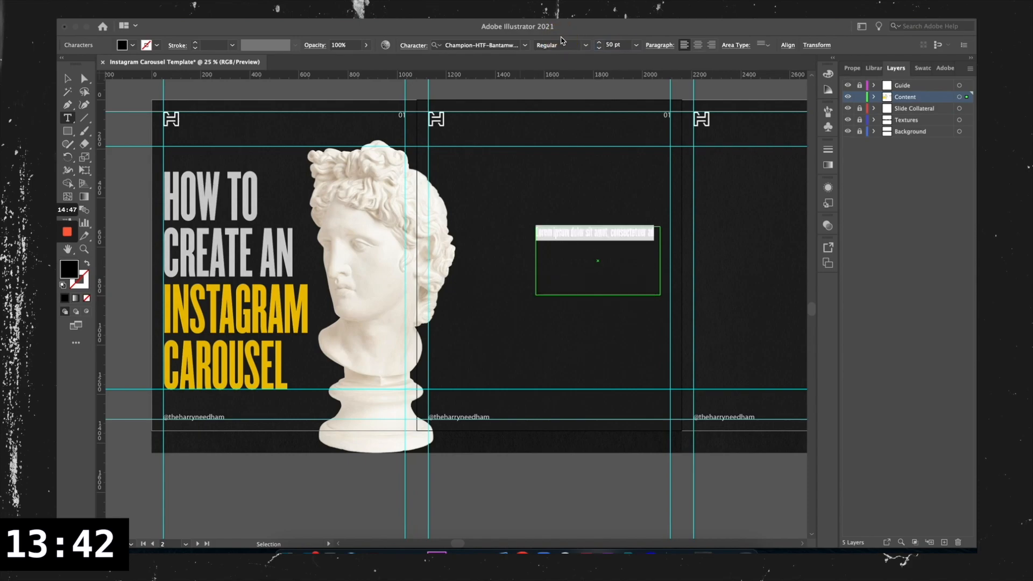
- Set the placeholder text's font to Helvetica Regular
left_click(485, 46)
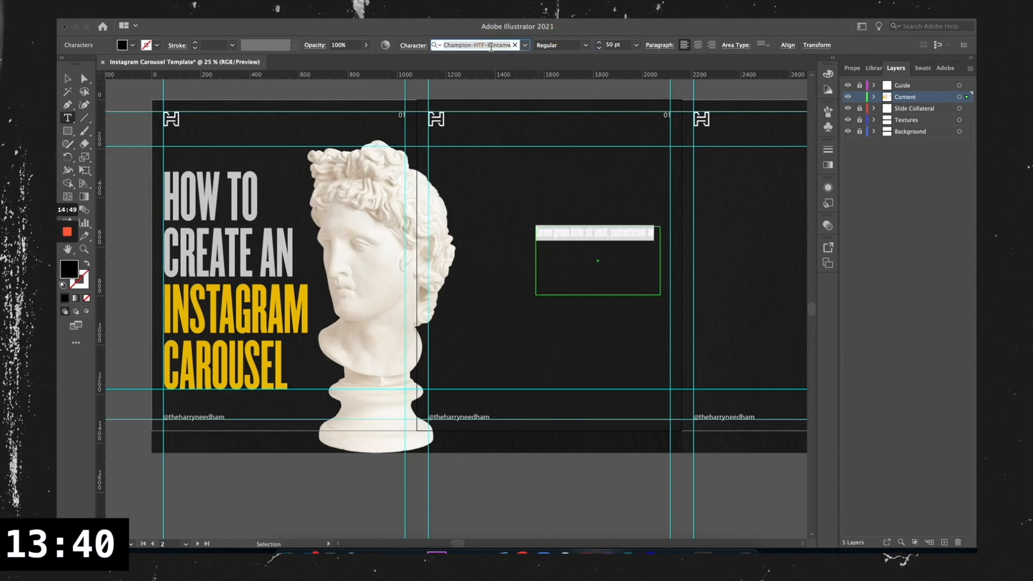
type("helvetic")
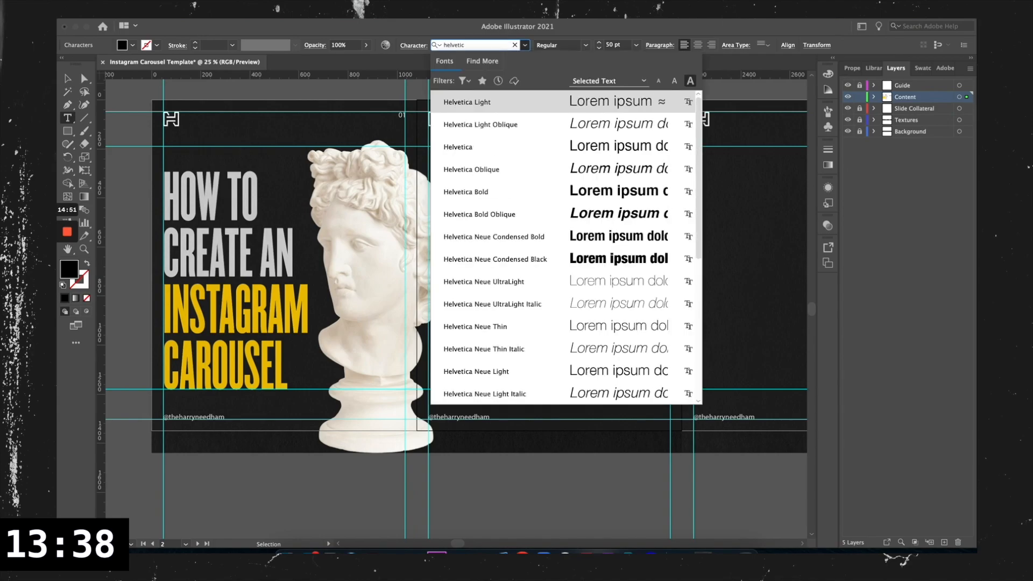
type("a")
left_click(506, 157)
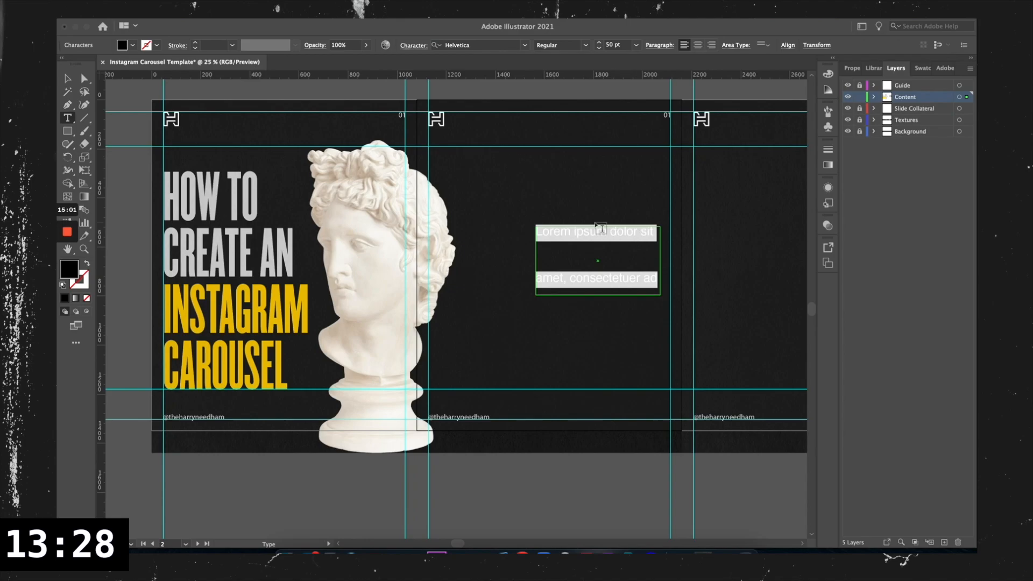
- Tighten the placeholder text's leading to about the font size and colour the text with the light grey library swatch
left_click(412, 46)
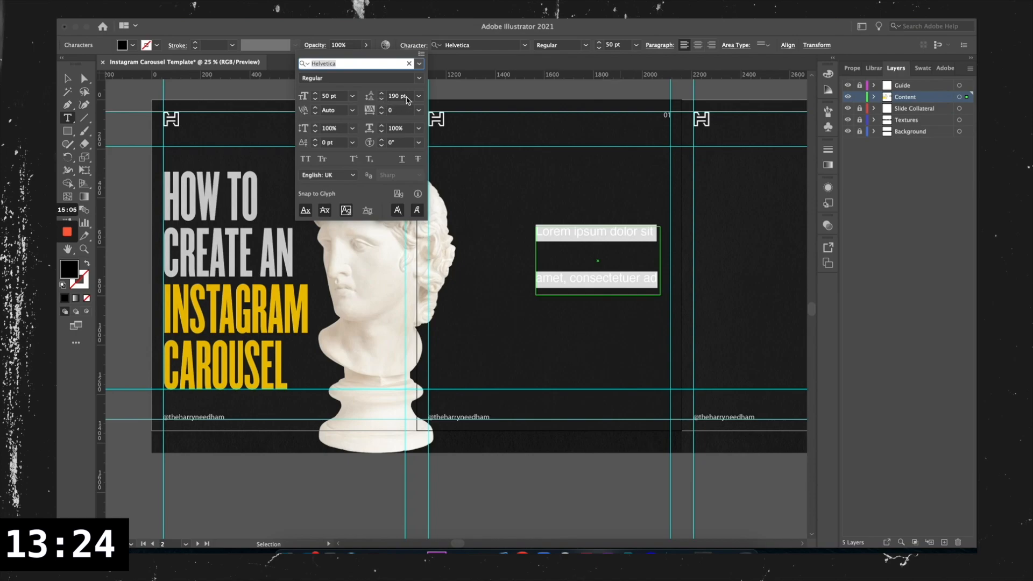
left_click(407, 100)
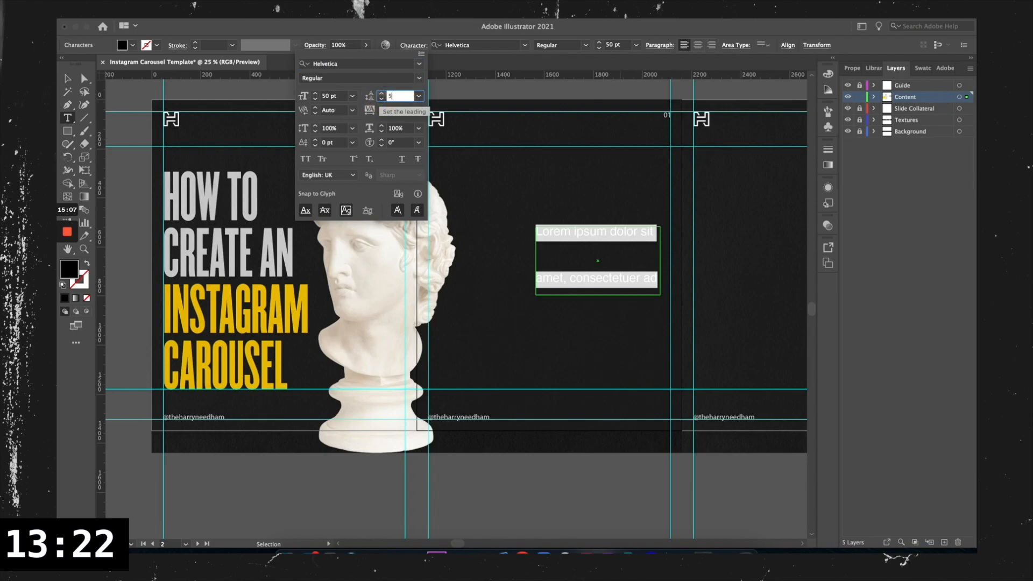
key("Return")
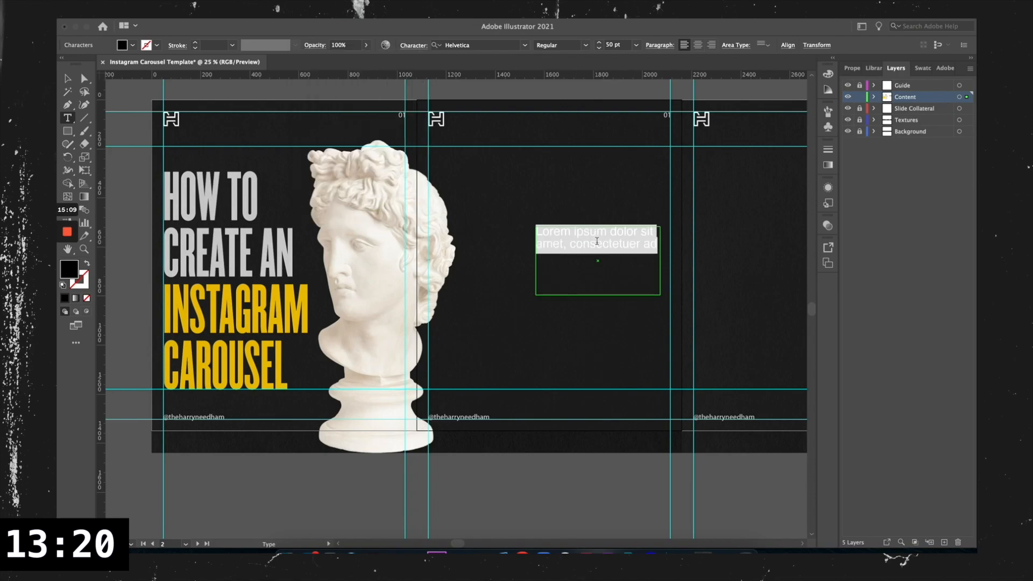
left_click(873, 68)
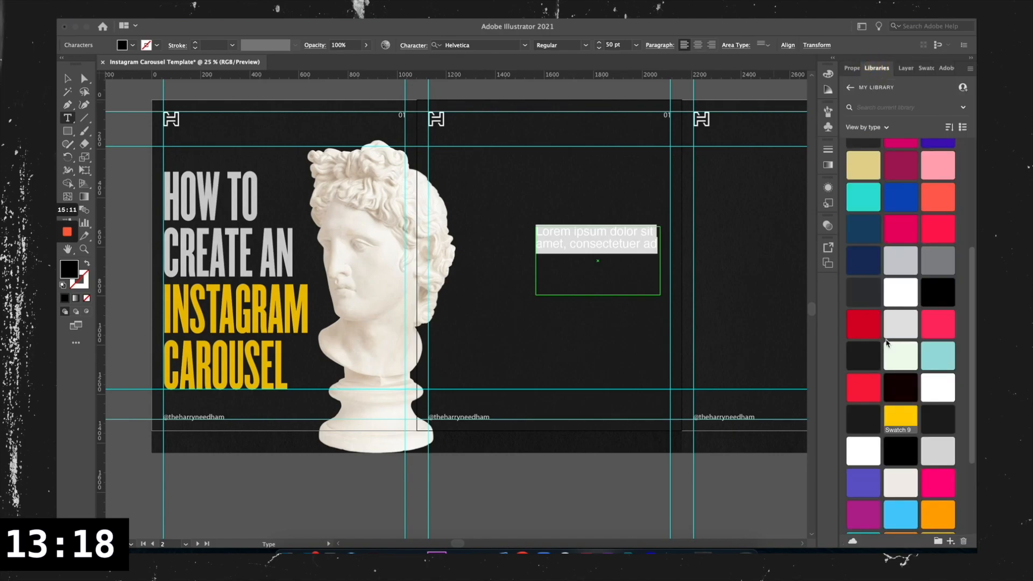
left_click(901, 323)
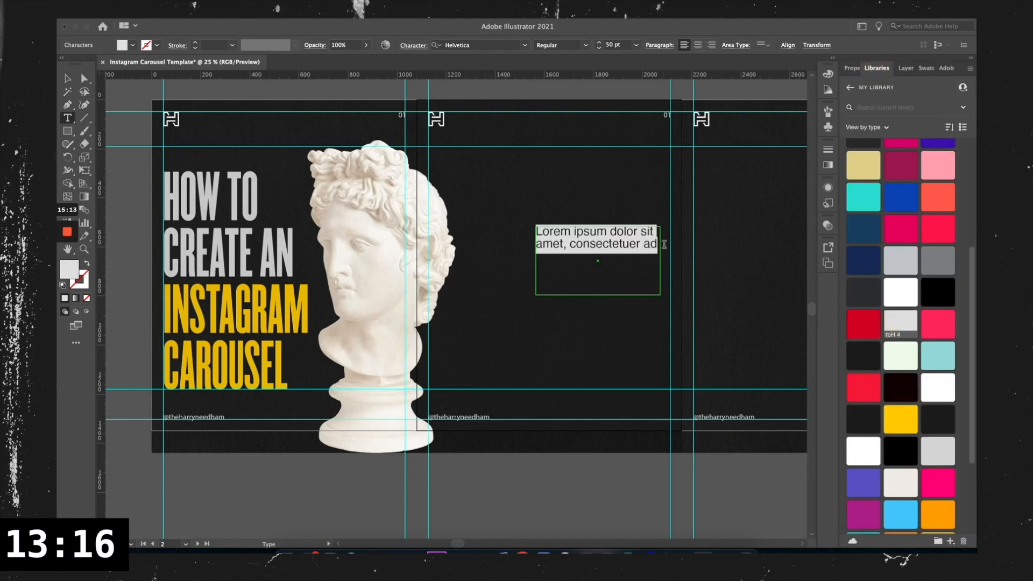
- Replace the placeholder text with "This is the body copy, for my Instagram carousel."
left_click(606, 243)
left_click_drag(554, 242, 692, 289)
key("BackSpace")
type("This ")
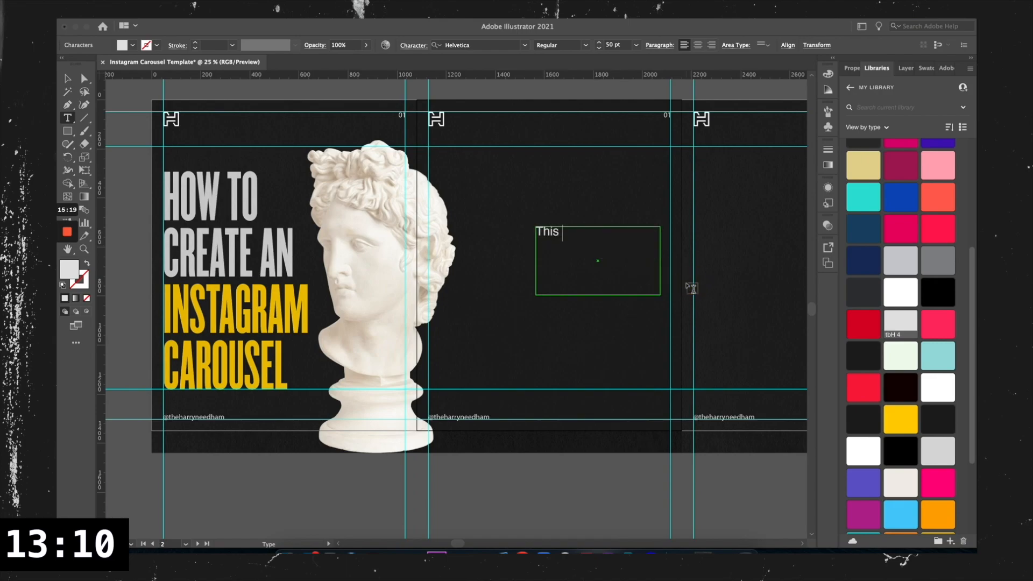
type("is tje")
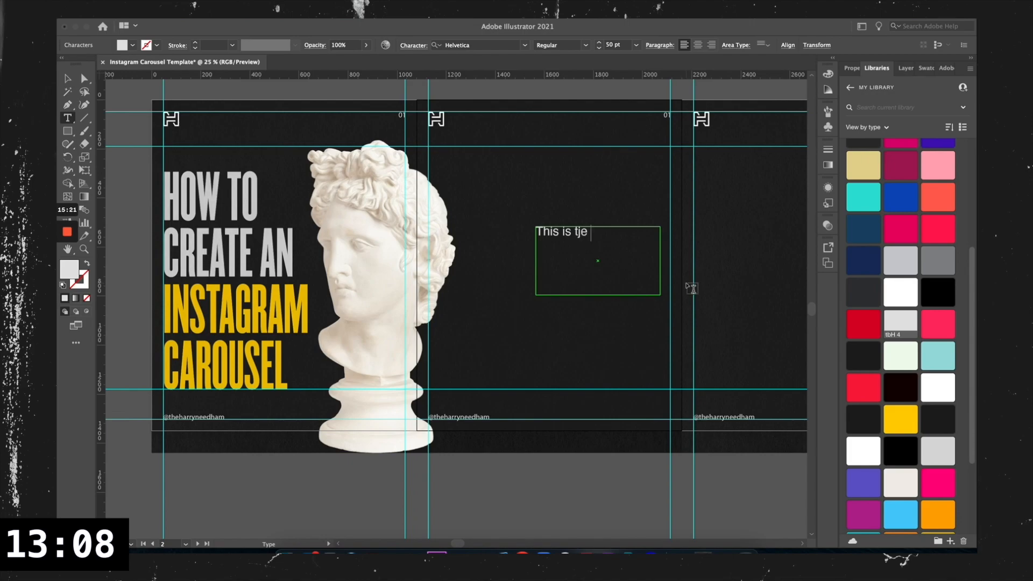
key("BackSpace")
key("BackSpace")
type("he body copy")
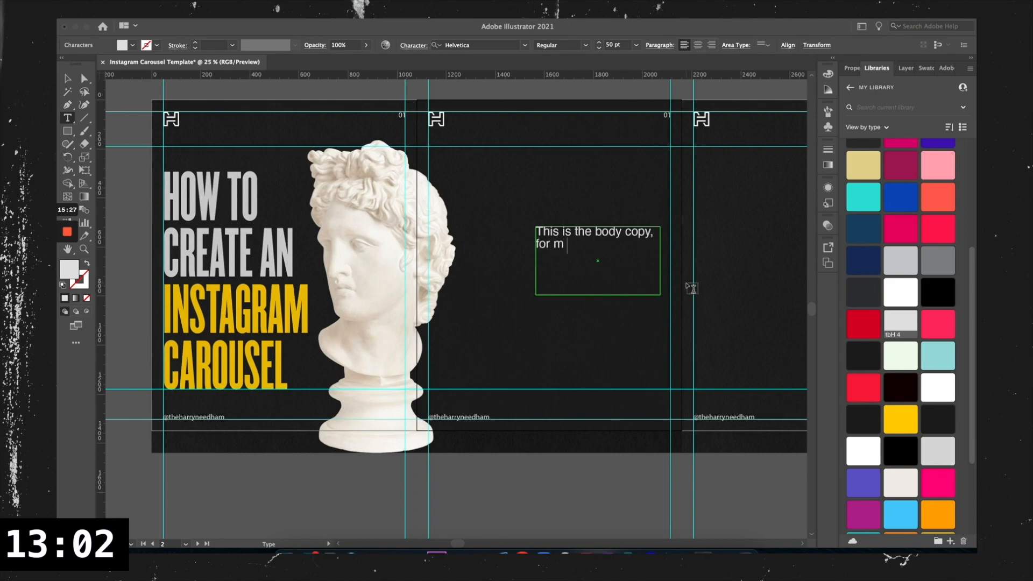
type(", for my Insatg")
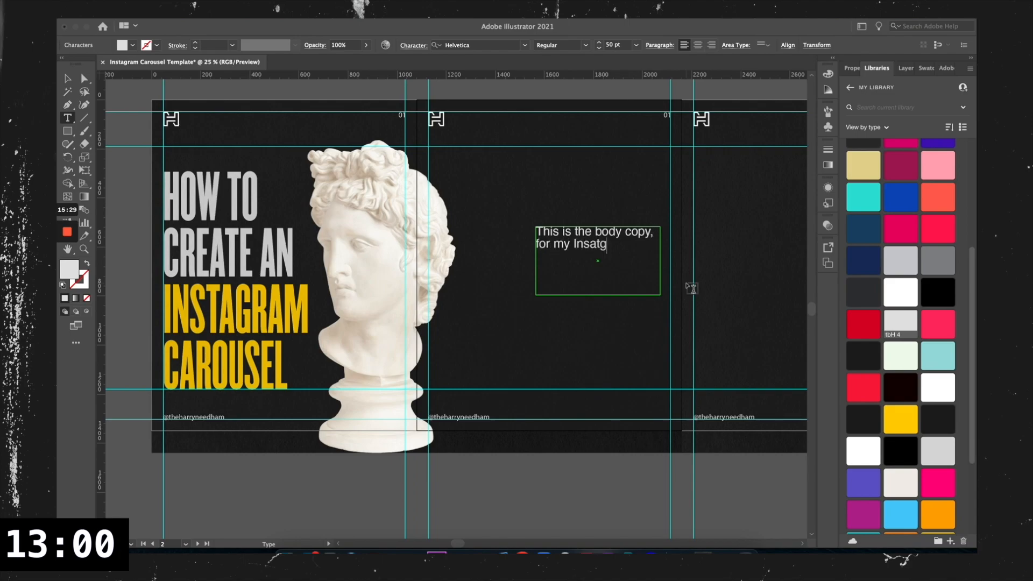
key("BackSpace")
key("BackSpace")
key("BackSpace")
type("tagram c")
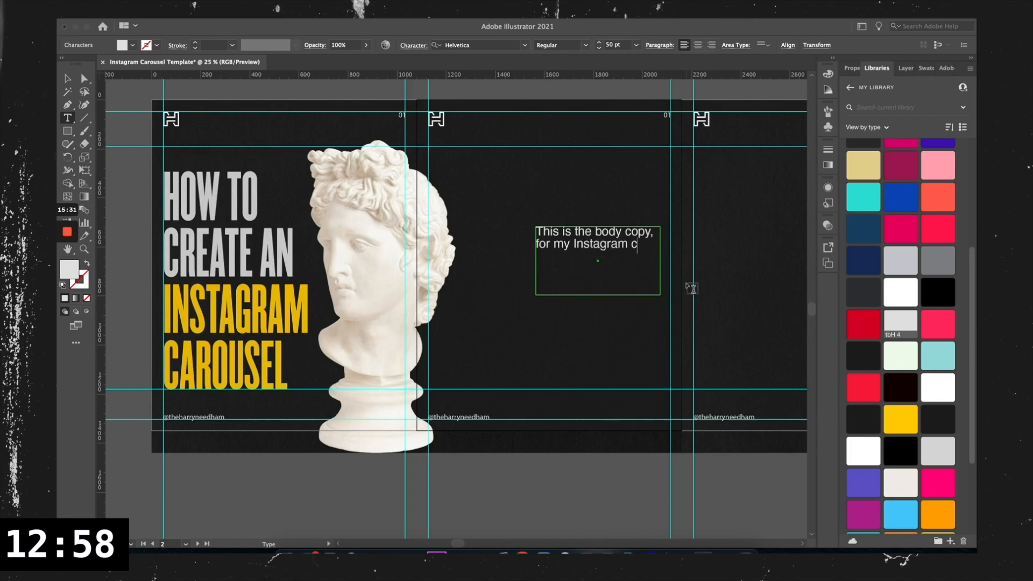
type("aros")
key("BackSpace")
type("usel.")
key("Escape")
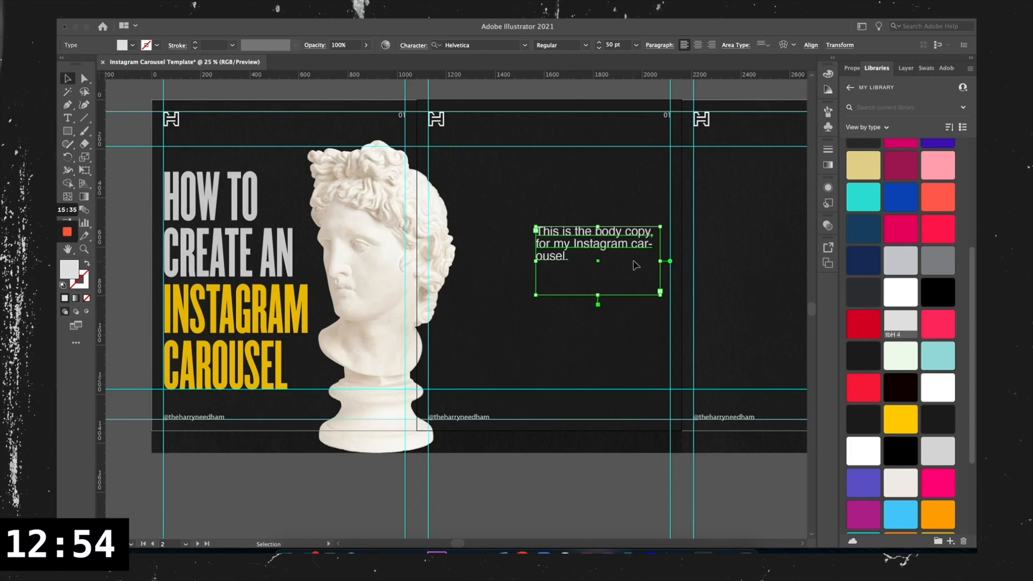
- Widen the body copy text box, centre it horizontally on the second slide and centre-align its text
left_click_drag(661, 262, 584, 268)
left_click(697, 47)
left_click(627, 339)
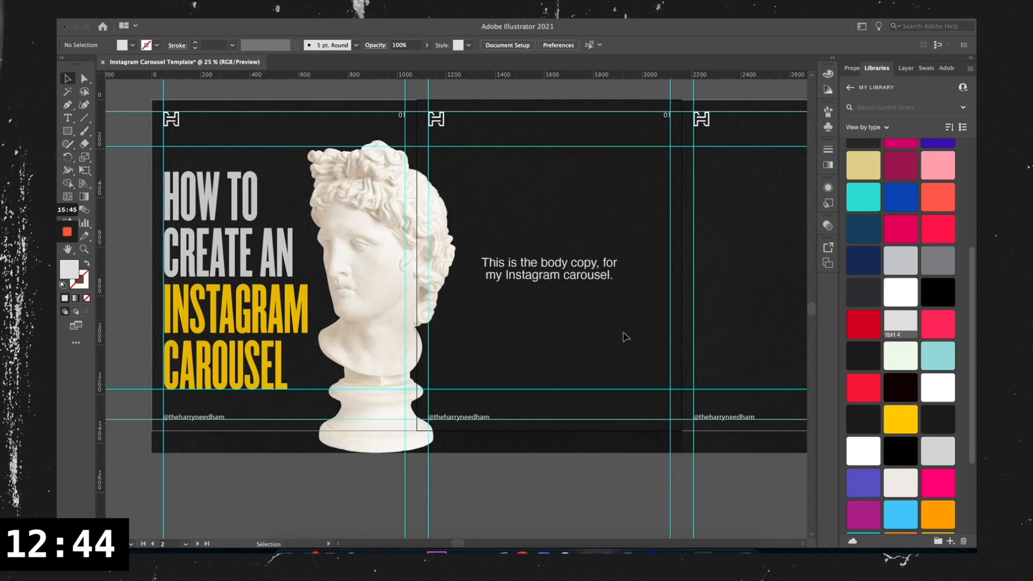
- Try left alignment on the second slide's body copy for comparison and return it to centre alignment
scroll(624, 335, "right", 3)
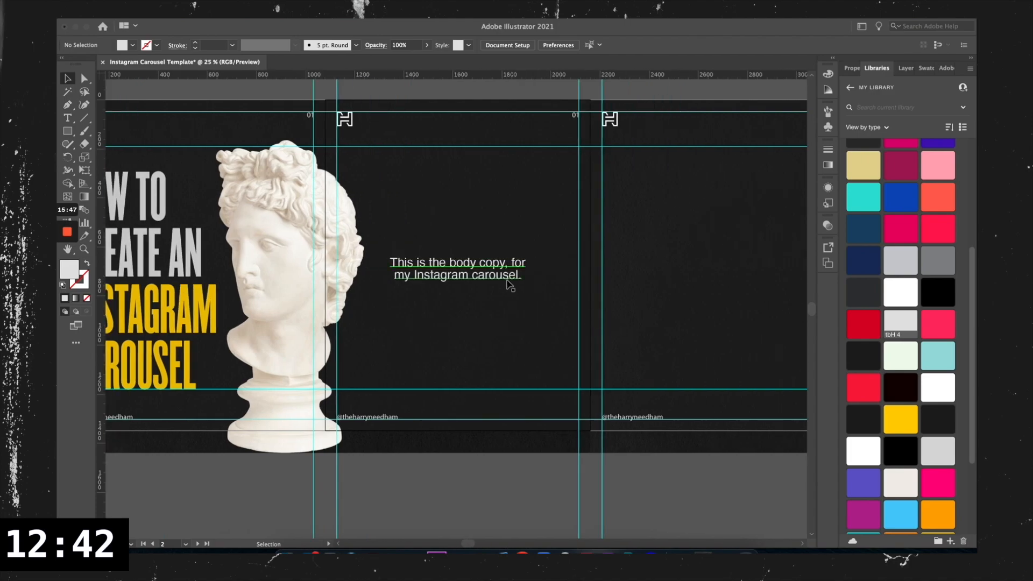
left_click(473, 279)
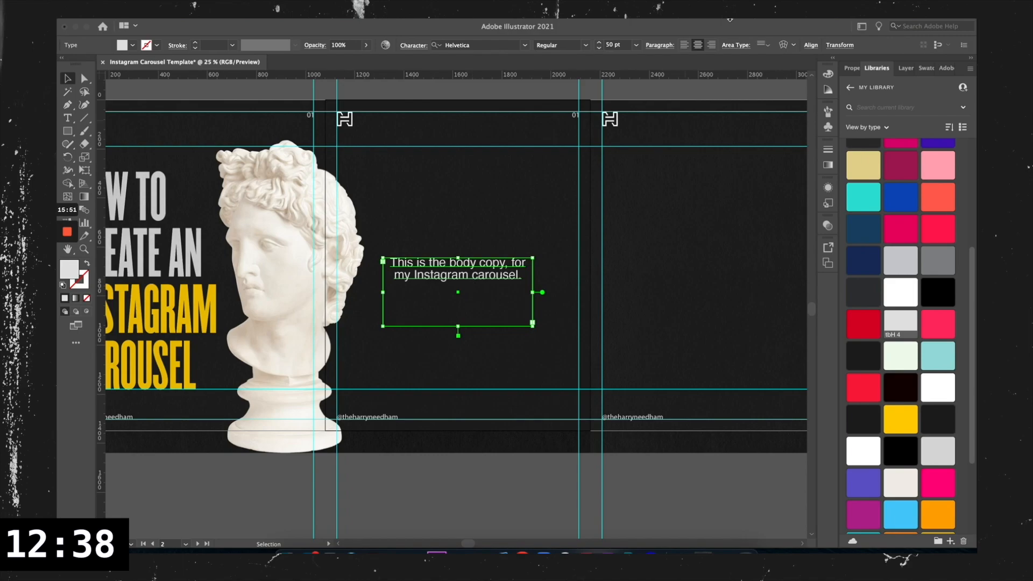
left_click(698, 46)
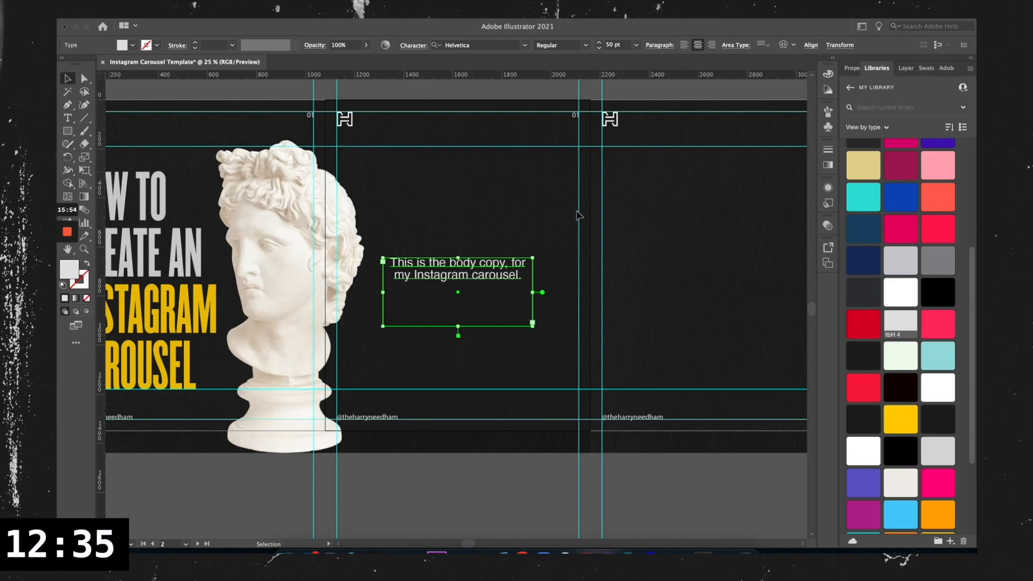
left_click(684, 46)
left_click(508, 364)
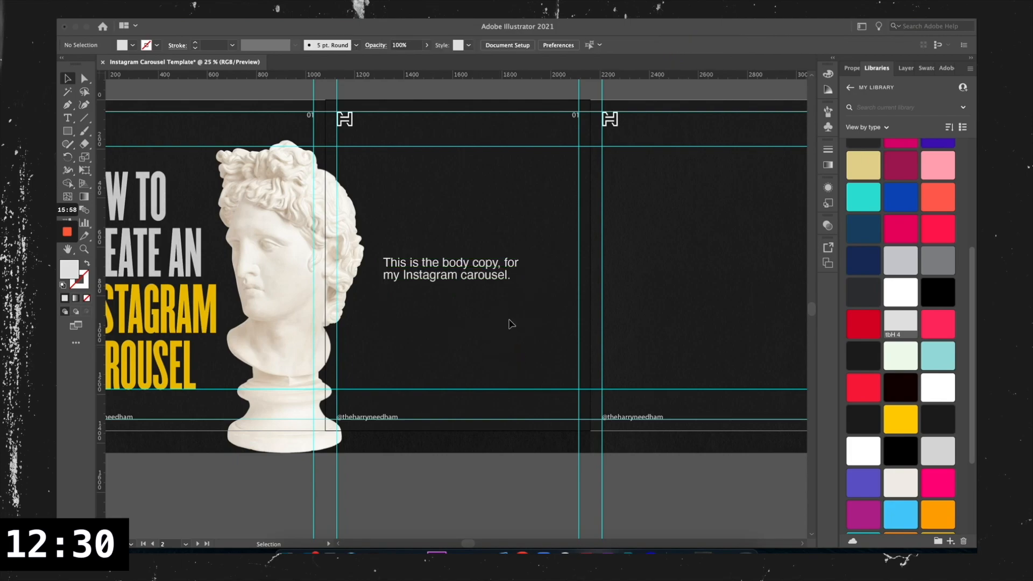
left_click(493, 275)
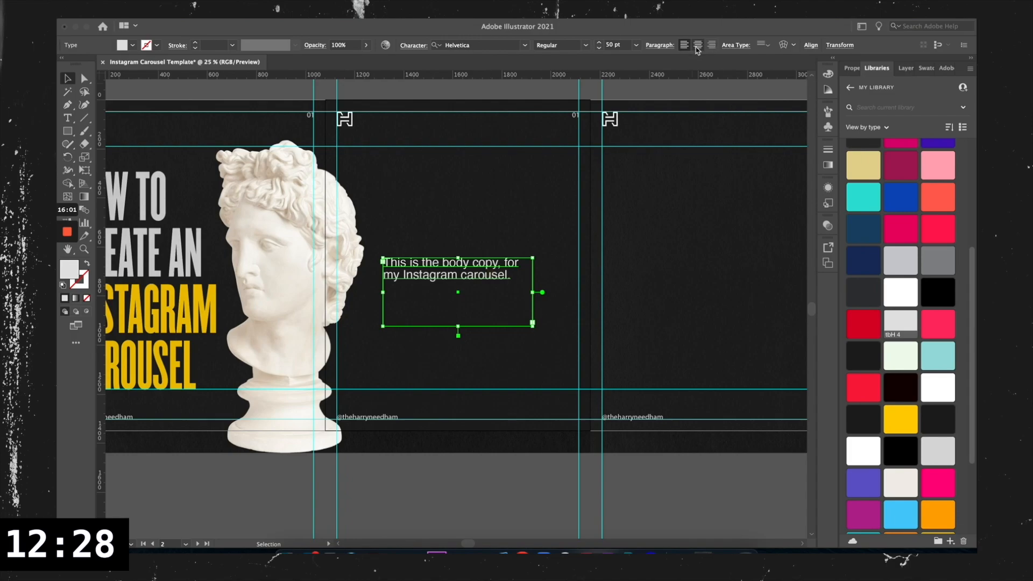
left_click(697, 46)
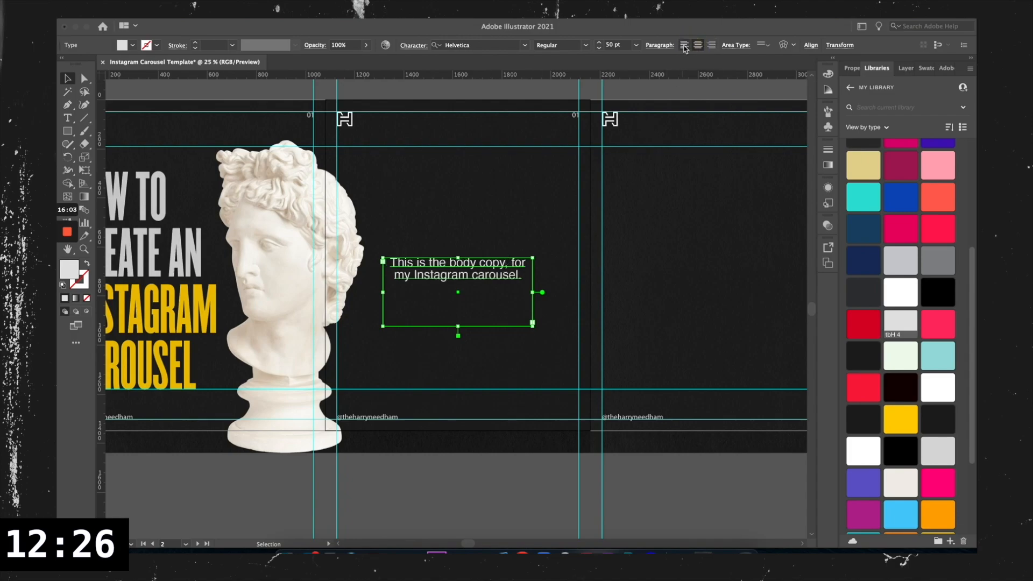
- Left-align the body copy on the second slide
left_click(685, 46)
left_click(439, 208)
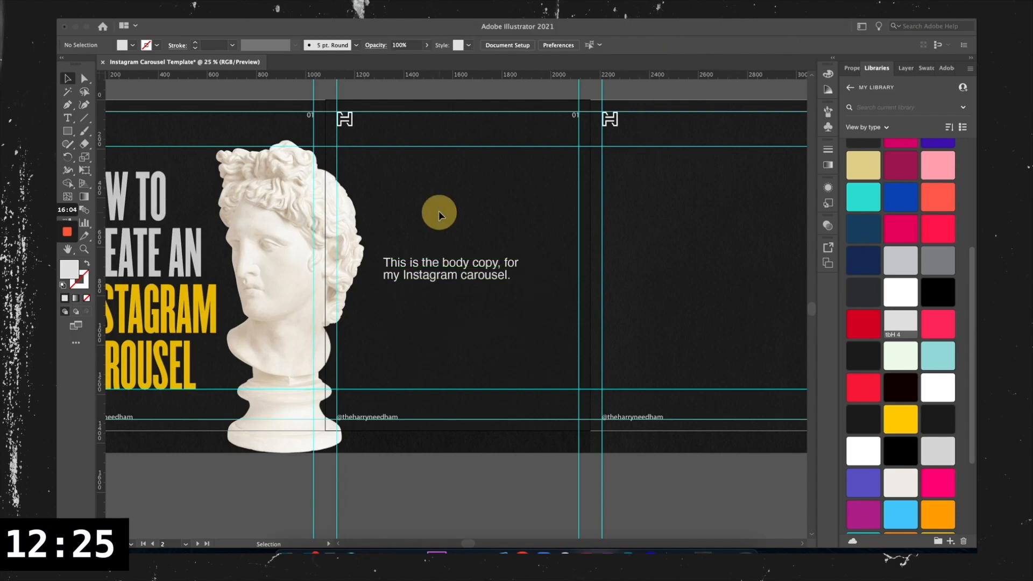
left_click(477, 267)
key("super+shift+a")
scroll(479, 269, "down", 1)
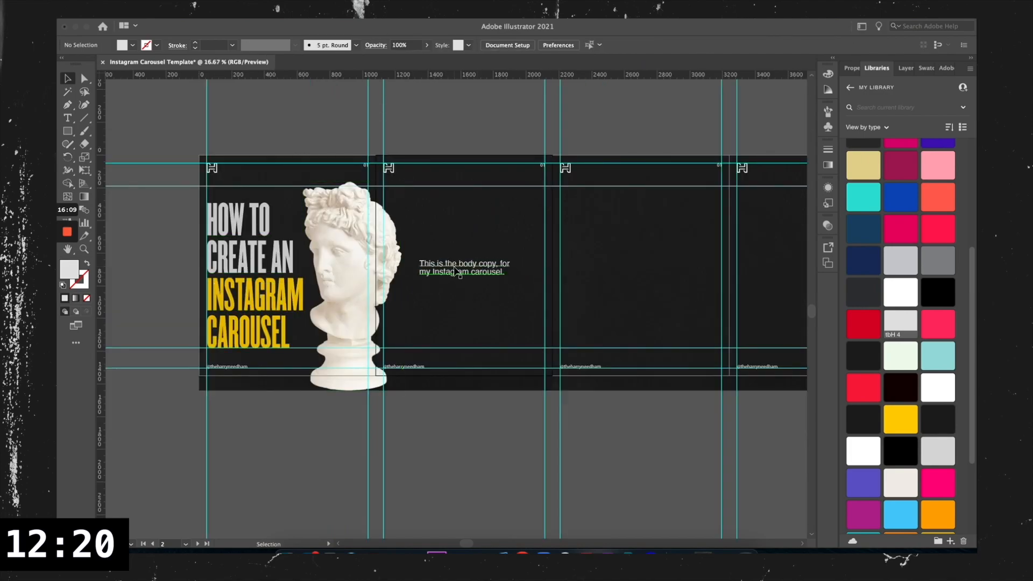
- Duplicate the first slide's headline and the second slide's body copy onto the empty canvas above the artboards
left_click(457, 273)
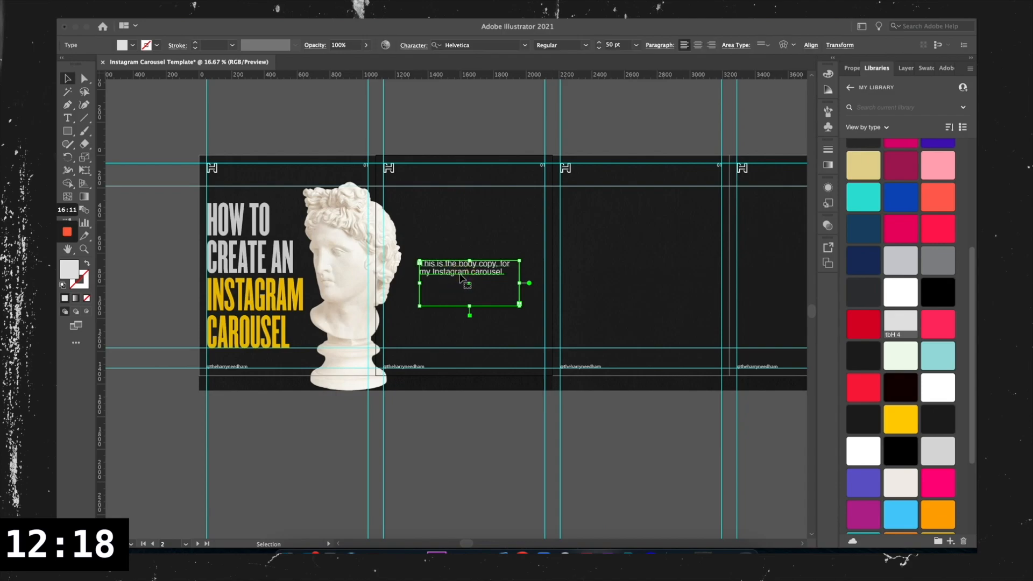
left_click(323, 280, "shift")
left_click(264, 269, "shift")
key("super+minus")
left_click(305, 285, "shift")
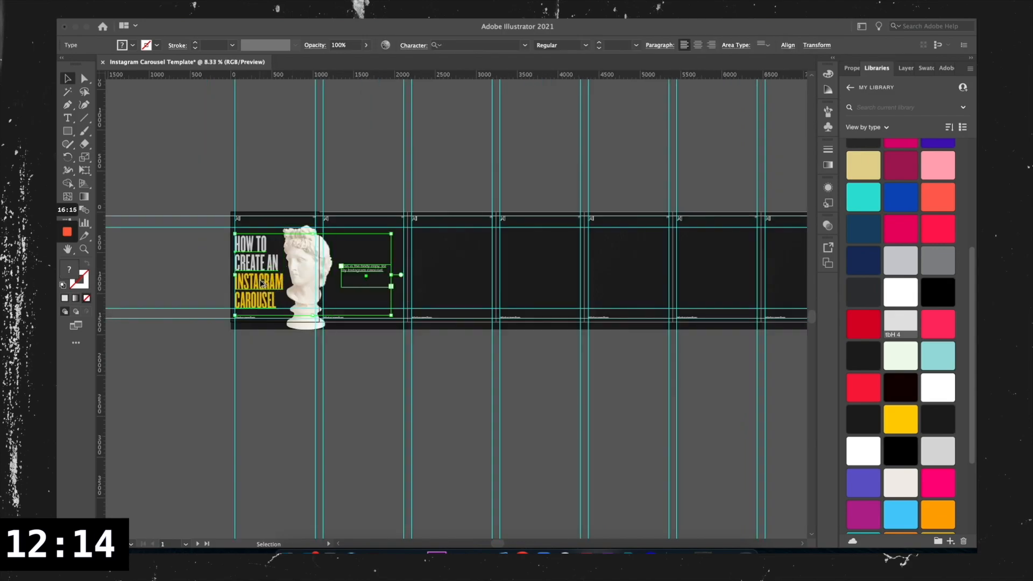
left_click_drag(262, 284, 455, 153)
left_click(533, 192)
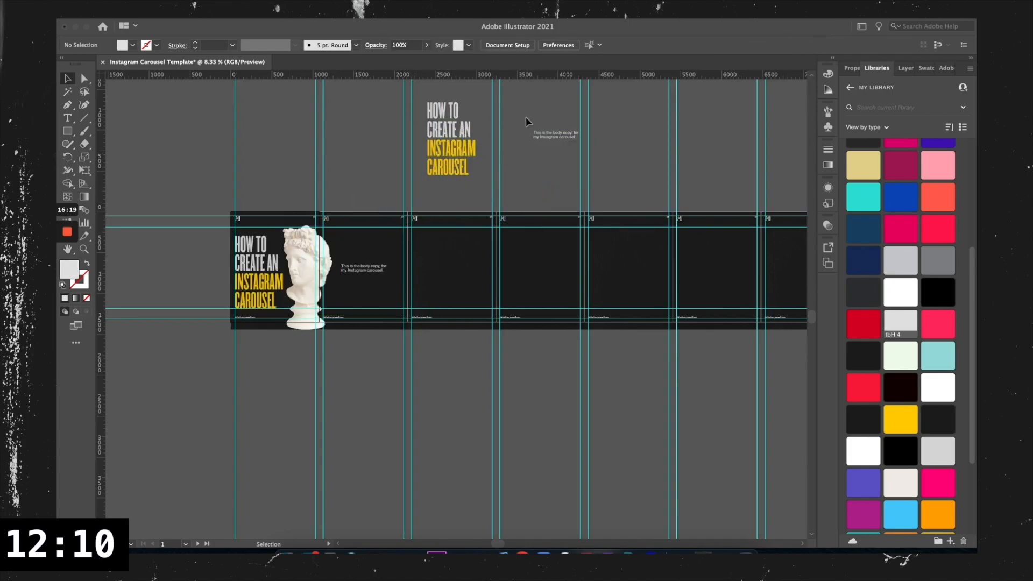
scroll(482, 203, "down", 1)
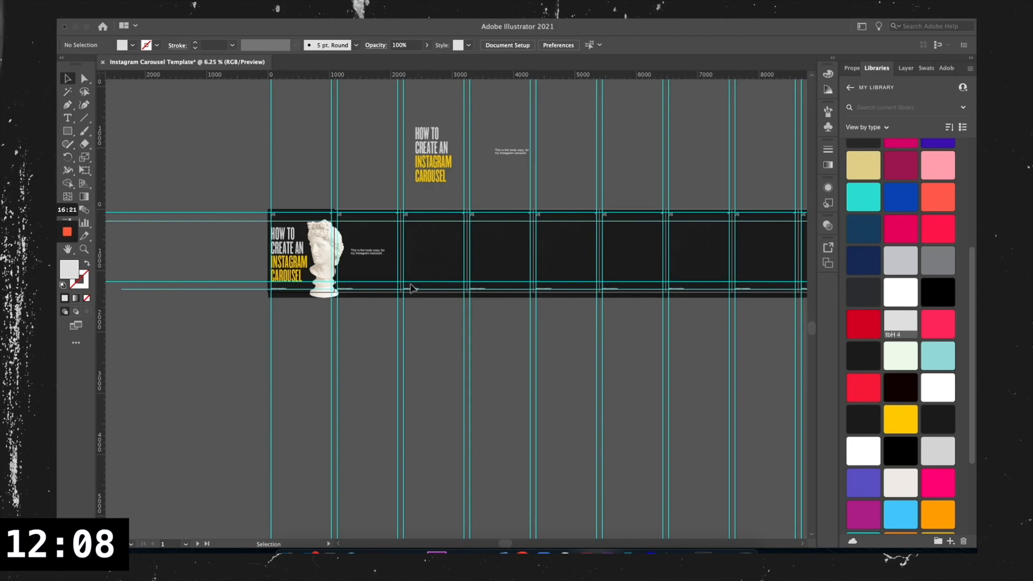
scroll(412, 283, "up", 2)
scroll(395, 269, "up", 2)
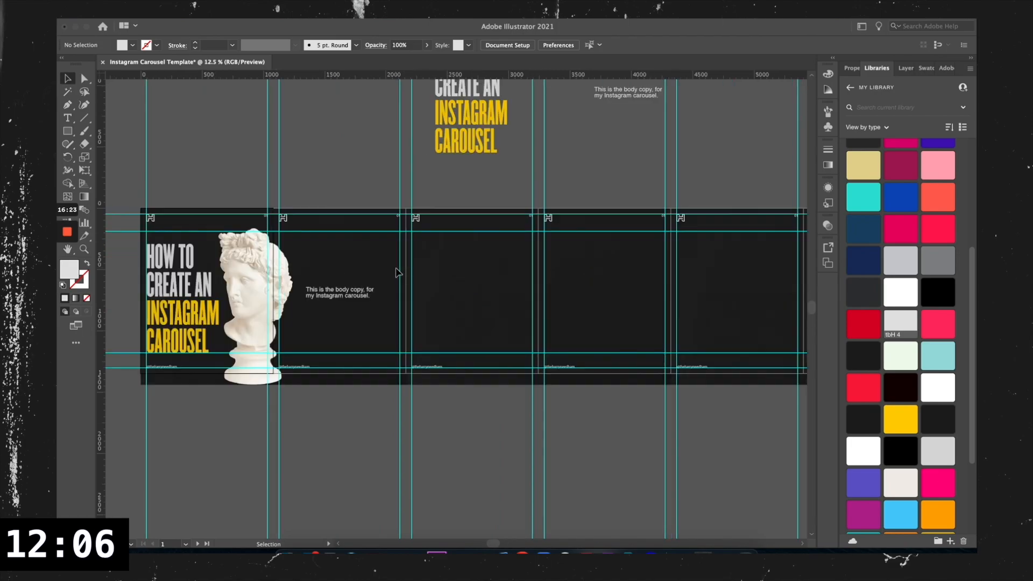
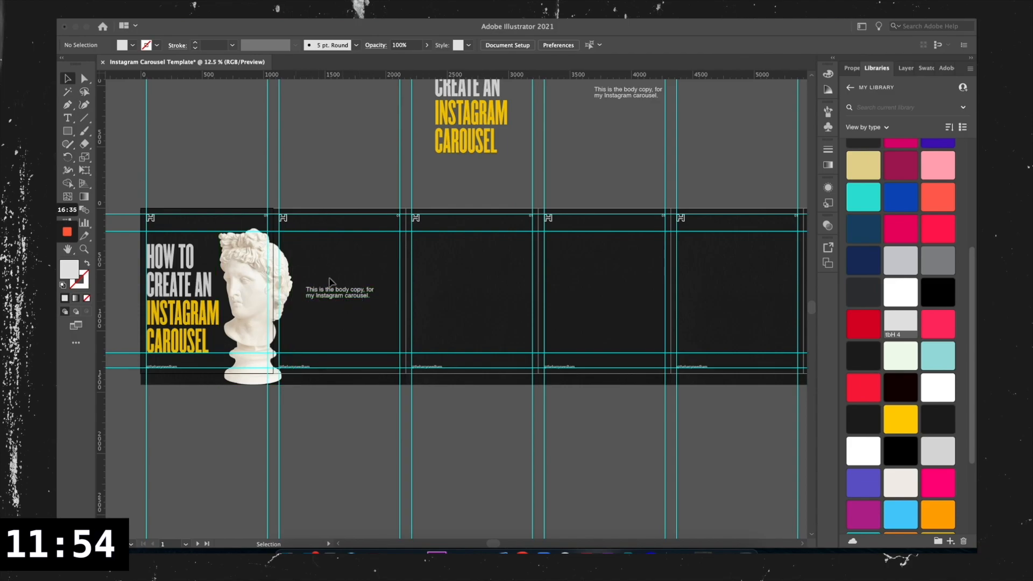
- Draw a rectangle covering exactly the second and third artboards and fill it with the yellow library colour Swatch 9
scroll(279, 303, "left", 3)
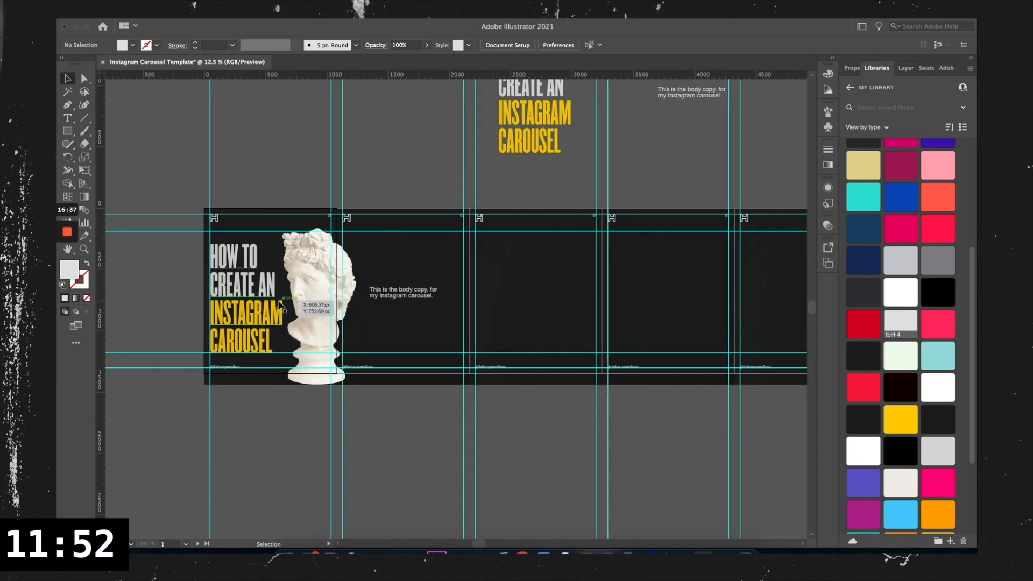
left_click(74, 134)
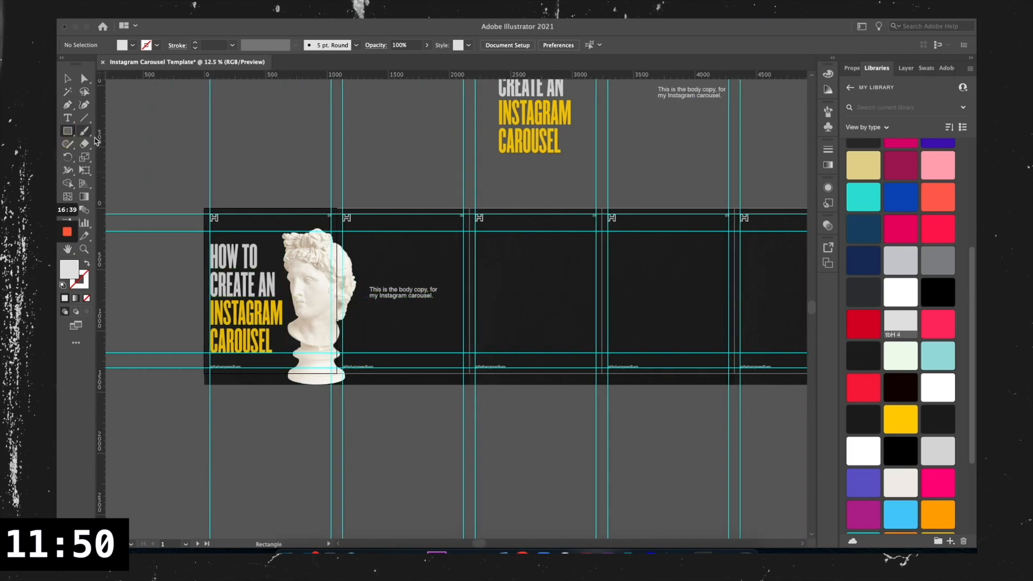
scroll(349, 205, "up", 1)
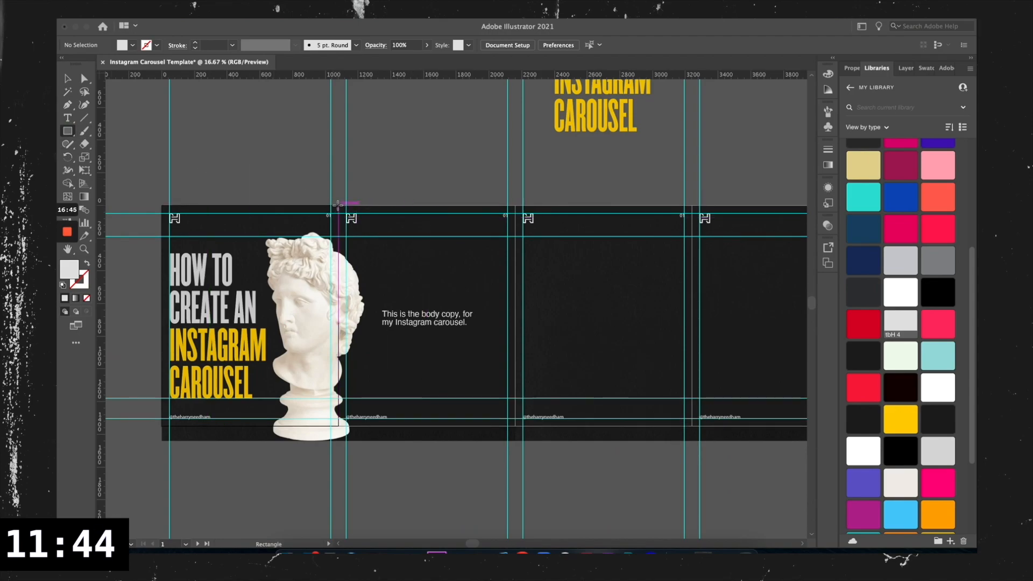
left_click_drag(339, 206, 692, 426)
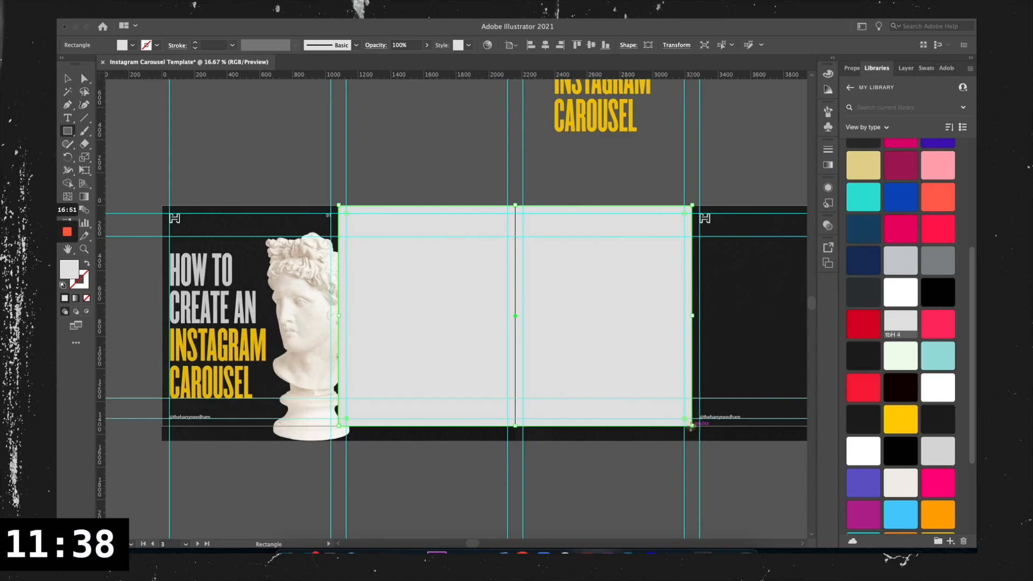
left_click(901, 419)
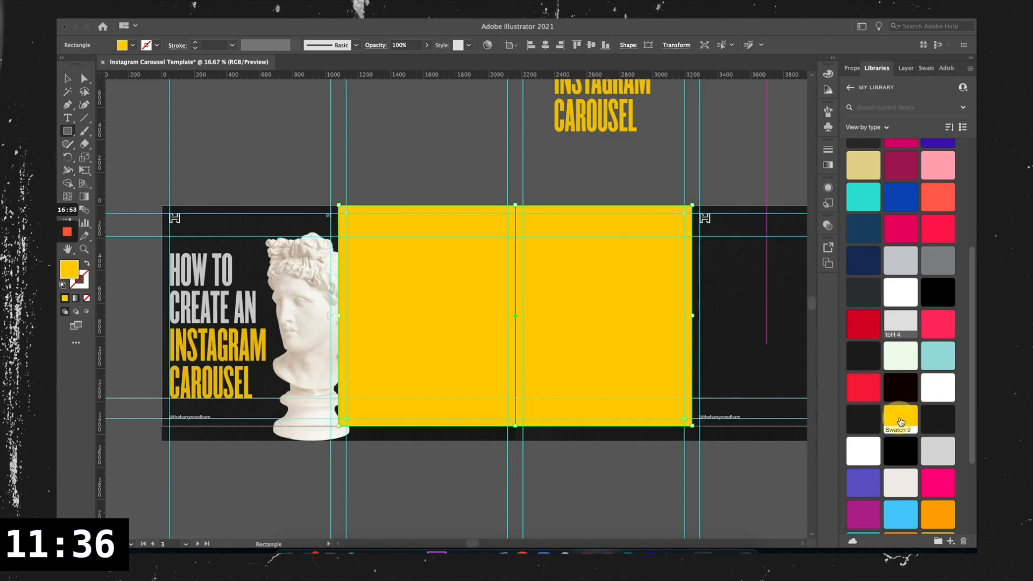
- Send the yellow rectangle to the bottom of the Content layer, behind the statue image and the text
left_click(907, 67)
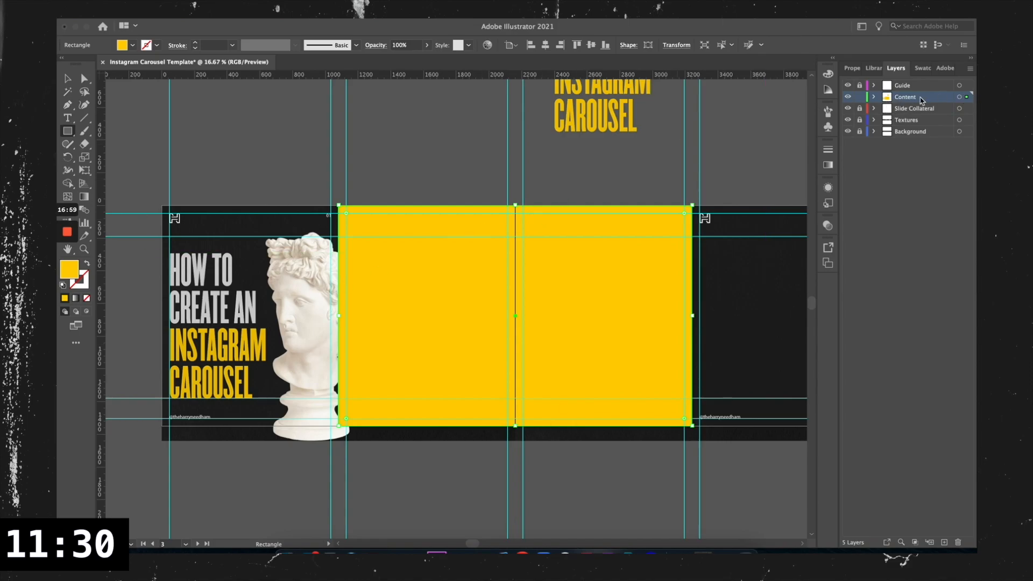
left_click(874, 97)
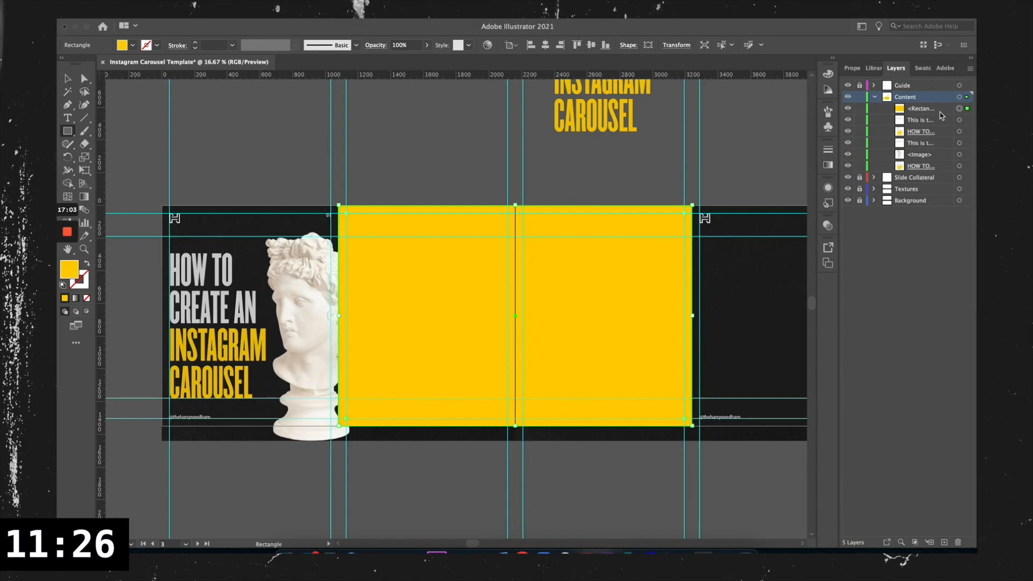
left_click_drag(944, 111, 942, 172)
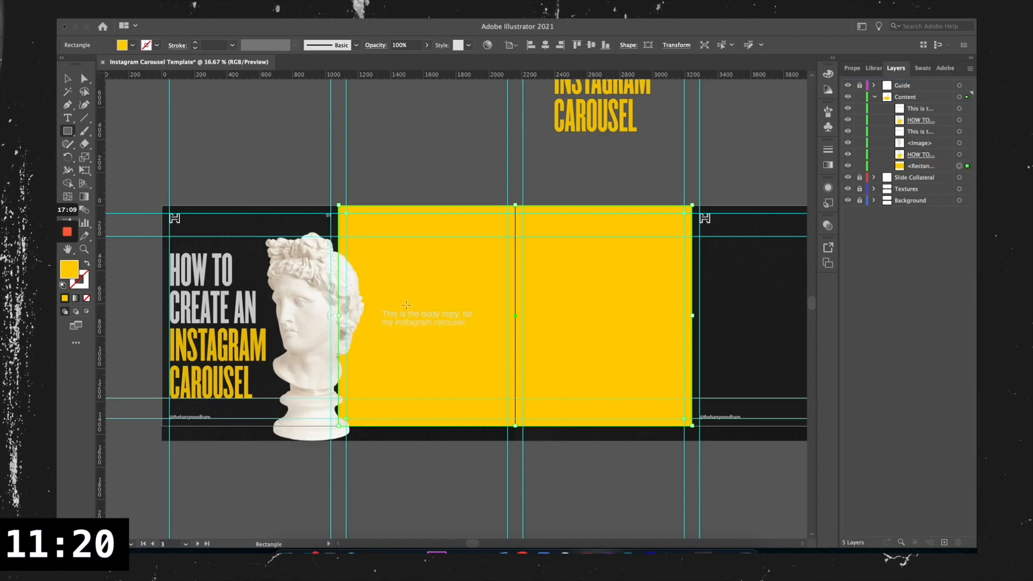
- Recolour the second slide's body copy with the dark library swatch BB 4
key("v")
left_click(422, 324)
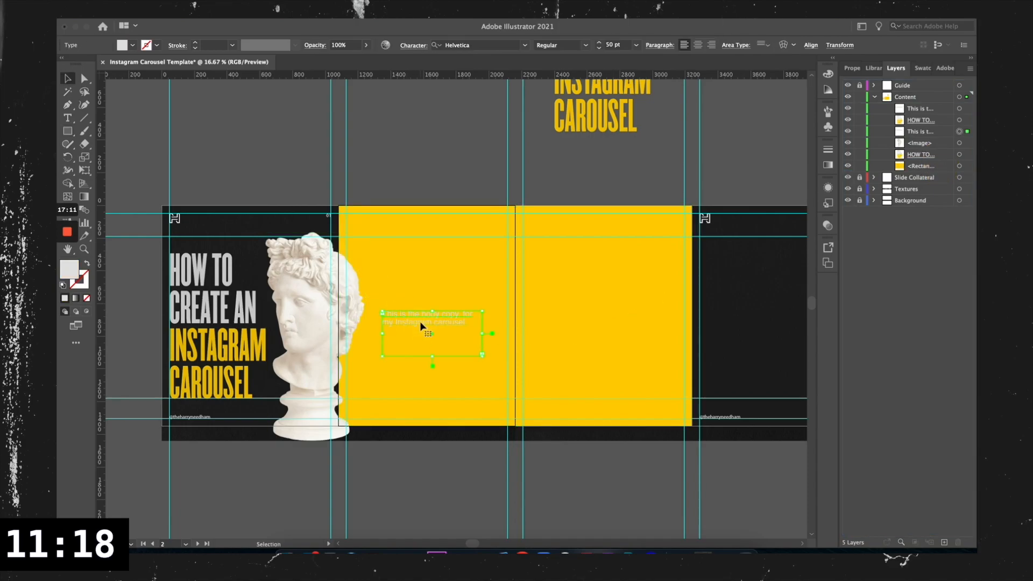
left_click(874, 68)
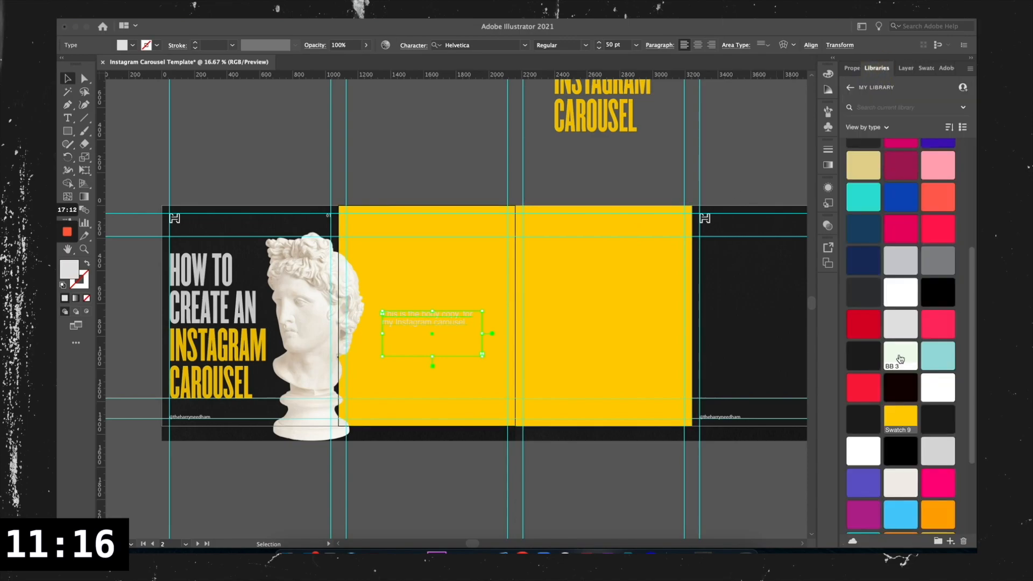
left_click(864, 353)
left_click(466, 483)
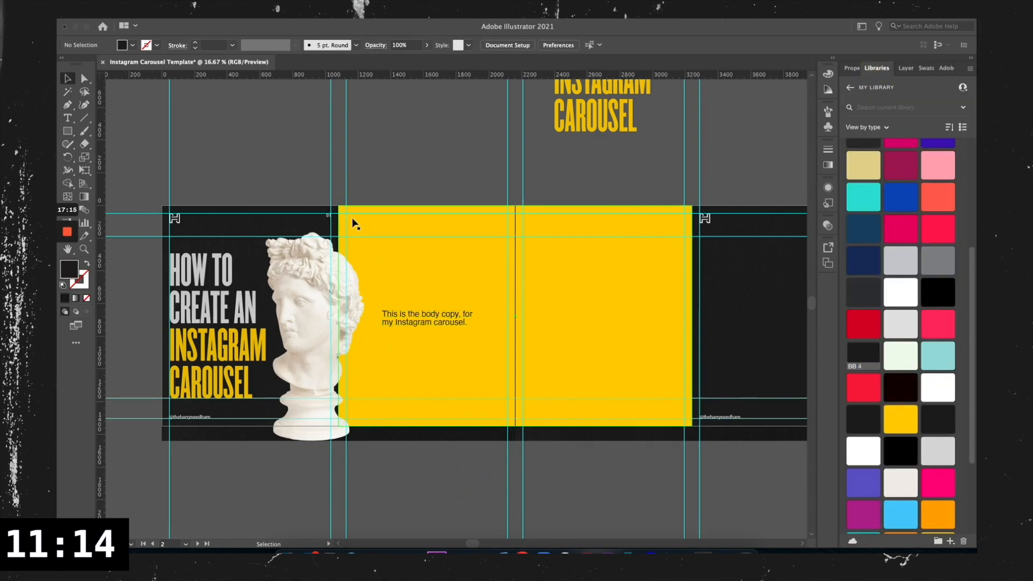
- Move the Content layer below the Slide Collateral layer so the logos and handles sit above the yellow rectangle
left_click(588, 305)
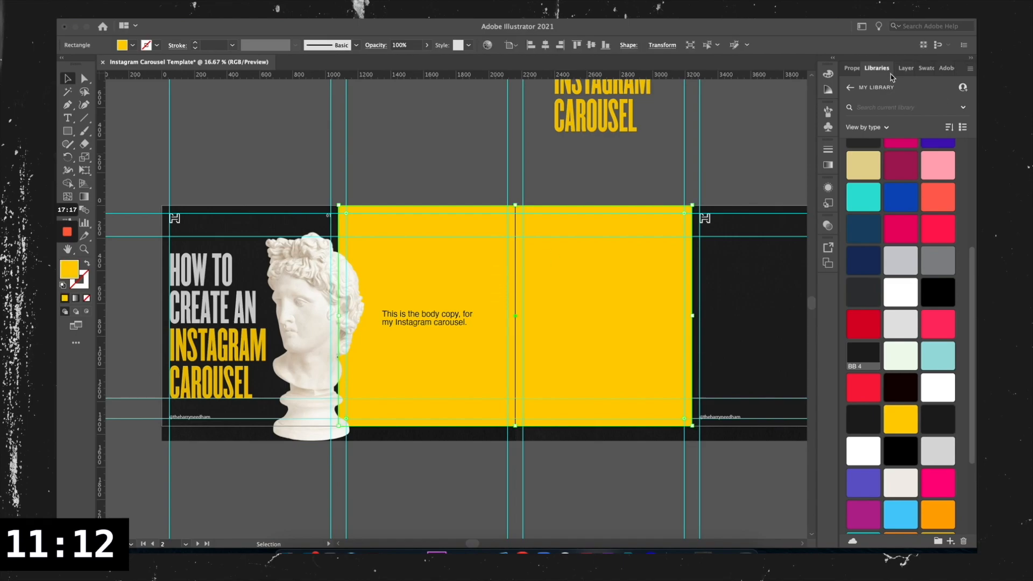
left_click(904, 68)
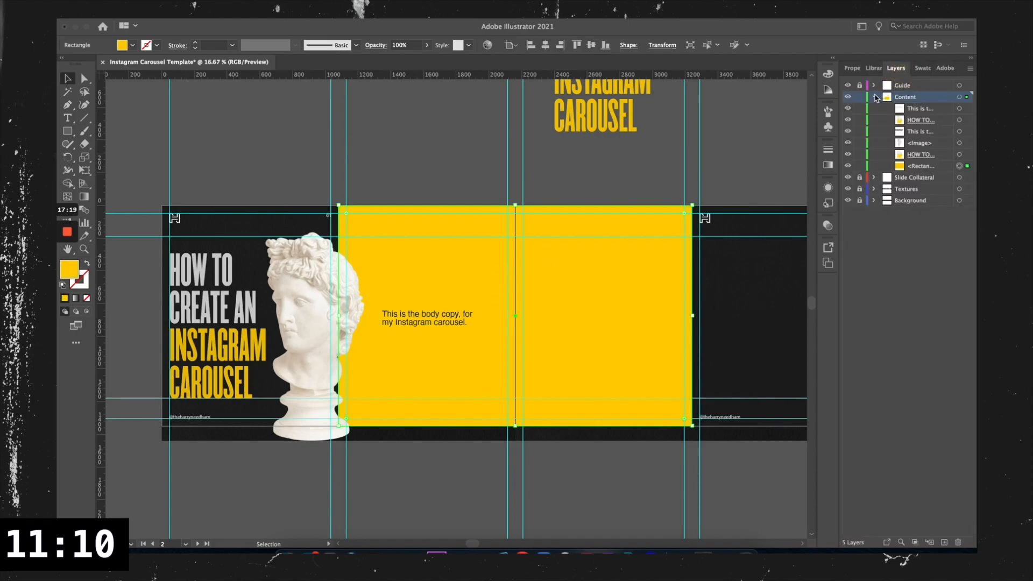
left_click(876, 98)
left_click_drag(933, 101, 930, 113)
left_click(469, 138)
left_click(359, 218)
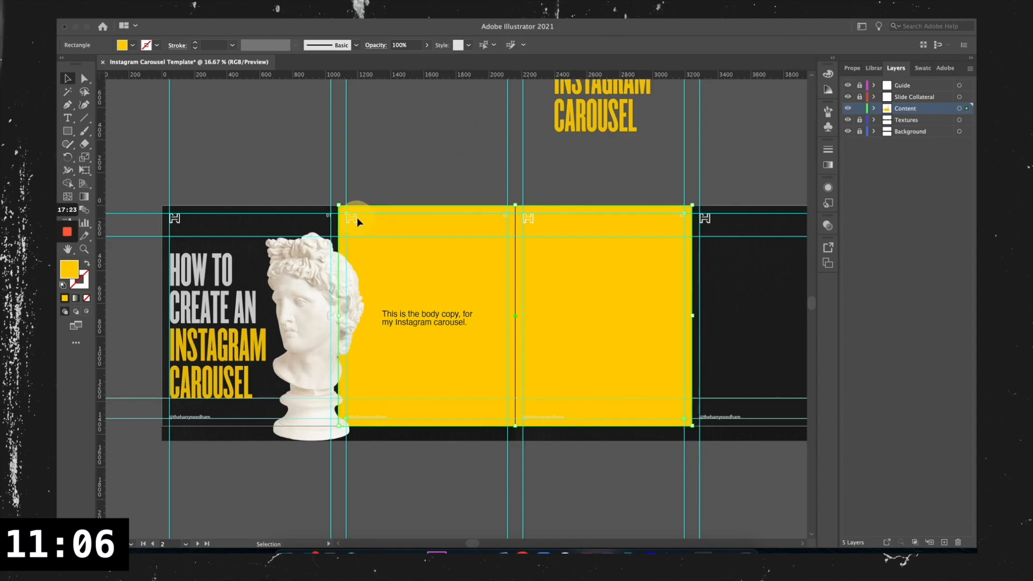
left_click(462, 177)
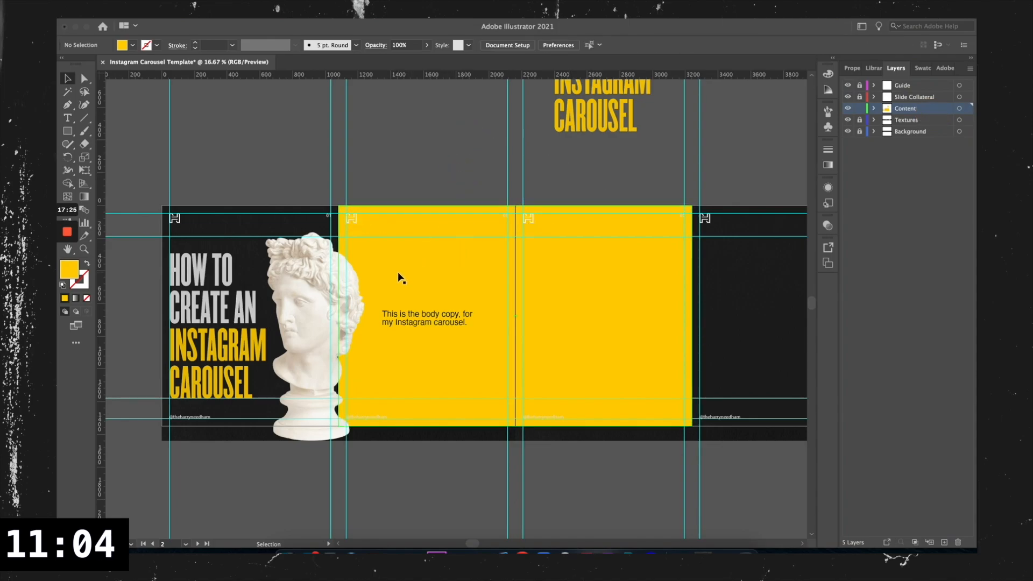
- Move the Textures layer above the Content layer and check the texture over the first two slides
scroll(399, 272, "up", 1)
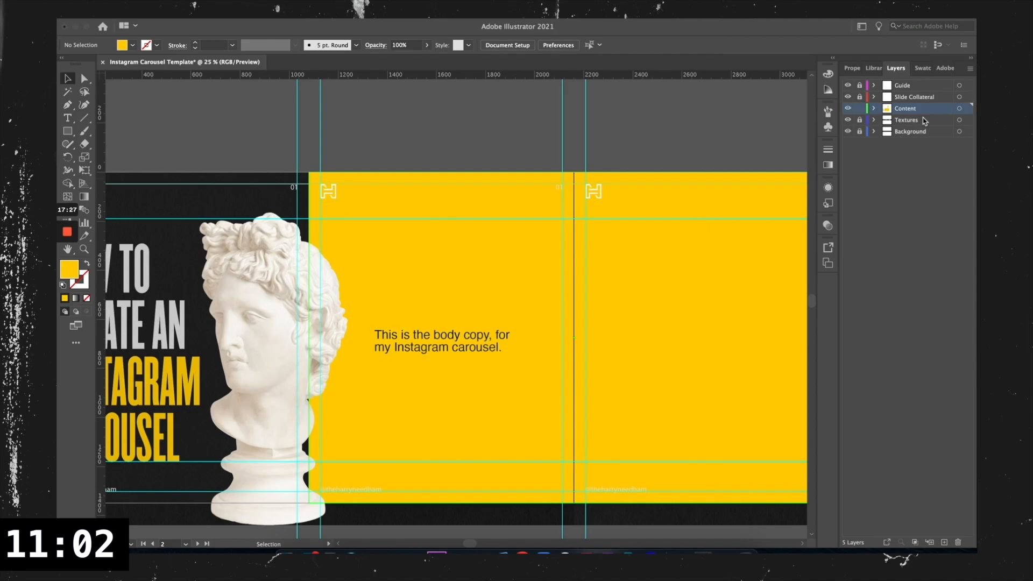
left_click_drag(929, 125, 927, 106)
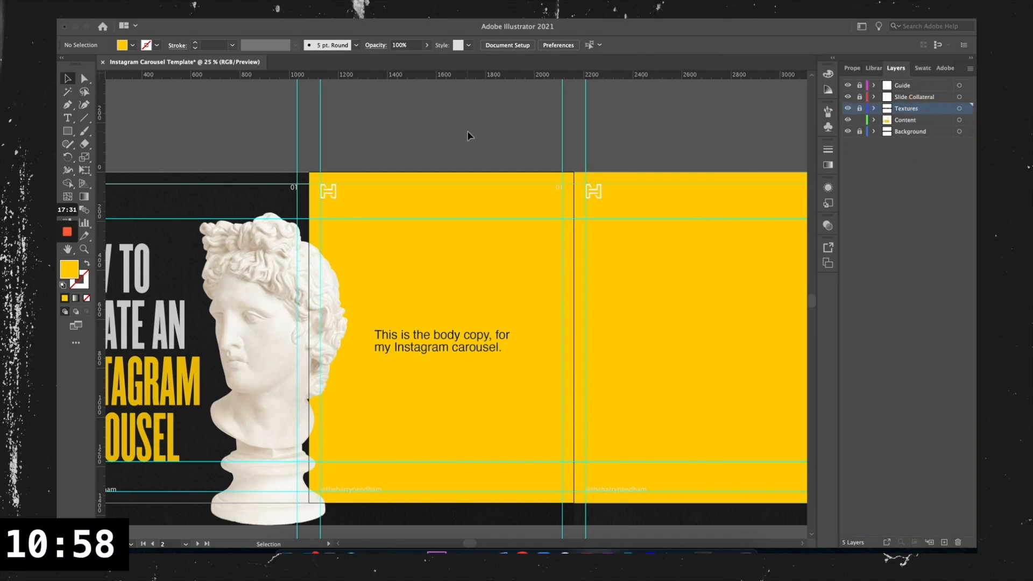
scroll(397, 308, "up", 2)
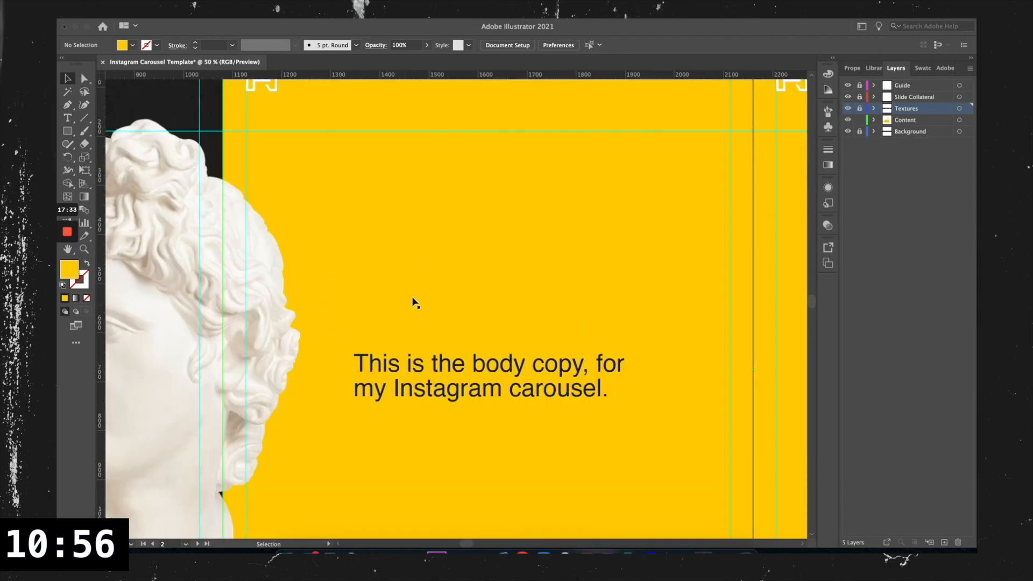
scroll(431, 293, "down", 3)
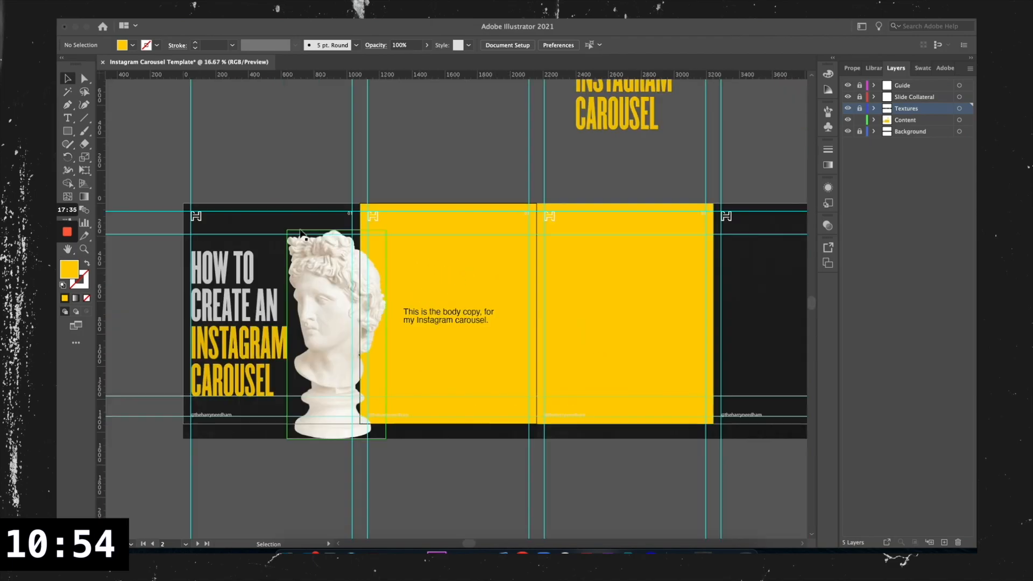
scroll(301, 232, "up", 1)
scroll(435, 267, "down", 1)
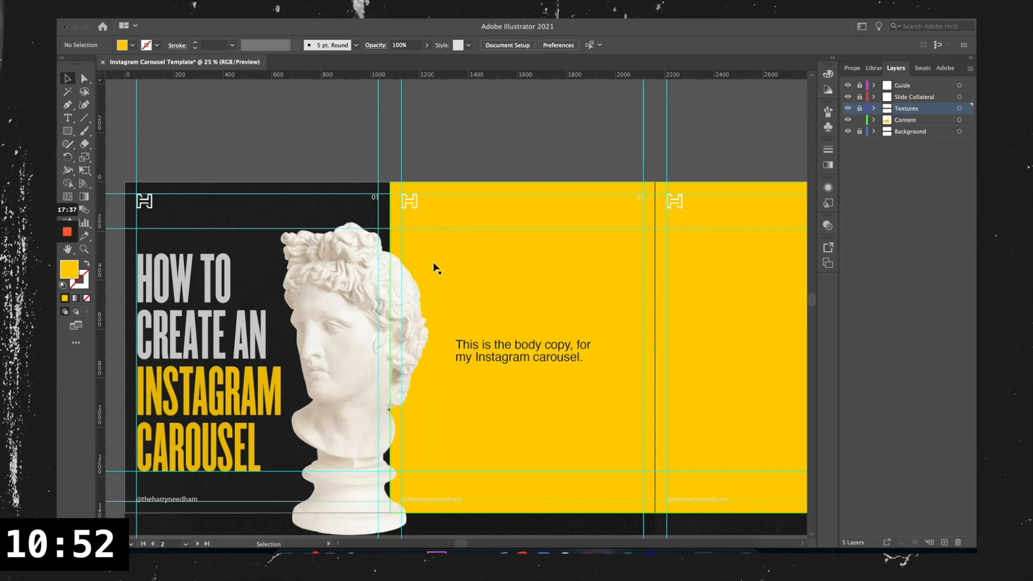
scroll(434, 268, "down", 1)
scroll(434, 267, "left", 5)
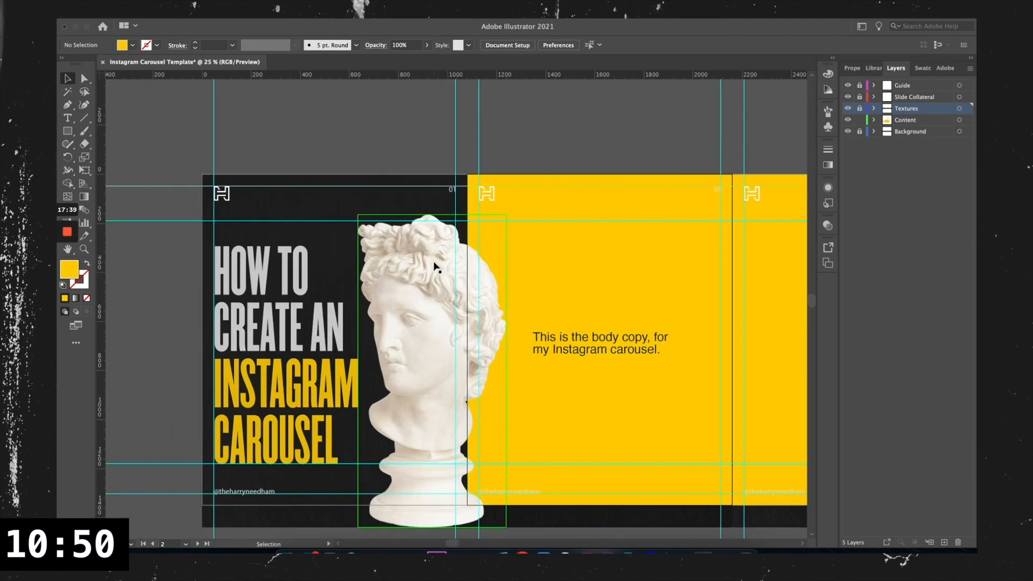
scroll(435, 267, "down", 2)
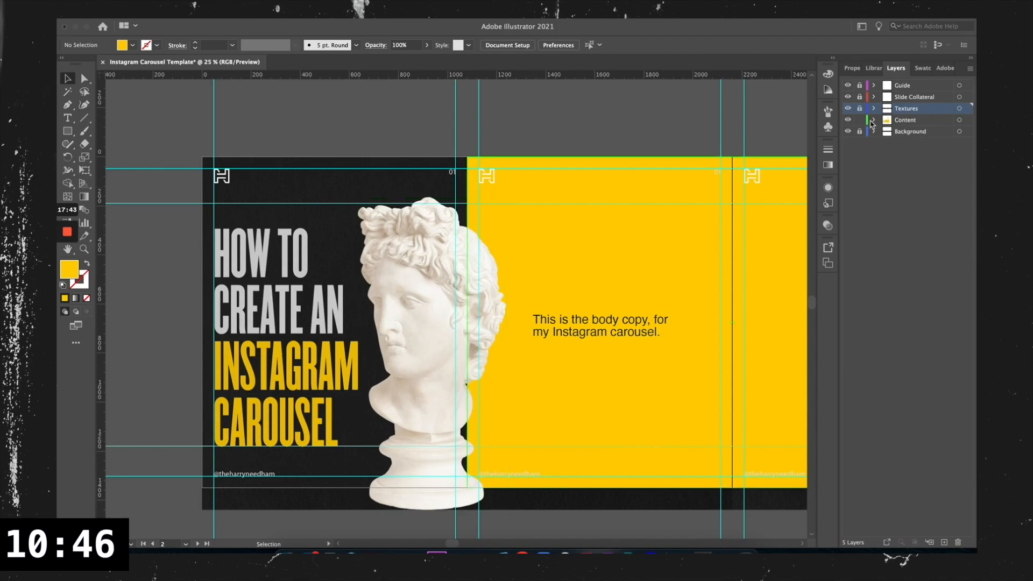
- Unlock the Textures layer and crop the texture image spanning the first two slides to the first artboard's 1080 px width
left_click(338, 187)
scroll(338, 183, "right", 5)
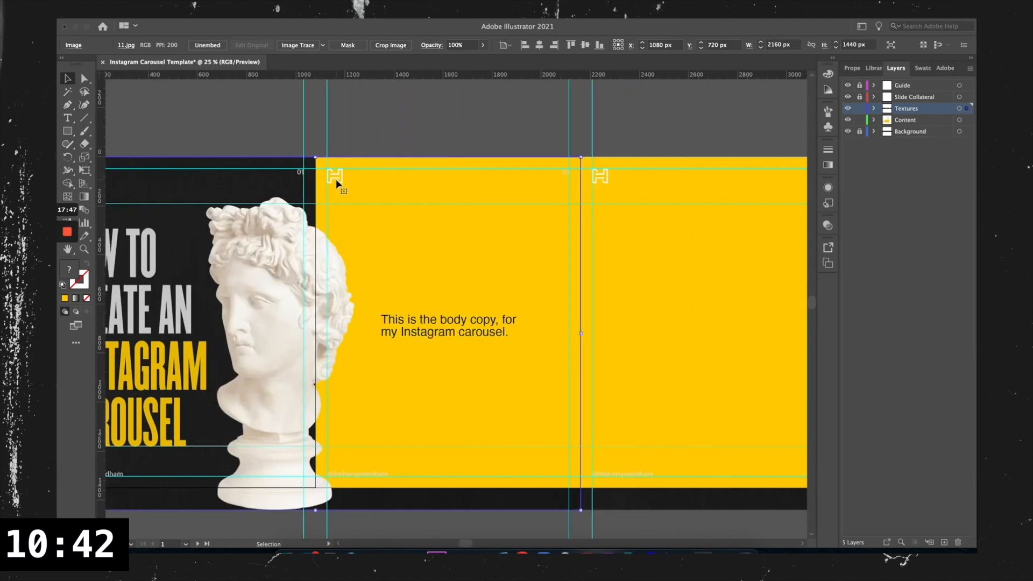
scroll(338, 184, "right", 5)
scroll(339, 185, "left", 2)
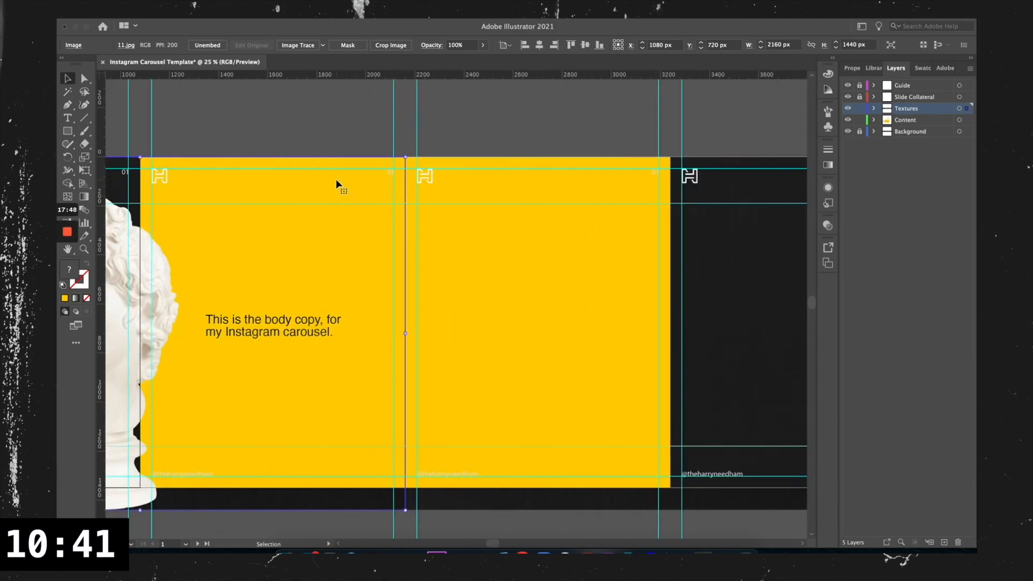
right_click(375, 247)
left_click(349, 273)
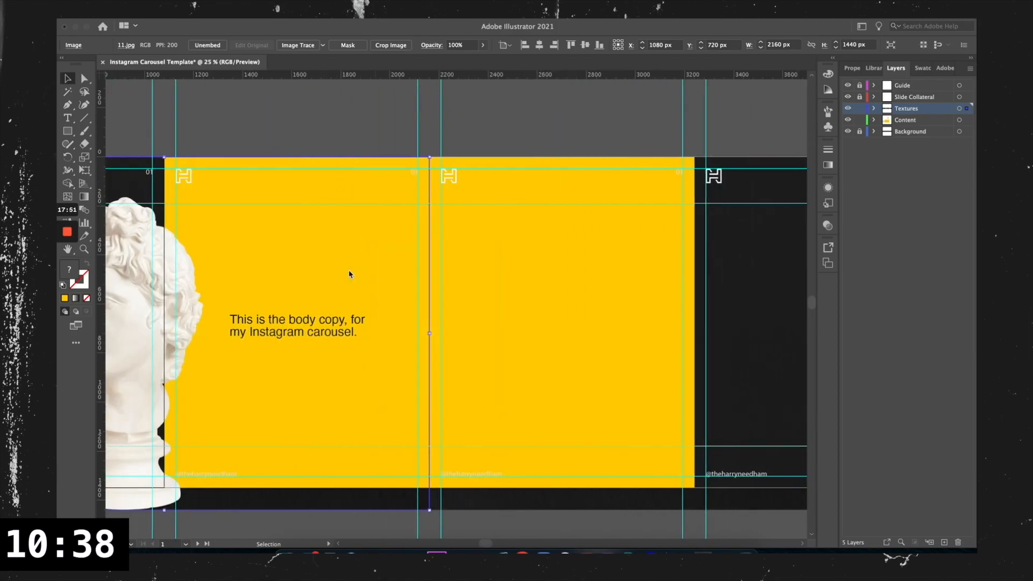
scroll(349, 272, "left", 6)
left_click_drag(398, 161, 204, 132)
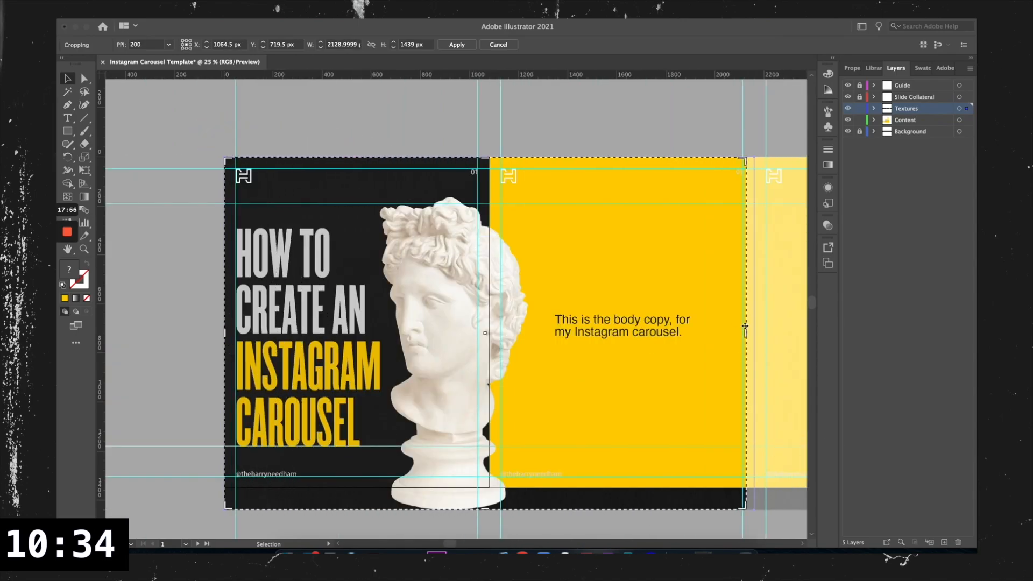
left_click_drag(745, 332, 489, 329)
key("Return")
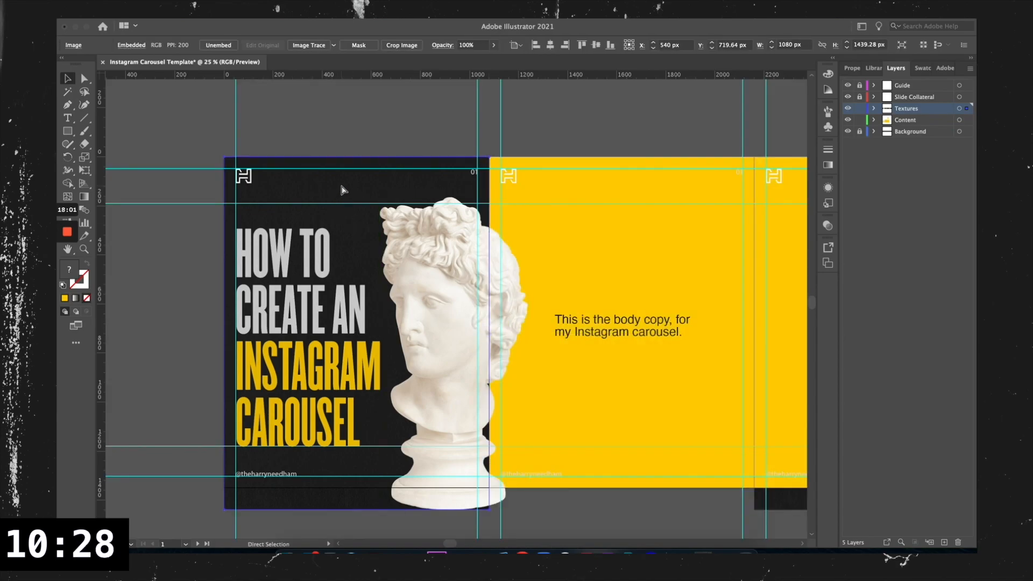
- Duplicate the cropped texture image onto the second artboard and move the copy from the Content layer into the Textures layer
left_click(600, 265)
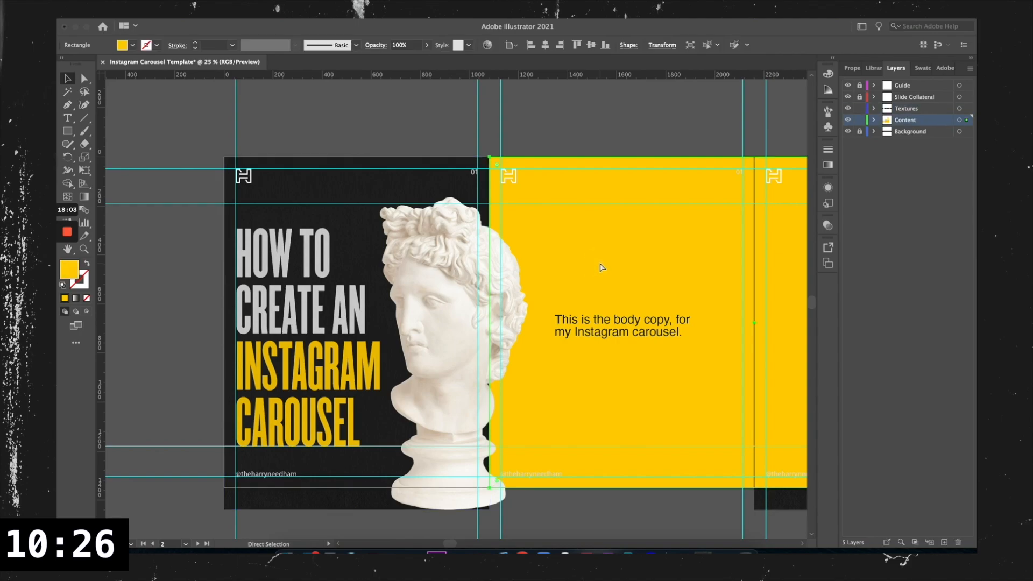
left_click(600, 266)
scroll(604, 265, "right", 1)
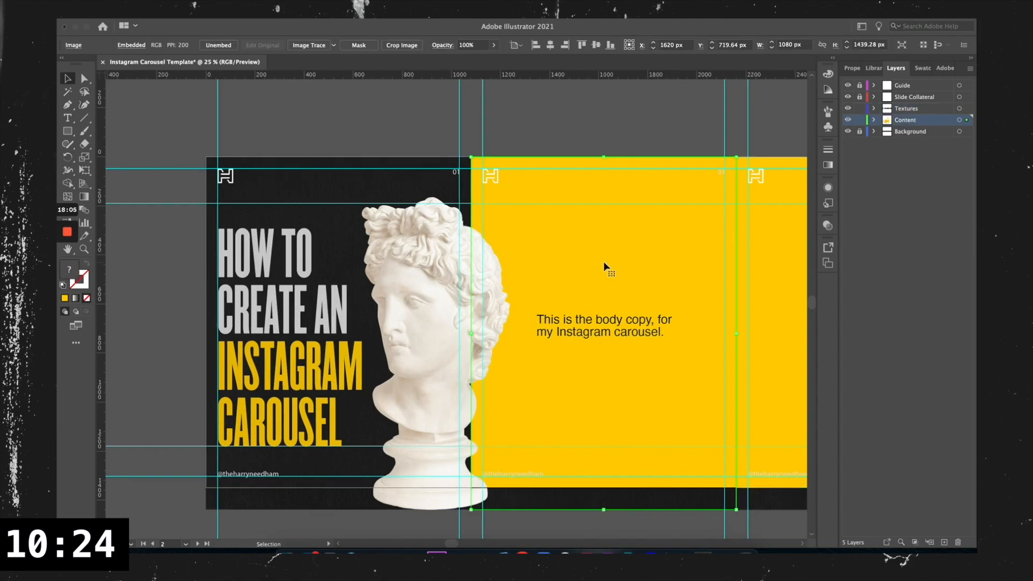
scroll(605, 266, "right", 4)
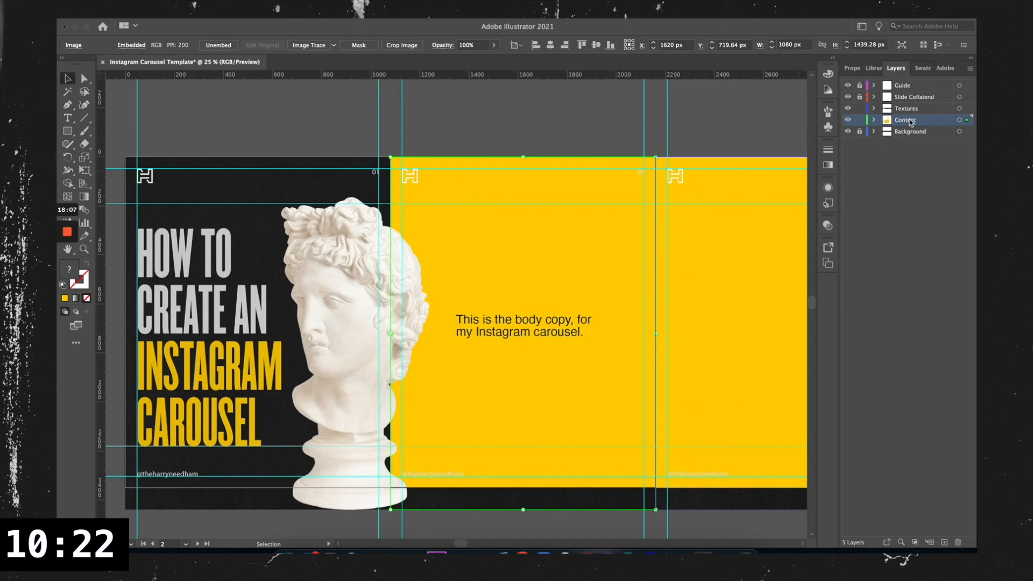
left_click(875, 120)
left_click(939, 190)
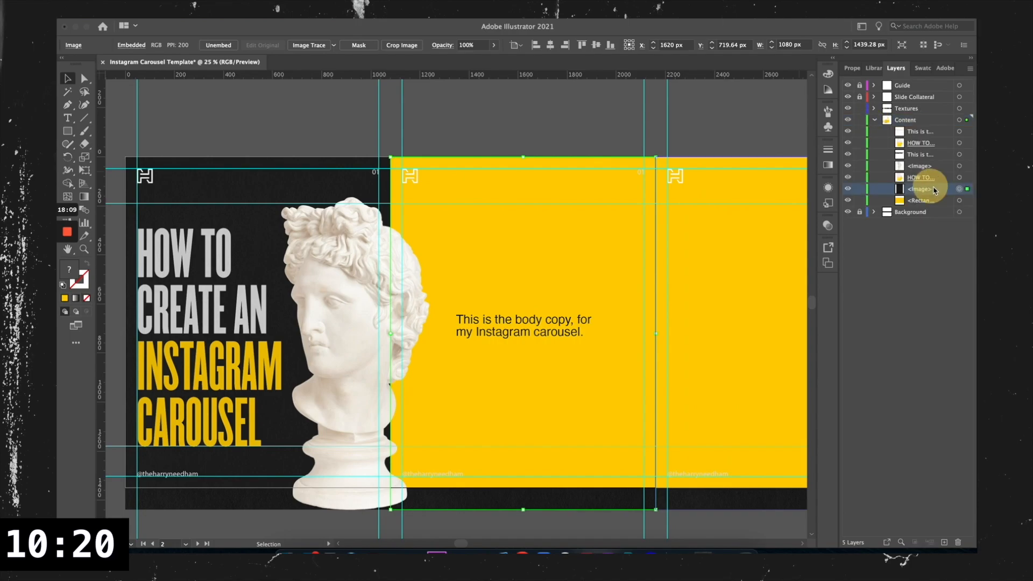
left_click_drag(939, 189, 915, 113)
left_click(874, 120)
left_click(874, 108)
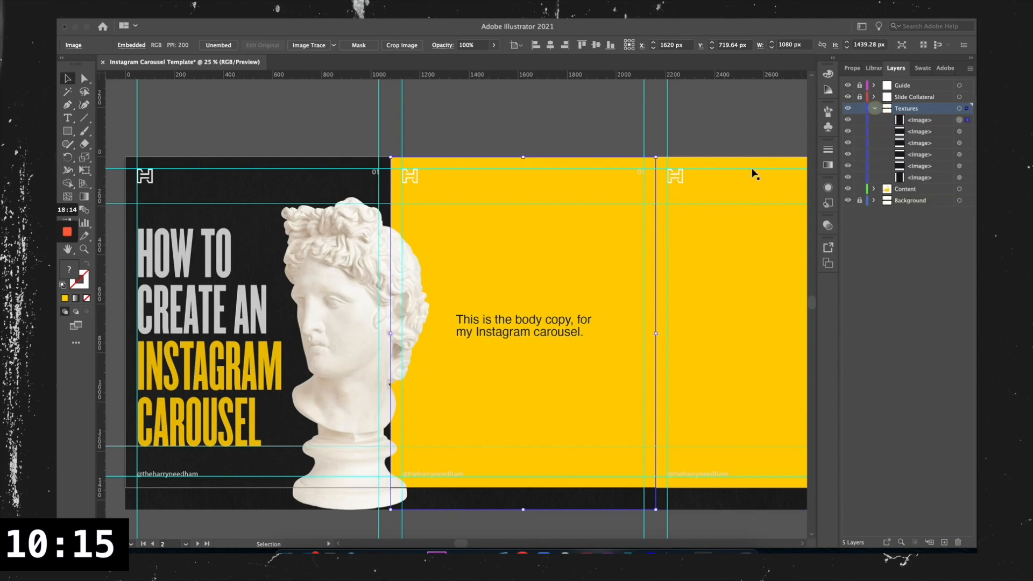
- Try the Darken, Multiply, Color Burn and Overlay blend modes on the second slide's texture image
left_click(829, 225)
left_click(733, 237)
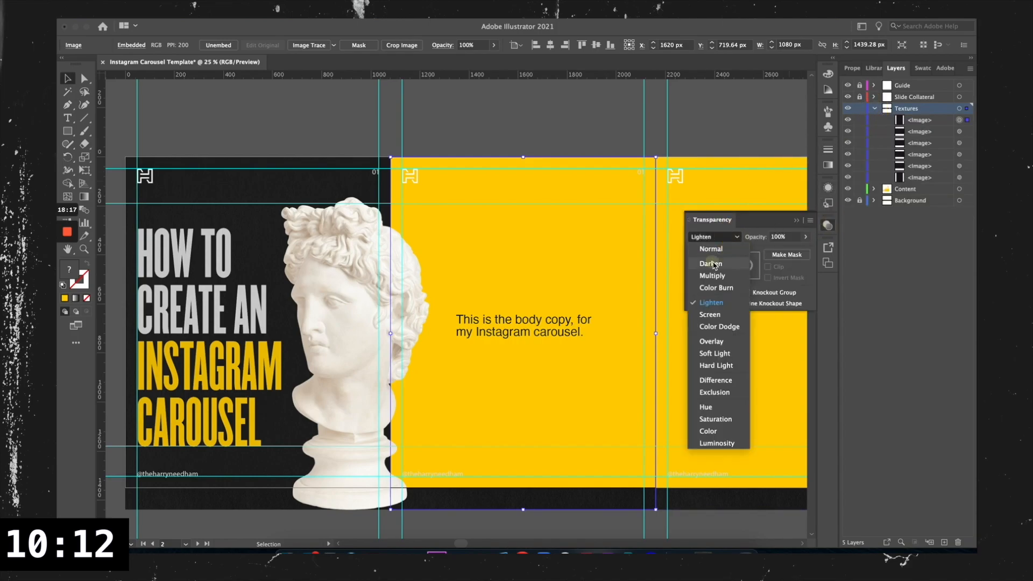
left_click(714, 264)
left_click(729, 237)
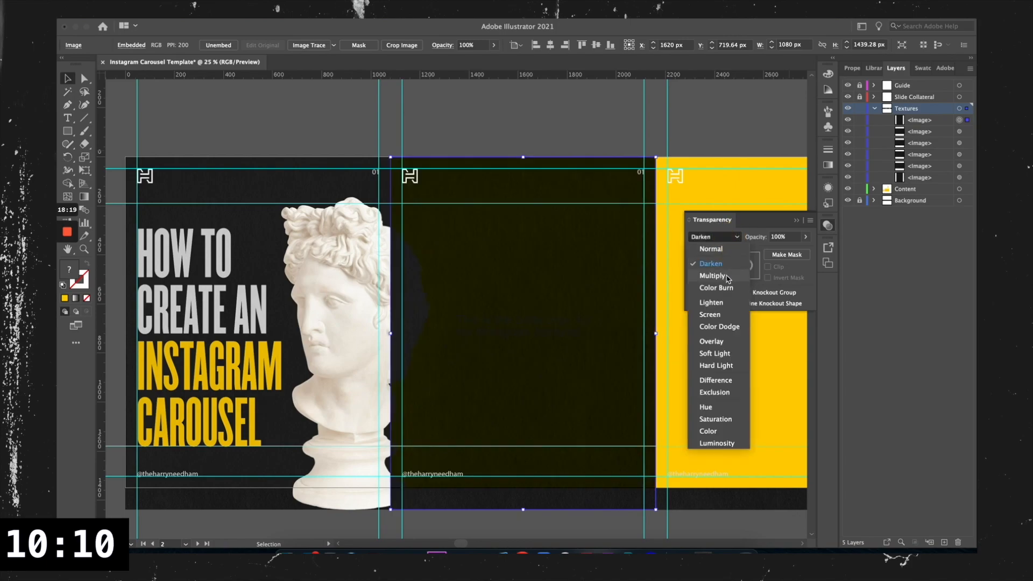
left_click(729, 275)
left_click(729, 237)
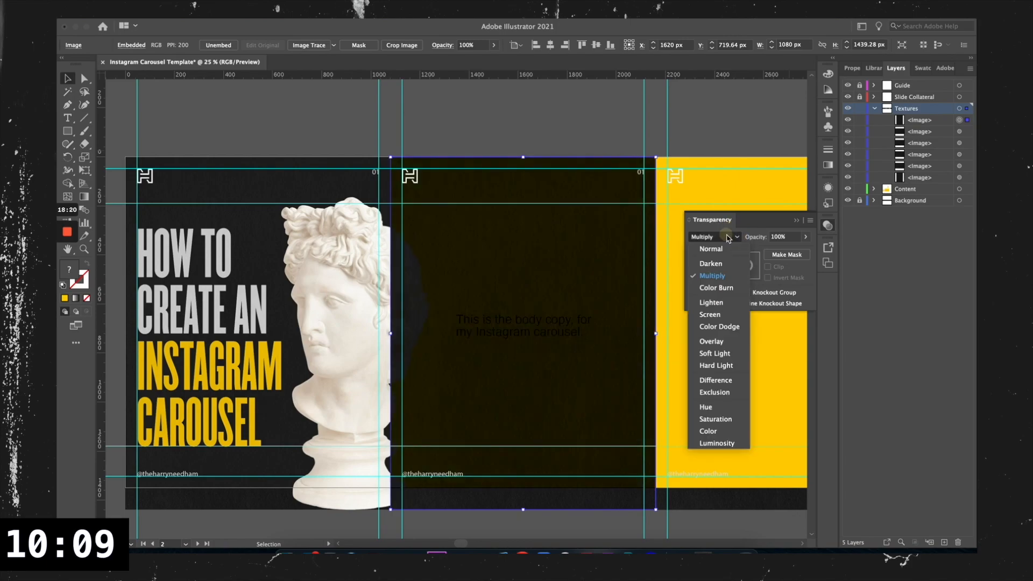
left_click(717, 288)
left_click(723, 238)
left_click(721, 342)
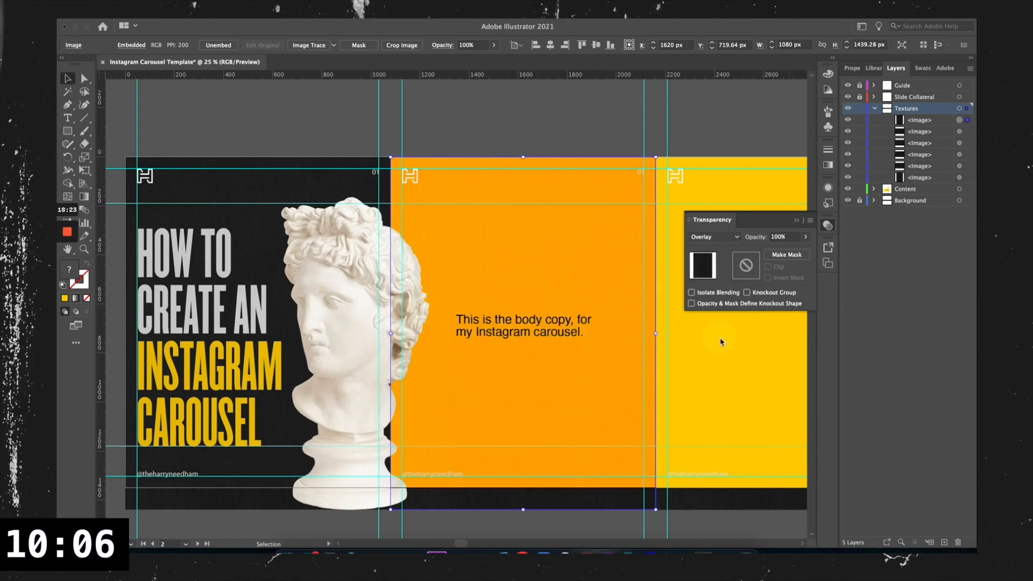
- Compare the Screen, Lighten, Saturation and Luminosity blend modes on the second slide's texture image
left_click(718, 237)
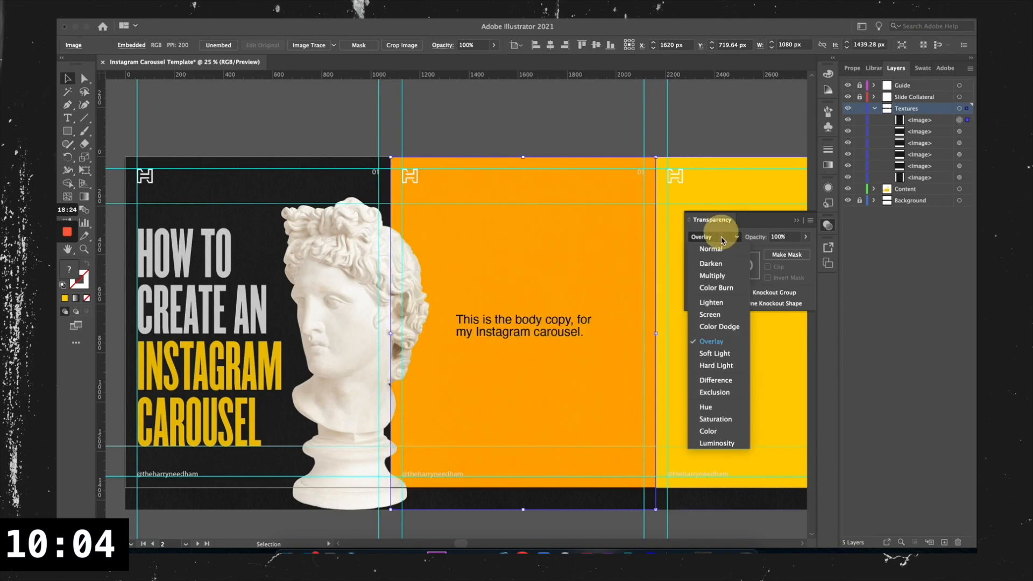
left_click(724, 316)
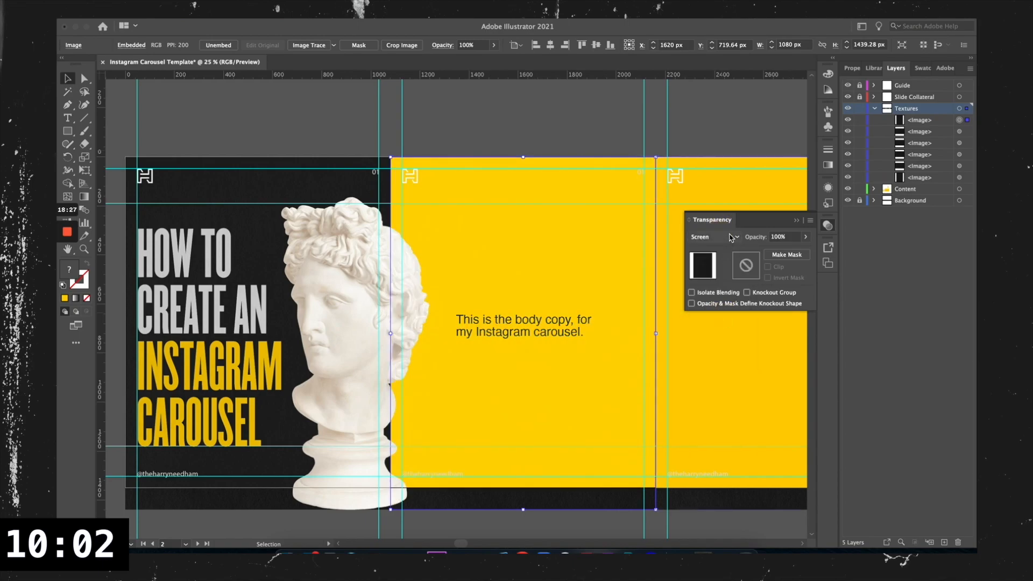
left_click(730, 237)
left_click(715, 301)
left_click(722, 239)
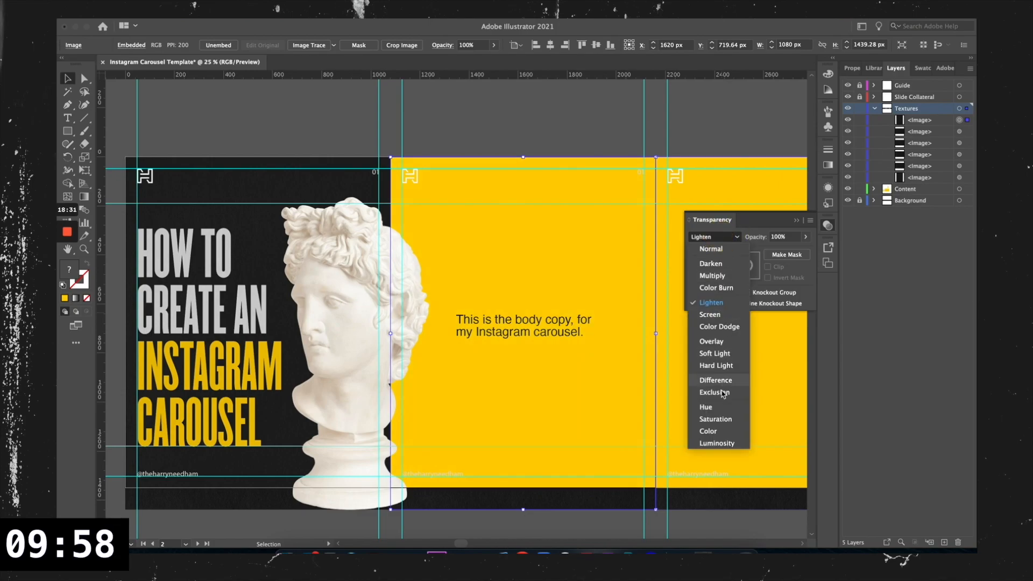
left_click(717, 419)
left_click(723, 238)
left_click(716, 442)
- Set the second slide's texture to the Screen blend mode and inspect it up close and beside the first slide
left_click(731, 237)
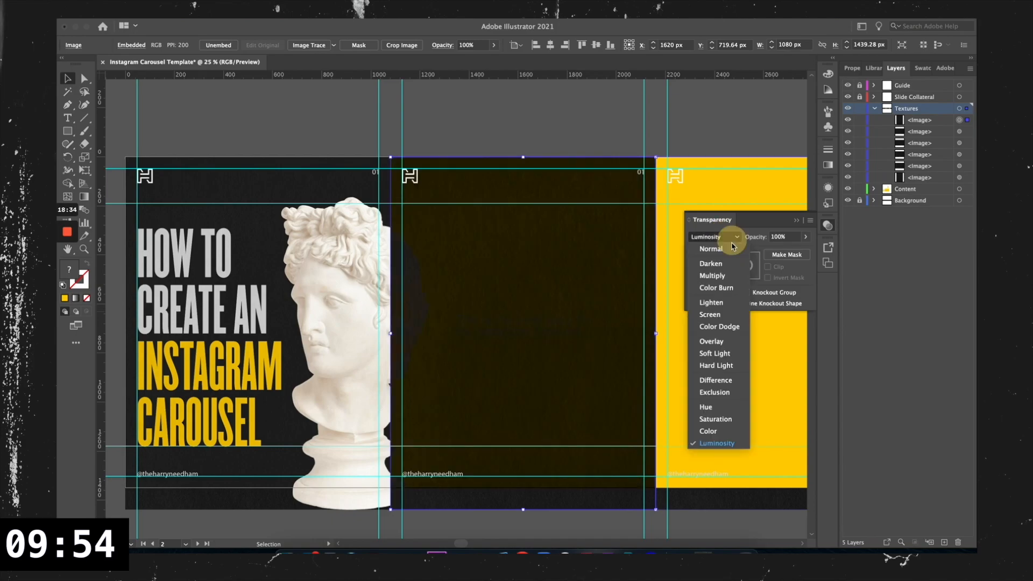
left_click(710, 314)
left_click(522, 136)
scroll(446, 181, "up", 3)
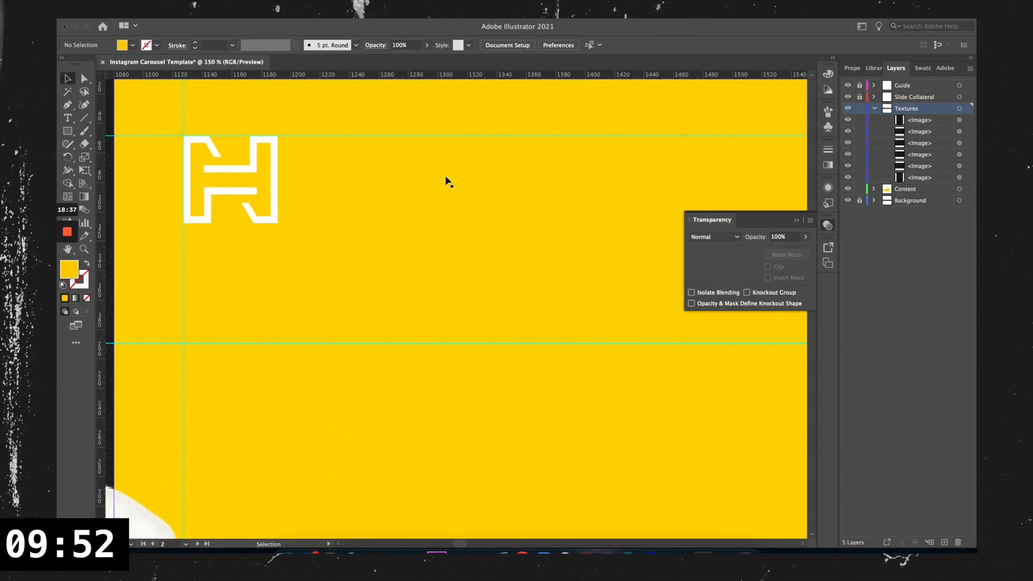
scroll(425, 275, "down", 5)
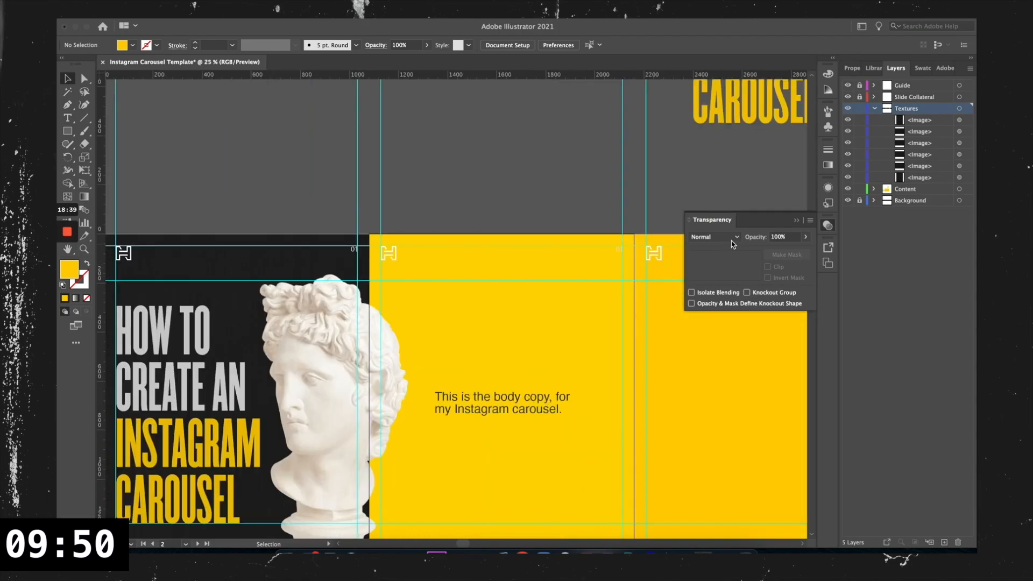
scroll(530, 205, "down", 3)
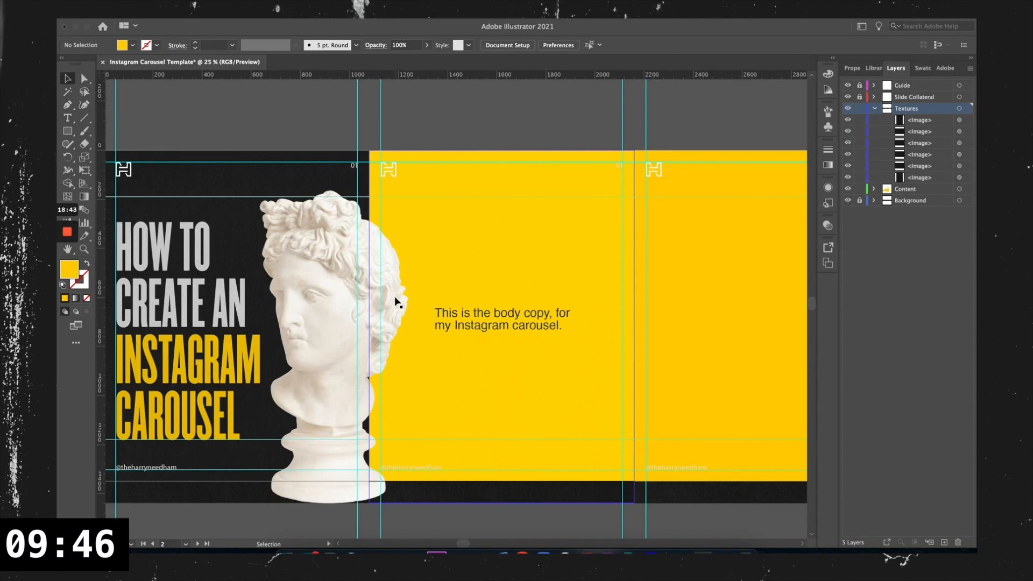
scroll(396, 301, "down", 2)
scroll(379, 384, "up", 2)
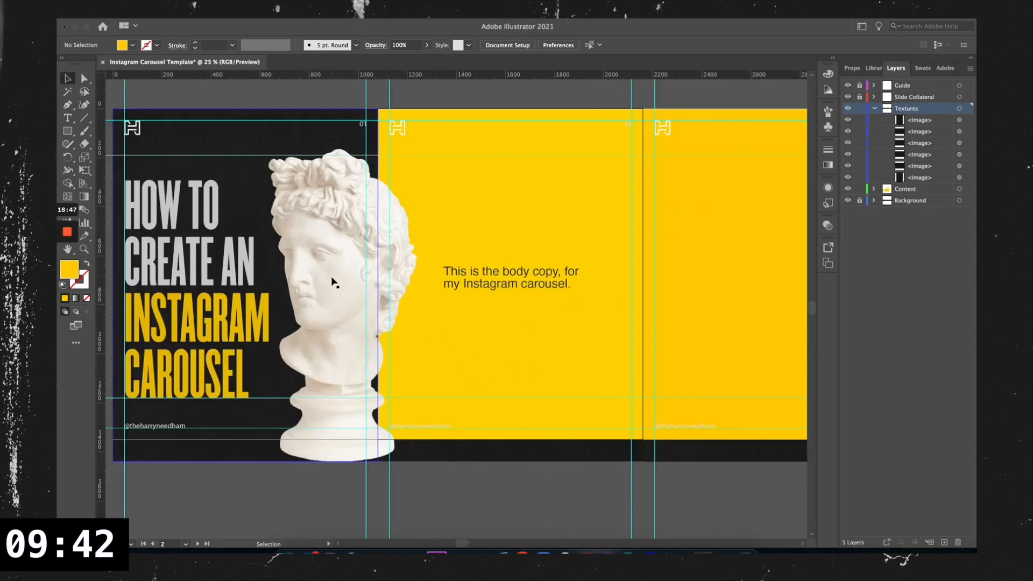
scroll(332, 282, "left", 2)
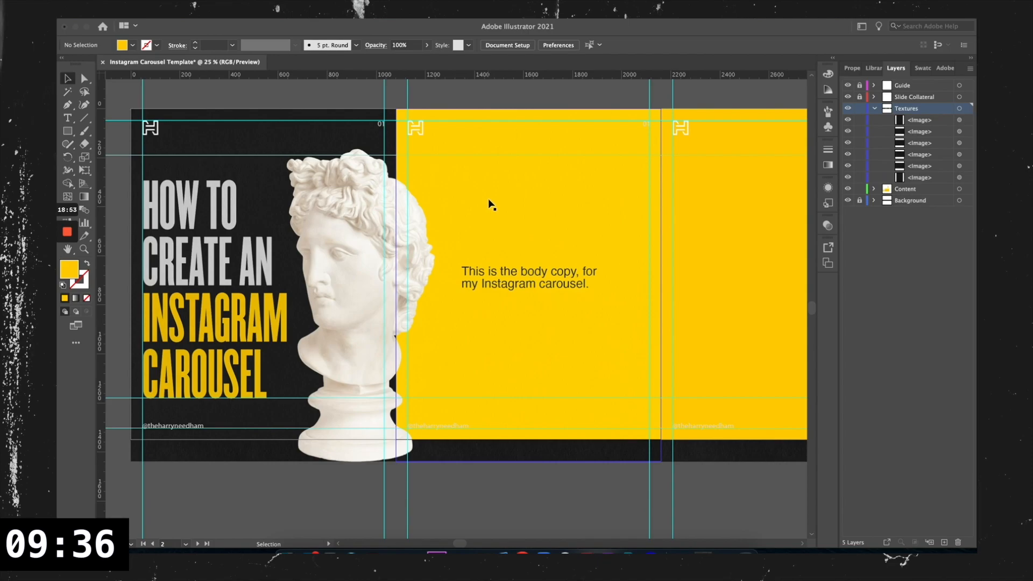
- Lock the Textures layer, then shift the statue slightly towards the second slide and enlarge it so its base extends below the first artboard
left_click(875, 108)
left_click(860, 110)
left_click(384, 308)
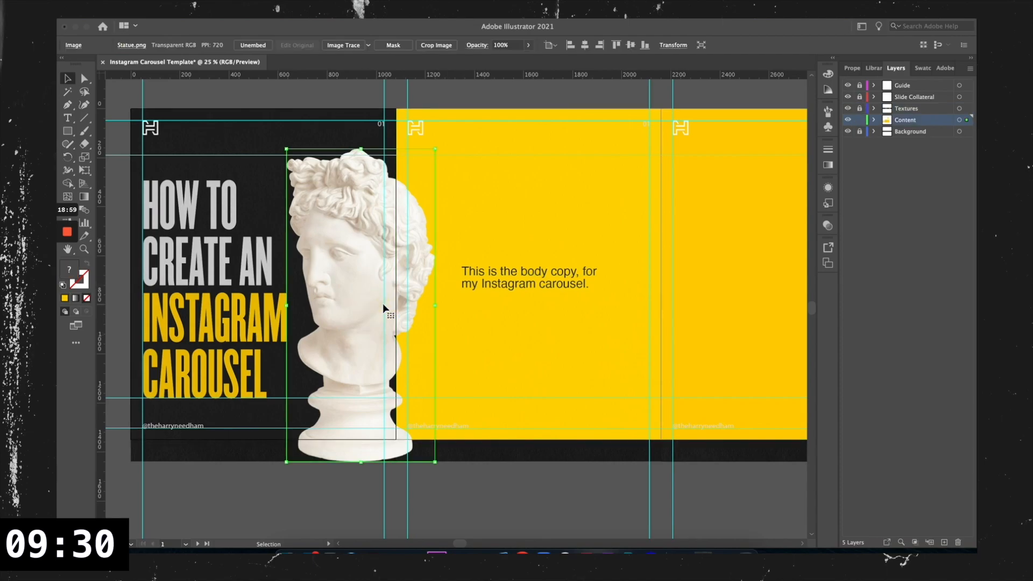
left_click_drag(382, 302, 392, 299)
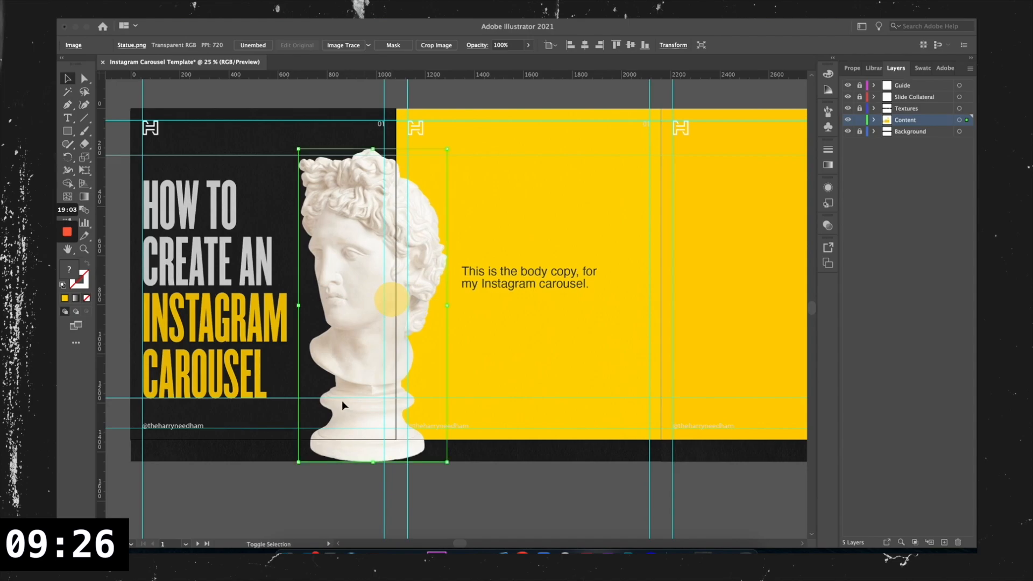
left_click_drag(299, 462, 283, 479)
left_click(512, 495)
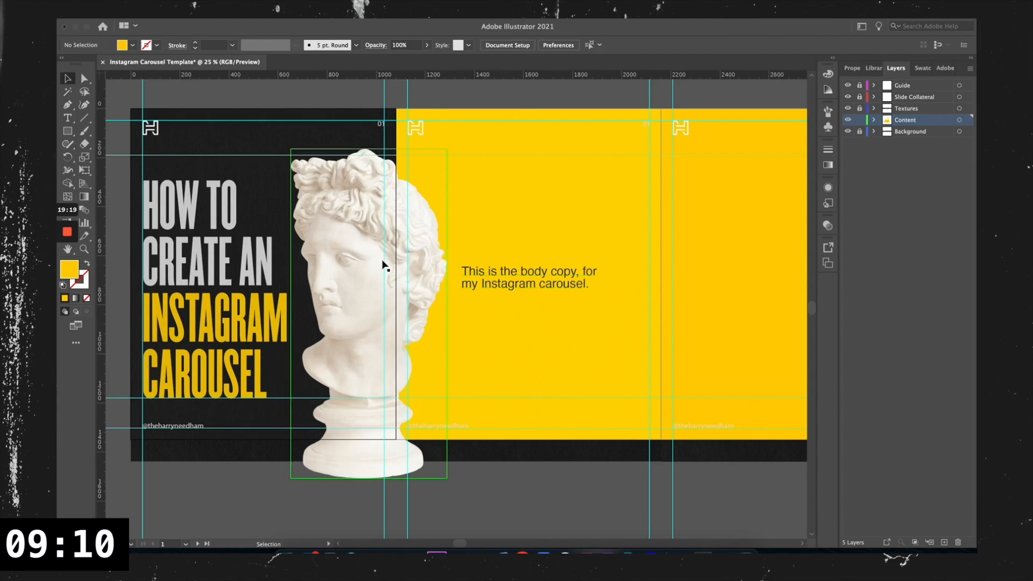
- Draw an upright yellow triangle with the Star tool reduced to three points, across the boundary between the third and fourth slides
scroll(385, 272, "down", 1)
scroll(386, 272, "right", 3)
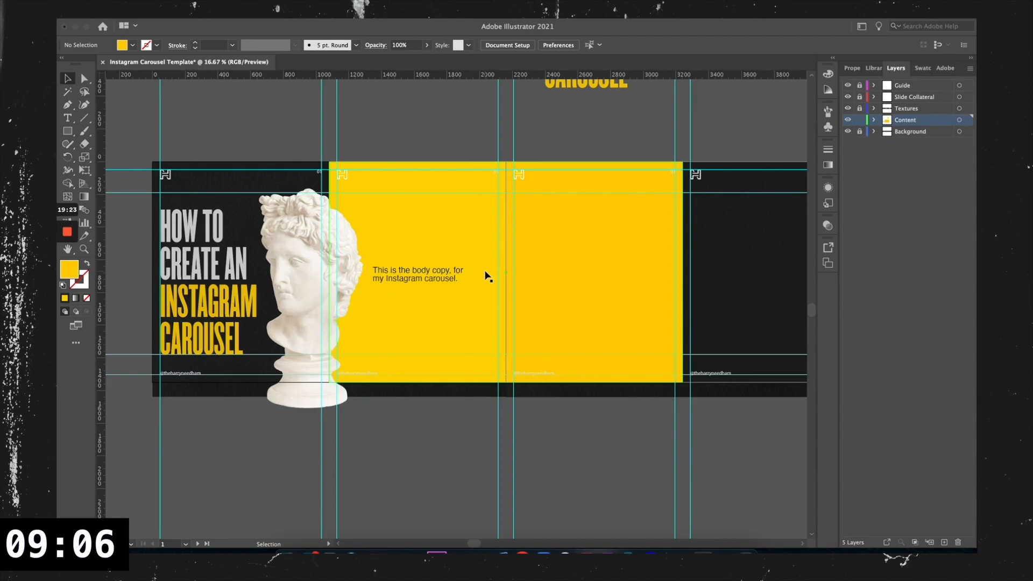
scroll(486, 275, "right", 3)
left_click(67, 131)
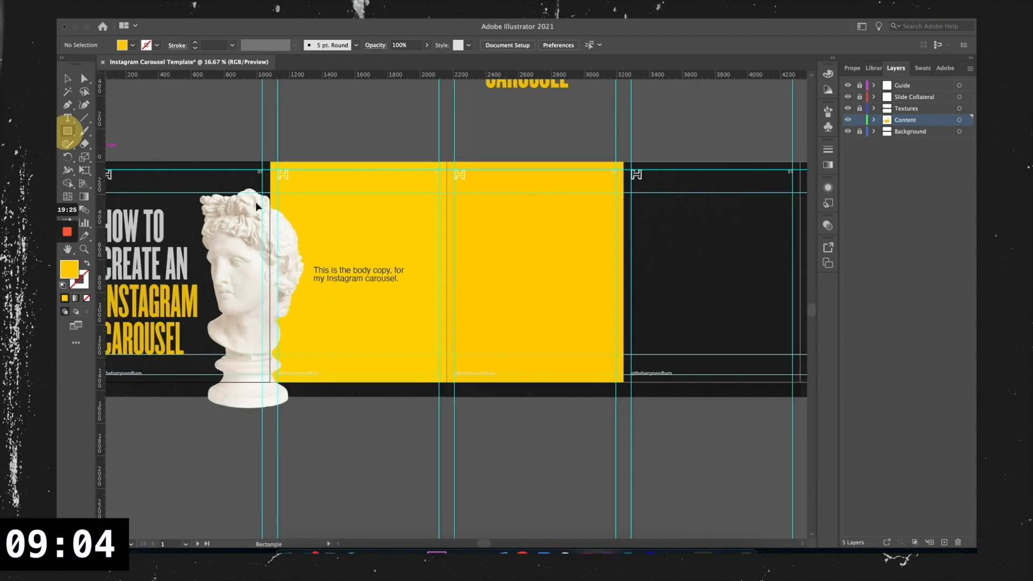
left_click_drag(67, 132, 141, 185)
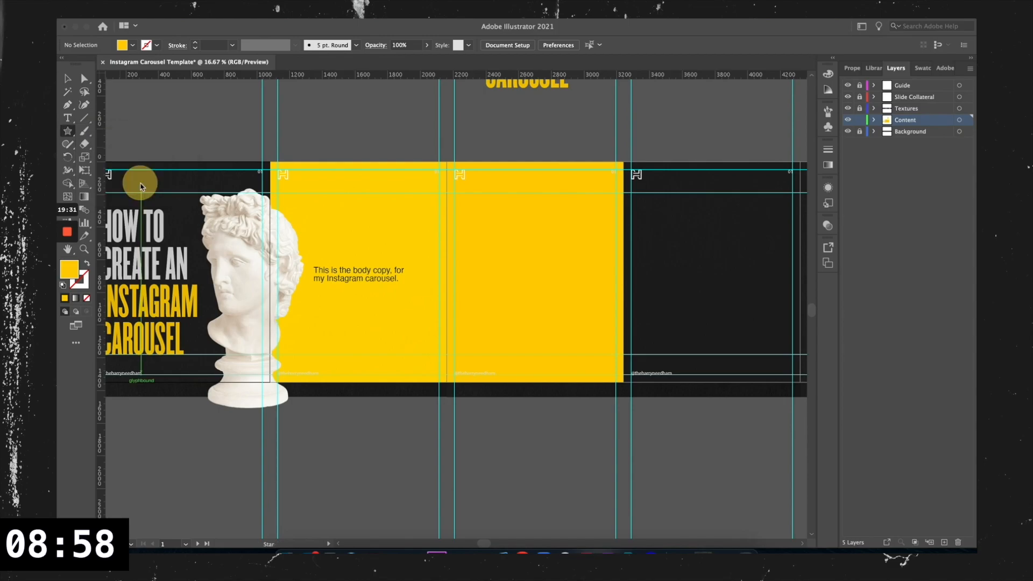
scroll(543, 258, "right", 5)
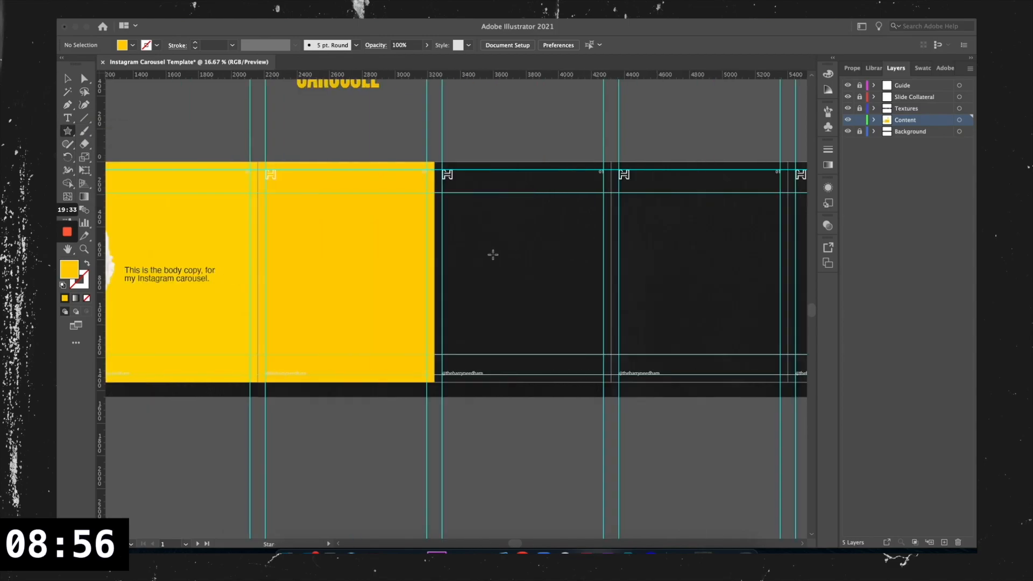
scroll(403, 218, "up", 2)
left_click_drag(399, 199, 454, 283)
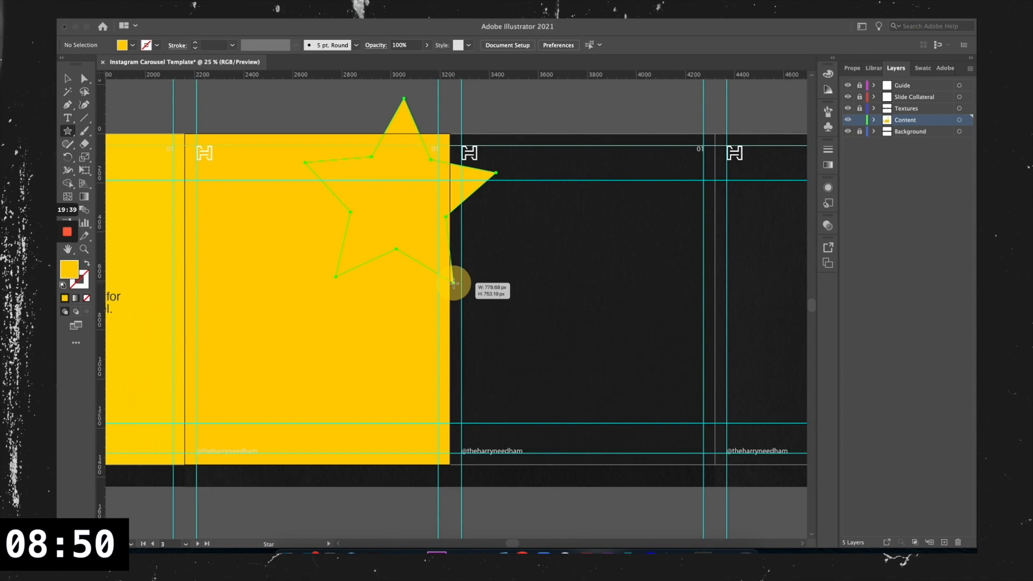
key("Down")
key("Down")
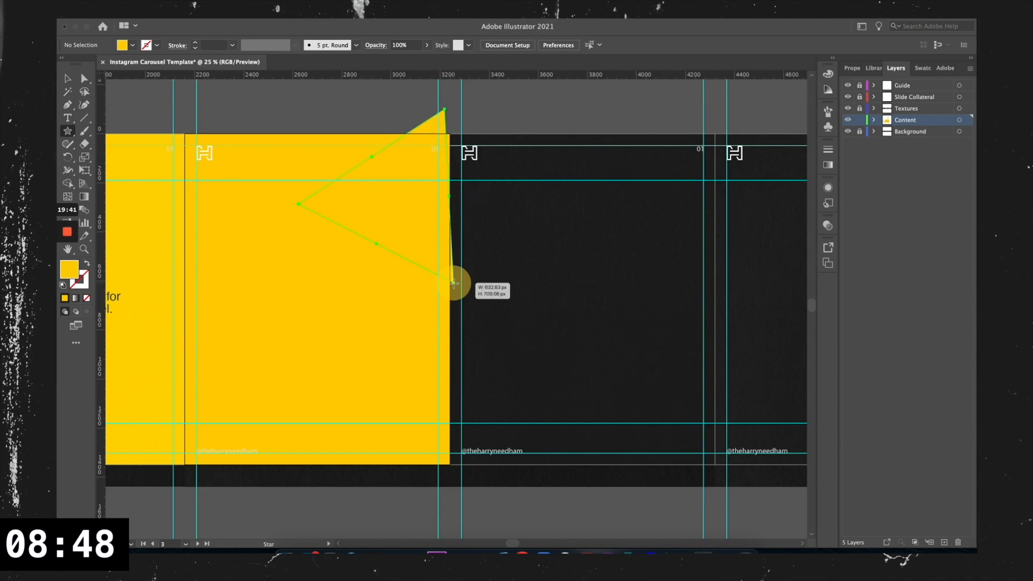
left_click_drag(454, 283, 478, 281)
- Align the triangle's apex with the upper end of the third and fourth slides' boundary and stretch its base to the artboards' lower edge
key("v")
left_click_drag(410, 215, 460, 268)
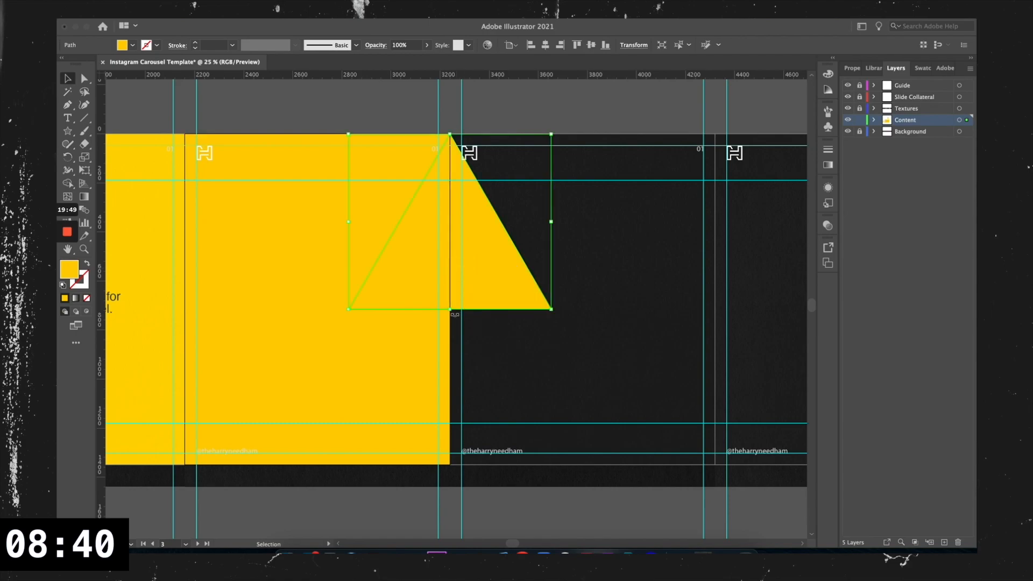
left_click_drag(452, 310, 452, 465)
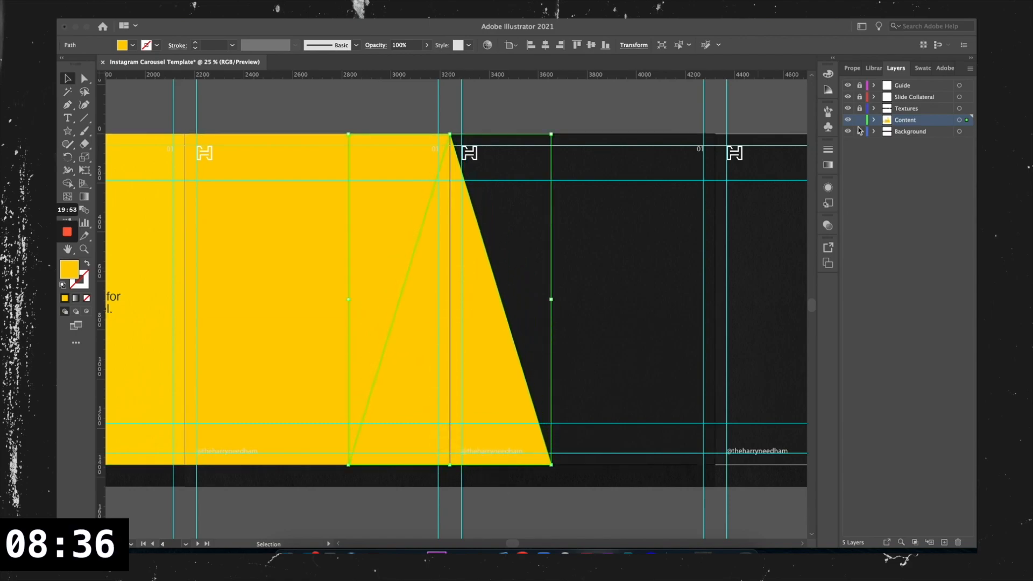
- Recolour the triangle with the dark library swatch BB 4 and check the slanted edge it cuts into the yellow block
left_click(874, 68)
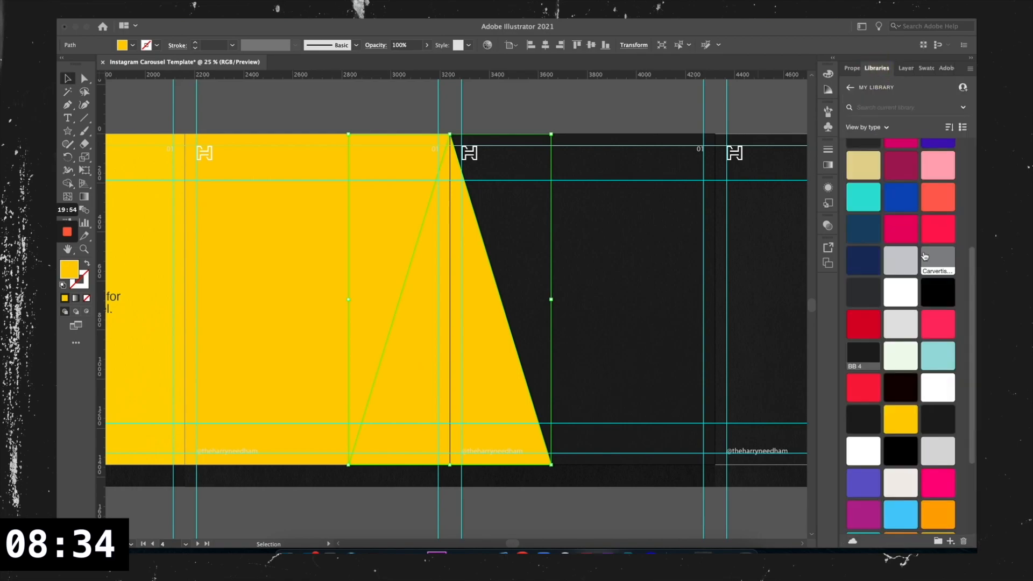
left_click(865, 356)
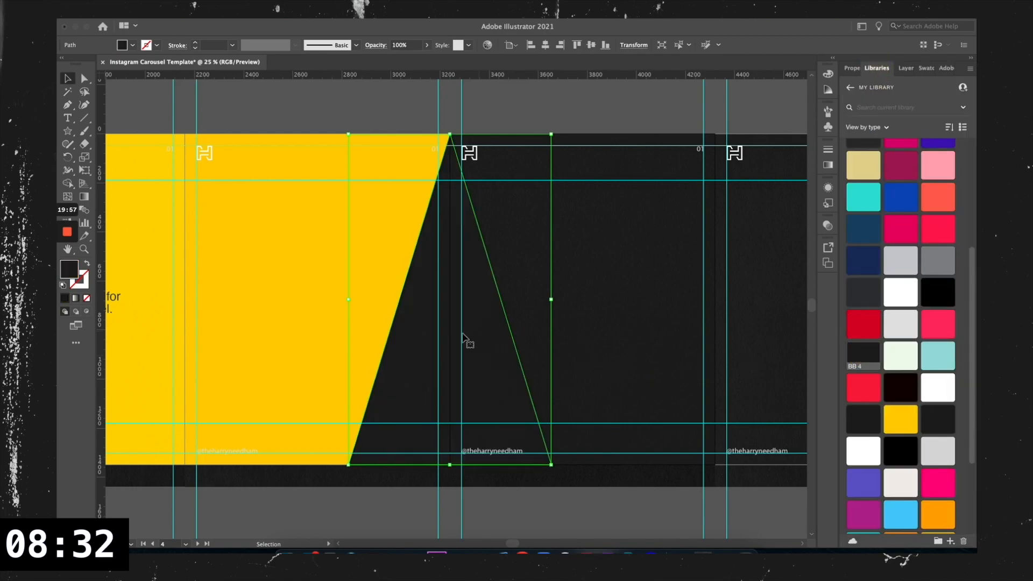
left_click(622, 330)
scroll(459, 318, "left", 3)
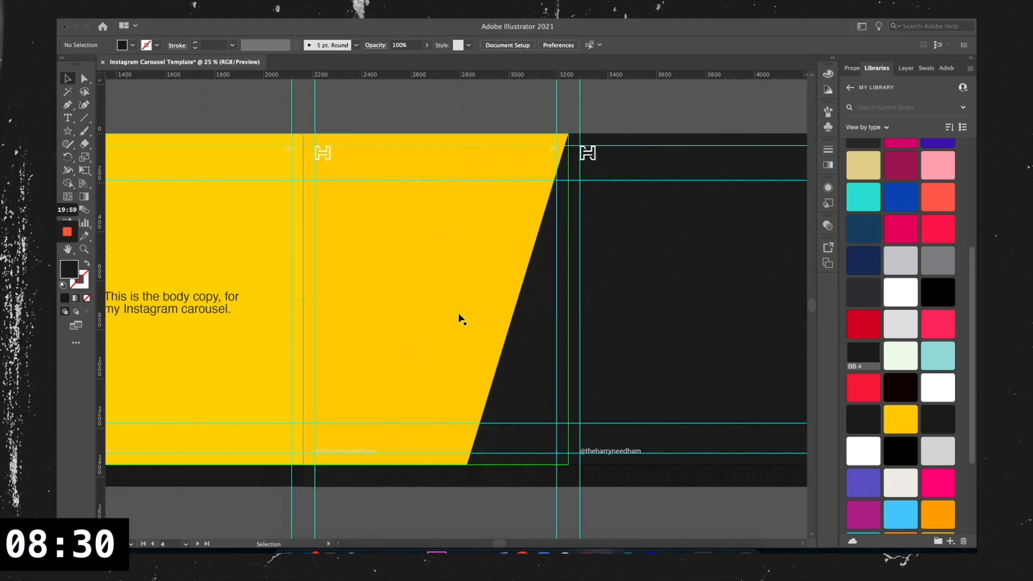
scroll(503, 328, "up", 2)
scroll(509, 329, "down", 2)
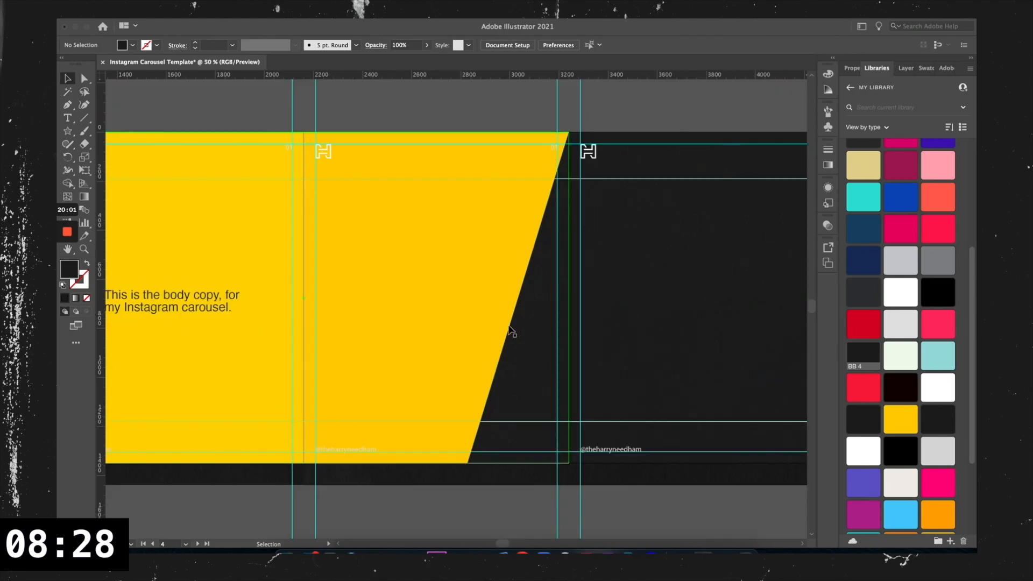
- Widen the dark triangle while keeping its apex on the slide boundary, giving the yellow block a shallower slant, and review the carousel
left_click_drag(547, 358, 511, 347)
left_click_drag(638, 300, 704, 297)
left_click(627, 100)
key("ctrl+minus")
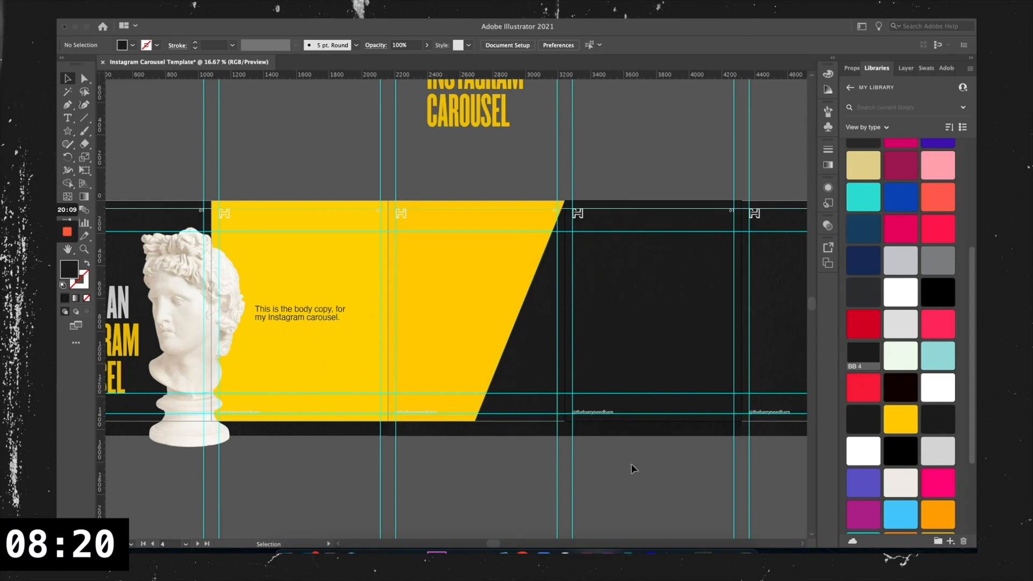
scroll(550, 459, "left", 2)
scroll(549, 458, "down", 1)
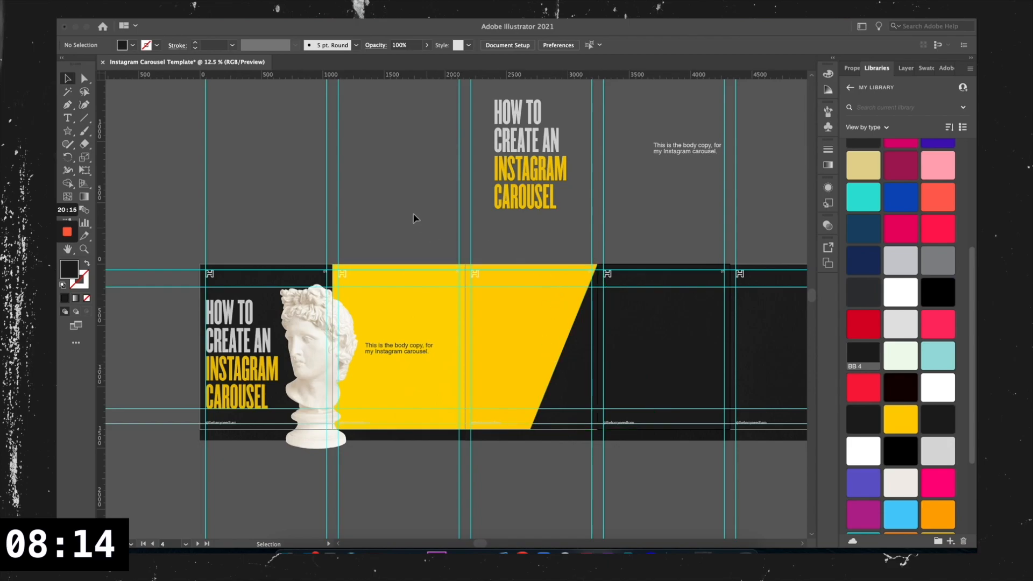
- Review the slanted yellow block, the body copy and the first slide's headline and statue across the carousel
scroll(414, 215, "down", 1)
left_click(530, 330)
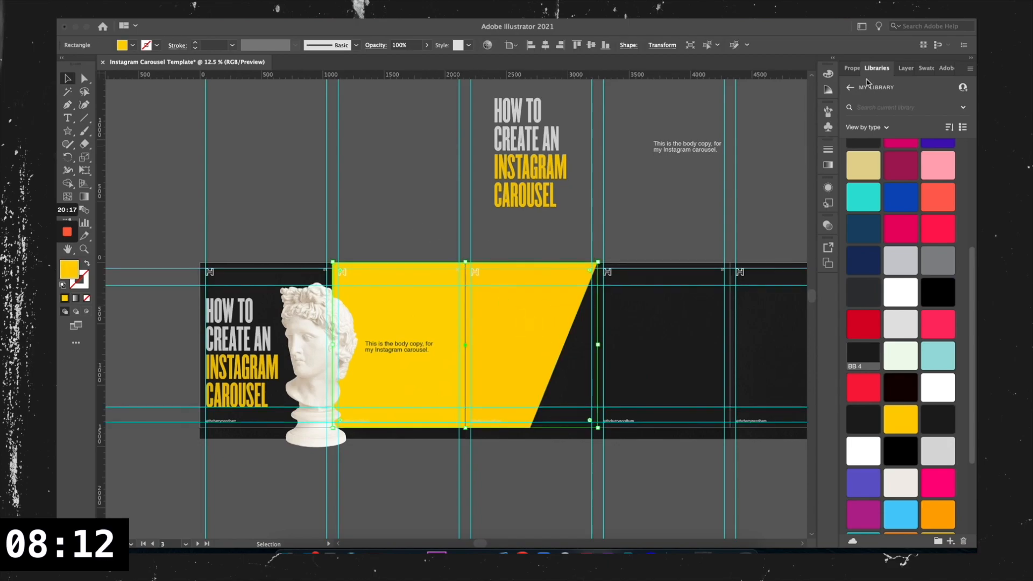
left_click(906, 68)
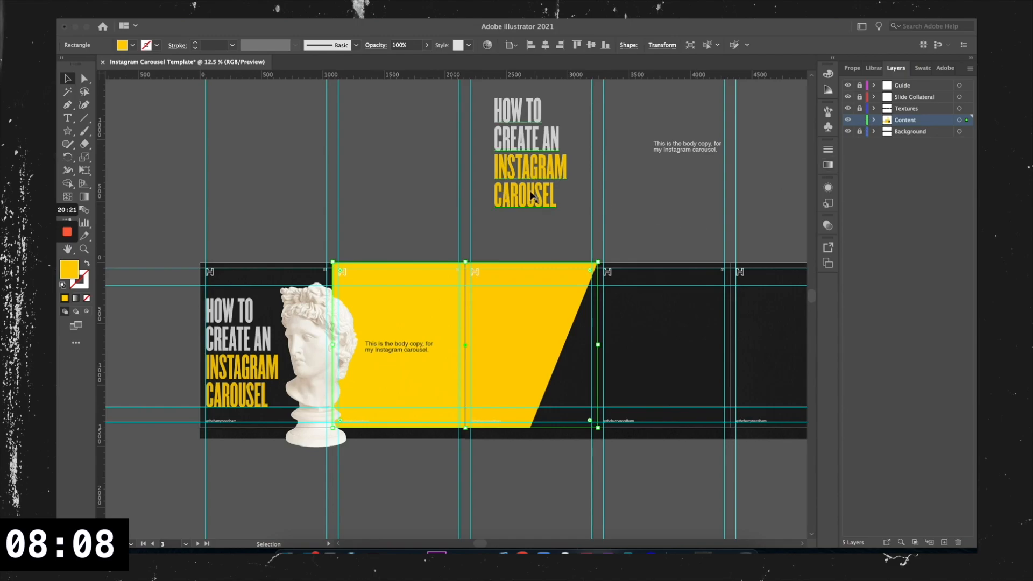
left_click(417, 235)
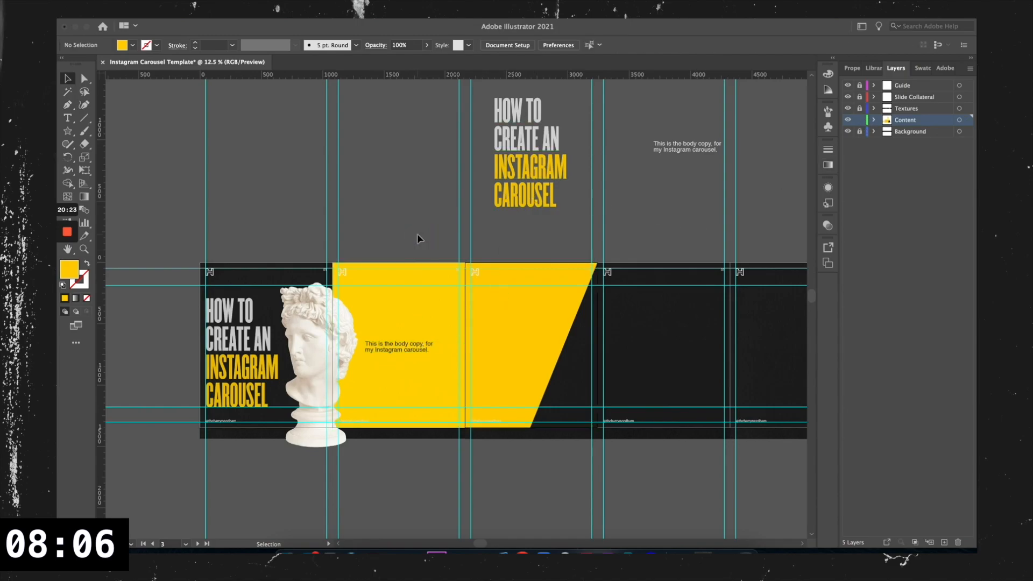
key("ctrl+minus")
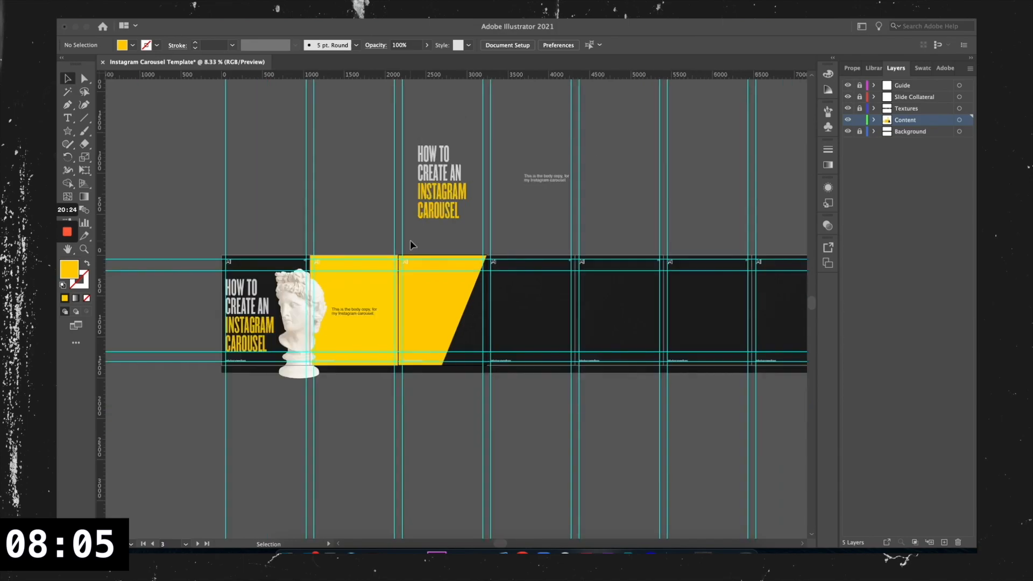
scroll(357, 319, "up", 1)
left_click(364, 311)
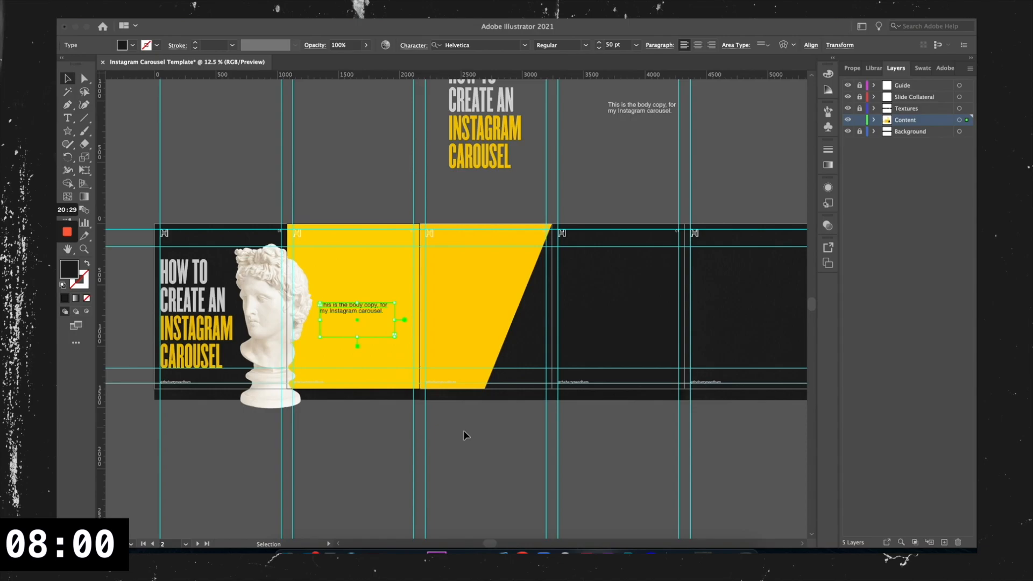
left_click(461, 432)
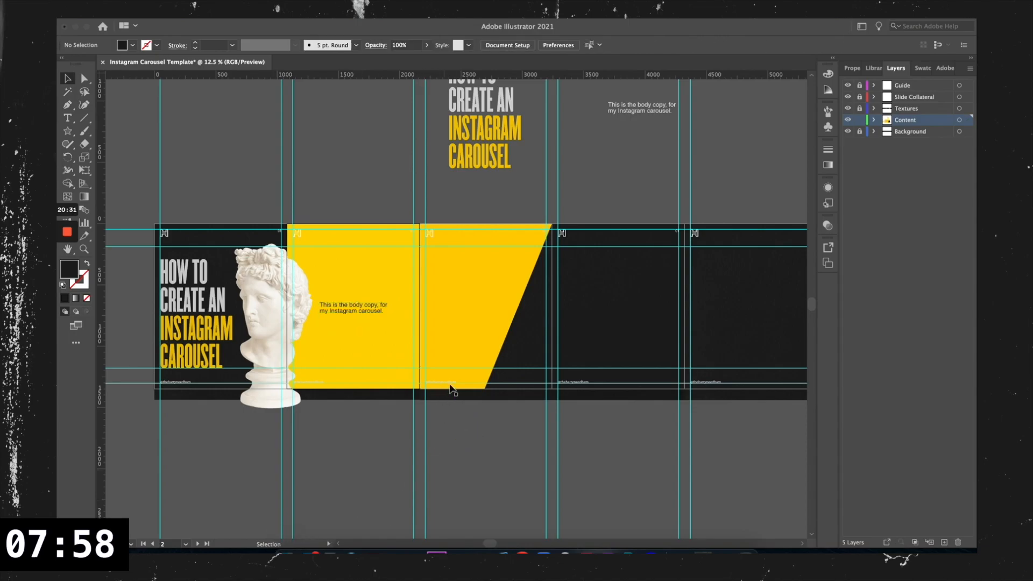
scroll(389, 371, "left", 3)
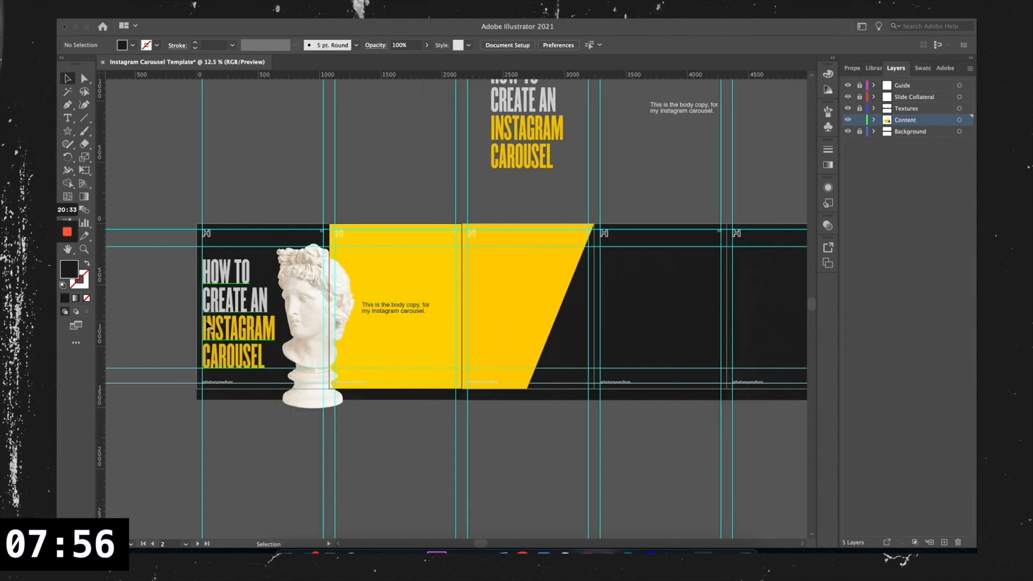
scroll(244, 318, "up", 3)
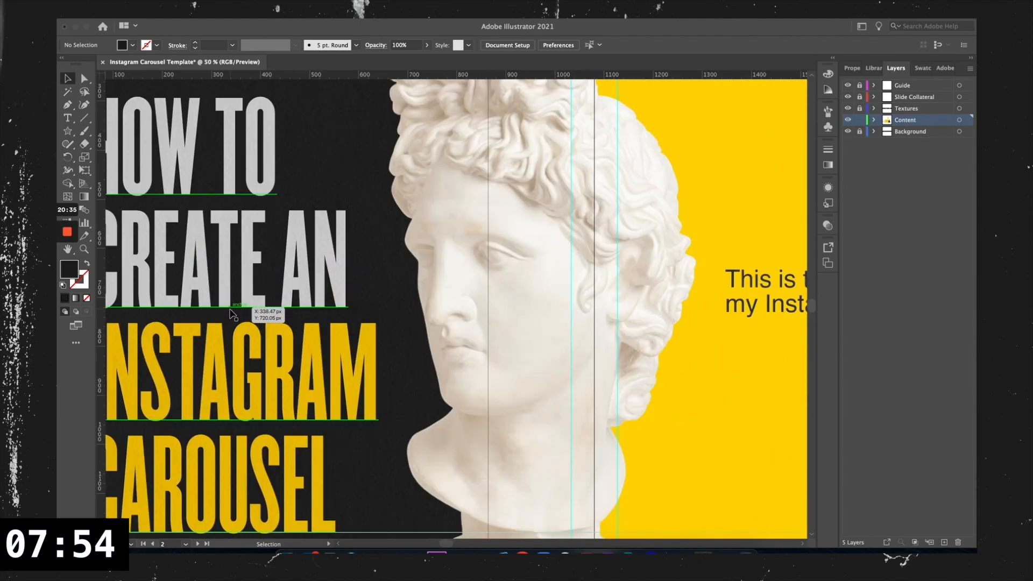
scroll(243, 318, "down", 2)
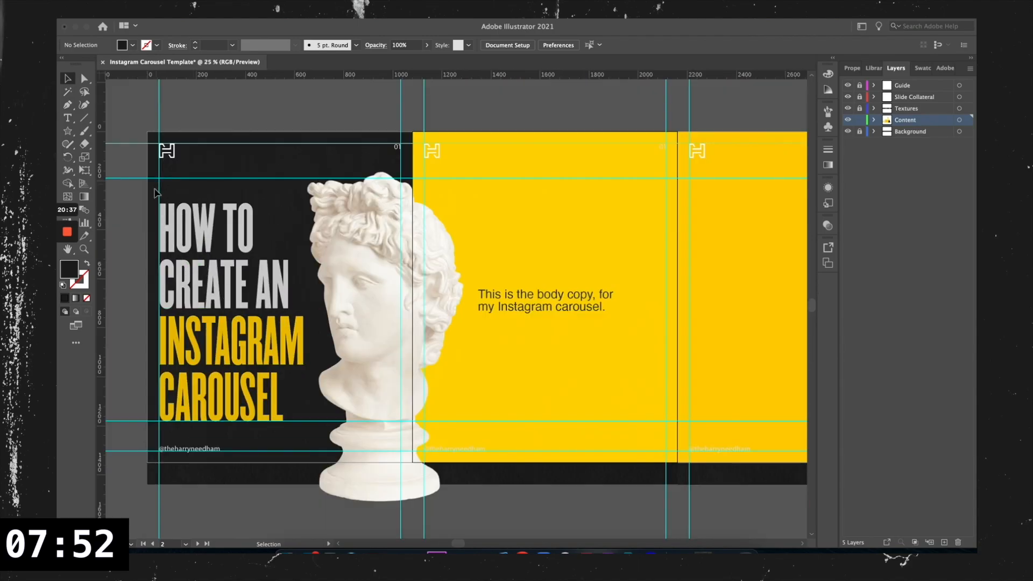
scroll(187, 243, "left", 1)
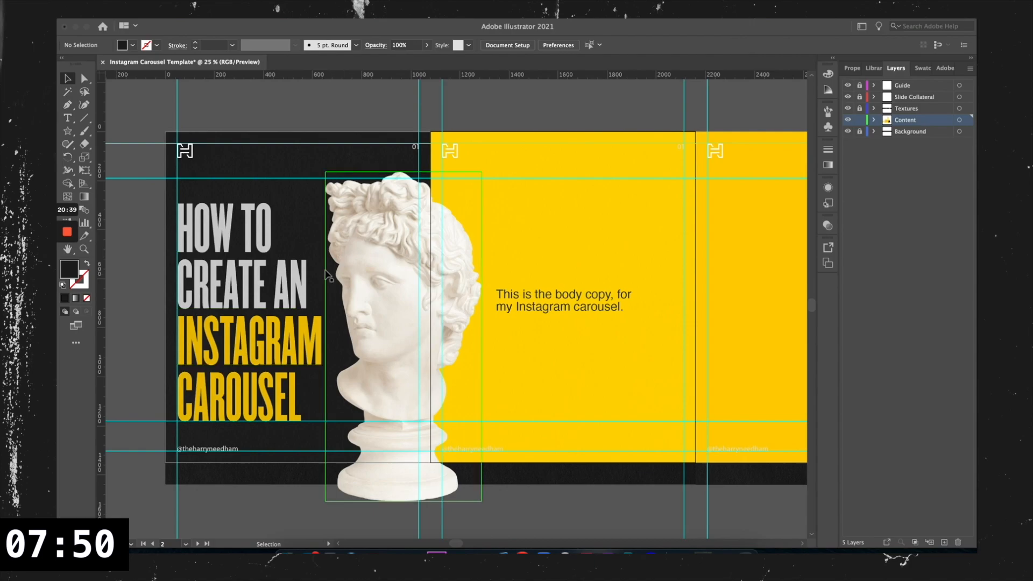
- Try moving the body copy across to the boundary between the second and third slides, and undo the move
left_click_drag(595, 300, 666, 305)
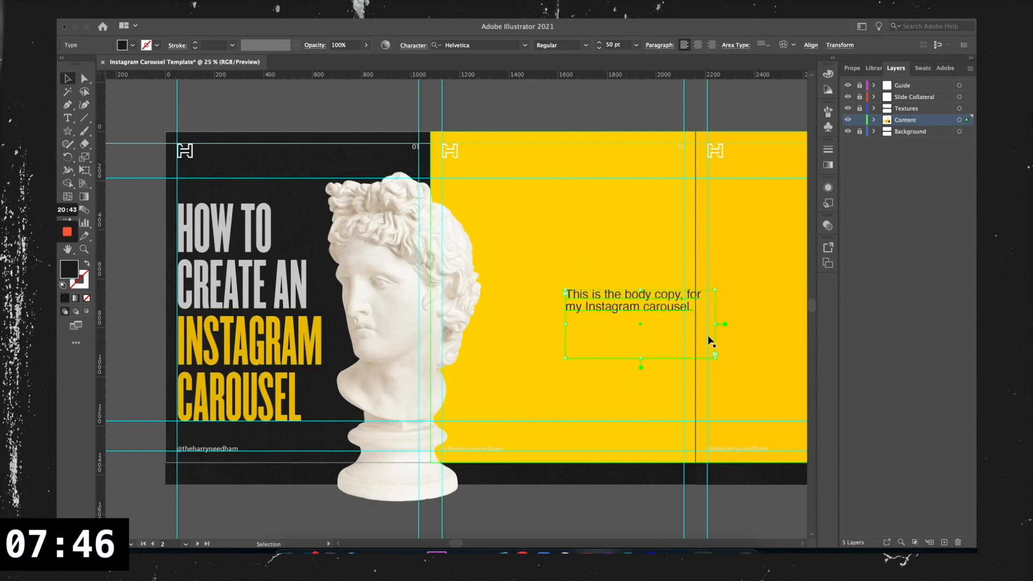
key("super+z")
left_click(576, 113)
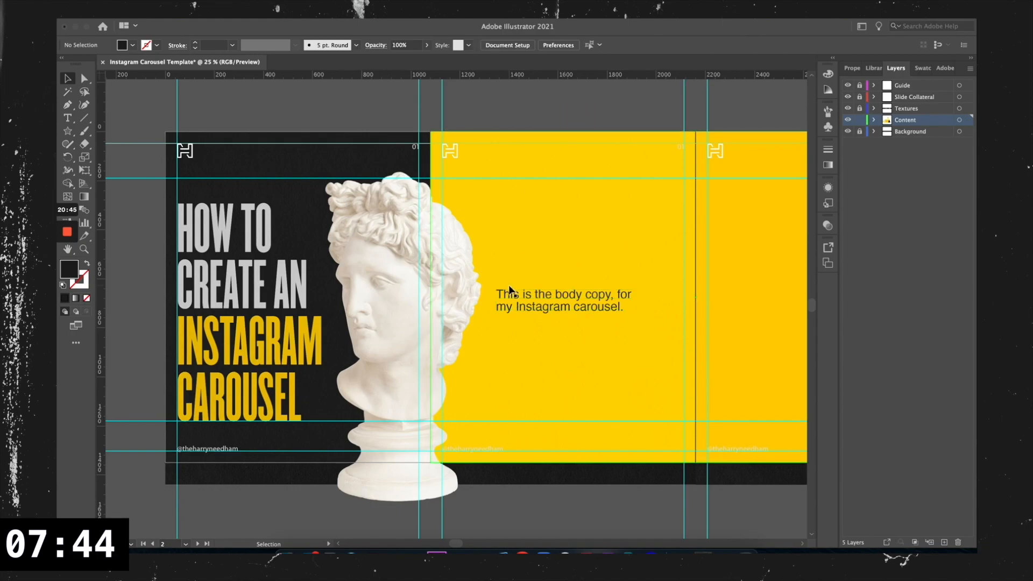
- Scale the first slide's headline down to about 238 pt, keeping it on the margin guide and clear of the statue
scroll(508, 307, "left", 1)
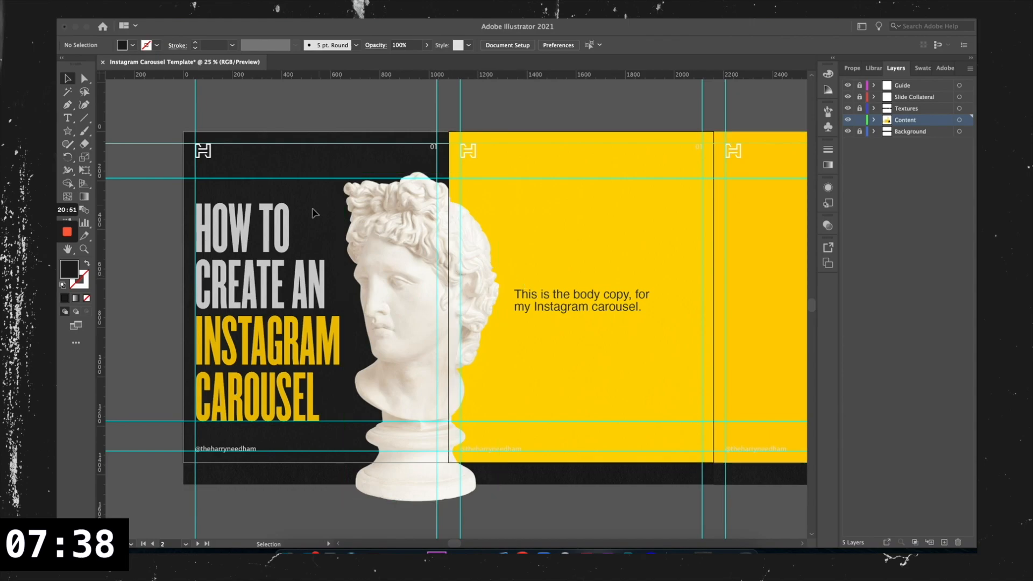
scroll(316, 213, "down", 1)
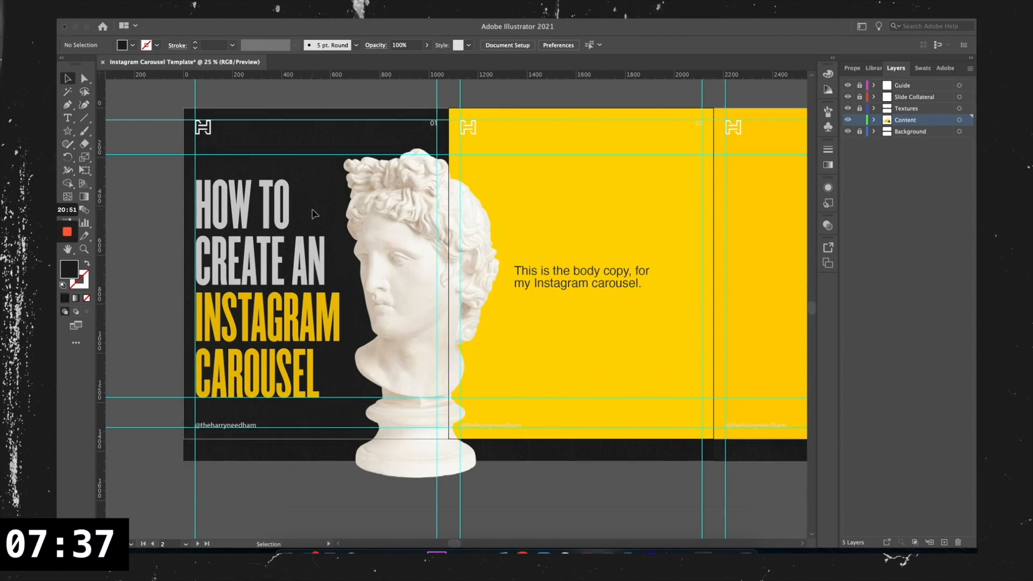
left_click(309, 323)
left_click_drag(337, 181, 337, 182)
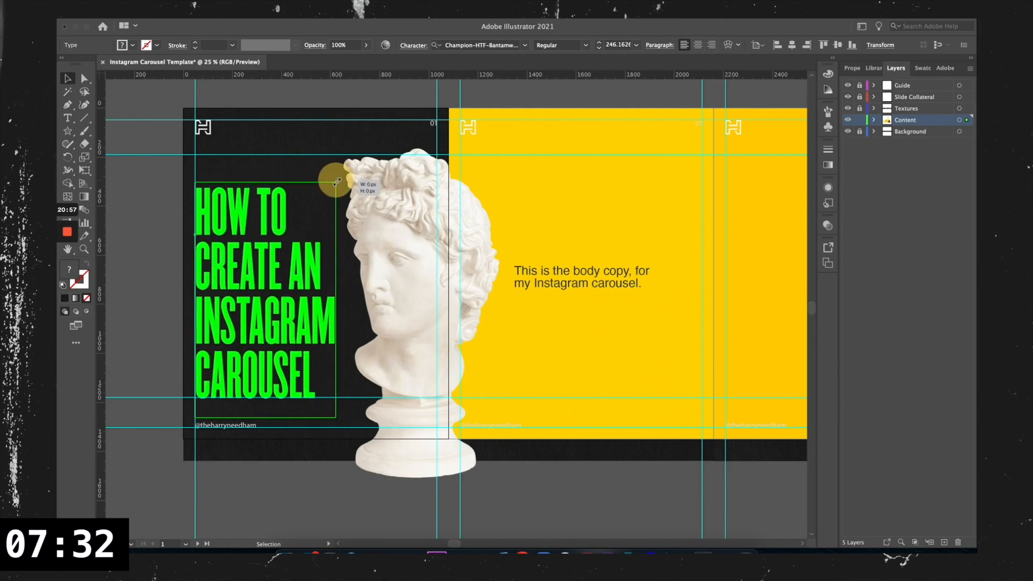
left_click_drag(337, 181, 338, 181)
left_click(155, 218)
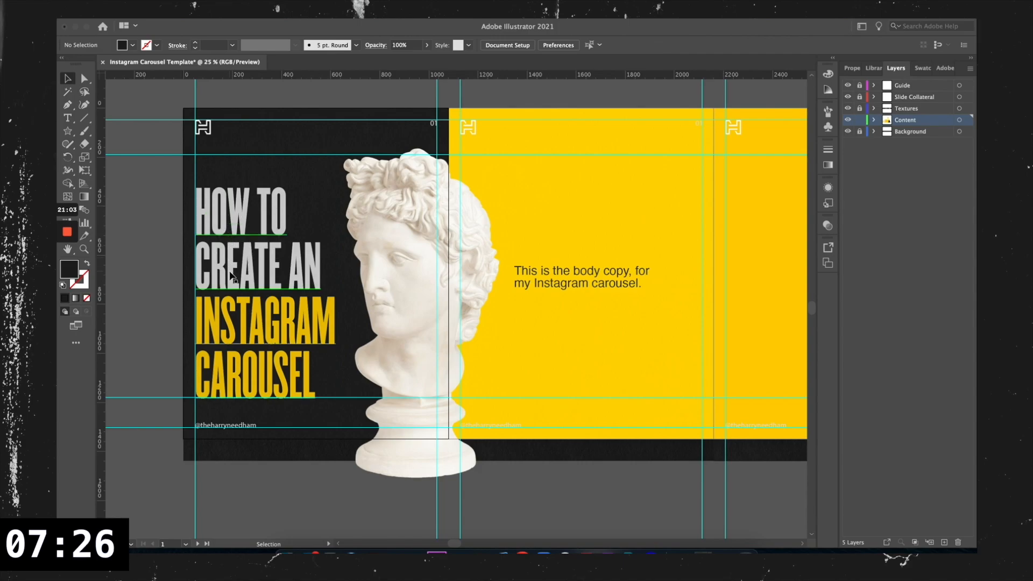
- Duplicate the second slide's body copy above the first slide's headline and recolour the copy with the white library swatch
left_click(610, 285)
left_click_drag(610, 285, 202, 164, "alt")
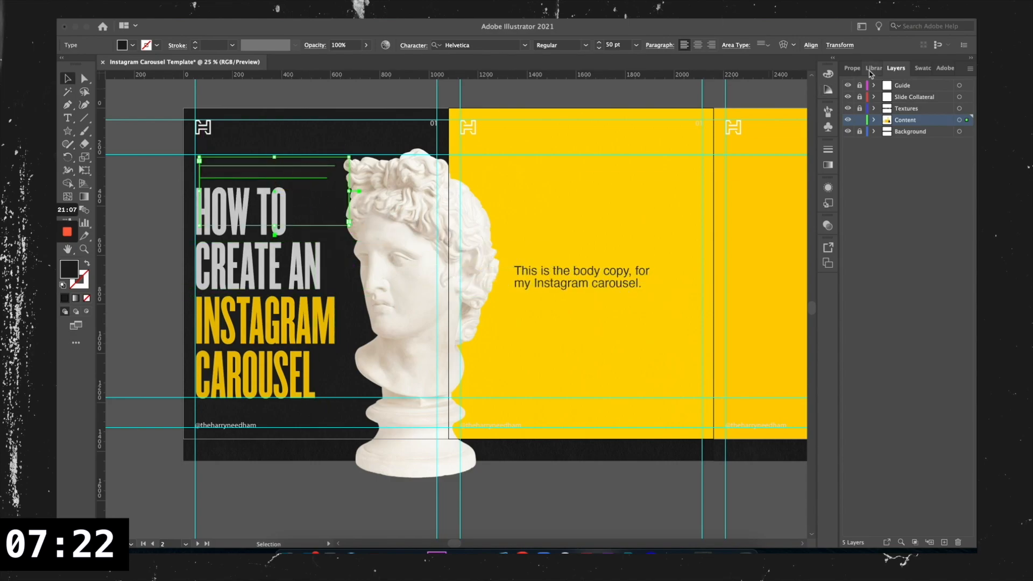
left_click(873, 69)
left_click(900, 291)
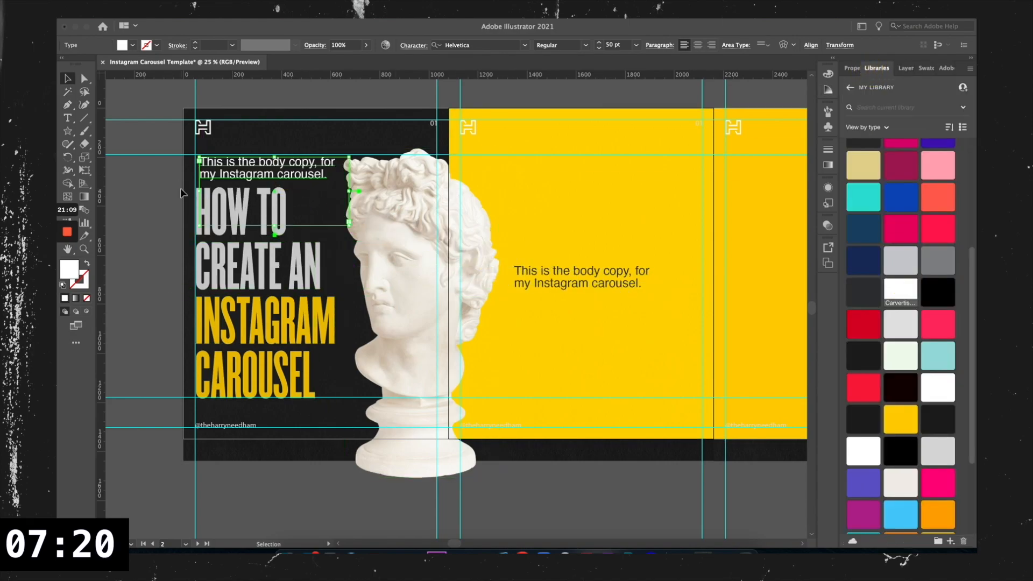
scroll(182, 193, "up", 1)
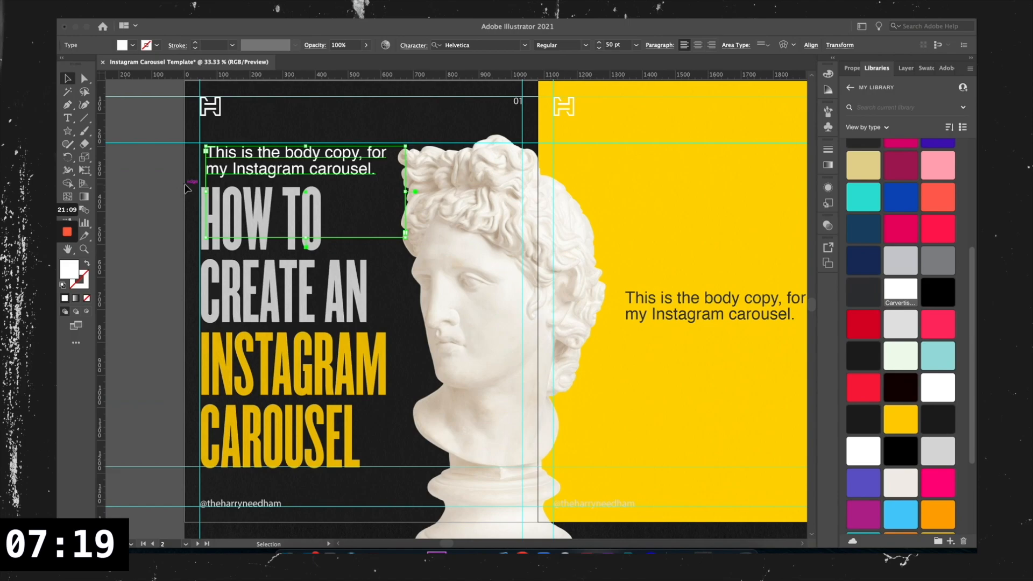
left_click(166, 220)
- Move the white body copy clear of the headline and delete the line "HOW TO" from the headline text
double_click(273, 240)
left_click_drag(318, 223, 192, 219)
key("Escape")
left_click_drag(305, 168, 458, 123)
left_click(276, 209)
double_click(276, 210)
left_click_drag(313, 225, 215, 293)
key("BackSpace")
key("Delete")
key("Escape")
key("v")
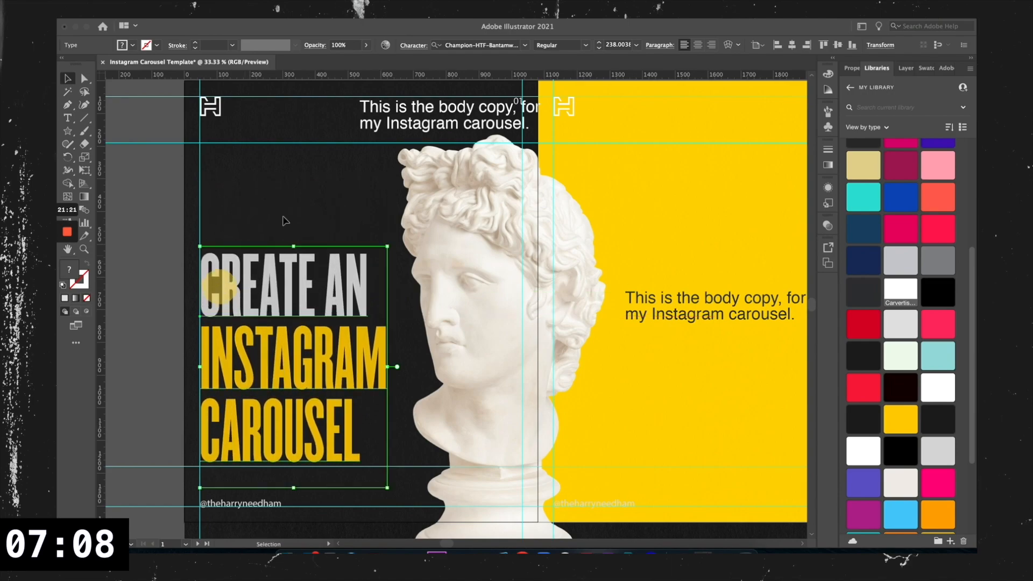
- Place the white body copy above "CREATE AN" on the margin guide and replace its text with "How to"
left_click_drag(413, 115, 253, 215)
double_click(253, 216)
left_click_drag(370, 224, 164, 195)
type("How")
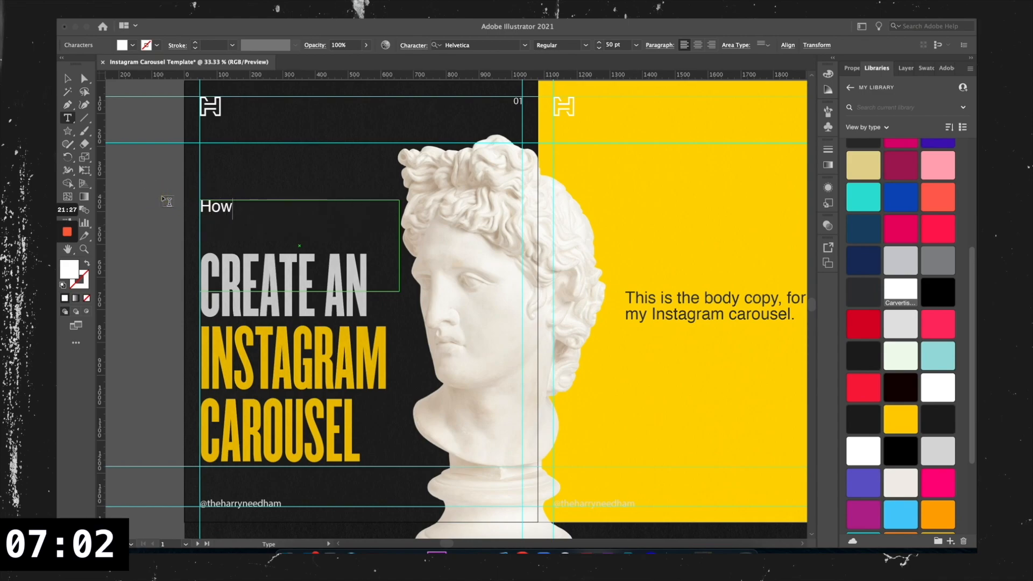
type(" to")
key("Escape")
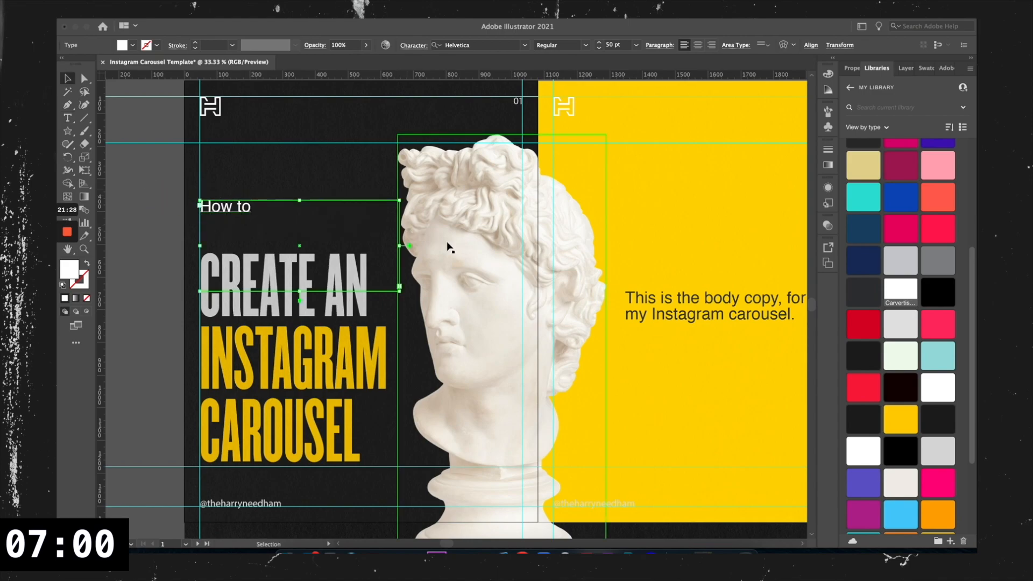
- Fit the text frame to "How to", lower it to just above the headline, and check the first slide's hierarchy
double_click(410, 246)
left_click_drag(238, 211, 238, 236)
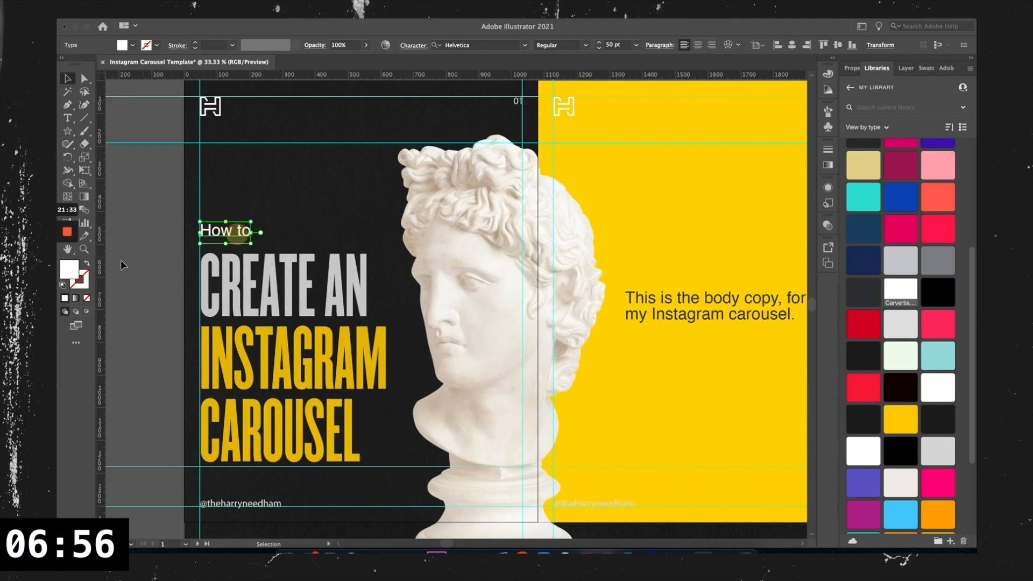
left_click(121, 260)
scroll(186, 274, "down", 3)
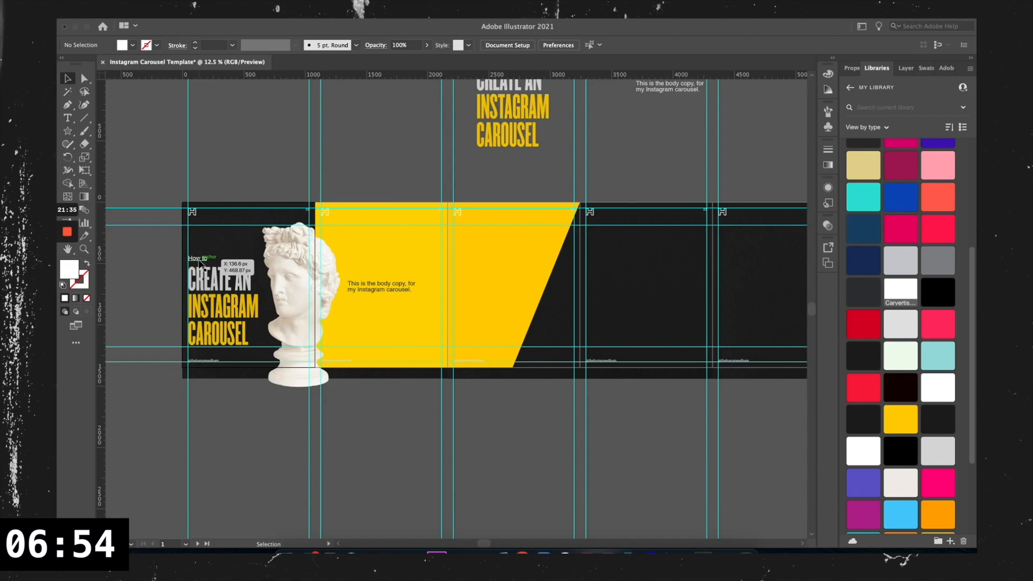
scroll(200, 262, "up", 2)
left_click(197, 259)
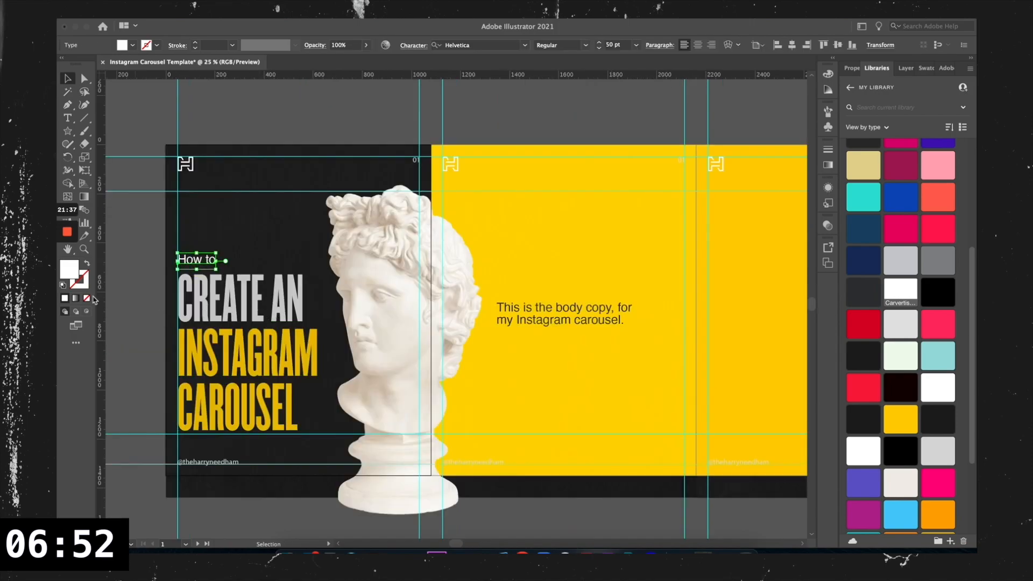
left_click(130, 239)
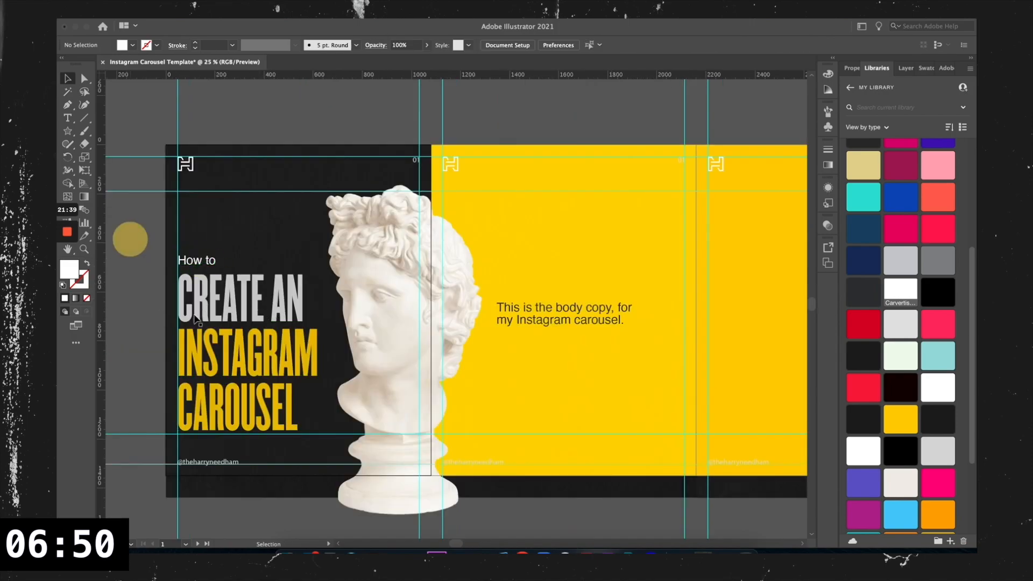
- Export the carousel to the Desktop in JPEG format, using artboards with the range 1-10
scroll(345, 323, "down", 1)
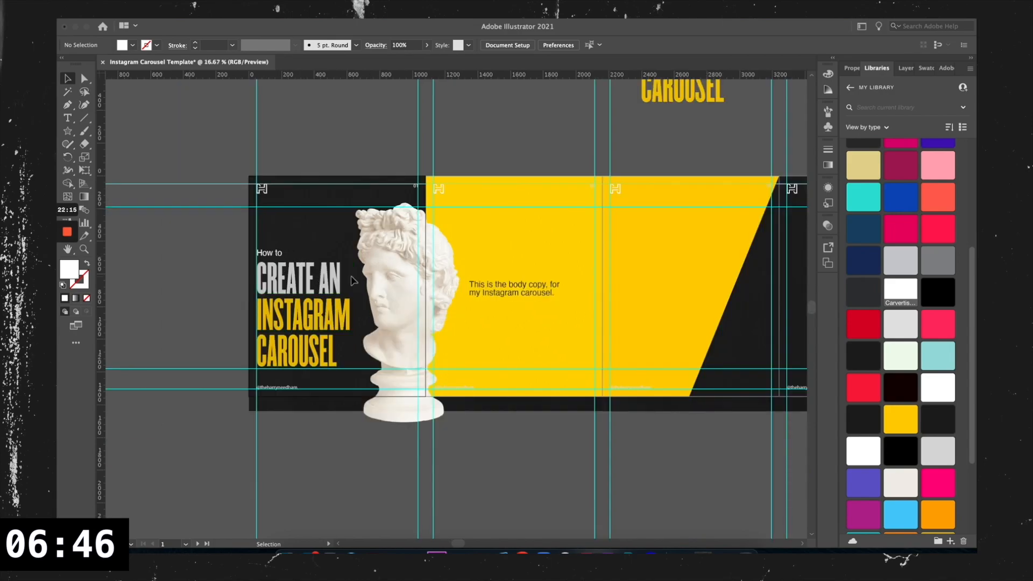
scroll(352, 280, "right", 3)
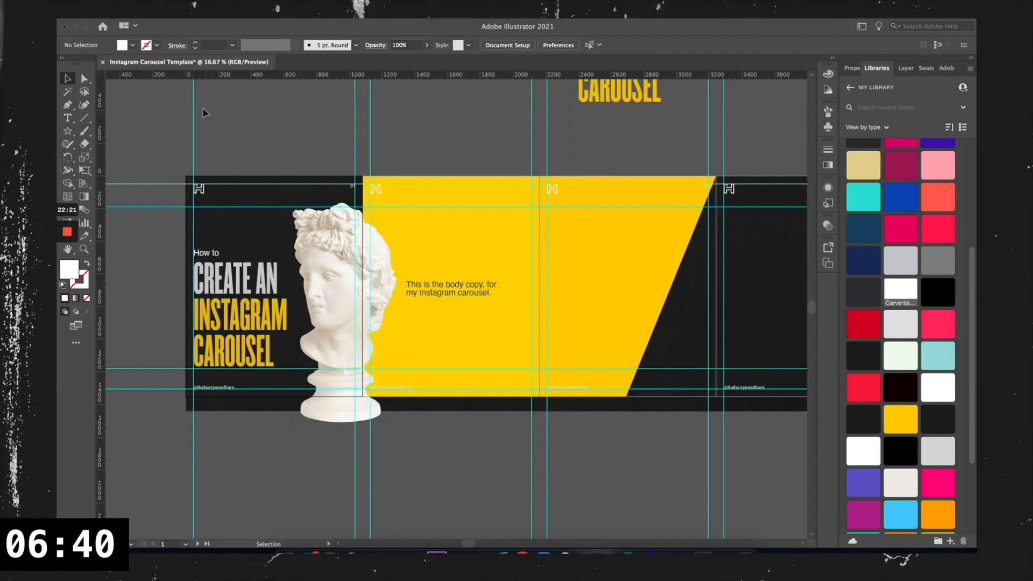
left_click(137, 14)
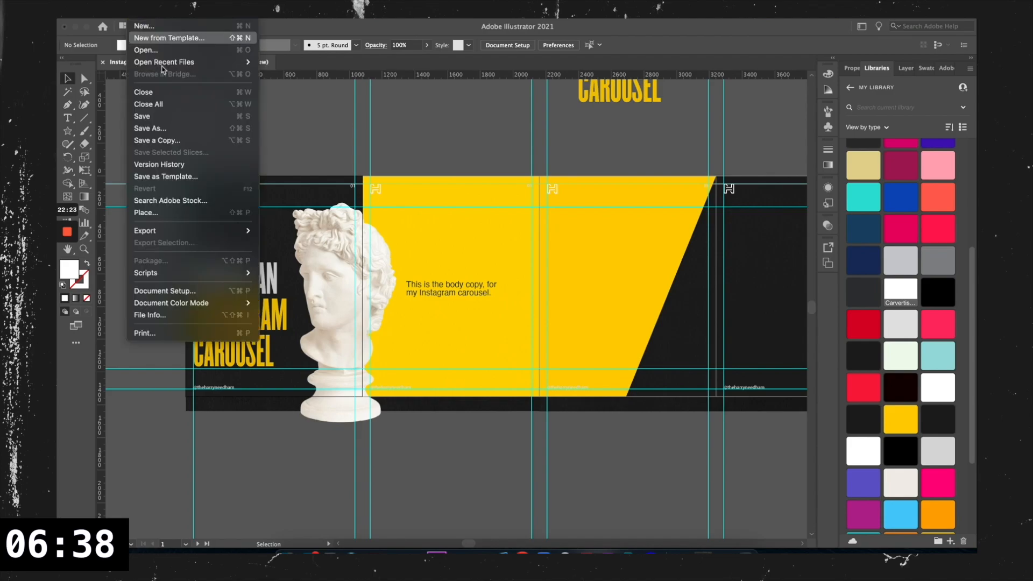
mouse_move(232, 232)
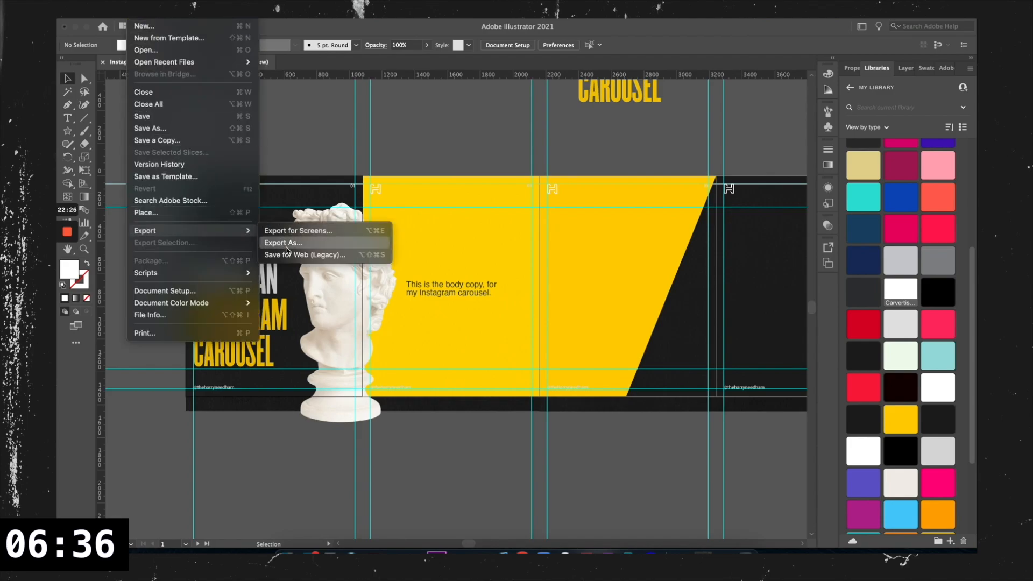
left_click(277, 242)
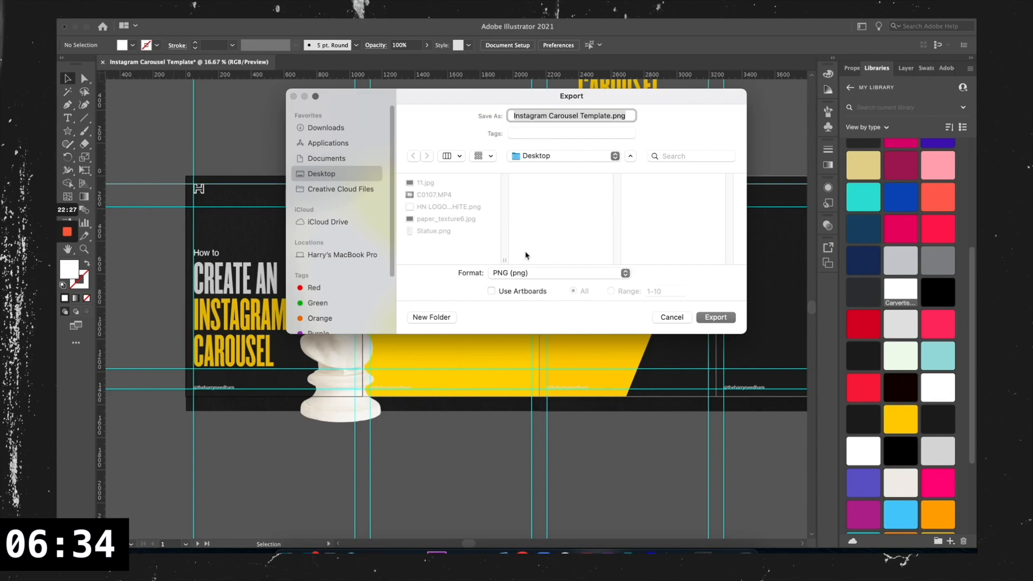
left_click(518, 275)
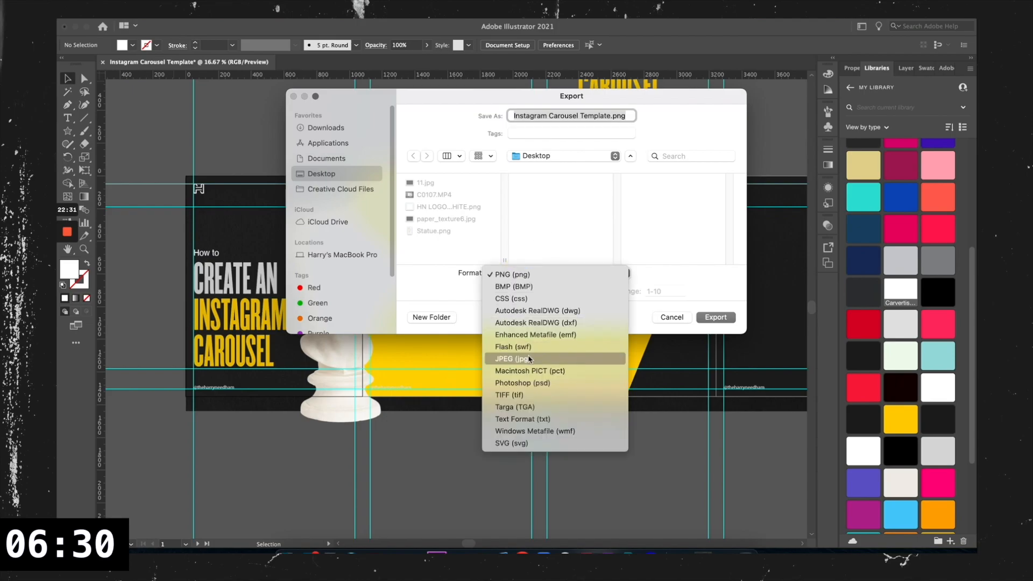
left_click(530, 359)
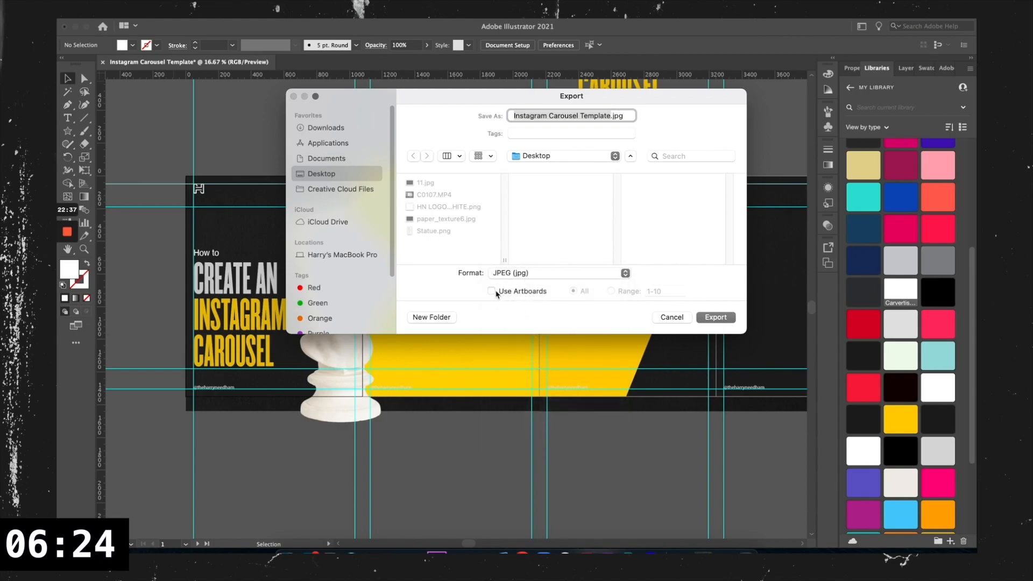
left_click(493, 292)
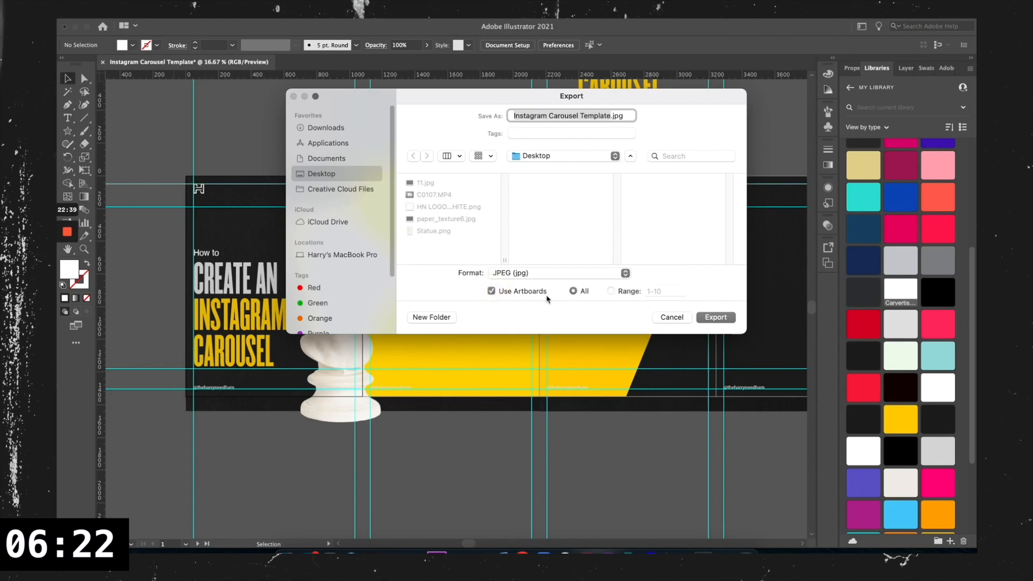
left_click(612, 292)
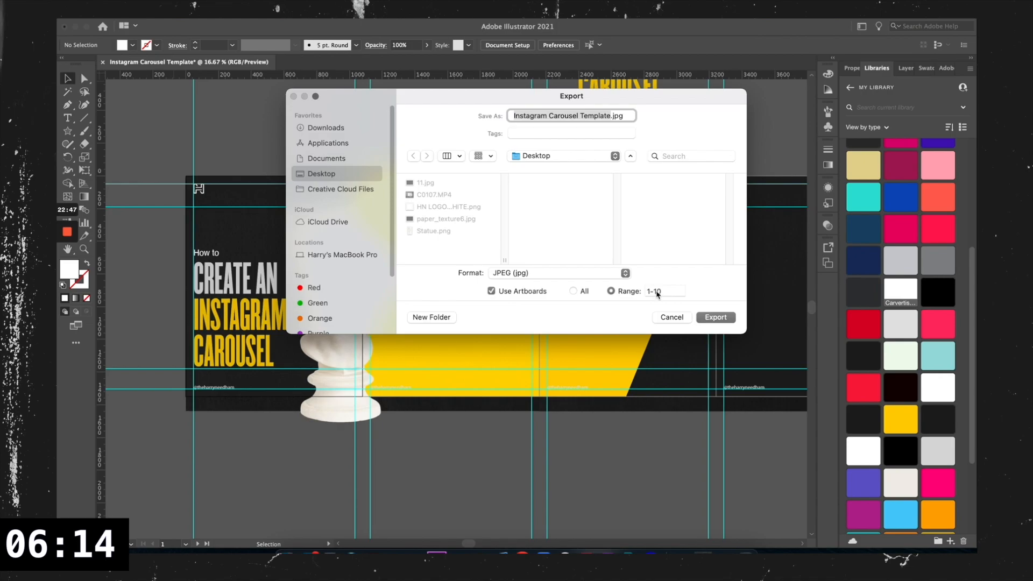
left_click(716, 317)
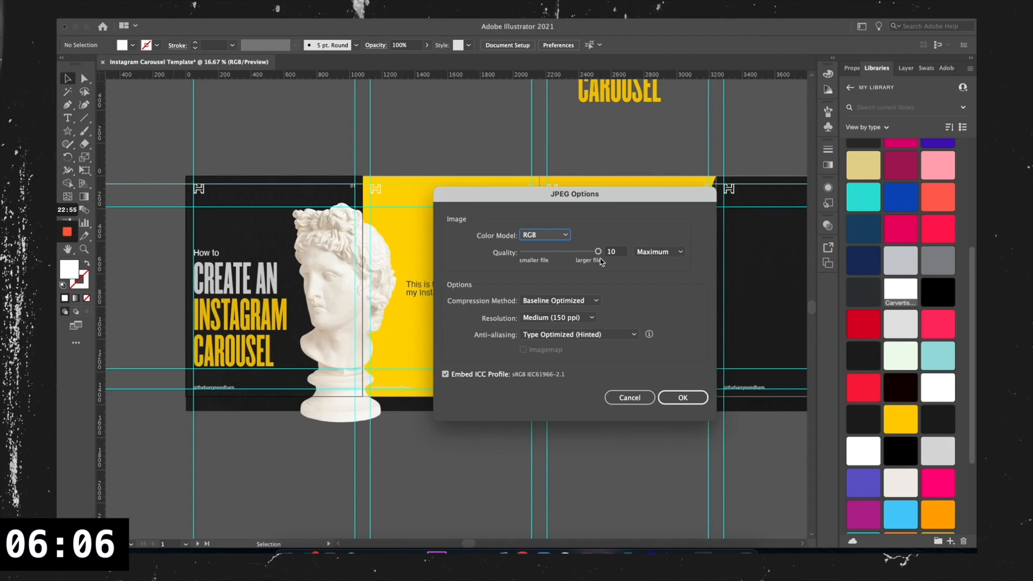
- Keep the JPEG resolution at Medium (150 ppi) with maximum quality and complete the export
left_click(591, 318)
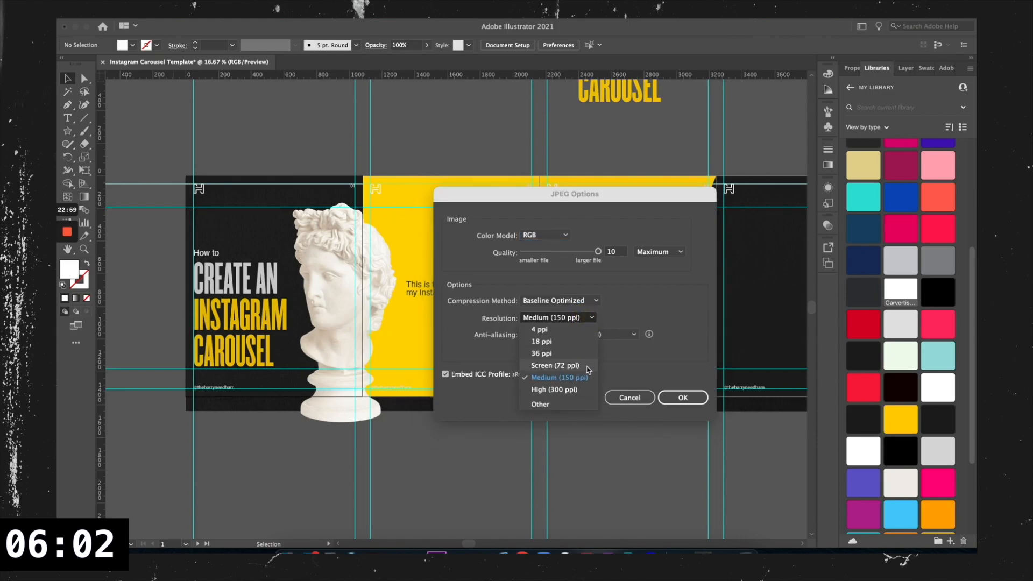
left_click(597, 320)
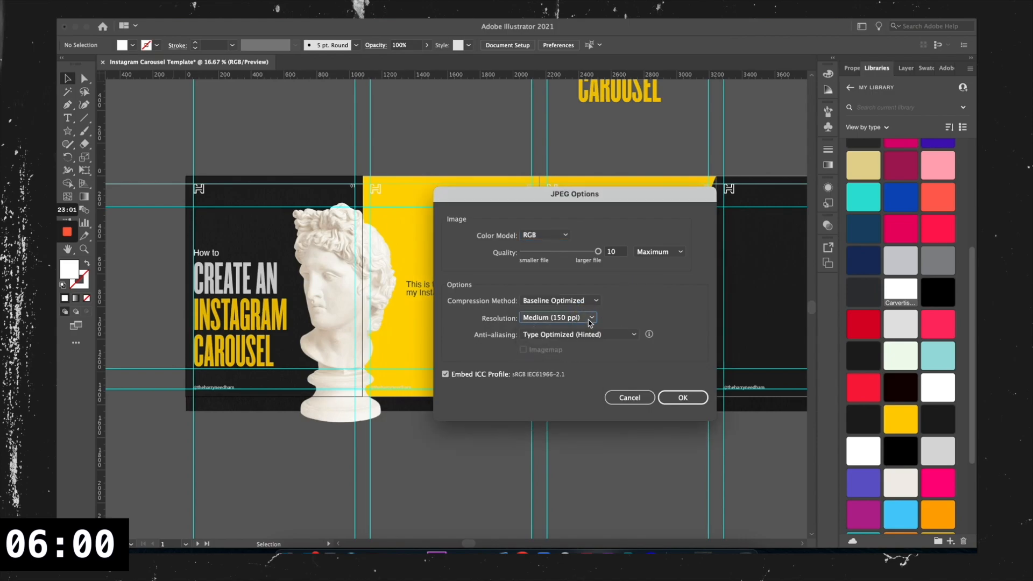
left_click(590, 320)
left_click(627, 292)
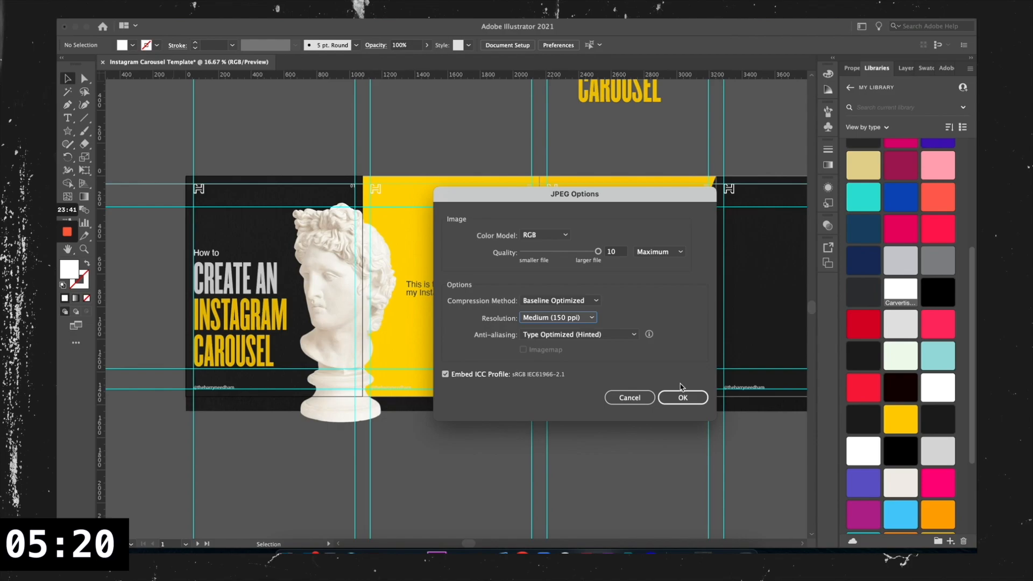
left_click(681, 397)
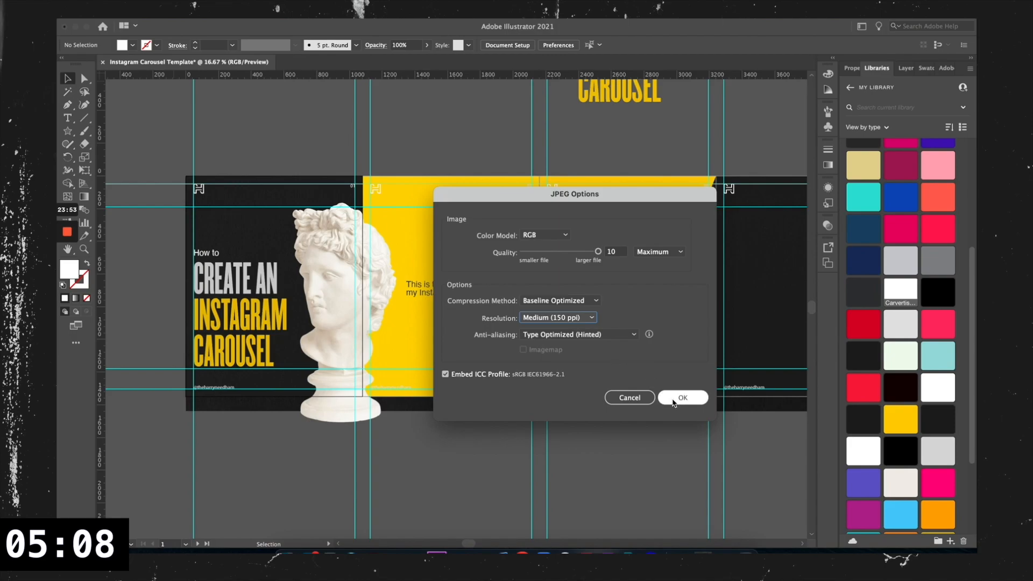
left_click(672, 401)
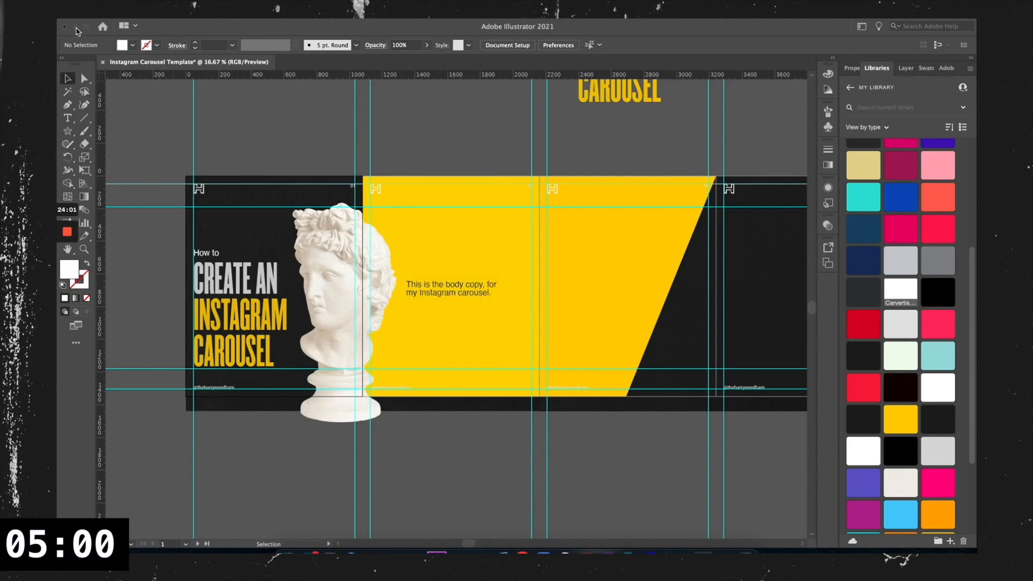
- Switch to the desktop, clear the open windows, and view the exported first slide in a smaller Preview window
left_click(76, 27)
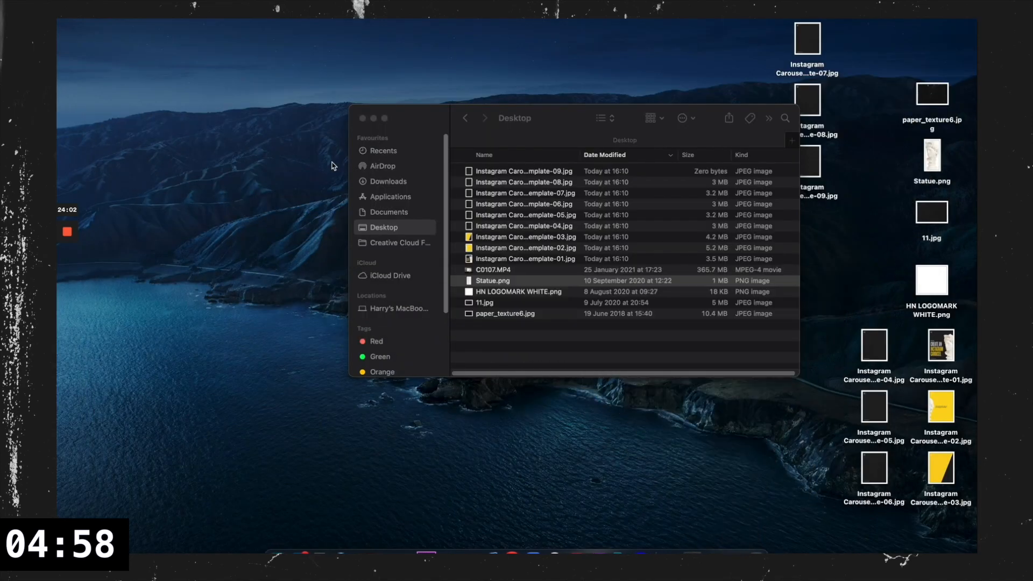
left_click(364, 117)
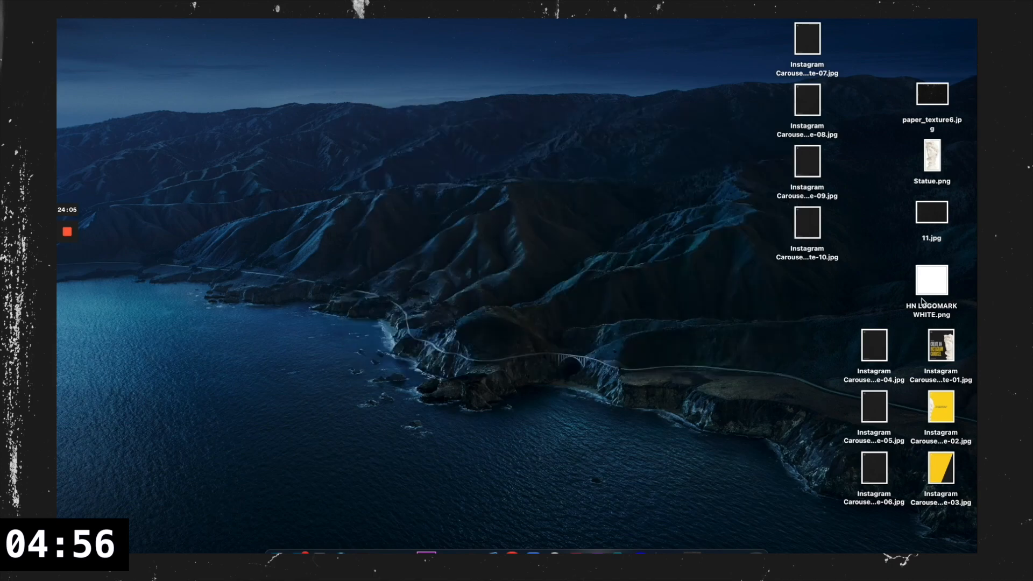
left_click_drag(939, 347, 449, 240)
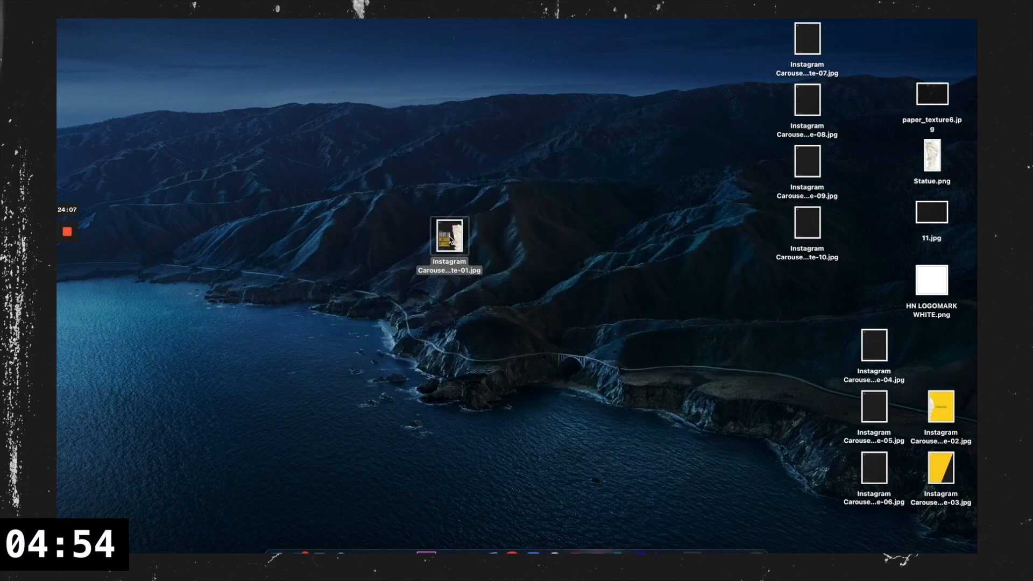
double_click(451, 238)
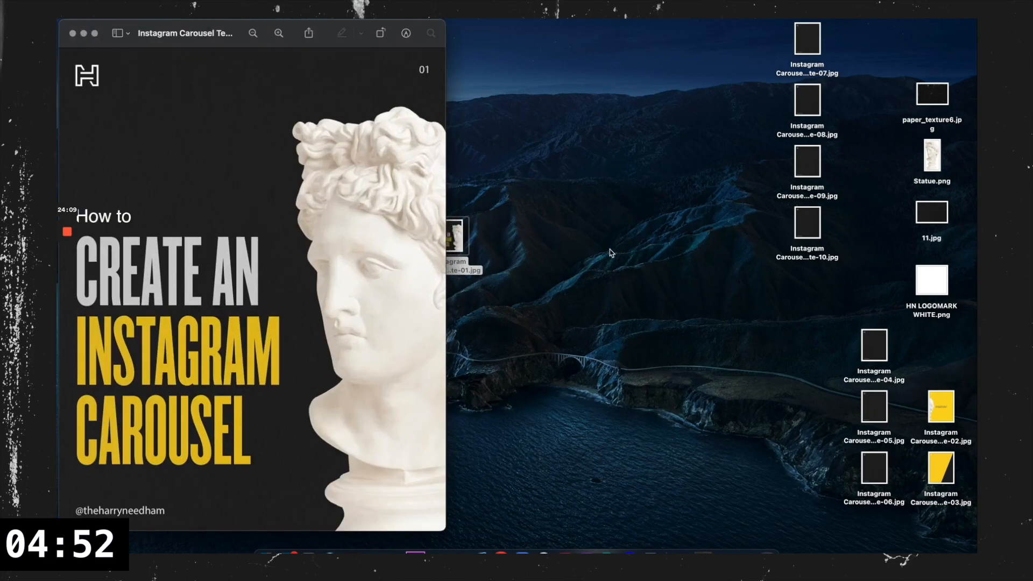
left_click_drag(445, 21, 364, 42)
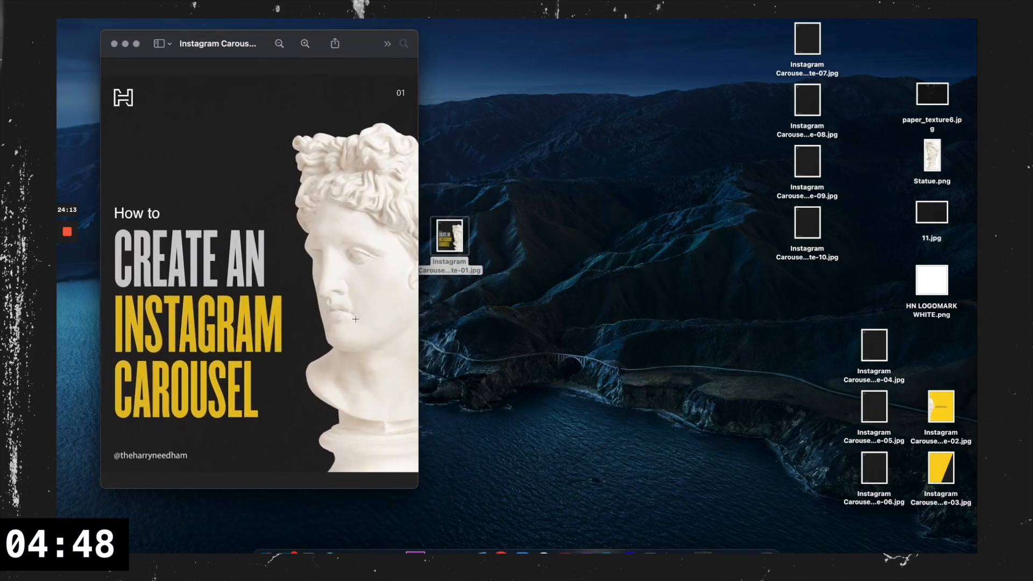
- Open the exported second slide and fit its window directly beside the first slide to check the statue's continuity
double_click(940, 411)
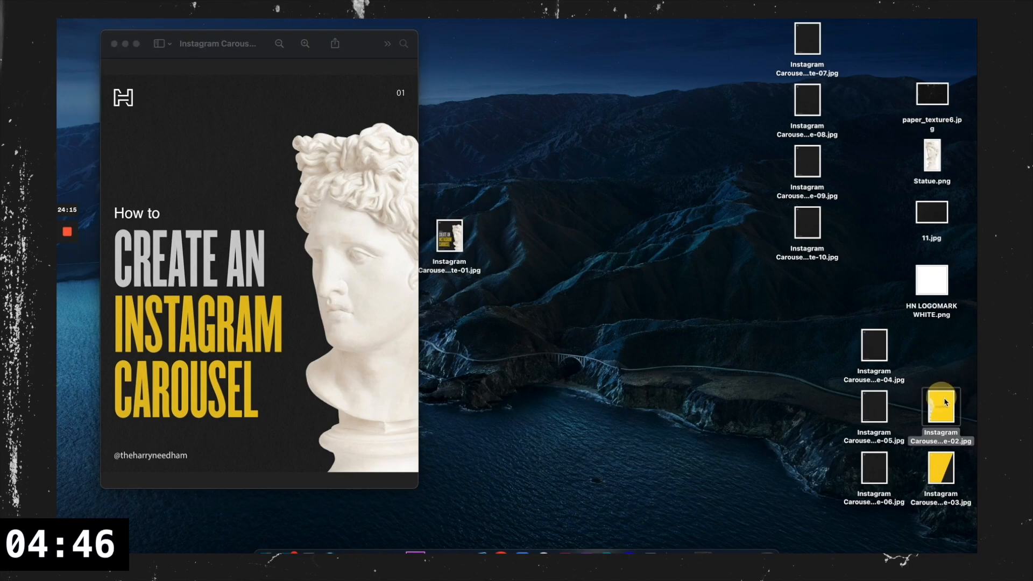
left_click_drag(78, 40, 143, 81)
left_click_drag(398, 91, 677, 37)
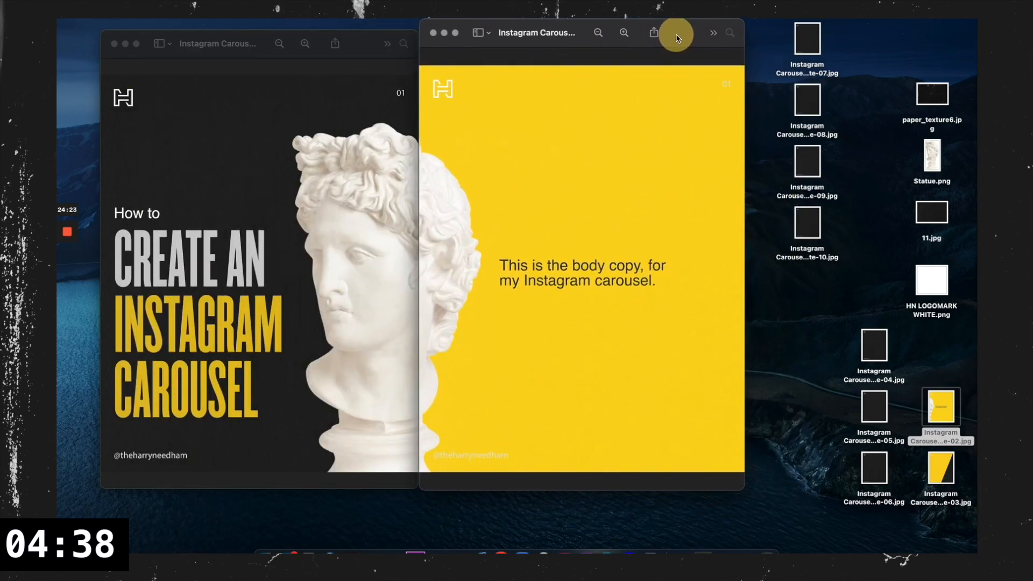
left_click_drag(740, 24, 682, 39)
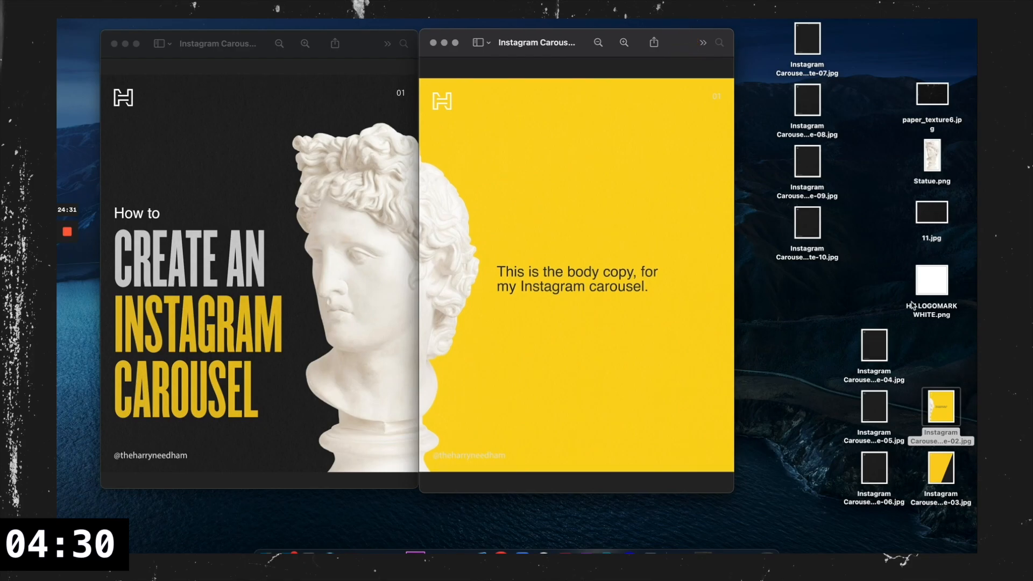